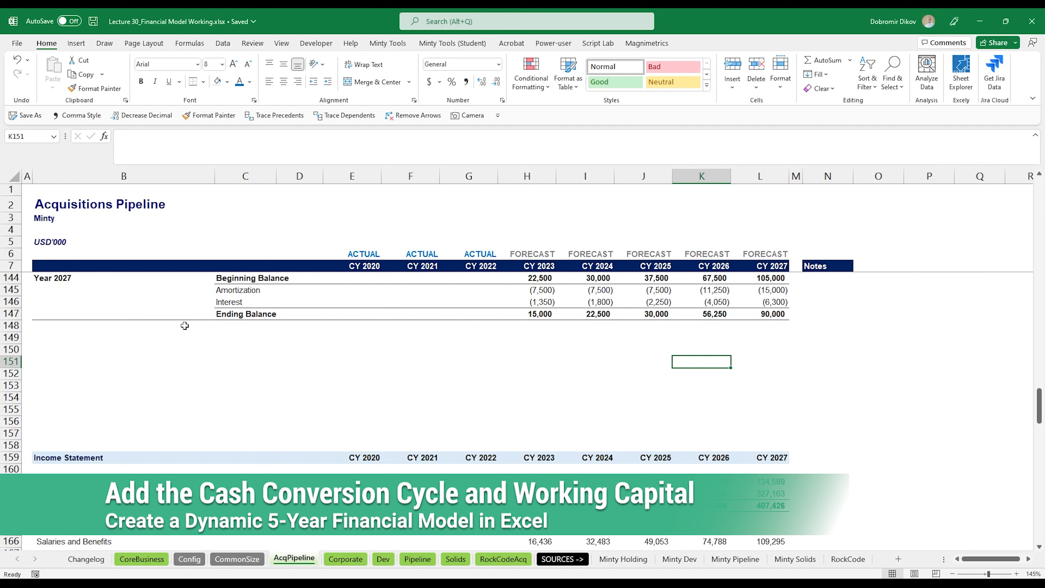
Copy the Acquisition Debt Schedule heading band to row 149 and retitle it Cash Conversion Cycle
{"action": "scroll", "coordinate": [185, 326], "scroll_direction": "up", "scroll_amount": 16}
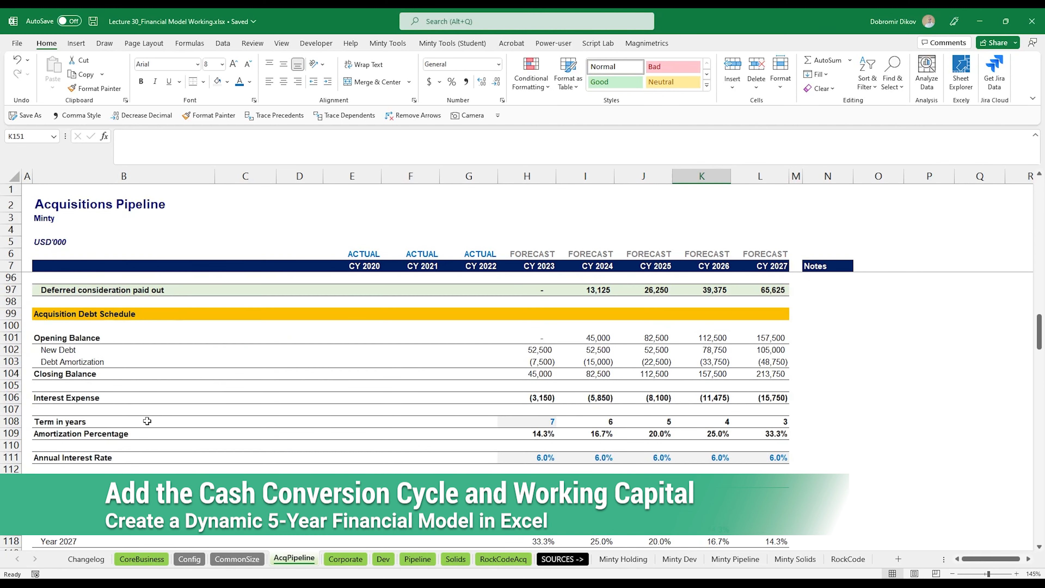
{"action": "scroll", "coordinate": [116, 389], "scroll_direction": "up", "scroll_amount": 2}
{"action": "left_click_drag", "start_coordinate": [71, 385], "coordinate": [753, 389]}
{"action": "key", "text": "ctrl+c"}
{"action": "scroll", "coordinate": [274, 416], "scroll_direction": "down", "scroll_amount": 13}
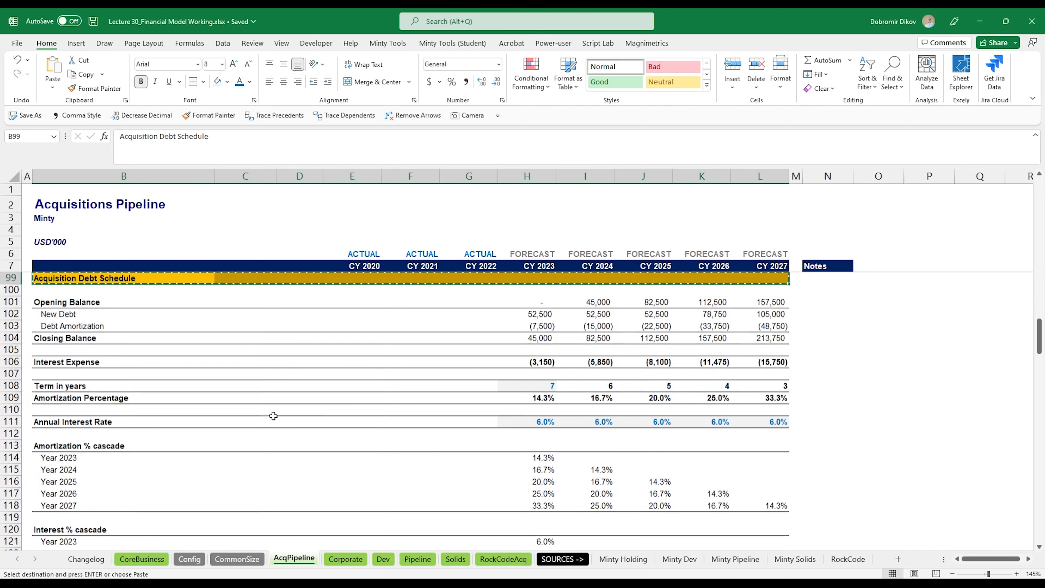
{"action": "scroll", "coordinate": [123, 424], "scroll_direction": "down", "scroll_amount": 5}
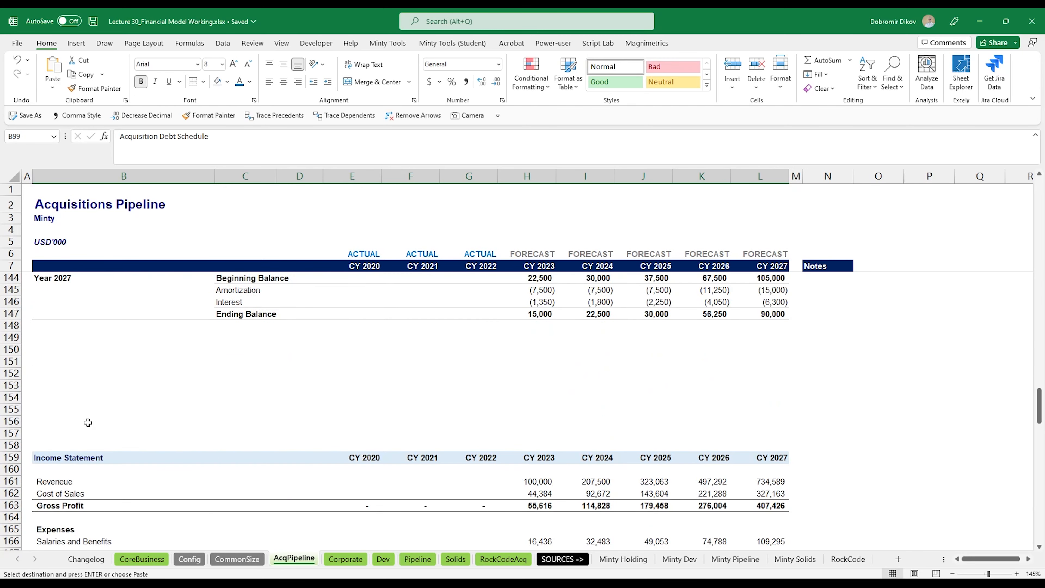
{"action": "left_click", "coordinate": [51, 341]}
{"action": "key", "text": "Return"}
{"action": "type", "text": "Cash Conversion C"}
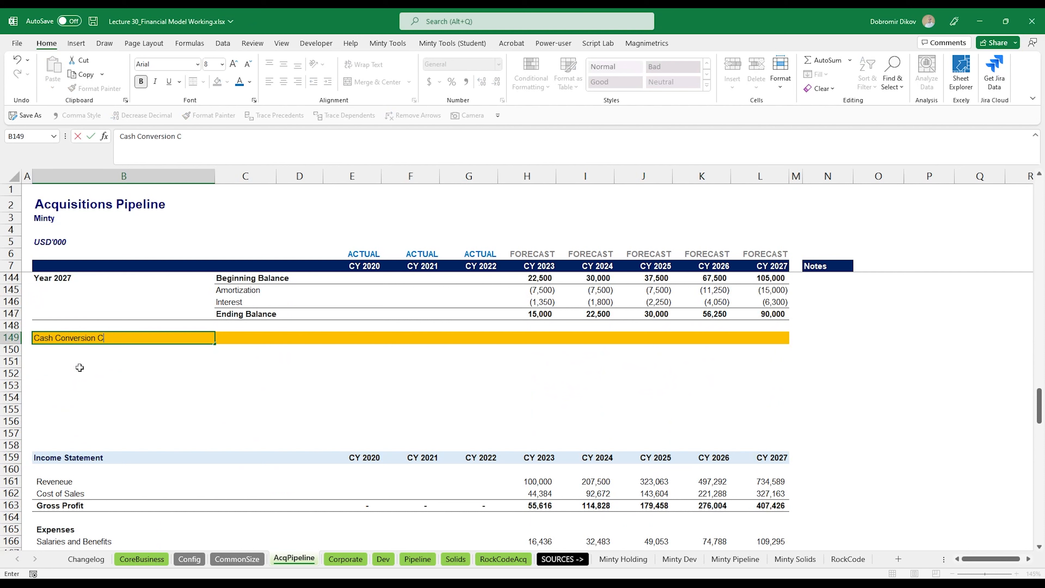
{"action": "type", "text": "ycle"}
{"action": "key", "text": "Return"}
Insert 24 blank rows from row 151, between the Cash Conversion Cycle heading and the Income Statement
{"action": "key", "text": "Down"}
{"action": "key", "text": "shift+Down"}
{"action": "key", "text": "shift+Down"}
{"action": "key", "text": "shift+Down"}
{"action": "key", "text": "shift+Down"}
{"action": "key", "text": "shift+Down"}
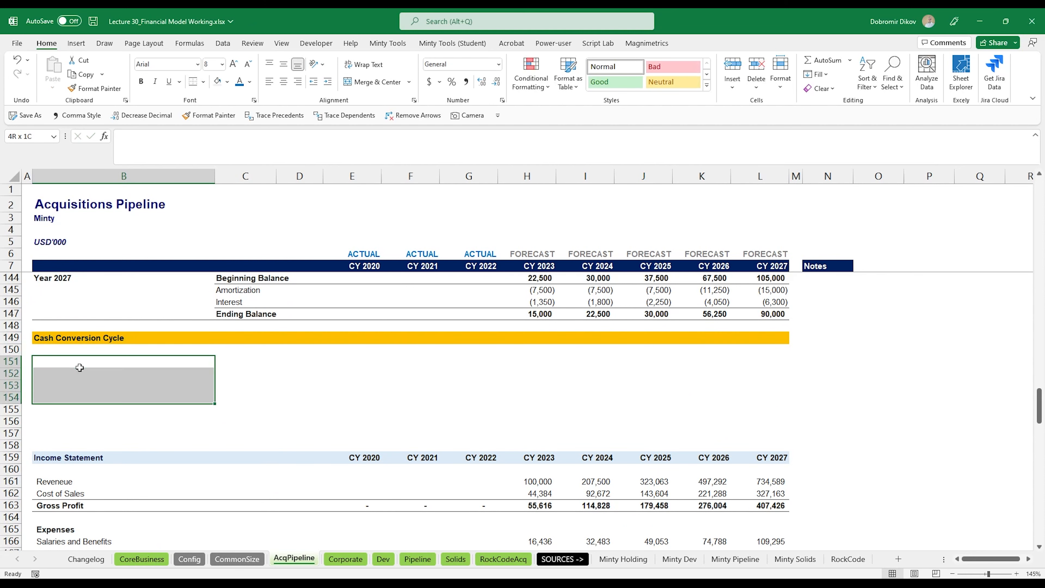
{"action": "key", "text": "shift+space"}
{"action": "key", "text": "ctrl+v"}
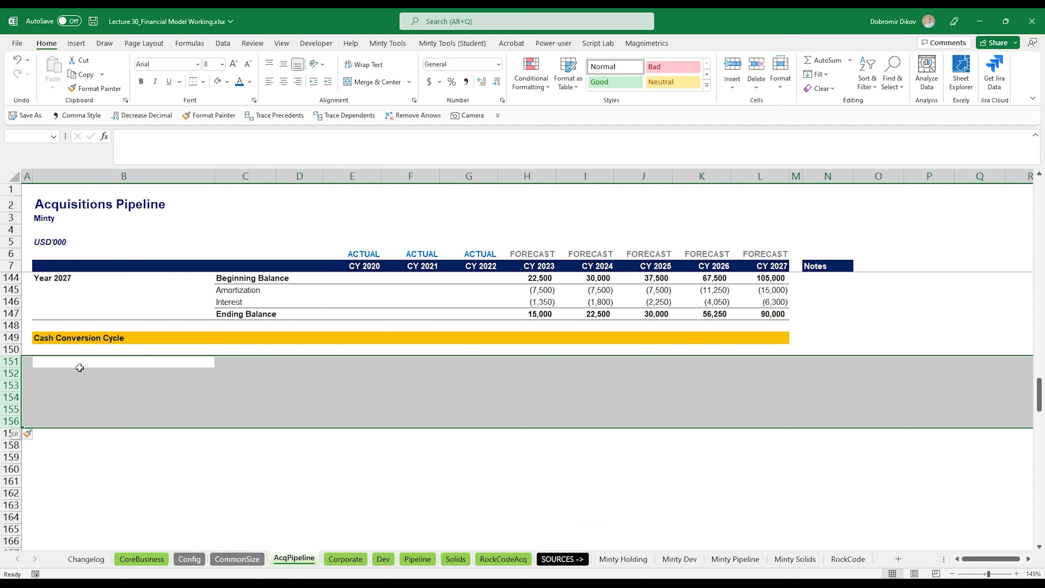
Copy the Corporate sheet's block from Accounts Receivable through Change in Net Working Capital into AcqPipeline, starting at B151
{"action": "left_click", "coordinate": [79, 367]}
{"action": "key", "text": "ctrl+Page_Down"}
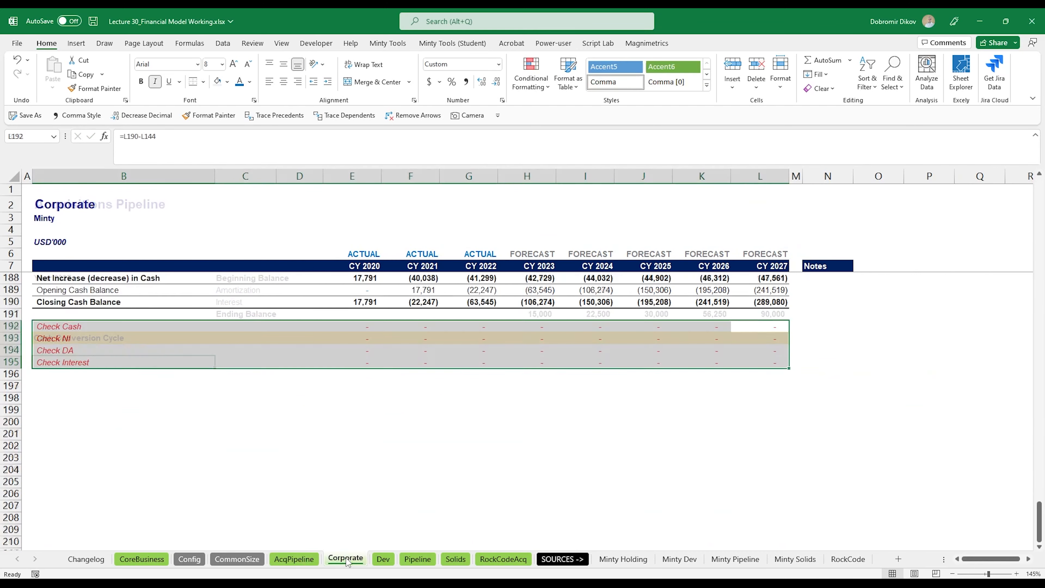
{"action": "scroll", "coordinate": [270, 453], "scroll_direction": "up", "scroll_amount": 8}
{"action": "scroll", "coordinate": [270, 469], "scroll_direction": "up", "scroll_amount": 20}
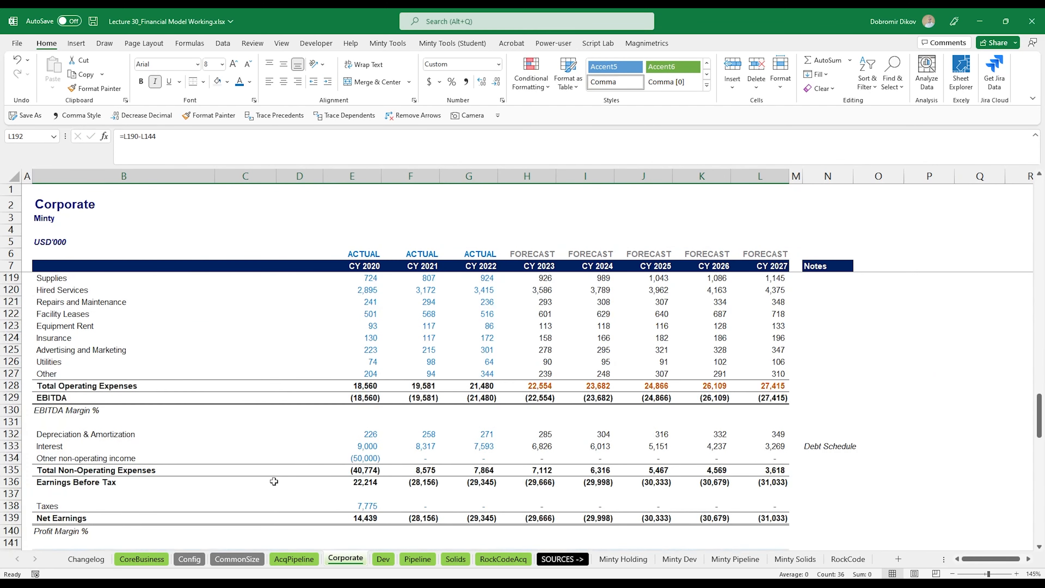
{"action": "scroll", "coordinate": [276, 489], "scroll_direction": "up", "scroll_amount": 8}
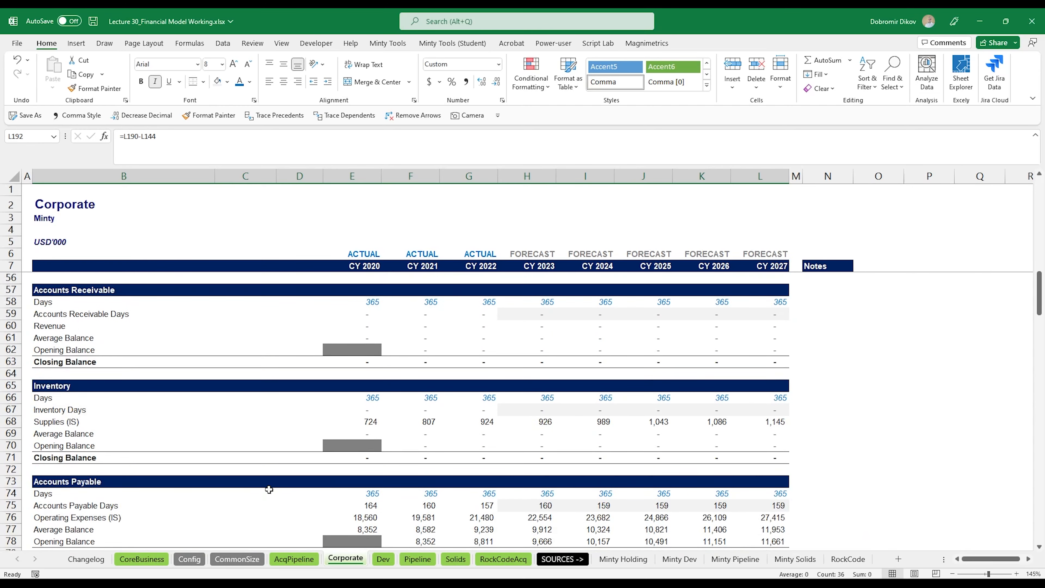
{"action": "left_click", "coordinate": [55, 361]}
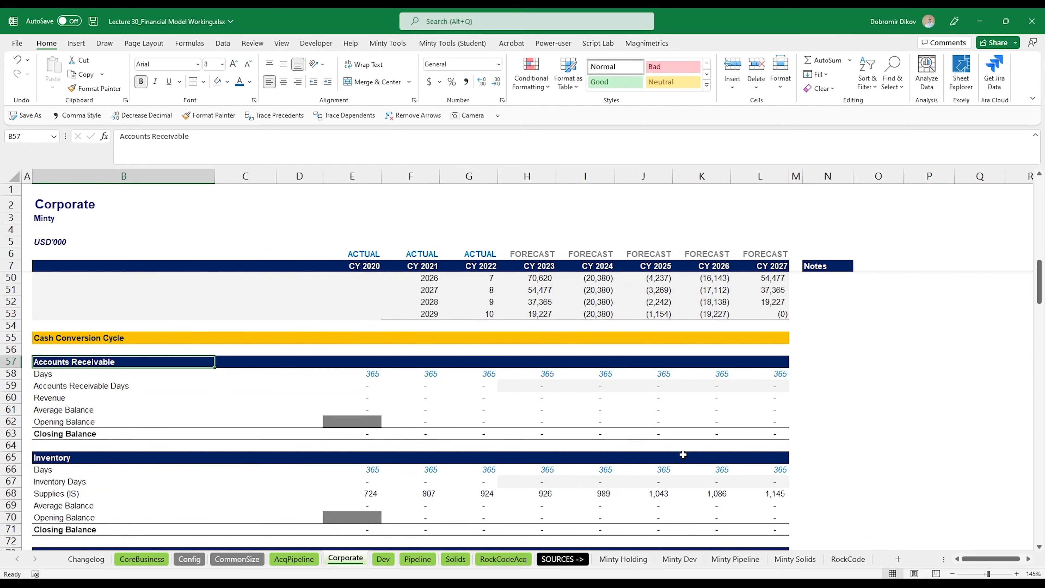
{"action": "scroll", "coordinate": [699, 463], "scroll_direction": "down", "scroll_amount": 6}
{"action": "left_click", "coordinate": [770, 446], "text": "shift"}
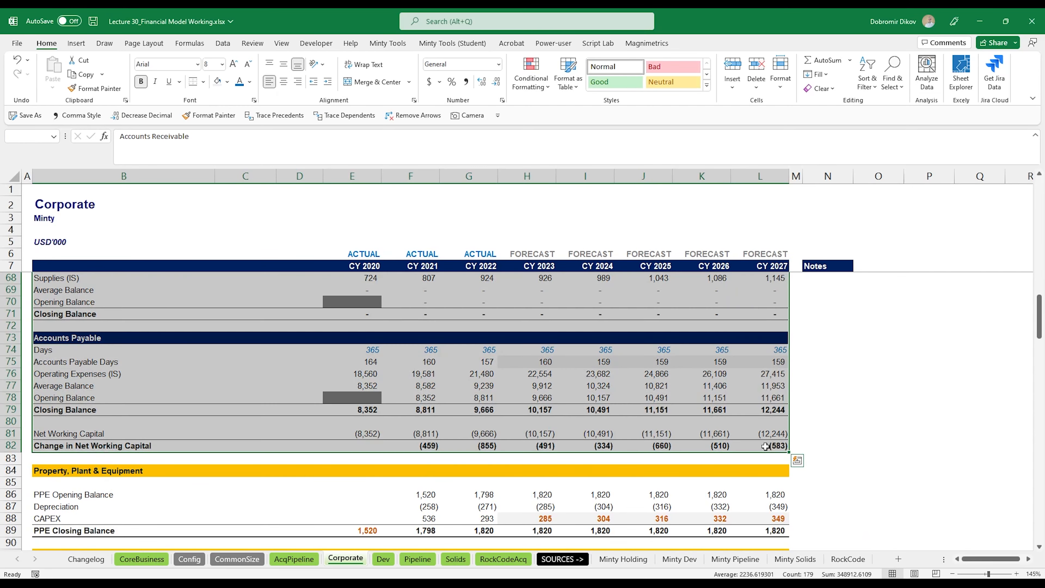
{"action": "key", "text": "ctrl+c"}
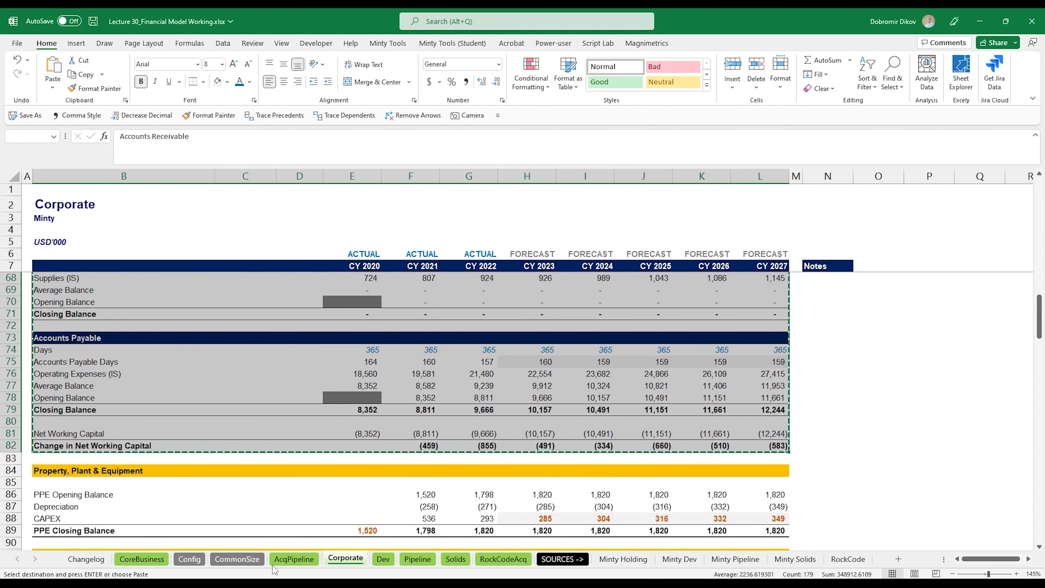
{"action": "left_click", "coordinate": [288, 561]}
{"action": "key", "text": "ctrl+v"}
{"action": "scroll", "coordinate": [402, 464], "scroll_direction": "down", "scroll_amount": 6}
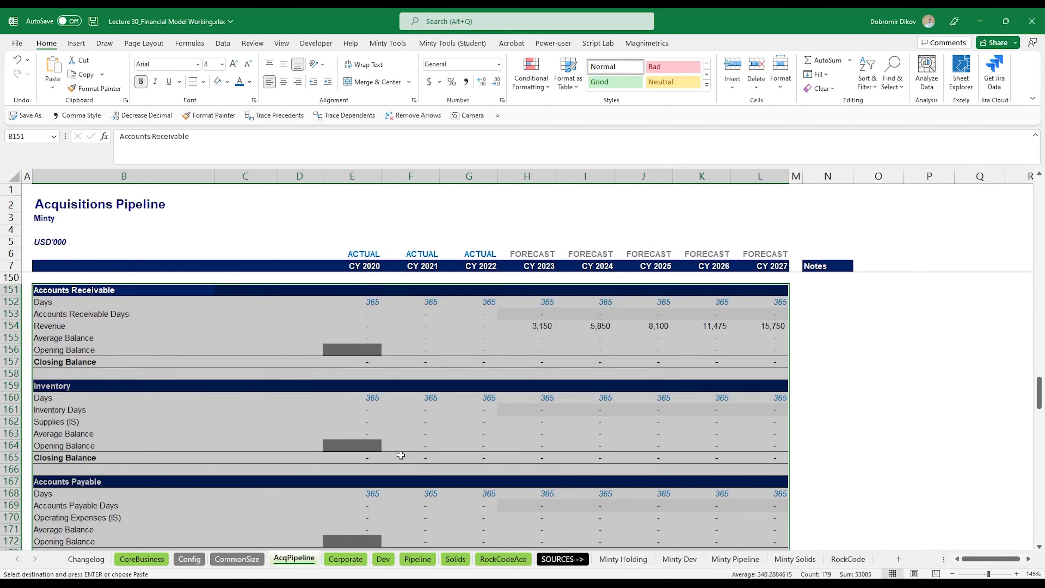
Clear the CY 2020 to CY 2022 figures below the Days rows in Accounts Receivable, Inventory, Accounts Payable and Net Working Capital
{"action": "scroll", "coordinate": [495, 425], "scroll_direction": "up", "scroll_amount": 6}
{"action": "left_click", "coordinate": [527, 398]}
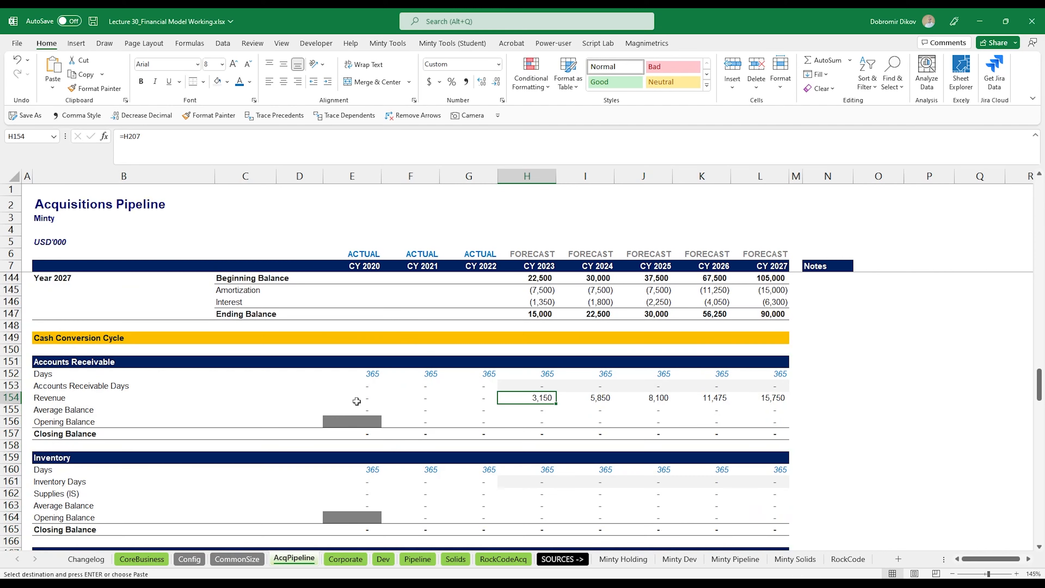
{"action": "left_click", "coordinate": [378, 383]}
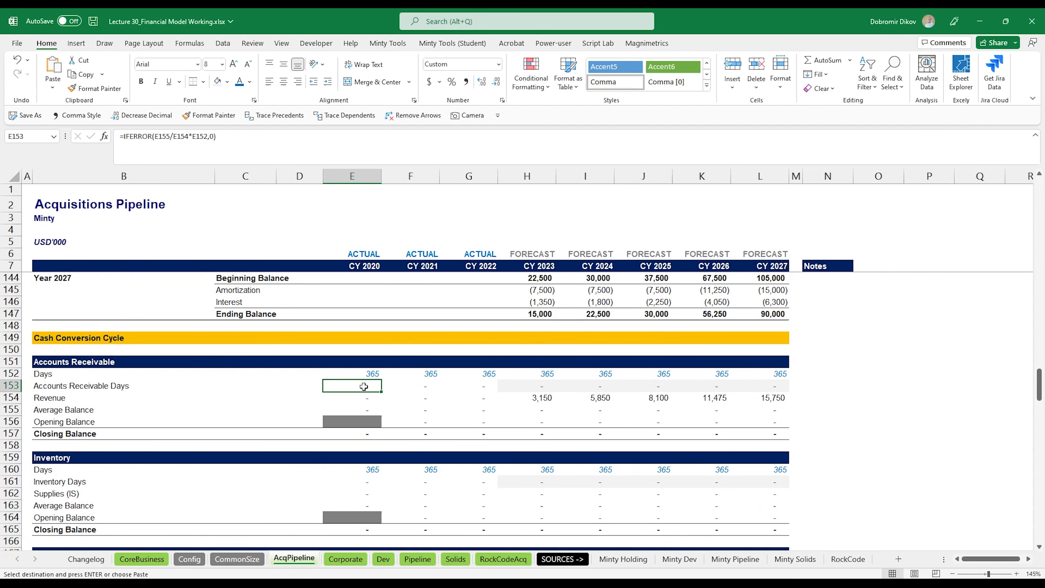
{"action": "left_click_drag", "start_coordinate": [379, 388], "coordinate": [462, 438]}
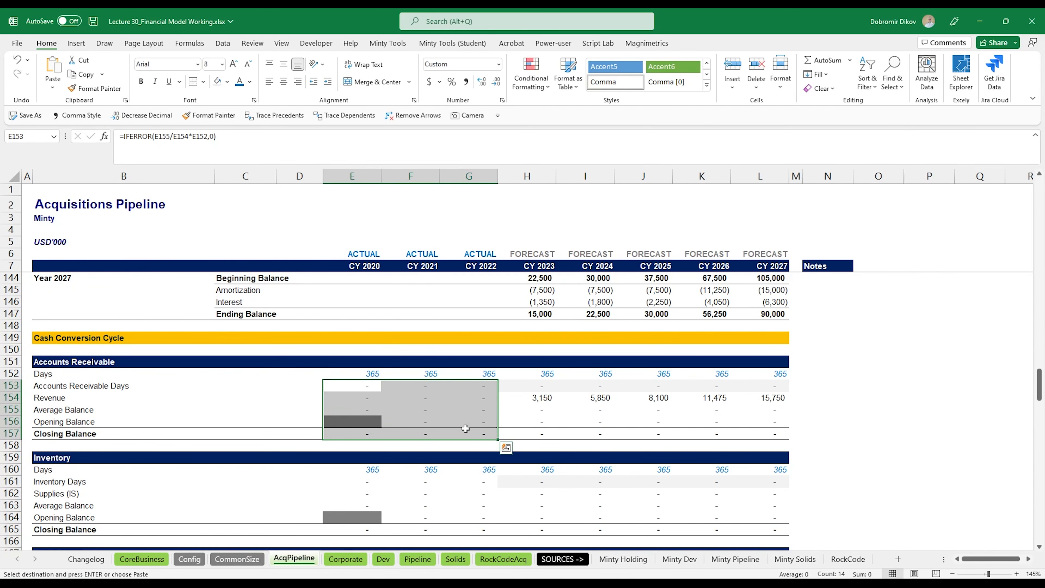
{"action": "key", "text": "Delete"}
{"action": "scroll", "coordinate": [401, 473], "scroll_direction": "down", "scroll_amount": 1}
{"action": "left_click_drag", "start_coordinate": [356, 443], "coordinate": [448, 491]}
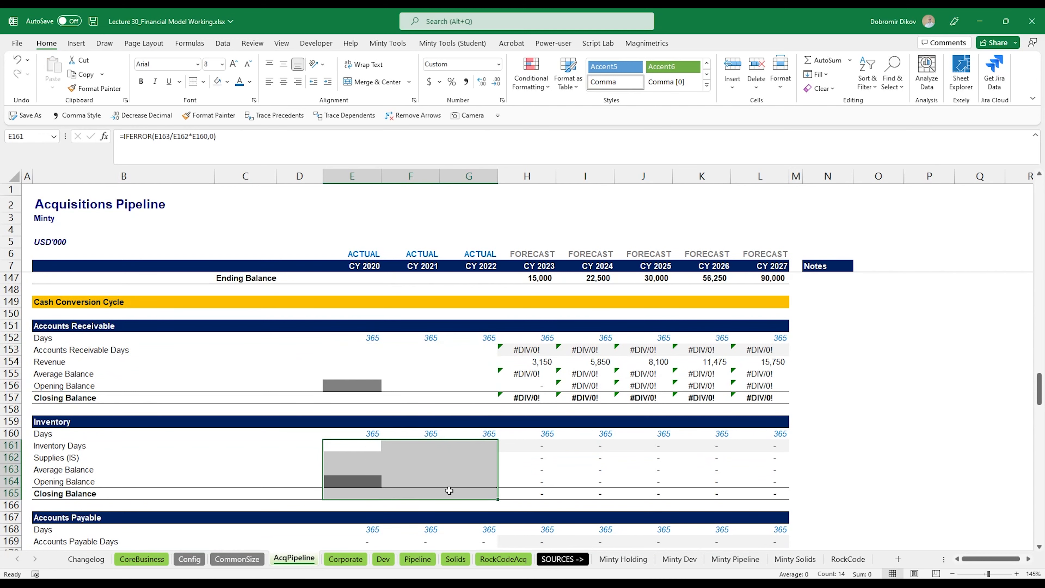
{"action": "key", "text": "Delete"}
{"action": "scroll", "coordinate": [449, 490], "scroll_direction": "down", "scroll_amount": 3}
{"action": "left_click_drag", "start_coordinate": [369, 435], "coordinate": [459, 514]}
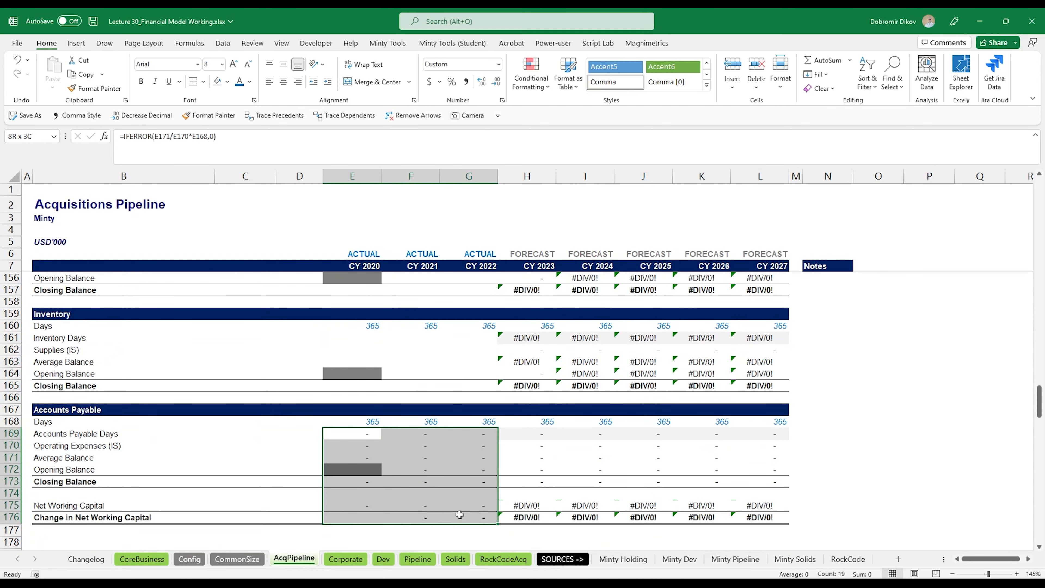
{"action": "key", "text": "Delete"}
Link the Accounts Receivable section's CY 2023 revenue in H154 to the income statement revenue with =H185
{"action": "scroll", "coordinate": [454, 497], "scroll_direction": "up", "scroll_amount": 4}
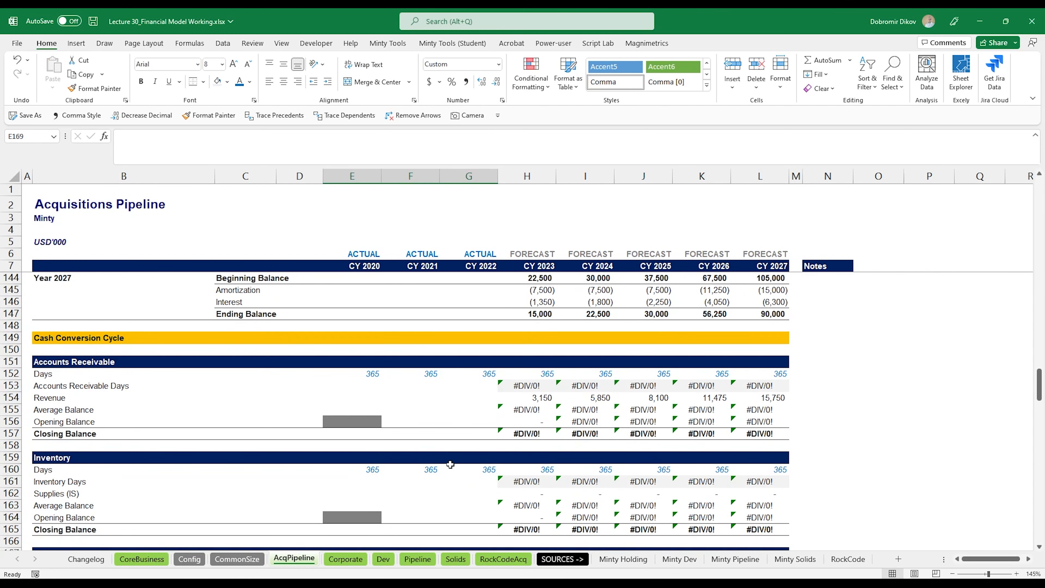
{"action": "left_click", "coordinate": [518, 385]}
{"action": "type", "text": "="}
{"action": "scroll", "coordinate": [514, 478], "scroll_direction": "down", "scroll_amount": 5}
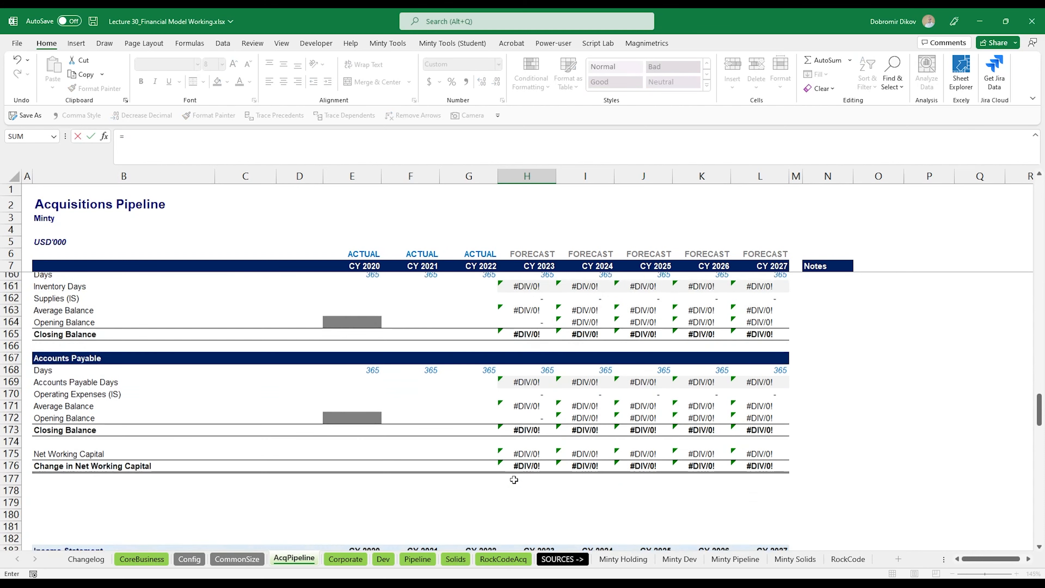
{"action": "scroll", "coordinate": [515, 478], "scroll_direction": "down", "scroll_amount": 4}
{"action": "left_click", "coordinate": [525, 451]}
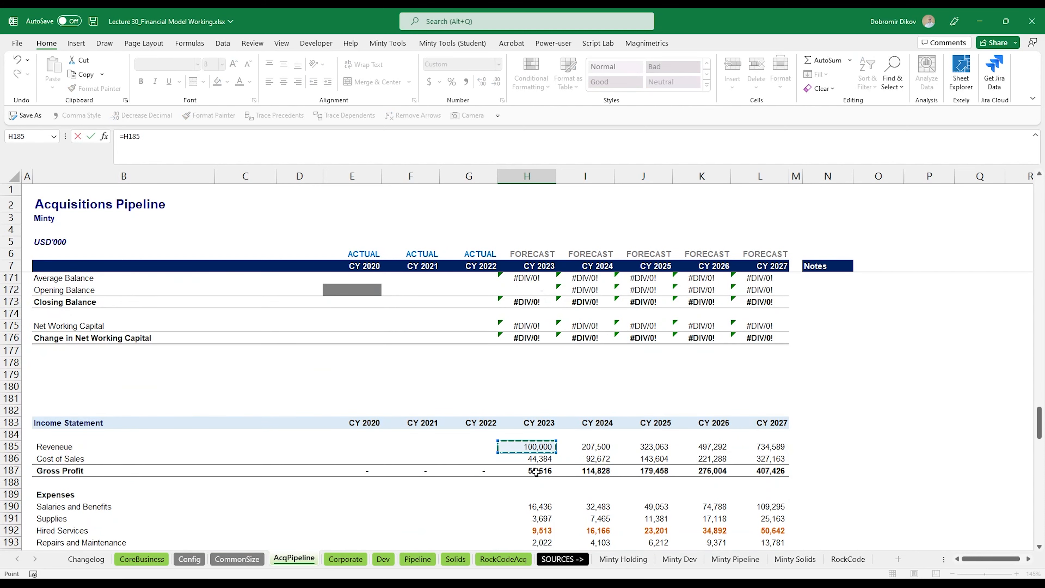
{"action": "key", "text": "Return"}
Fill the revenue link in H154 across the forecast years through CY 2027 in L154
{"action": "key", "text": "Up"}
{"action": "key", "text": "Up"}
{"action": "key", "text": "Up"}
{"action": "key", "text": "Down"}
{"action": "key", "text": "Down"}
{"action": "key", "text": "shift+Right"}
{"action": "key", "text": "shift+Right"}
{"action": "key", "text": "shift+Right"}
{"action": "key", "text": "shift+Right"}
{"action": "key", "text": "ctrl+r"}
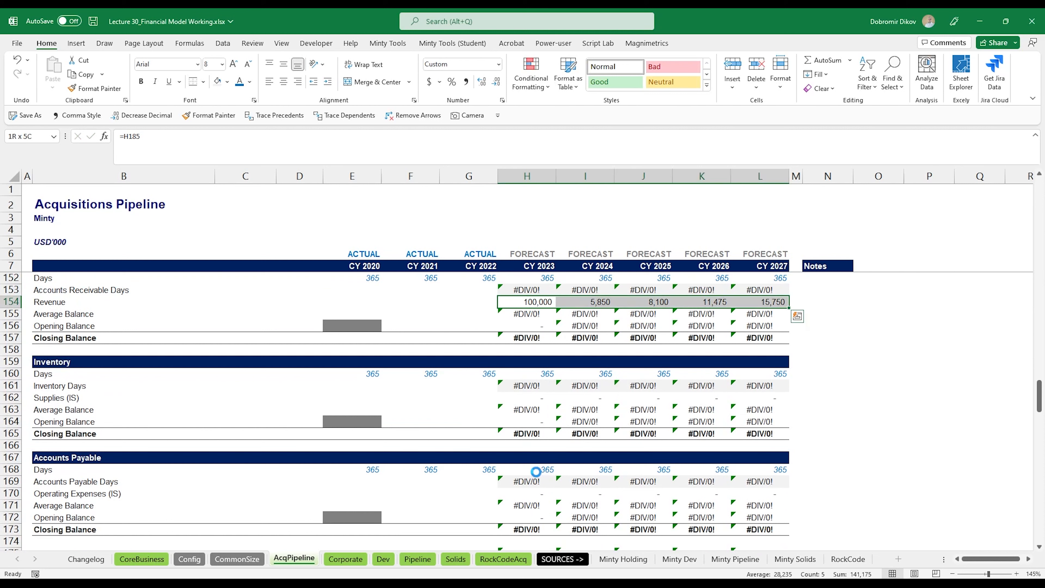
{"action": "left_click", "coordinate": [530, 288]}
{"action": "key", "text": "shift+Right"}
{"action": "key", "text": "shift+Right"}
{"action": "key", "text": "shift+Right"}
{"action": "key", "text": "shift+Right"}
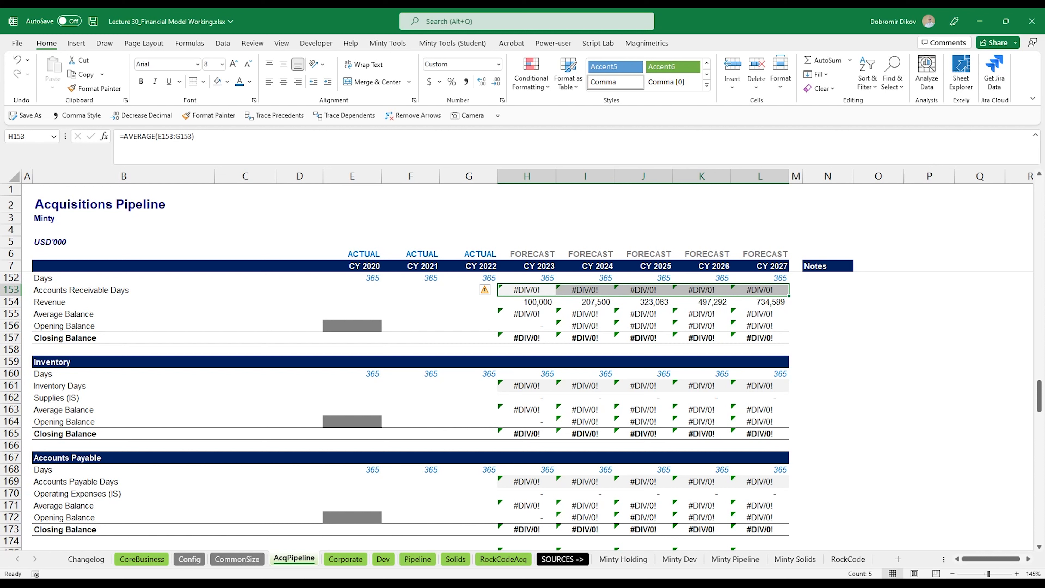
{"action": "key", "text": "alt+Tab"}
{"action": "key", "text": "alt+Tab"}
On the CommonSize sheet, copy the Operating Expenses Assumptions heading row to row 25 and retitle it Cash Conversion Cycle Assumptions
{"action": "key", "text": "ctrl+Page_Up"}
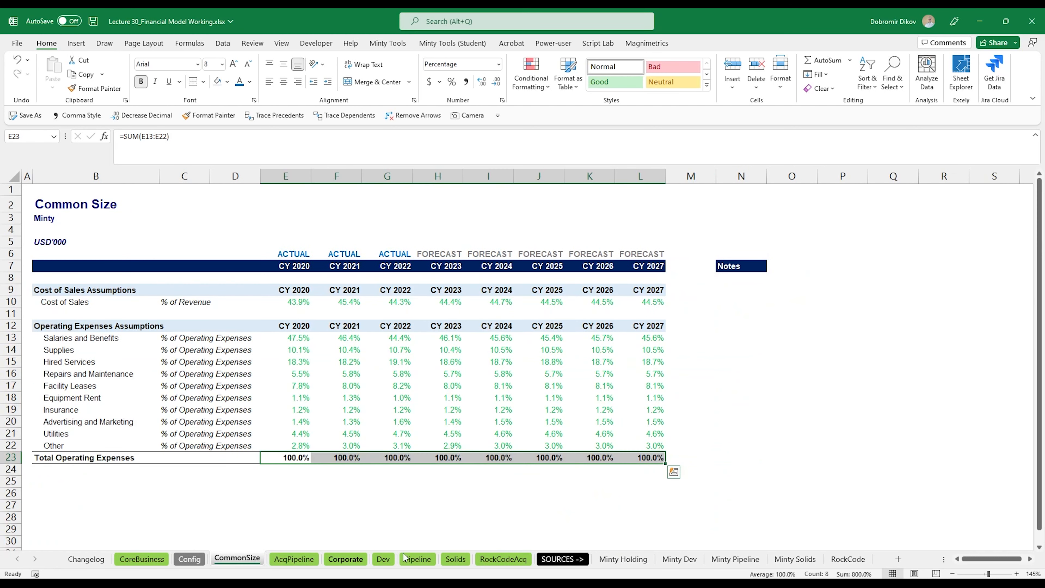
{"action": "left_click_drag", "start_coordinate": [82, 328], "coordinate": [629, 325]}
{"action": "key", "text": "ctrl+c"}
{"action": "left_click", "coordinate": [63, 482]}
{"action": "key", "text": "ctrl+v"}
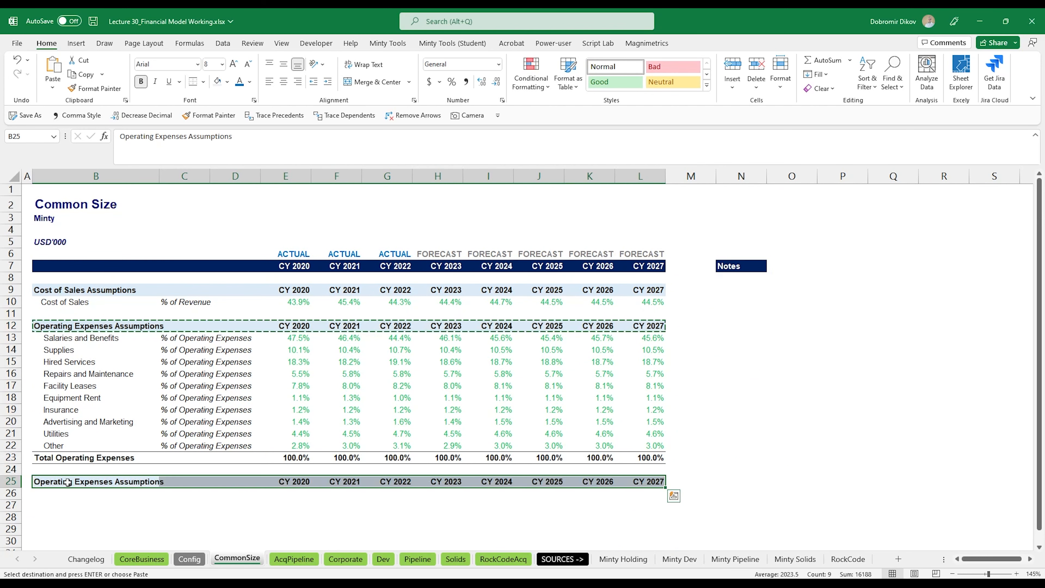
{"action": "type", "text": "Cash Conversio"}
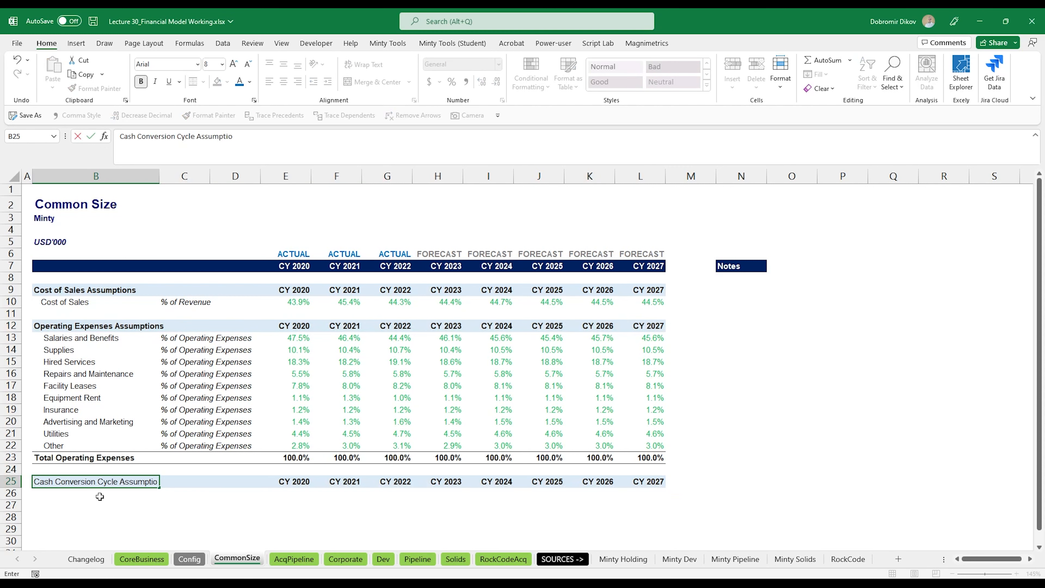
{"action": "key", "text": "Return"}
Add a Days row in row 26 with 365 for CY 2020 through CY 2027, formatted as italic blue inputs on grey
{"action": "type", "text": "Days"}
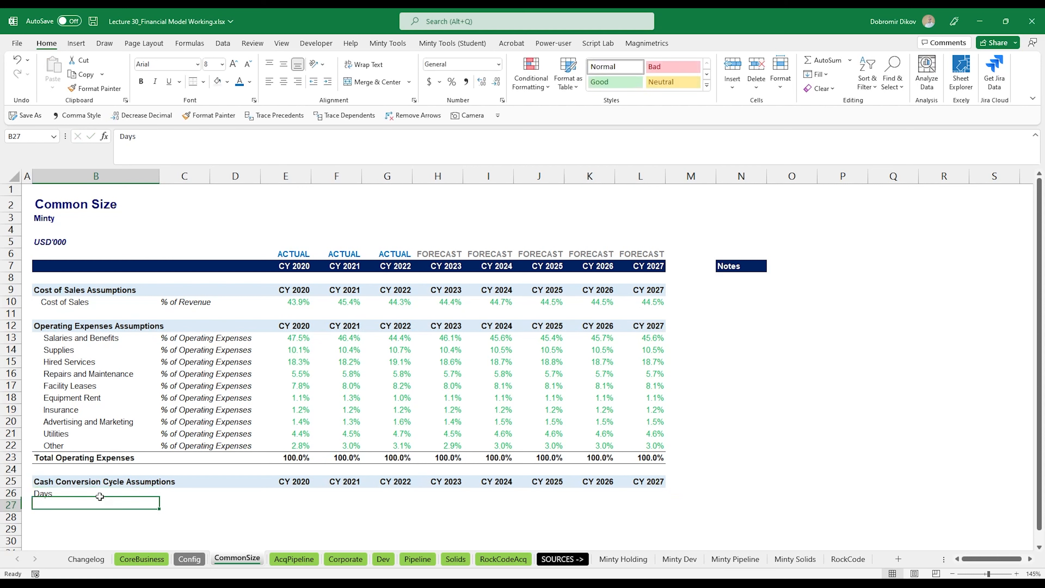
{"action": "key", "text": "Tab"}
{"action": "key", "text": "Tab"}
{"action": "key", "text": "Tab"}
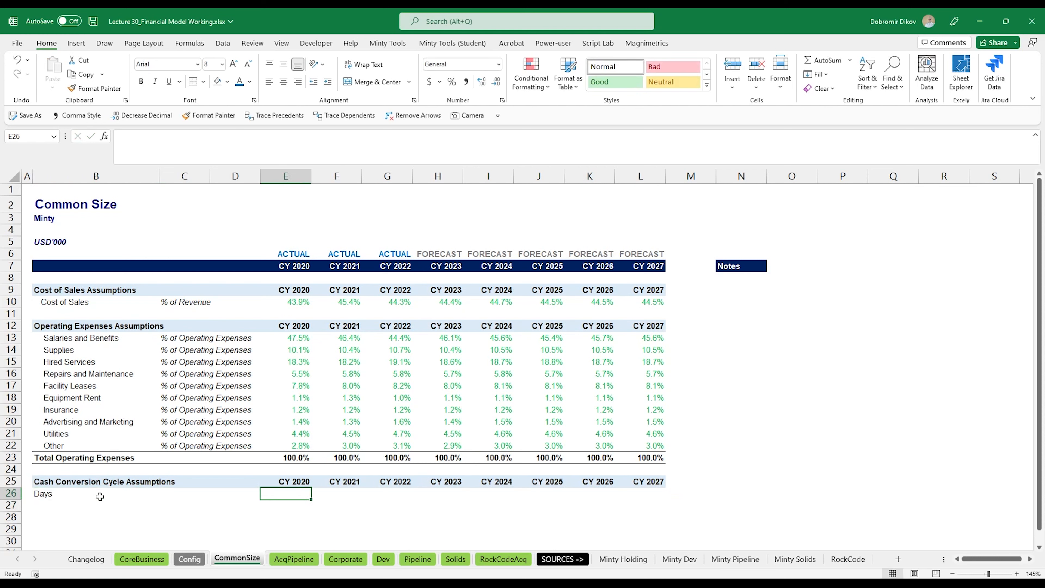
{"action": "key", "text": "shift+Right"}
{"action": "key", "text": "shift+Right"}
{"action": "key", "text": "shift+Right"}
{"action": "key", "text": "shift+Right"}
{"action": "key", "text": "shift+Right"}
{"action": "key", "text": "shift+Right"}
{"action": "key", "text": "shift+Right"}
{"action": "type", "text": "3"}
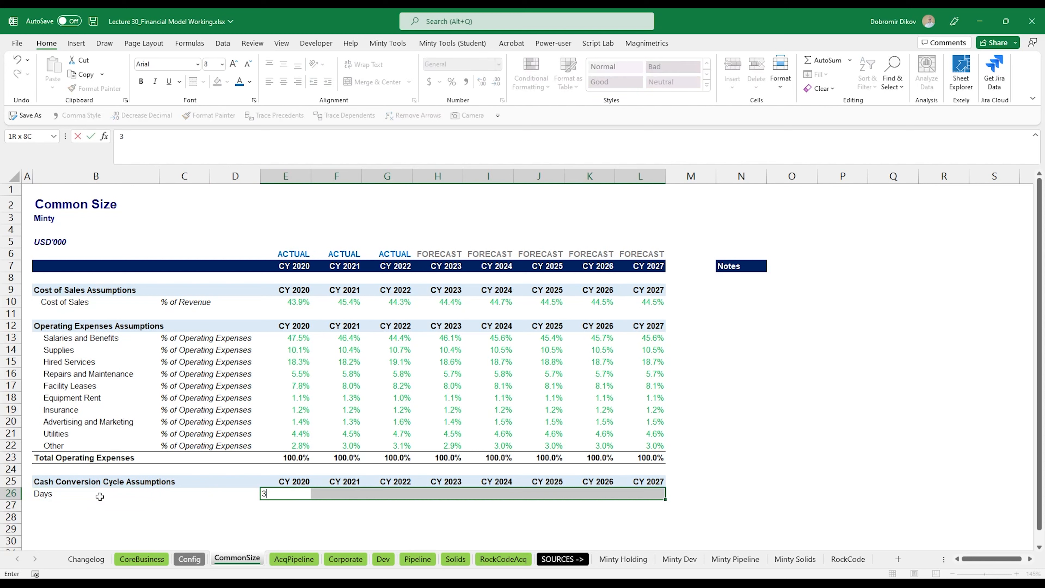
{"action": "type", "text": "65"}
{"action": "key", "text": "ctrl+Return"}
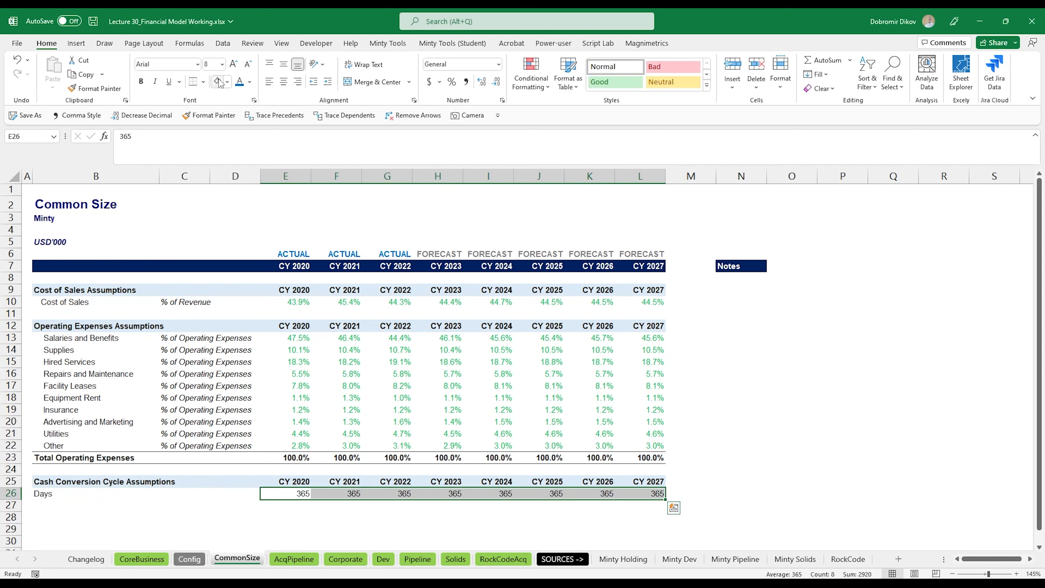
{"action": "key", "text": "ctrl+shift+c"}
{"action": "key", "text": "ctrl+i"}
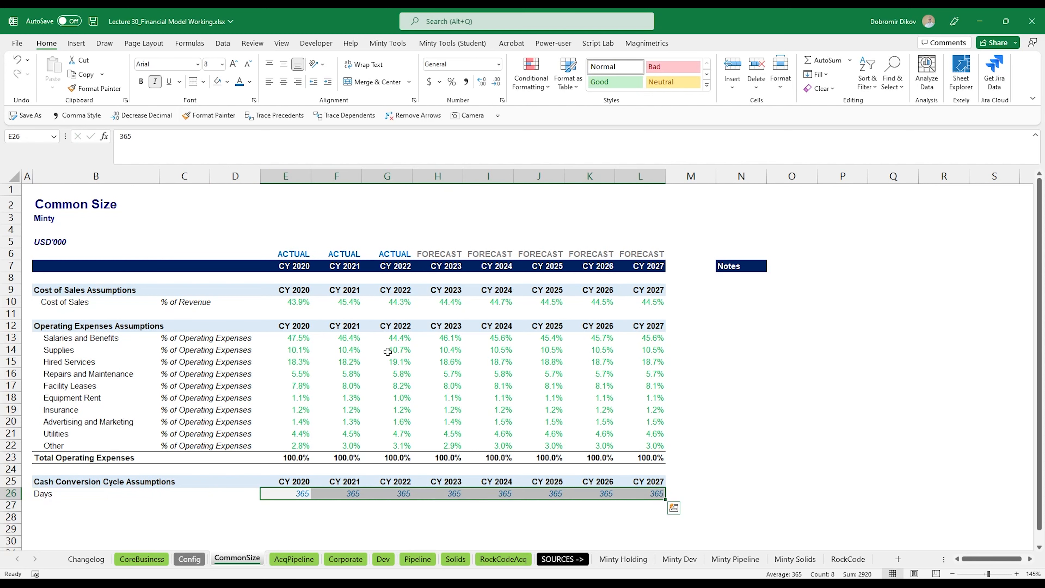
Add the row labels Revenue, Receivables and Accounts Receivable Days in B27 to B29
{"action": "key", "text": "Down"}
{"action": "key", "text": "Left"}
{"action": "key", "text": "Left"}
{"action": "key", "text": "Left"}
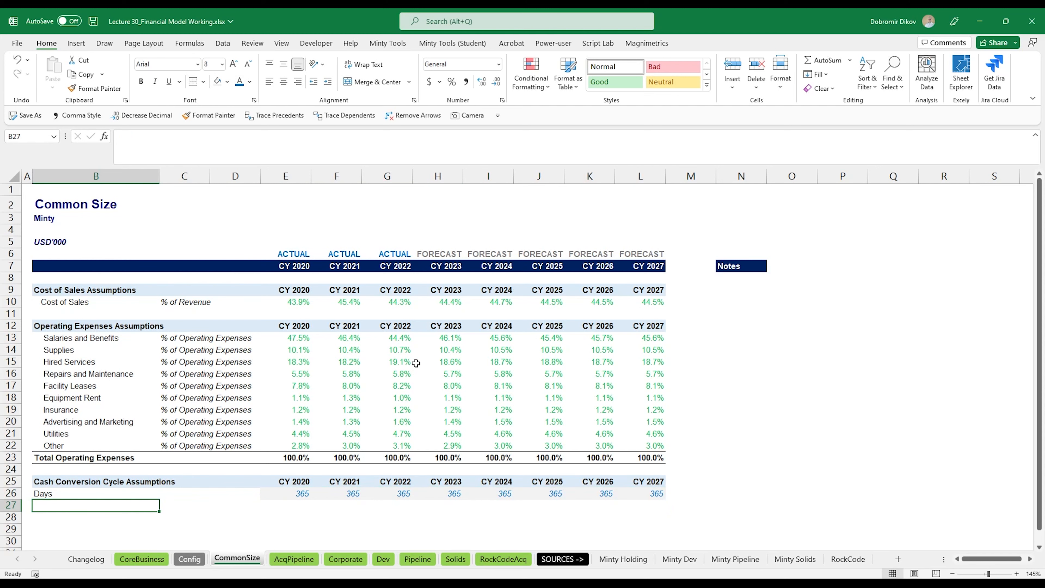
{"action": "scroll", "coordinate": [240, 434], "scroll_direction": "down", "scroll_amount": 4}
{"action": "type", "text": "Revenue"}
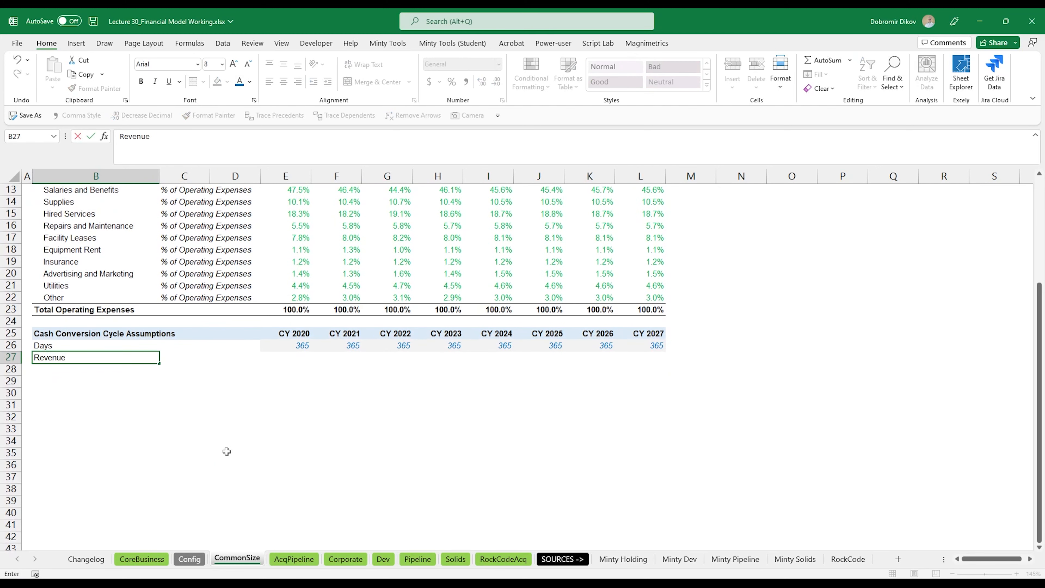
{"action": "key", "text": "Return"}
{"action": "type", "text": "Receivables"}
{"action": "key", "text": "Return"}
{"action": "type", "text": "Accounts Receiva"}
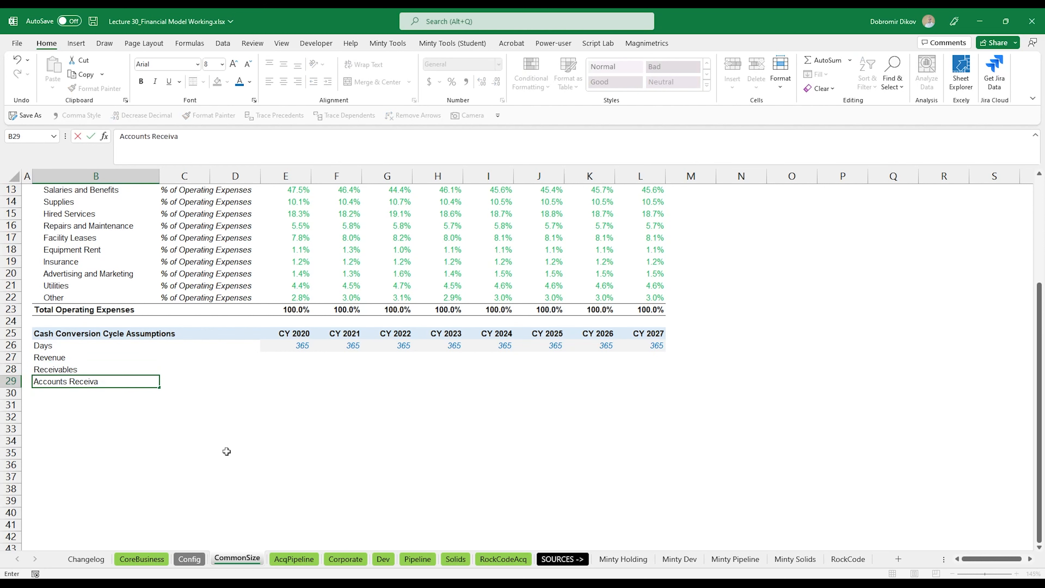
{"action": "type", "text": "ble Days"}
{"action": "key", "text": "Return"}
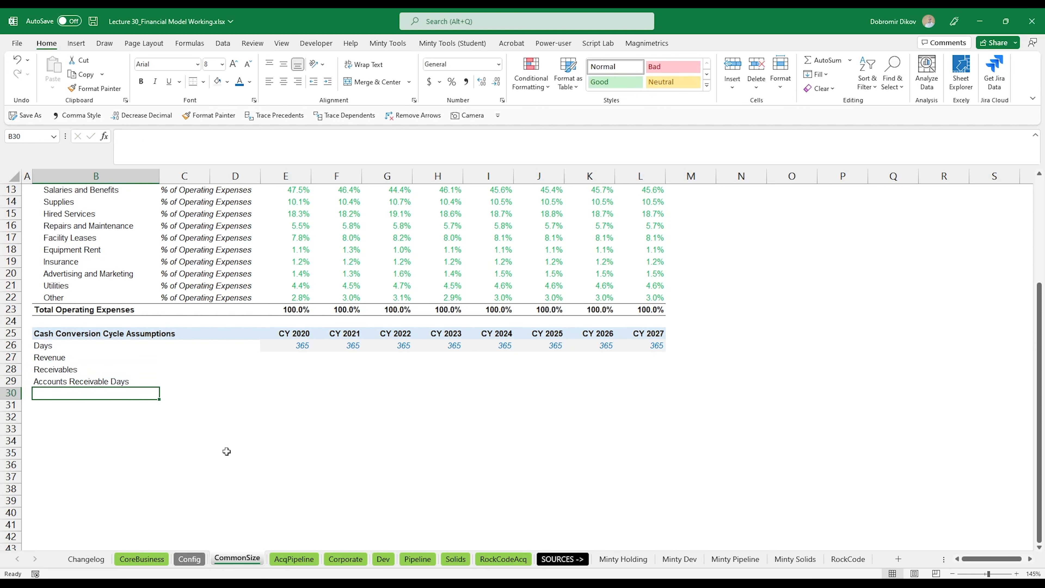
Add the row labels Supplies (IS), Inventory and Inventory Days in B30 to B32
{"action": "type", "text": "Supplies ("}
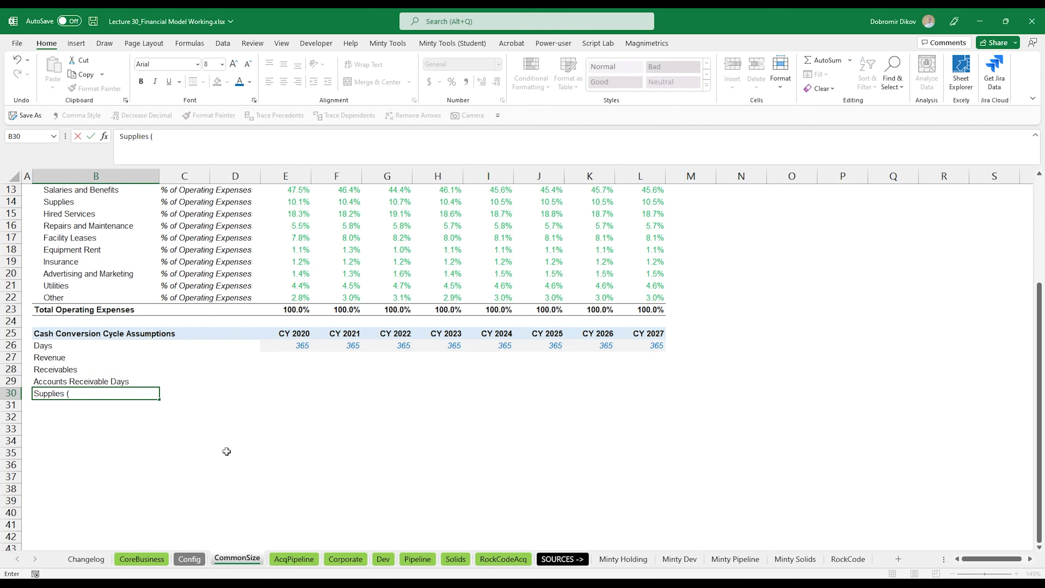
{"action": "type", "text": "IS)"}
{"action": "key", "text": "Return"}
{"action": "type", "text": "Inve"}
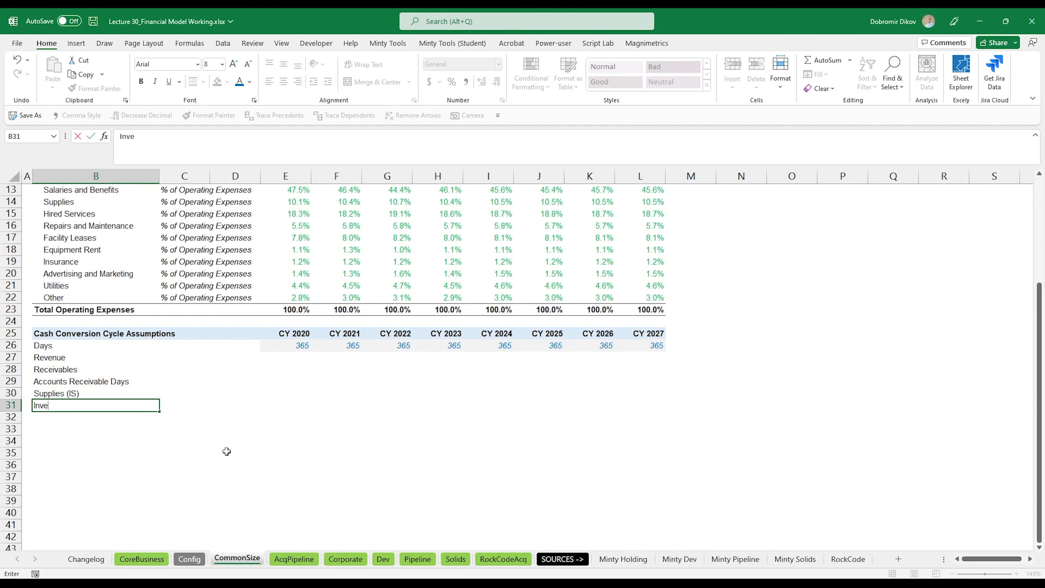
{"action": "type", "text": "ntory"}
{"action": "key", "text": "Return"}
{"action": "type", "text": "Invent"}
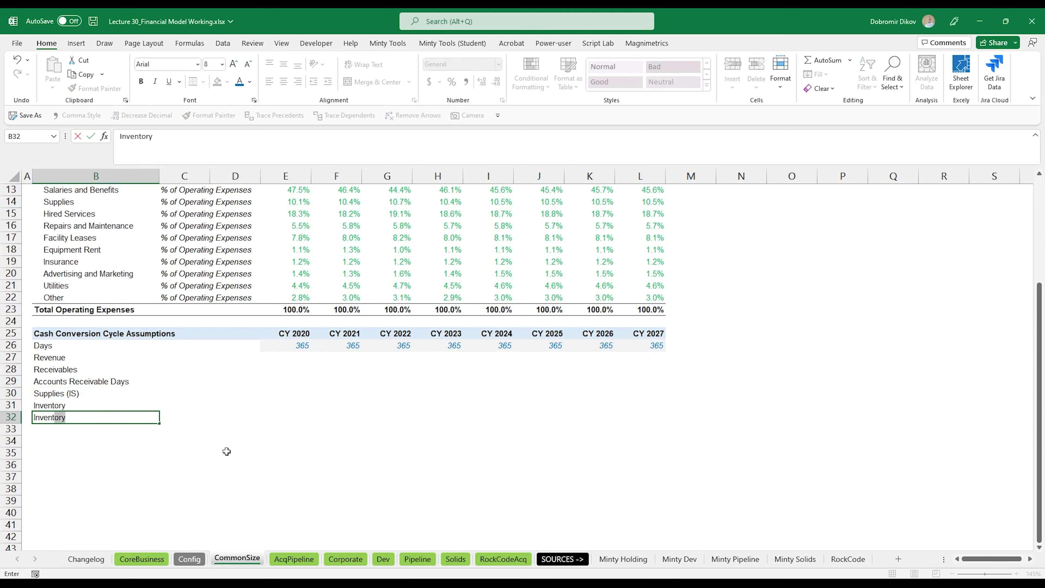
{"action": "type", "text": "ory Days"}
{"action": "key", "text": "Return"}
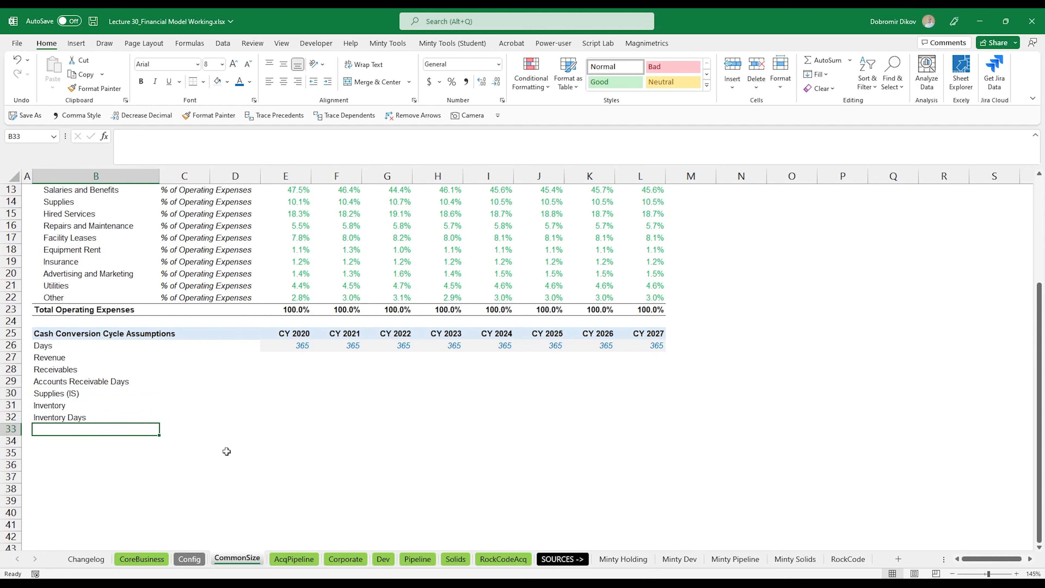
Add the row labels Operating Expenses (IS), Payables and Accounts Payable Days in B33 to B35
{"action": "type", "text": "Operating Expenses (IS)"}
{"action": "key", "text": "Return"}
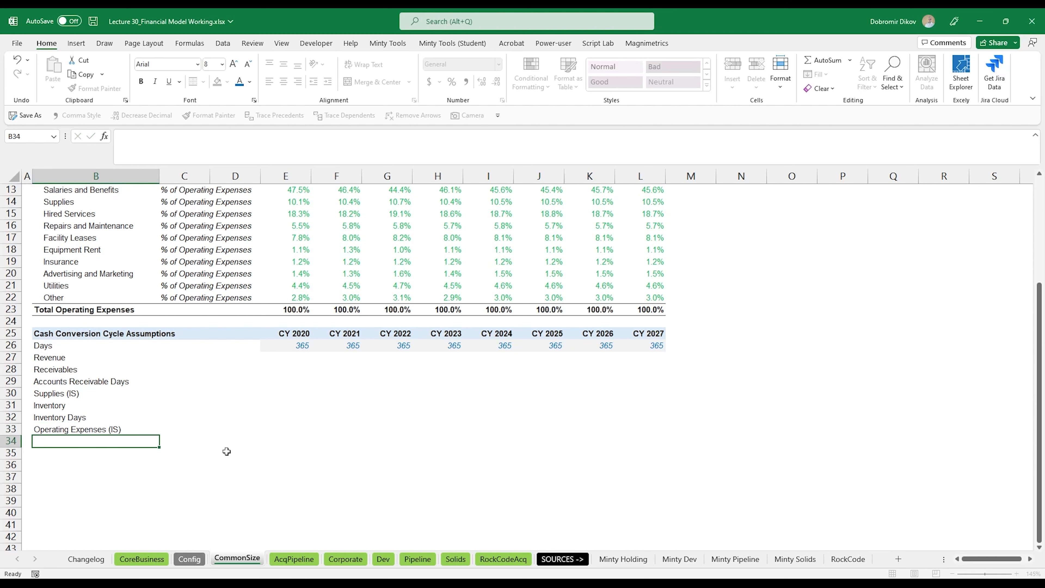
{"action": "type", "text": "Payables"}
{"action": "key", "text": "Return"}
{"action": "type", "text": "Accou"}
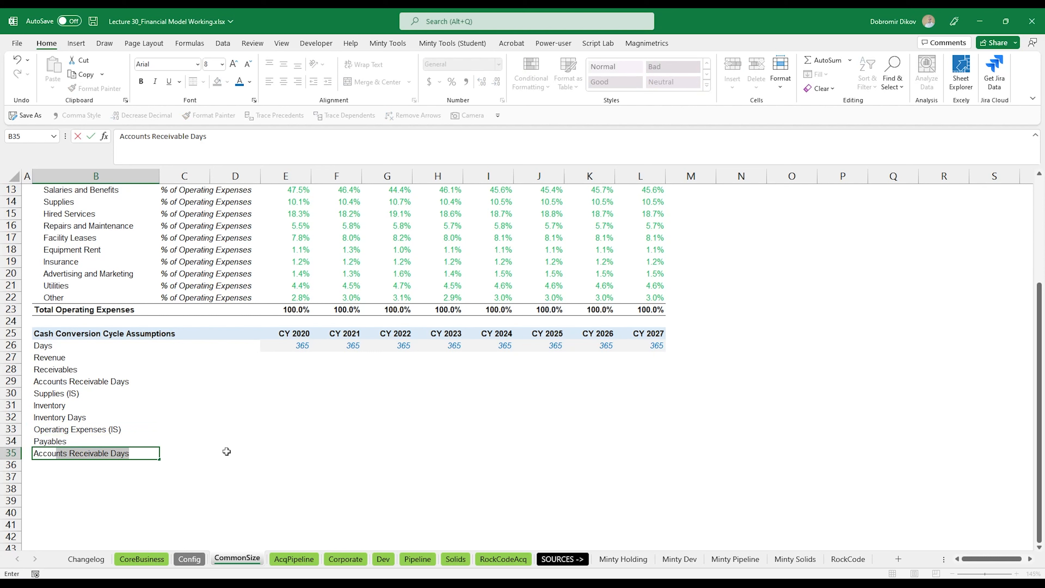
{"action": "type", "text": "nts Payable Da"}
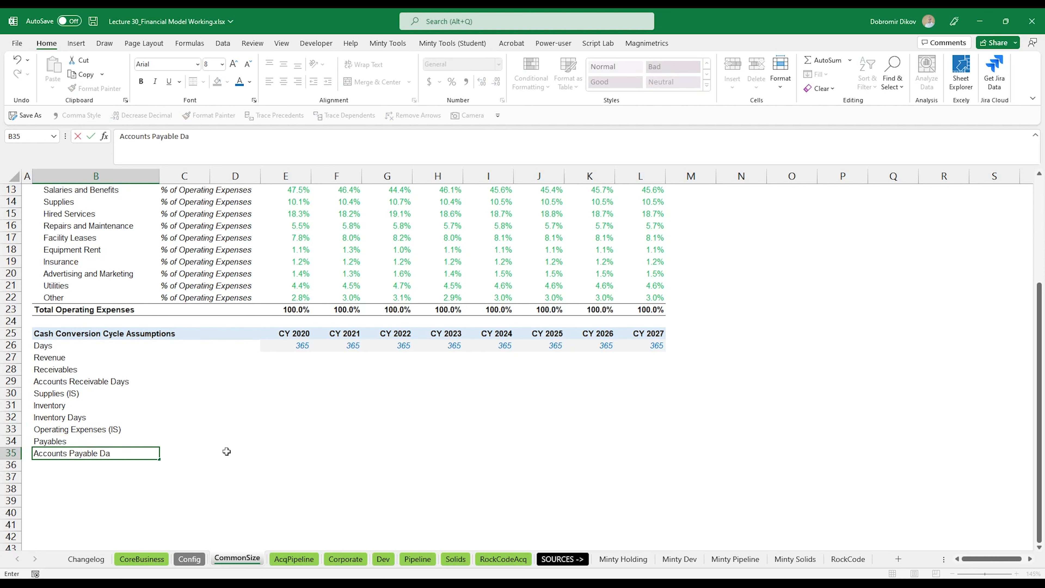
{"action": "type", "text": "ys"}
Format the Accounts Payable Days row from B35 to L35 as a bold total row with top and bottom borders
{"action": "key", "text": "shift+Right"}
{"action": "key", "text": "shift+Right"}
{"action": "key", "text": "shift+Right"}
{"action": "key", "text": "shift+Right"}
{"action": "key", "text": "shift+Right"}
{"action": "key", "text": "shift+Right"}
{"action": "key", "text": "shift+Right"}
{"action": "key", "text": "shift+Right"}
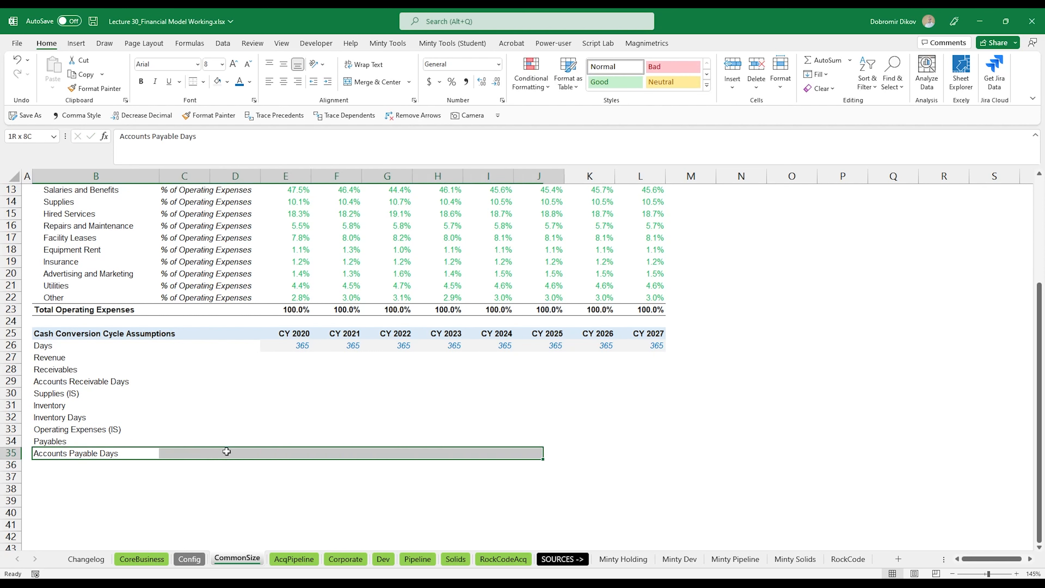
{"action": "key", "text": "shift+Right"}
{"action": "key", "text": "shift+Right"}
{"action": "key", "text": "shift+Right"}
{"action": "key", "text": "ctrl+b"}
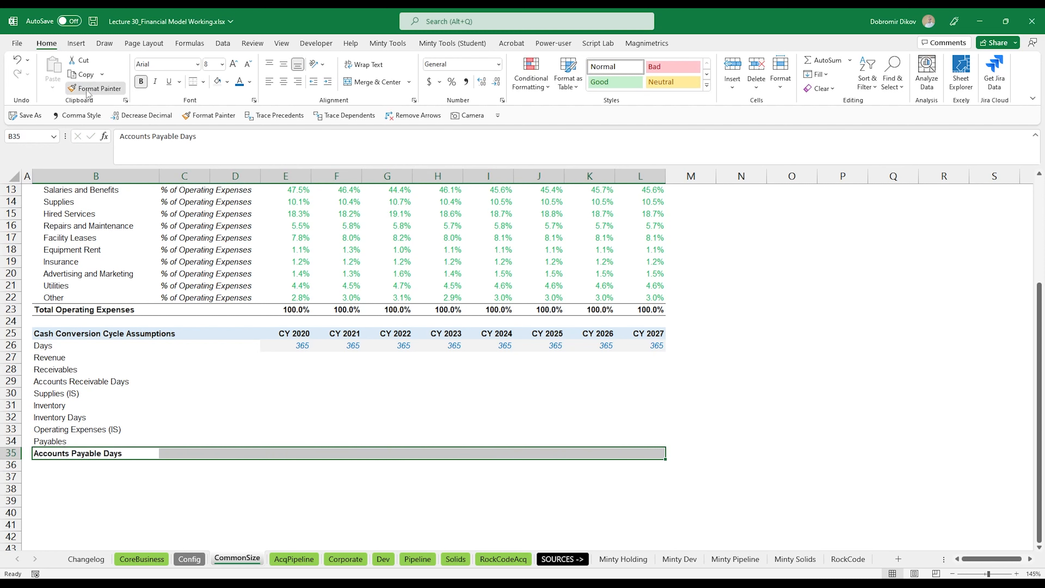
Copy the Accounts Payable Days row formatting to the Inventory Days and Accounts Receivable Days rows
{"action": "left_click", "coordinate": [95, 88]}
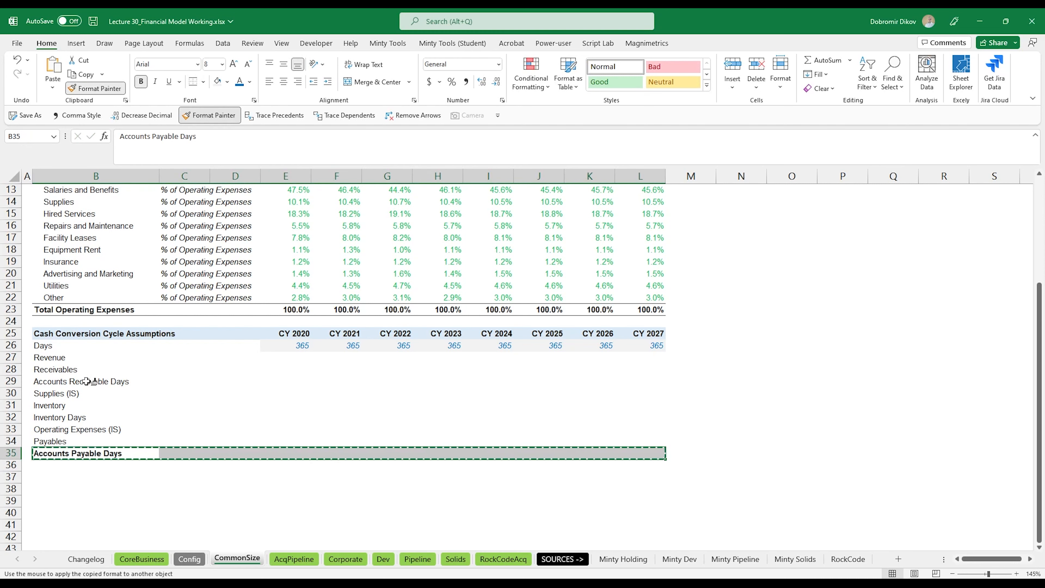
{"action": "left_click", "coordinate": [75, 418]}
{"action": "left_click", "coordinate": [104, 93]}
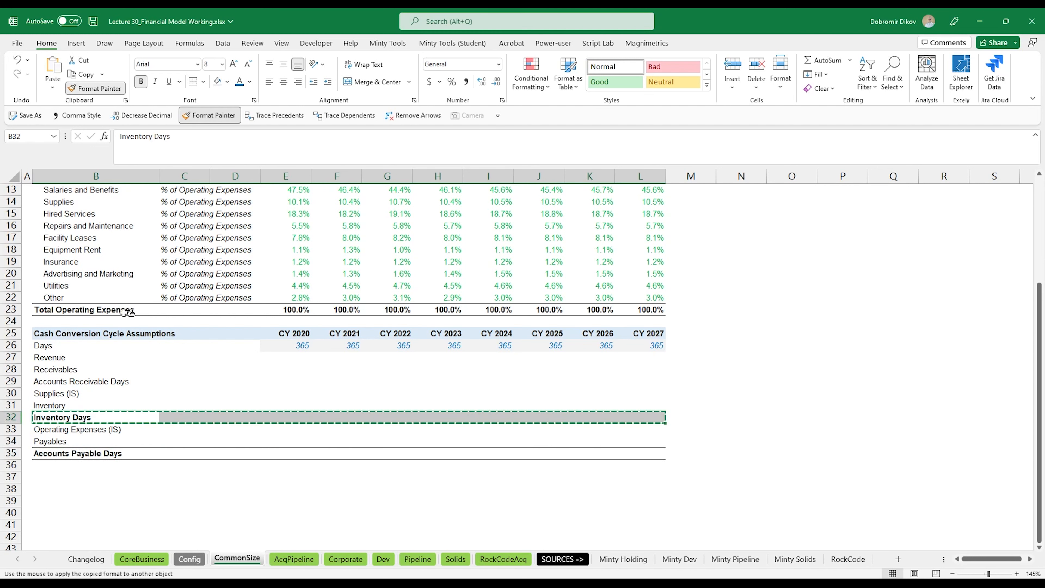
{"action": "left_click", "coordinate": [94, 382]}
Link CY 2020 Revenue in E27 to the revenue figure in E11 on the CoreBusiness sheet
{"action": "left_click", "coordinate": [297, 355]}
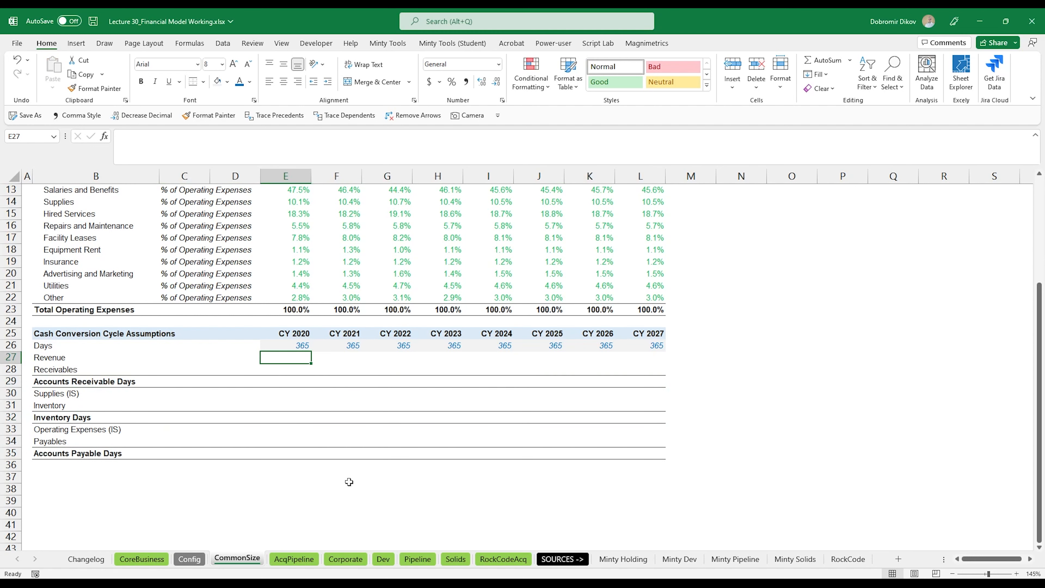
{"action": "type", "text": "="}
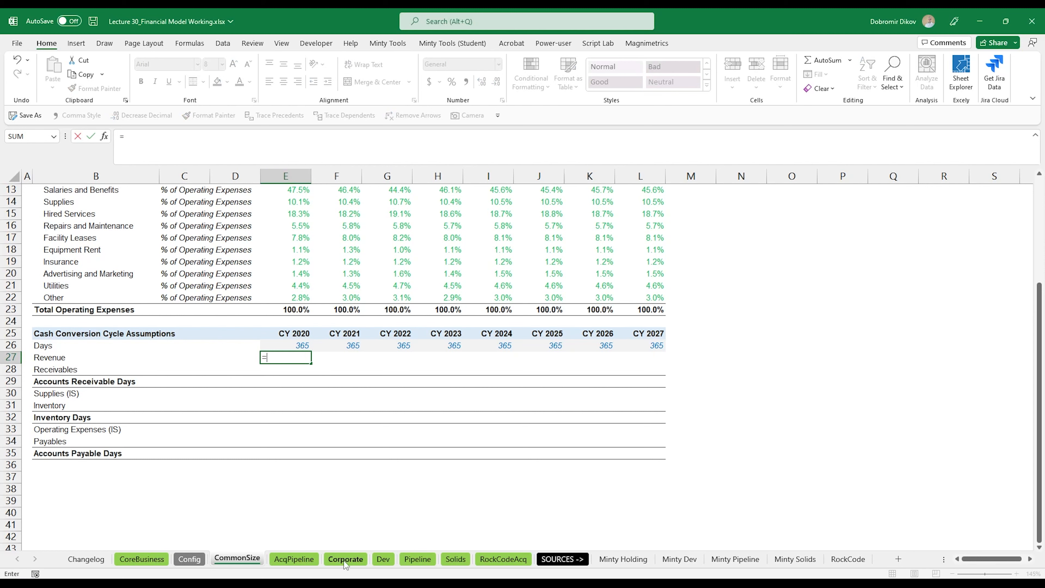
{"action": "left_click", "coordinate": [140, 559]}
{"action": "left_click", "coordinate": [362, 315]}
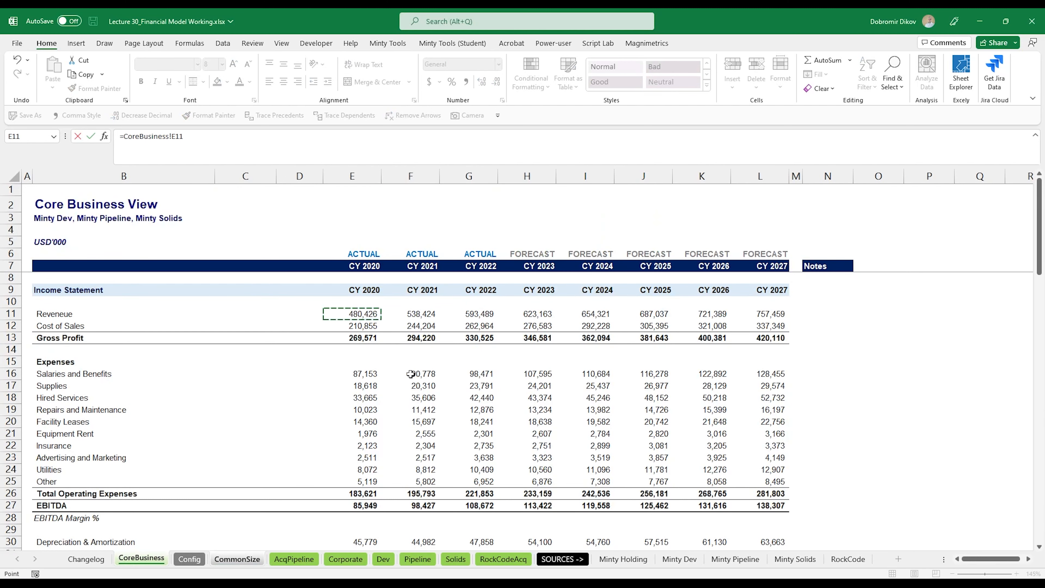
{"action": "key", "text": "ctrl+Return"}
Fill the revenue link from E27 across to CY 2027 in L27
{"action": "key", "text": "shift+Right"}
{"action": "key", "text": "shift+Right"}
{"action": "key", "text": "shift+Right"}
{"action": "key", "text": "shift+Right"}
{"action": "key", "text": "shift+Right"}
{"action": "key", "text": "shift+Right"}
{"action": "key", "text": "shift+Right"}
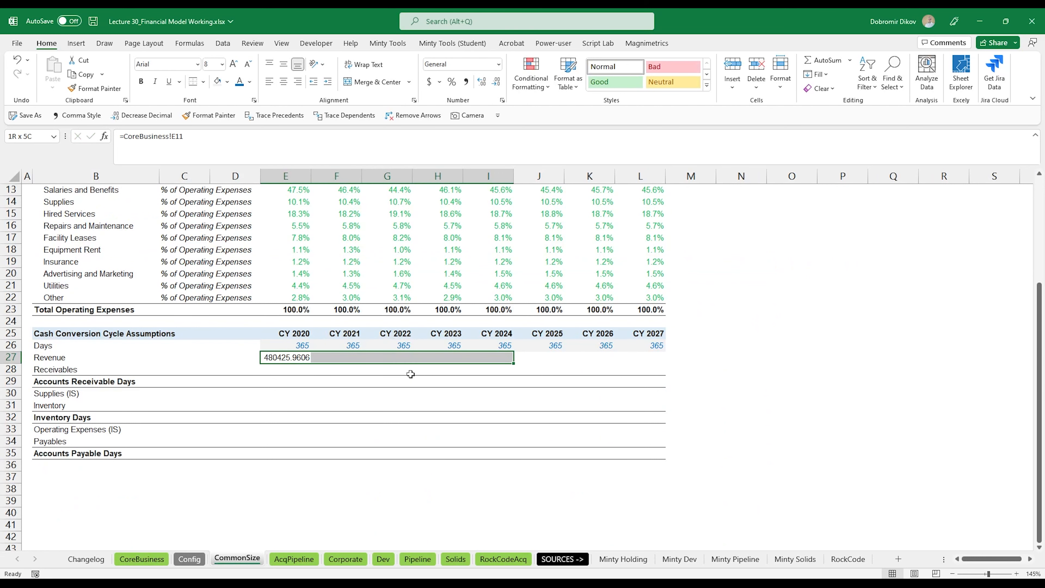
{"action": "key", "text": "ctrl+r"}
Format the calculation cells from E27 to L35 in comma style with no decimals
{"action": "key", "text": "alt+2"}
{"action": "key", "text": "alt+3"}
{"action": "key", "text": "alt+3"}
{"action": "key", "text": "shift+Down"}
{"action": "key", "text": "shift+Down"}
{"action": "key", "text": "shift+Down"}
{"action": "key", "text": "shift+Down"}
{"action": "key", "text": "shift+Down"}
{"action": "key", "text": "shift+Down"}
{"action": "key", "text": "shift+Down"}
{"action": "key", "text": "shift+Down"}
{"action": "key", "text": "alt+3"}
{"action": "key", "text": "alt+3"}
Link Receivables in E28 to Accounts Receivable in E43 on the CoreBusiness sheet and fill it across to L28
{"action": "key", "text": "Down"}
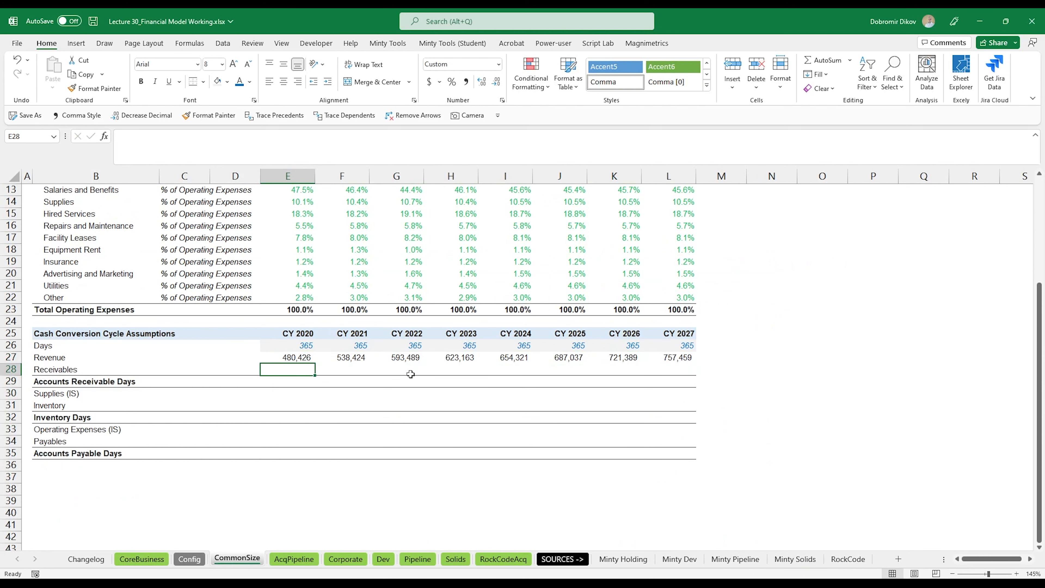
{"action": "type", "text": "="}
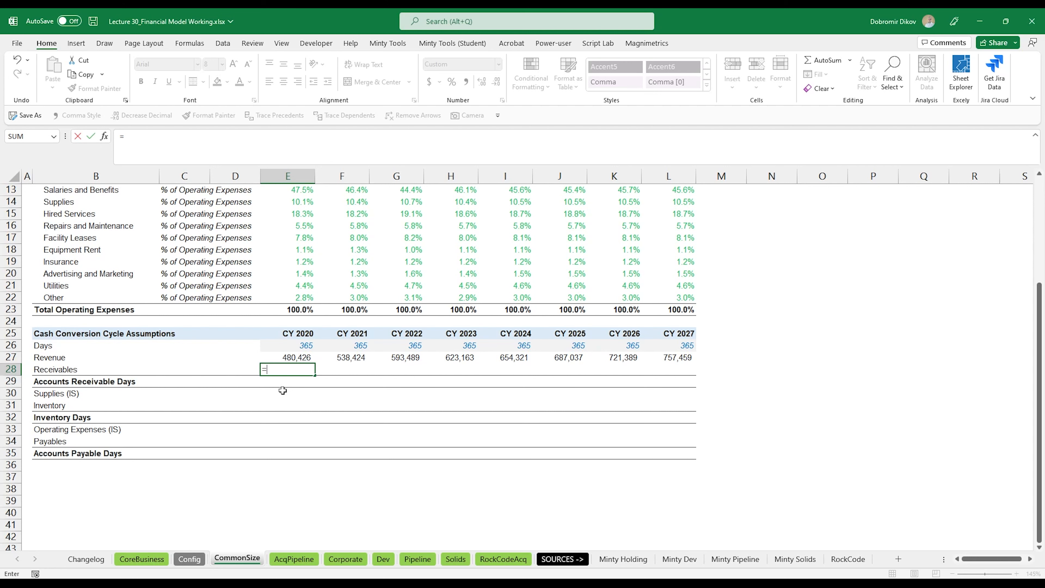
{"action": "left_click", "coordinate": [142, 558]}
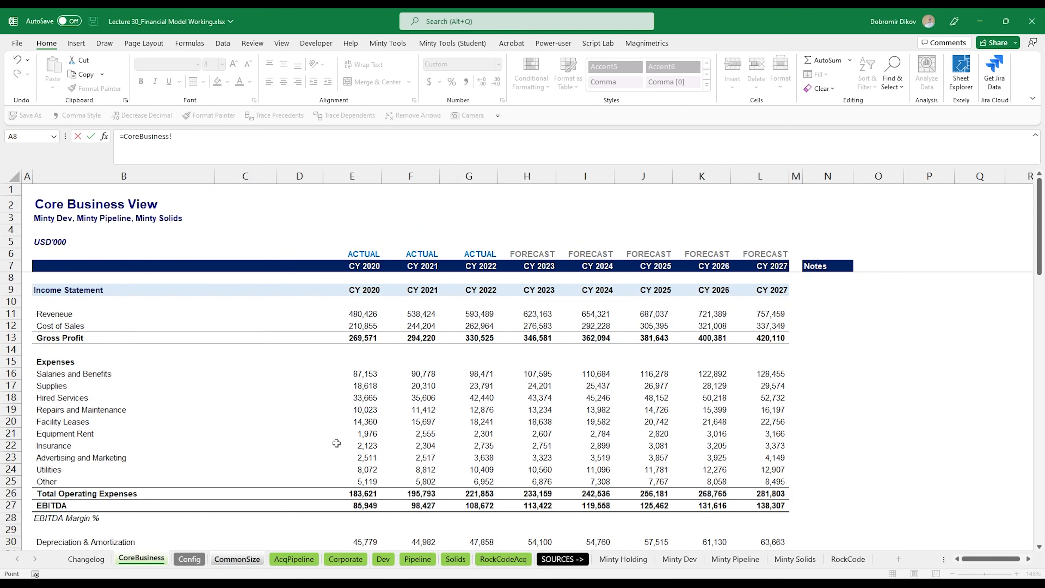
{"action": "scroll", "coordinate": [336, 442], "scroll_direction": "down", "scroll_amount": 6}
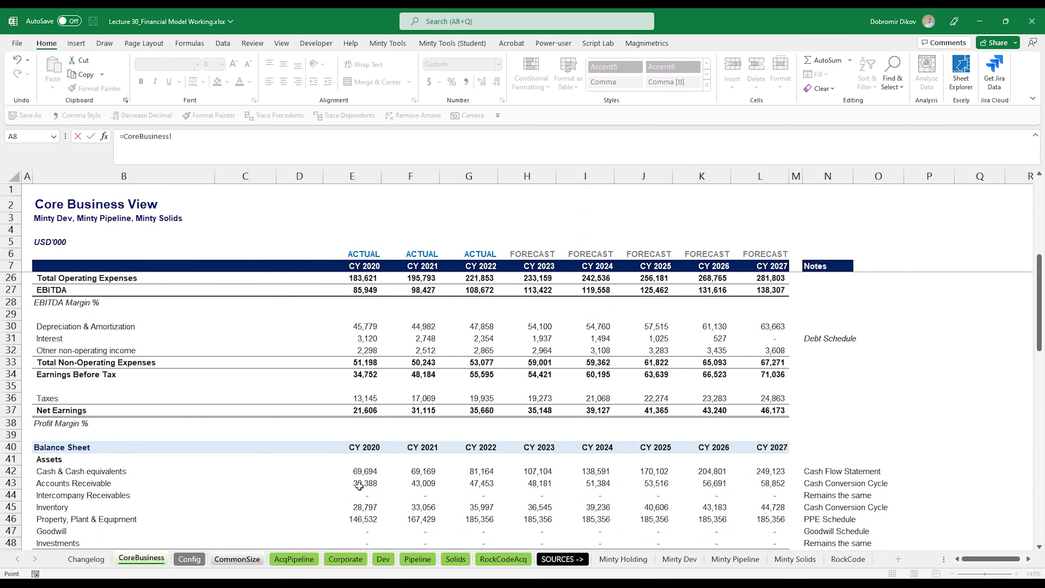
{"action": "left_click", "coordinate": [359, 486]}
{"action": "key", "text": "Return"}
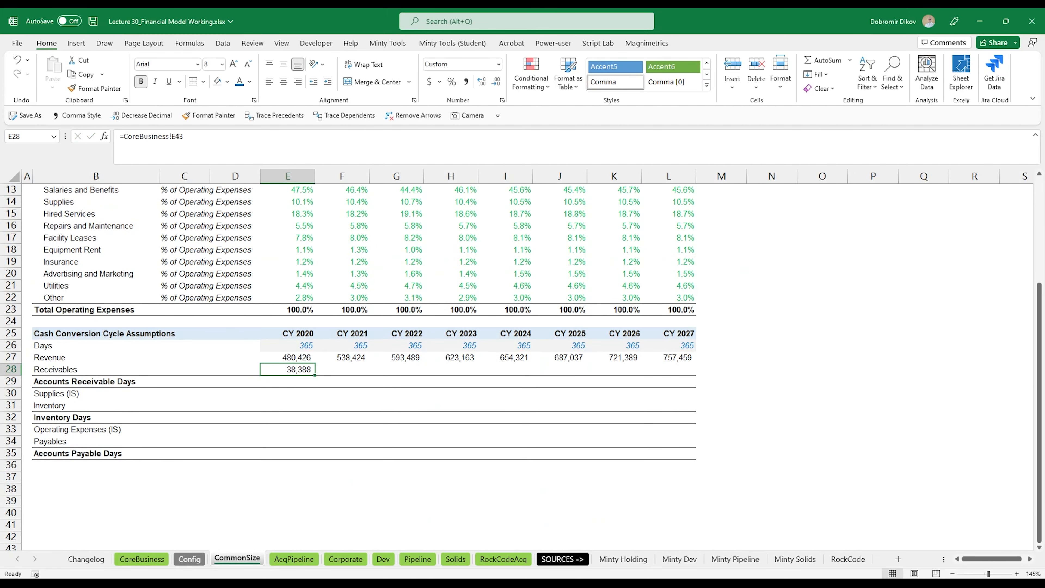
{"action": "left_click_drag", "start_coordinate": [315, 375], "coordinate": [696, 372]}
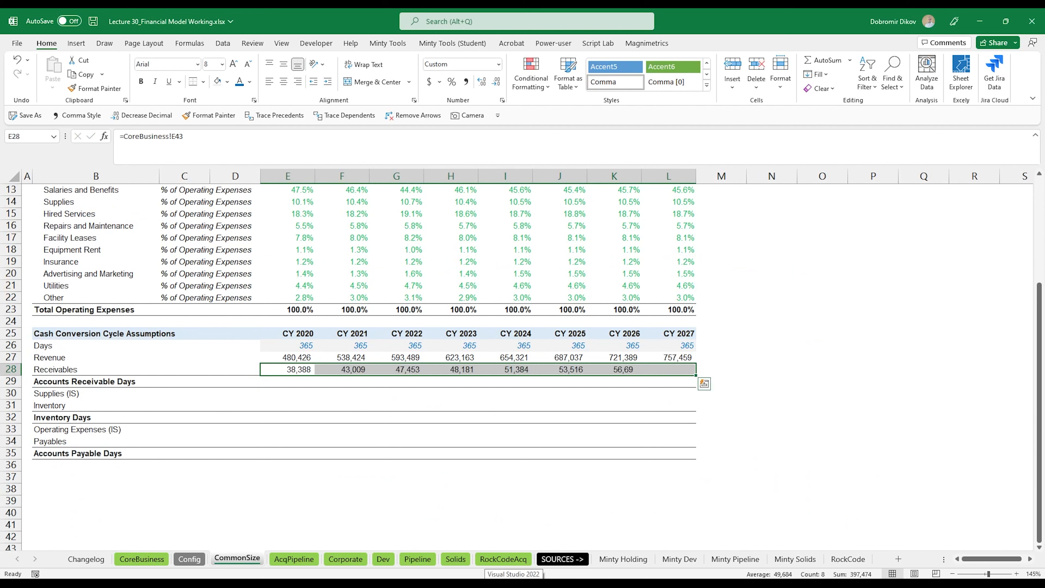
Calculate CY 2020 Accounts Receivable Days in E29 with the formula =E28/E27*E$26
{"action": "left_click", "coordinate": [287, 381]}
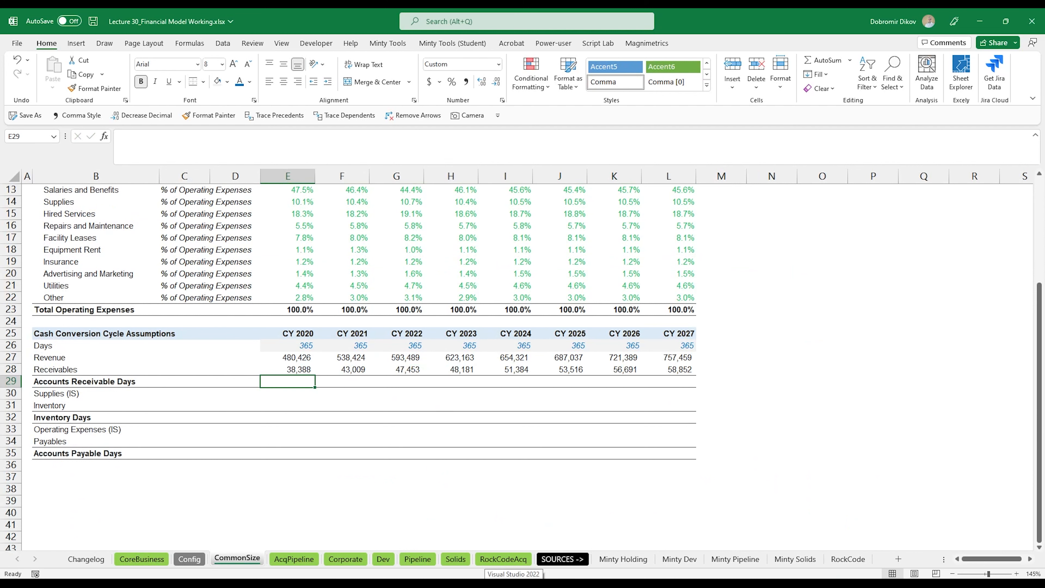
{"action": "type", "text": "="}
{"action": "key", "text": "Up"}
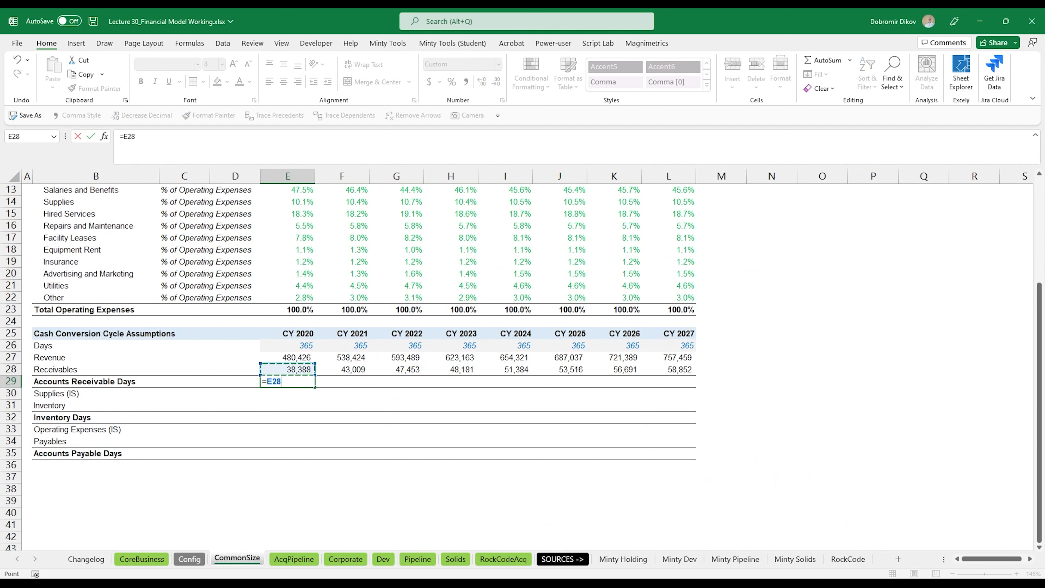
{"action": "type", "text": "/"}
{"action": "key", "text": "Up"}
{"action": "key", "text": "Up"}
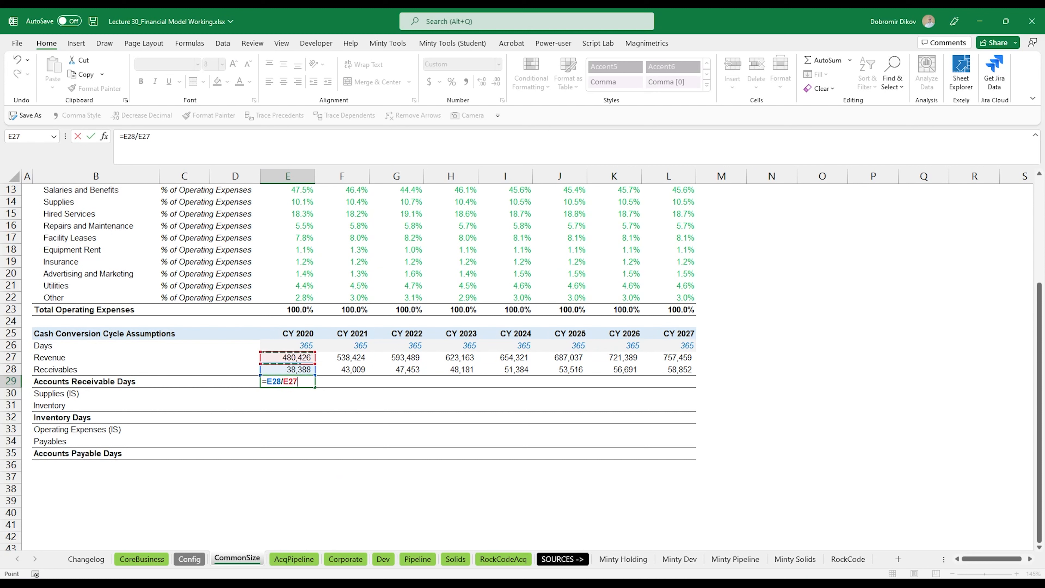
{"action": "type", "text": "*"}
{"action": "key", "text": "Up"}
{"action": "key", "text": "Up"}
{"action": "key", "text": "Up"}
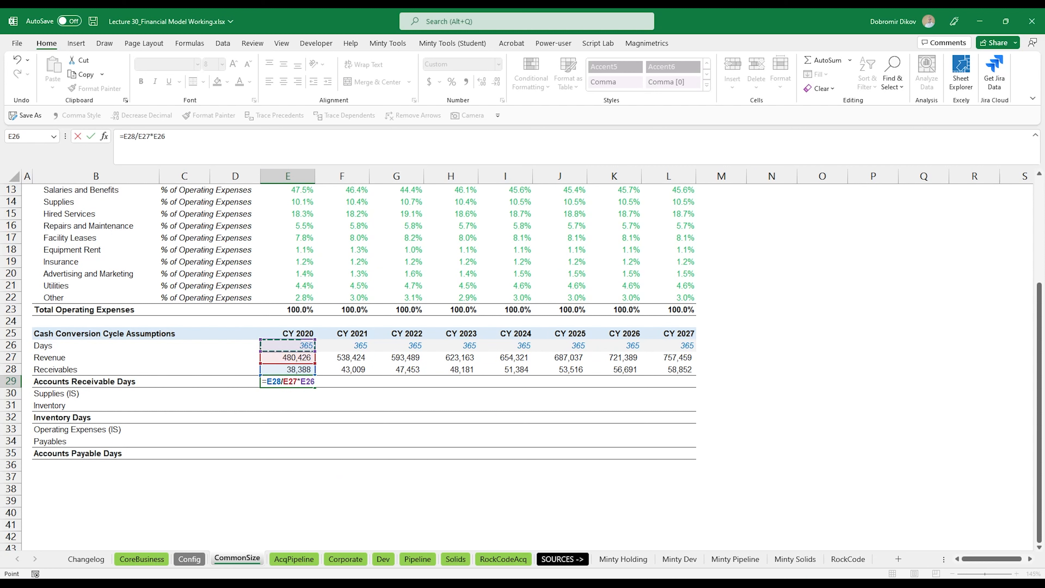
{"action": "key", "text": "F4"}
{"action": "key", "text": "F4"}
{"action": "key", "text": "ctrl+Return"}
Fill the Accounts Receivable Days formula from E29 across to CY 2027 in L29
{"action": "key", "text": "shift+Right"}
{"action": "key", "text": "shift+Right"}
{"action": "key", "text": "shift+Right"}
{"action": "key", "text": "shift+Right"}
{"action": "key", "text": "shift+Right"}
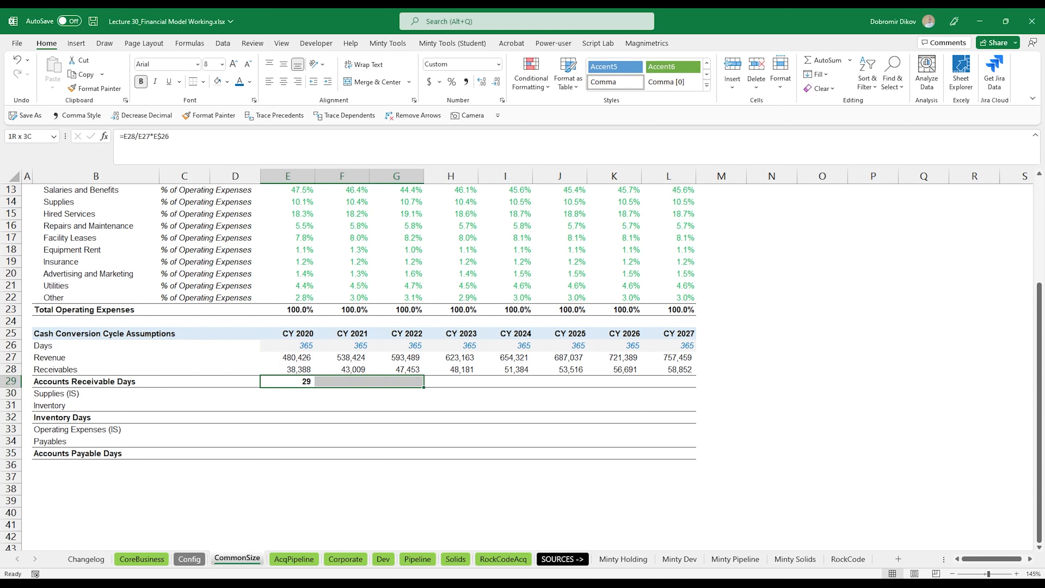
{"action": "key", "text": "shift+Right"}
{"action": "key", "text": "shift+Right"}
{"action": "key", "text": "ctrl+r"}
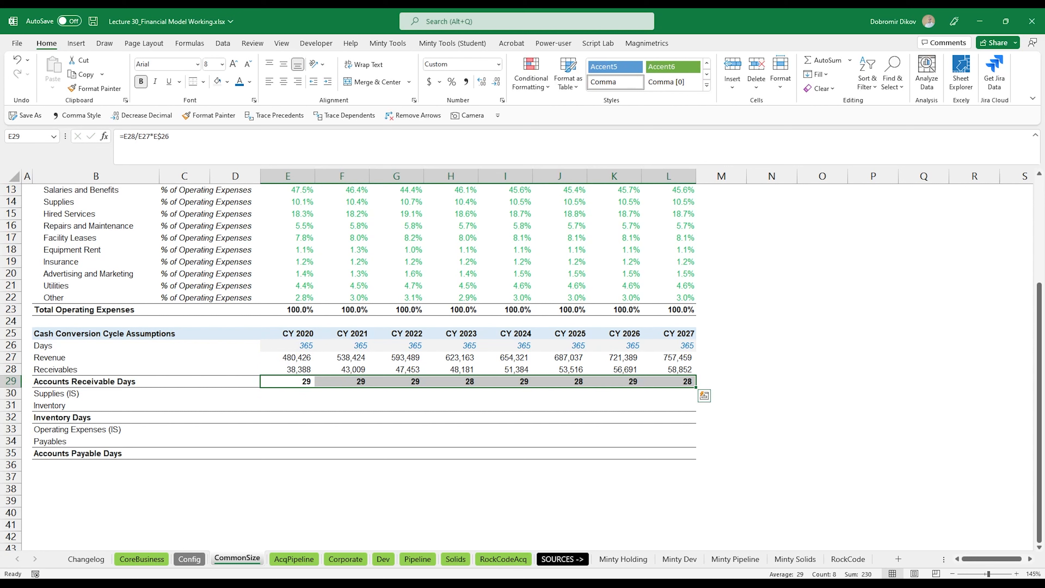
Copy the Accounts Receivable Days formulas into the Inventory Days row 32 and the Accounts Payable Days row 35
{"action": "key", "text": "ctrl+c"}
{"action": "key", "text": "Down"}
{"action": "key", "text": "Down"}
{"action": "key", "text": "Down"}
{"action": "key", "text": "ctrl+v"}
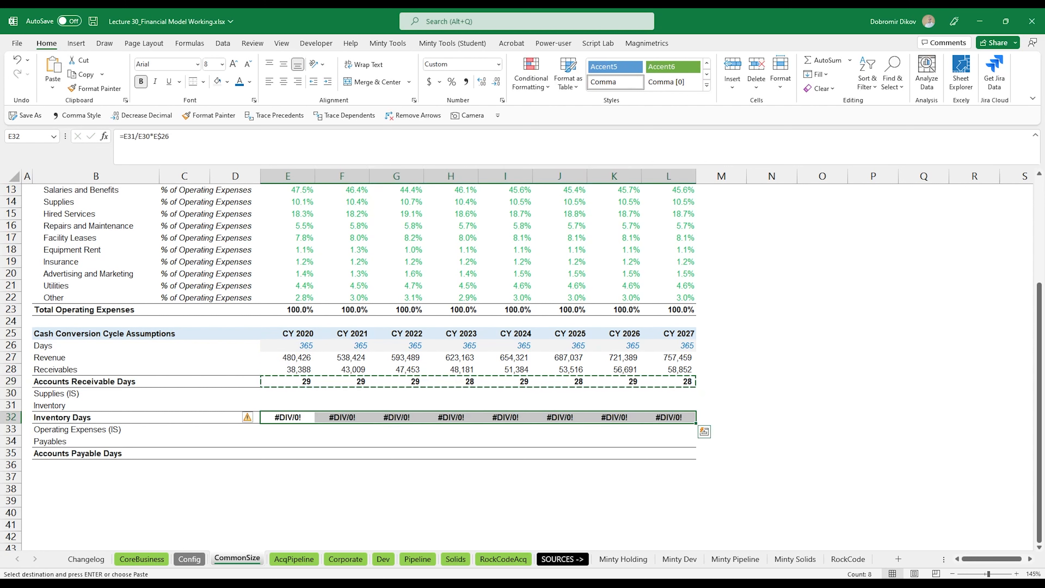
{"action": "key", "text": "Down"}
{"action": "key", "text": "Down"}
{"action": "key", "text": "Down"}
{"action": "key", "text": "ctrl+v"}
Link CY 2020 Supplies (IS) in E30 to the Supplies expense in E17 on the CoreBusiness sheet
{"action": "key", "text": "Up"}
{"action": "key", "text": "Up"}
{"action": "key", "text": "Up"}
{"action": "key", "text": "Up"}
{"action": "key", "text": "Up"}
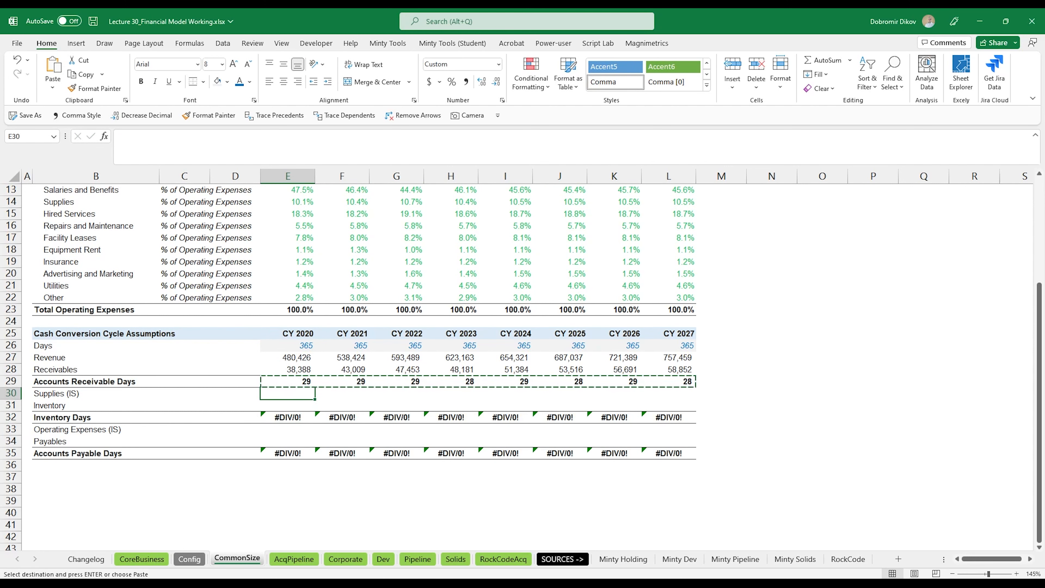
{"action": "type", "text": "="}
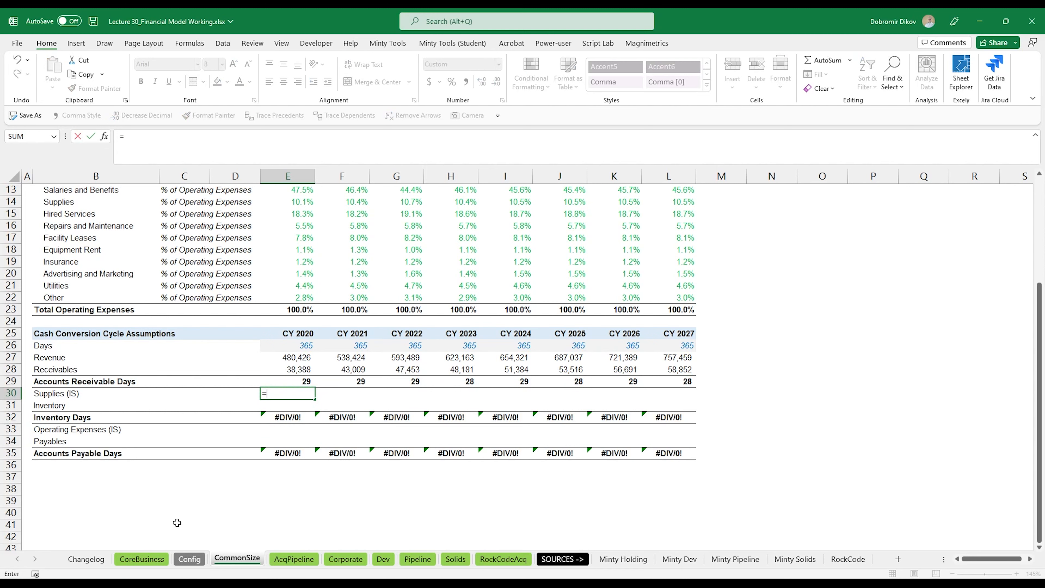
{"action": "left_click", "coordinate": [141, 558]}
{"action": "scroll", "coordinate": [350, 420], "scroll_direction": "up", "scroll_amount": 5}
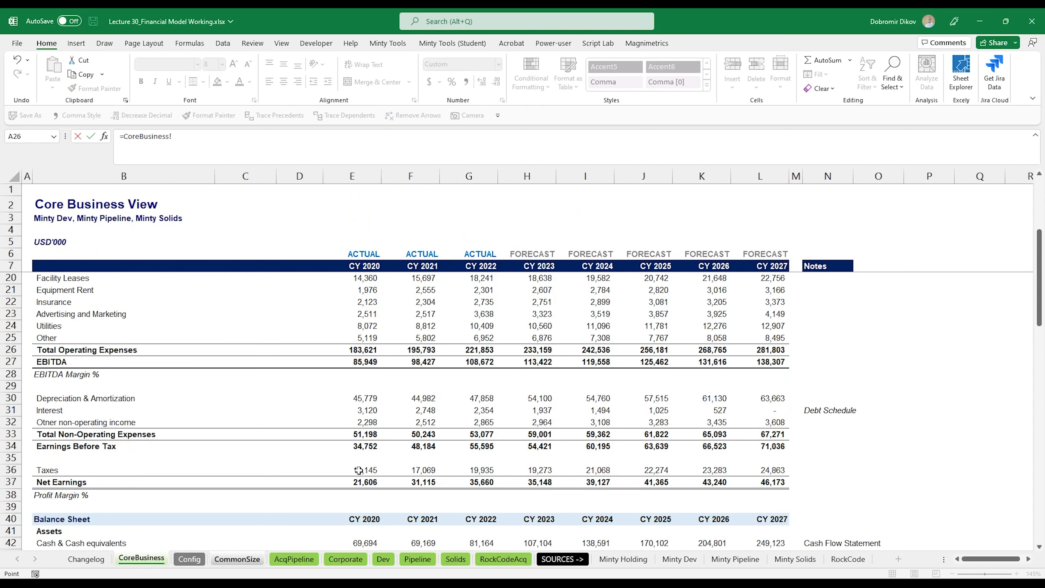
{"action": "left_click", "coordinate": [364, 351]}
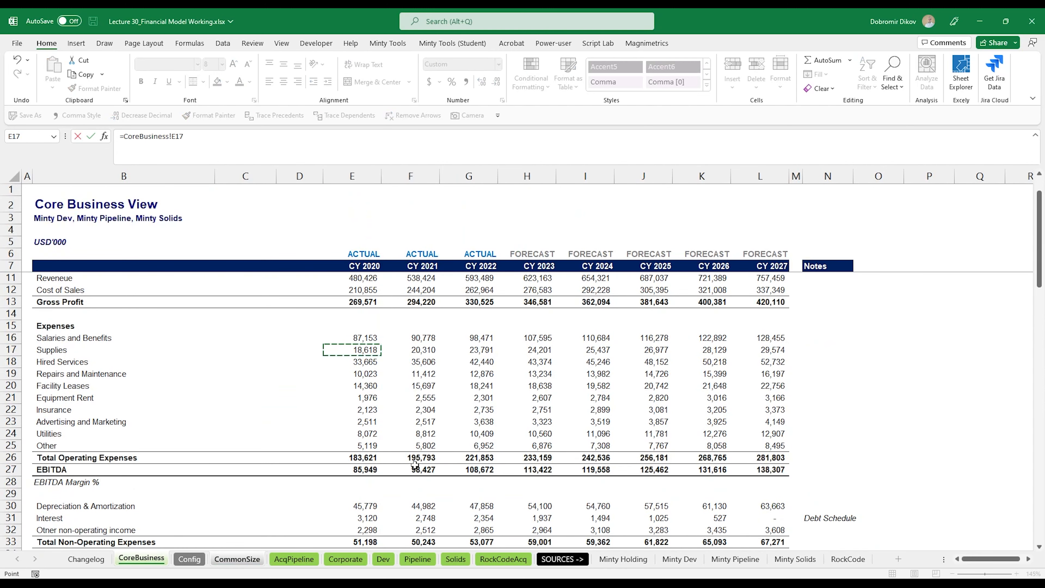
{"action": "key", "text": "ctrl+Return"}
Fill the supplies link from E30 across to CY 2027 in L30
{"action": "key", "text": "shift+Right"}
{"action": "key", "text": "shift+Right"}
{"action": "key", "text": "shift+Right"}
{"action": "key", "text": "shift+Right"}
{"action": "key", "text": "shift+Right"}
{"action": "key", "text": "shift+Right"}
{"action": "key", "text": "shift+Right"}
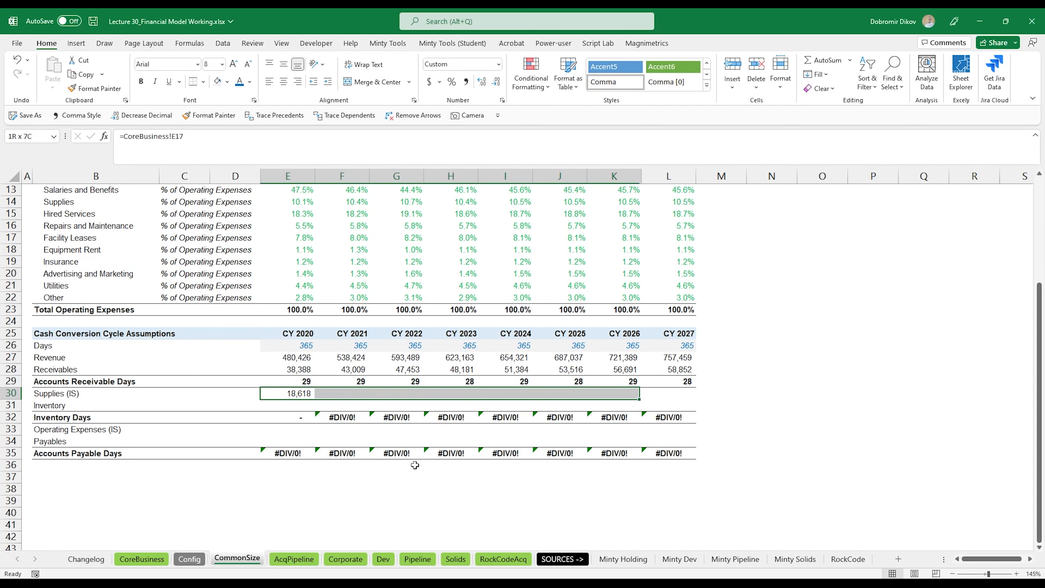
{"action": "key", "text": "ctrl+r"}
Link CY 2020 Inventory in E31 to the balance sheet Inventory in E45 on the CoreBusiness sheet
{"action": "key", "text": "Down"}
{"action": "type", "text": "="}
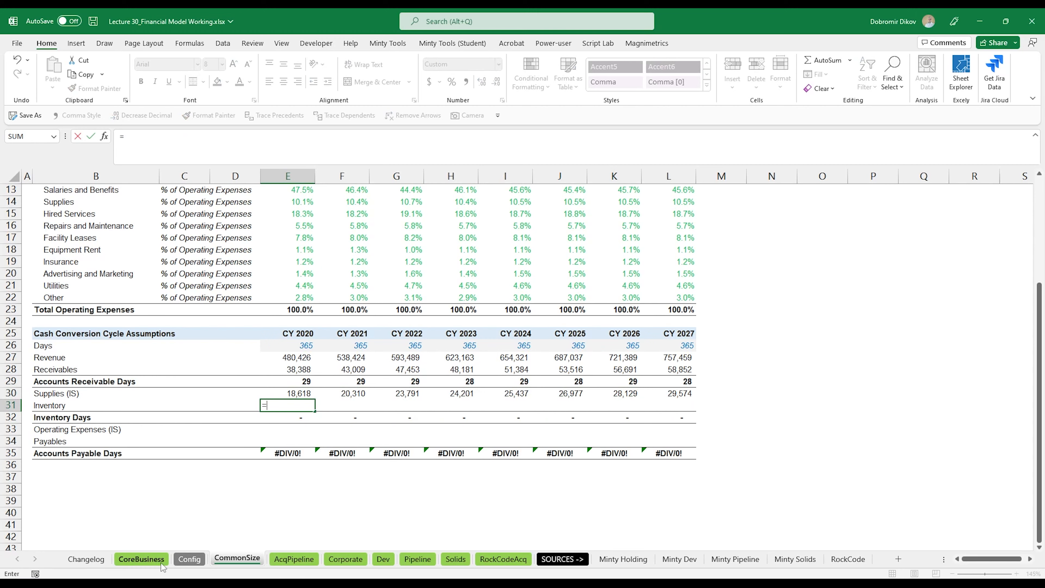
{"action": "left_click", "coordinate": [141, 559]}
{"action": "scroll", "coordinate": [357, 483], "scroll_direction": "down", "scroll_amount": 7}
{"action": "scroll", "coordinate": [356, 482], "scroll_direction": "down", "scroll_amount": 2}
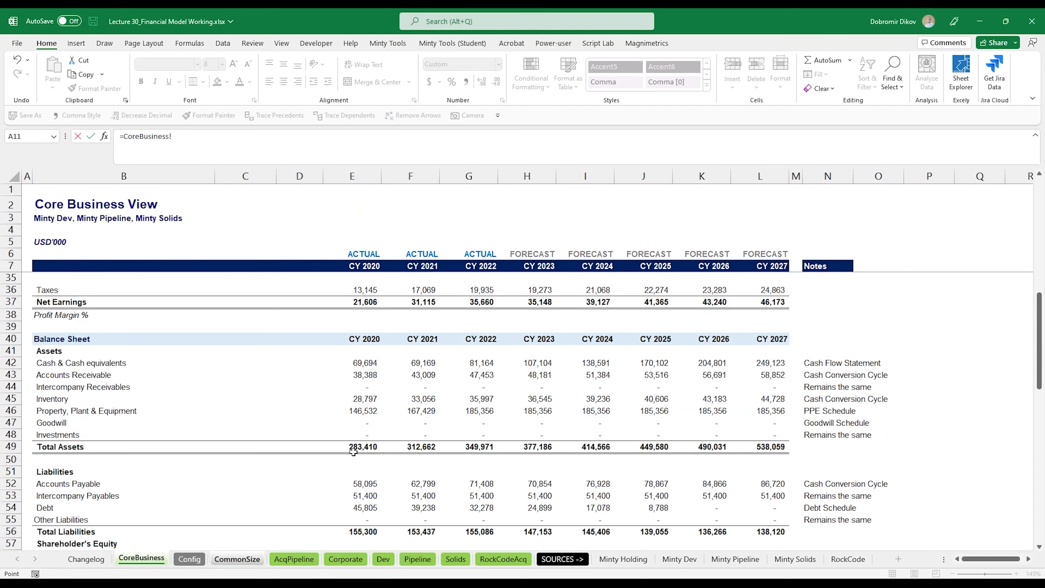
{"action": "left_click", "coordinate": [353, 400]}
{"action": "key", "text": "Return"}
{"action": "key", "text": "Up"}
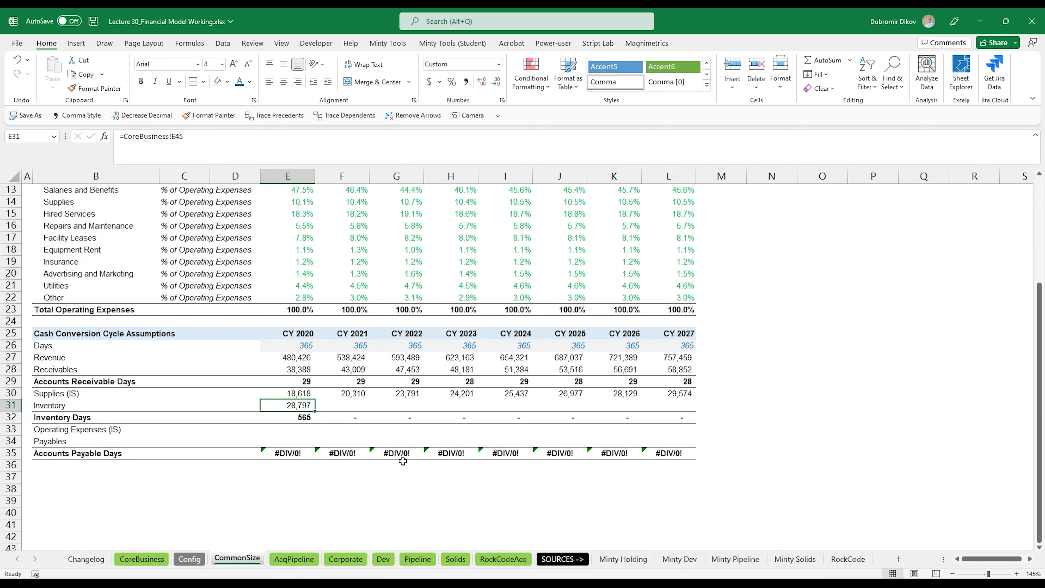
Fill the inventory link from E31 across to CY 2027 in L31
{"action": "key", "text": "shift+Right"}
{"action": "key", "text": "shift+Right"}
{"action": "key", "text": "shift+Right"}
{"action": "key", "text": "shift+Right"}
{"action": "key", "text": "shift+Right"}
{"action": "key", "text": "shift+Right"}
{"action": "key", "text": "shift+Right"}
{"action": "key", "text": "ctrl+r"}
Check the cell references in the Inventory Days formulas along row 32, including CY 2025
{"action": "key", "text": "Down"}
{"action": "key", "text": "Right"}
{"action": "key", "text": "Right"}
{"action": "key", "text": "Right"}
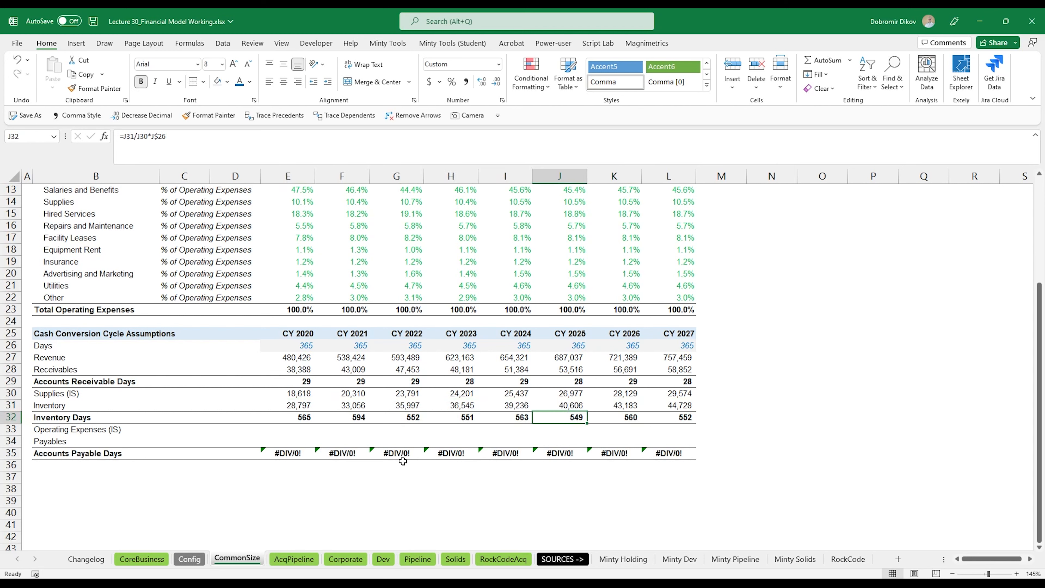
{"action": "key", "text": "F2"}
{"action": "key", "text": "Escape"}
{"action": "key", "text": "Right"}
{"action": "key", "text": "F2"}
{"action": "key", "text": "Escape"}
{"action": "key", "text": "Right"}
{"action": "key", "text": "Left"}
{"action": "key", "text": "Left"}
{"action": "key", "text": "Left"}
{"action": "key", "text": "Left"}
{"action": "key", "text": "Left"}
{"action": "key", "text": "Left"}
{"action": "key", "text": "Left"}
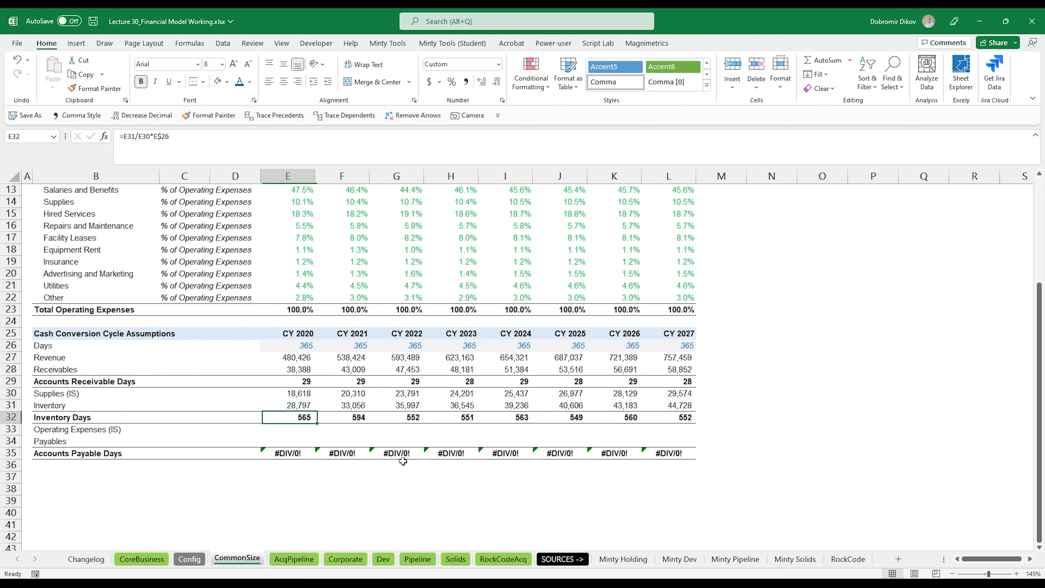
Link CY 2020 Operating Expenses (IS) in E33 to Total Operating Expenses in E26 on the CoreBusiness sheet
{"action": "key", "text": "Down"}
{"action": "type", "text": "="}
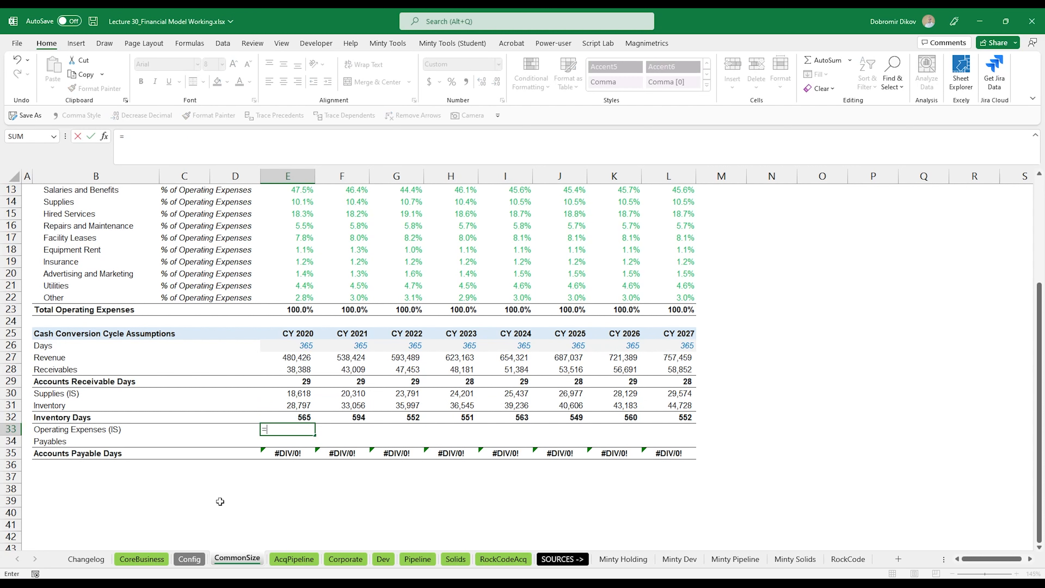
{"action": "left_click", "coordinate": [144, 560]}
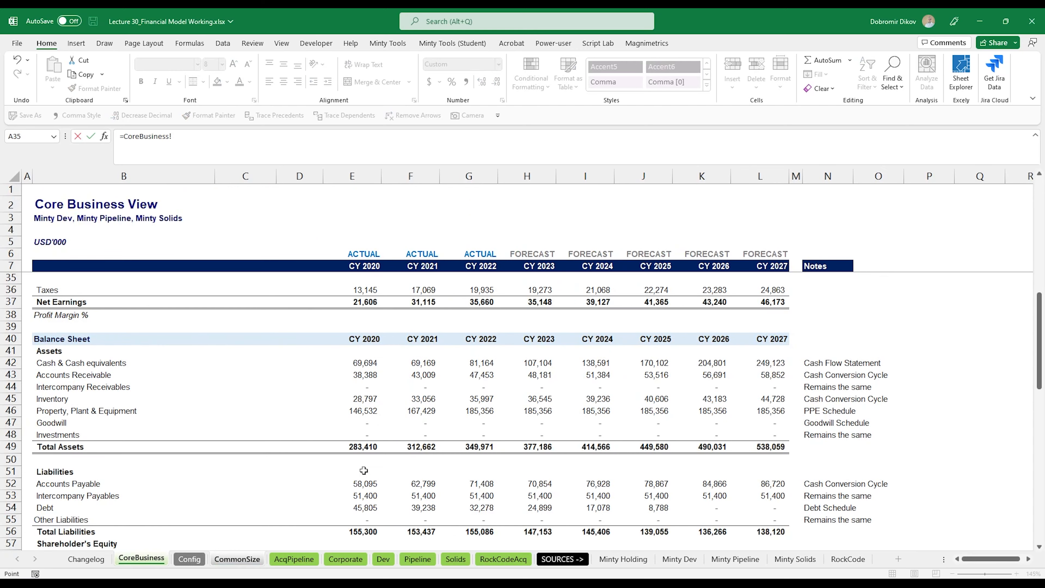
{"action": "scroll", "coordinate": [357, 475], "scroll_direction": "up", "scroll_amount": 6}
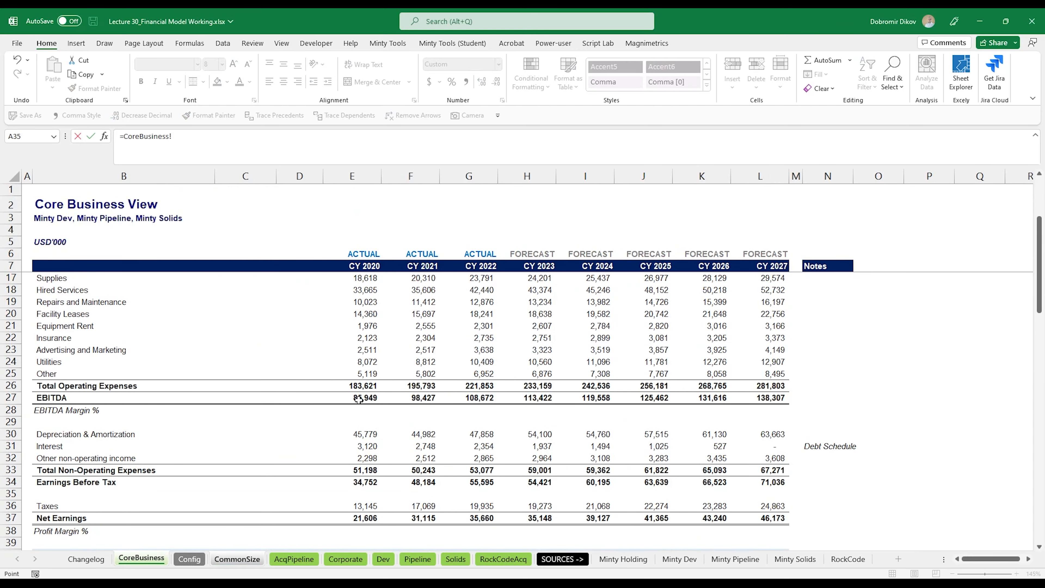
{"action": "left_click", "coordinate": [359, 386]}
{"action": "key", "text": "ctrl+Return"}
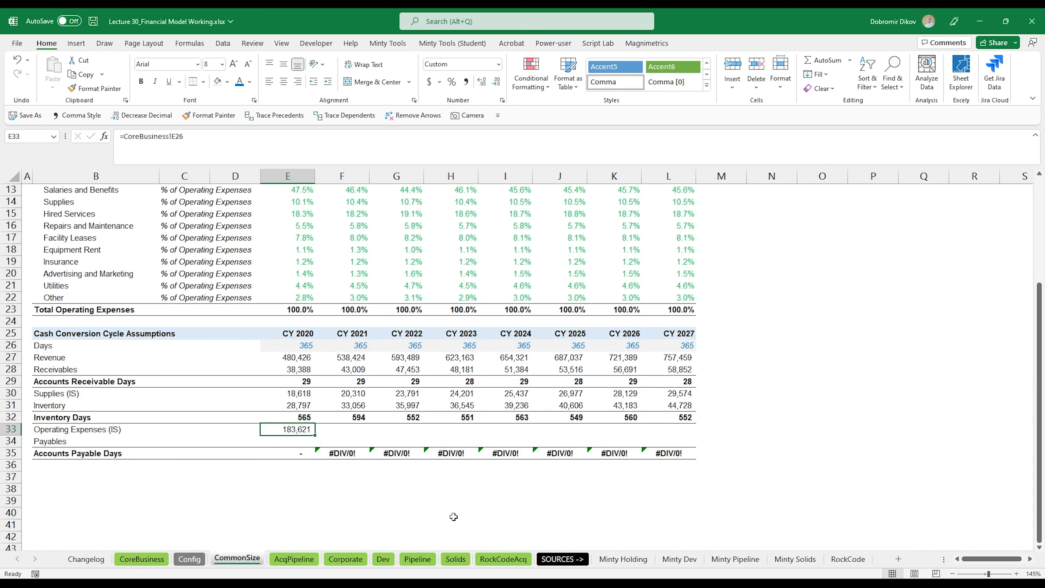
Fill the operating expenses link from E33 across to CY 2027 in L33
{"action": "key", "text": "shift+Right"}
{"action": "key", "text": "shift+Right"}
{"action": "key", "text": "shift+Right"}
{"action": "key", "text": "shift+Right"}
{"action": "key", "text": "shift+Right"}
{"action": "key", "text": "shift+Right"}
{"action": "key", "text": "shift+Right"}
{"action": "key", "text": "ctrl+r"}
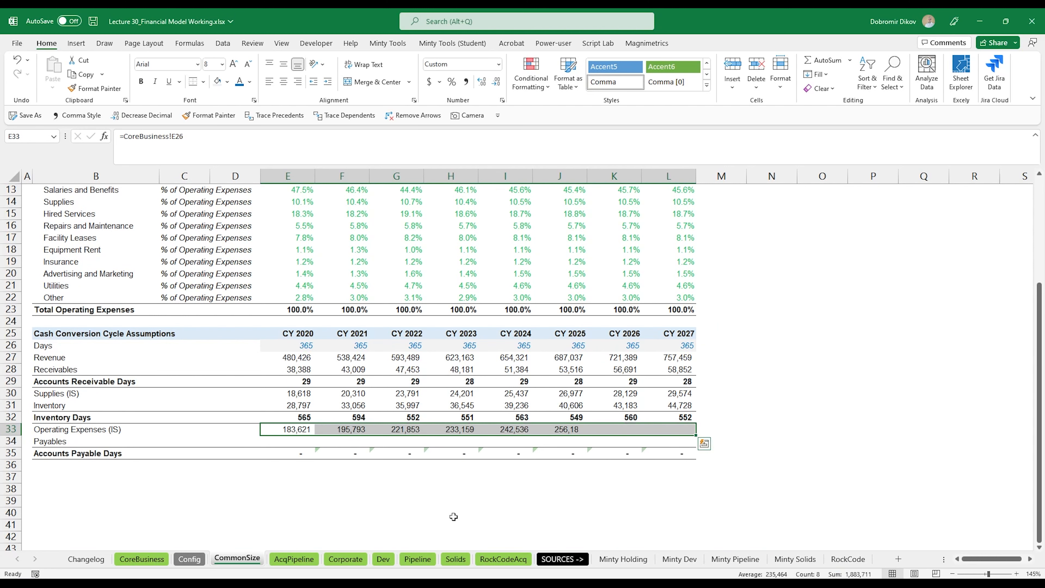
Link CY 2020 Payables in E34 to Accounts Payable in E52 on the CoreBusiness sheet
{"action": "key", "text": "Down"}
{"action": "type", "text": "="}
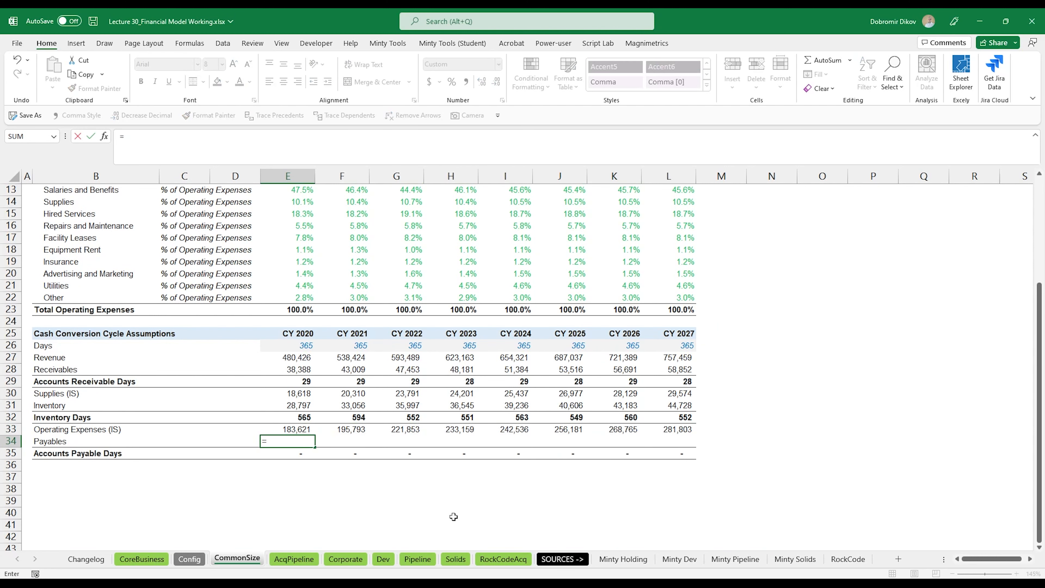
{"action": "left_click", "coordinate": [156, 562]}
{"action": "scroll", "coordinate": [358, 471], "scroll_direction": "down", "scroll_amount": 6}
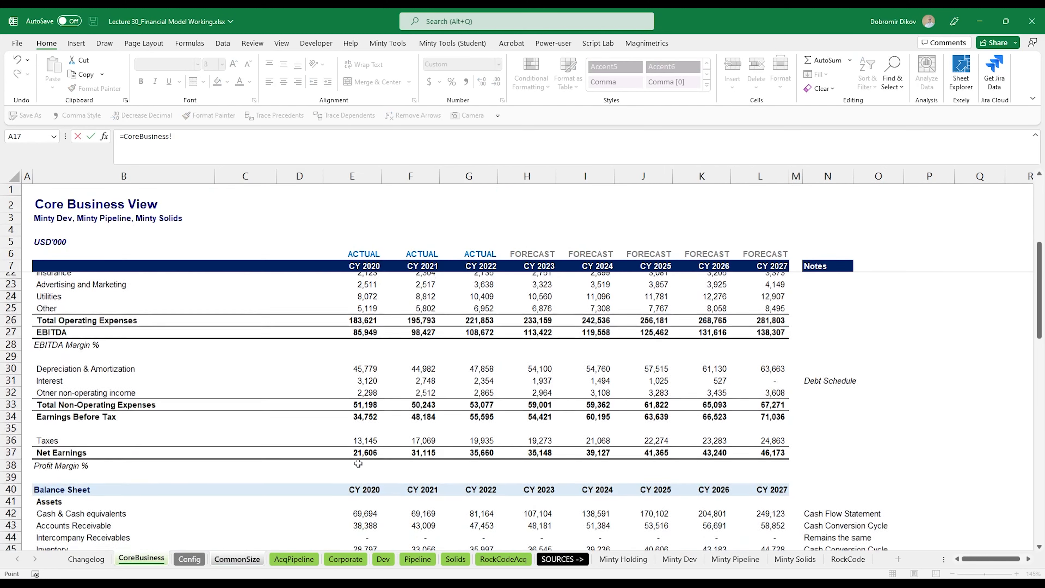
{"action": "scroll", "coordinate": [358, 471], "scroll_direction": "down", "scroll_amount": 2}
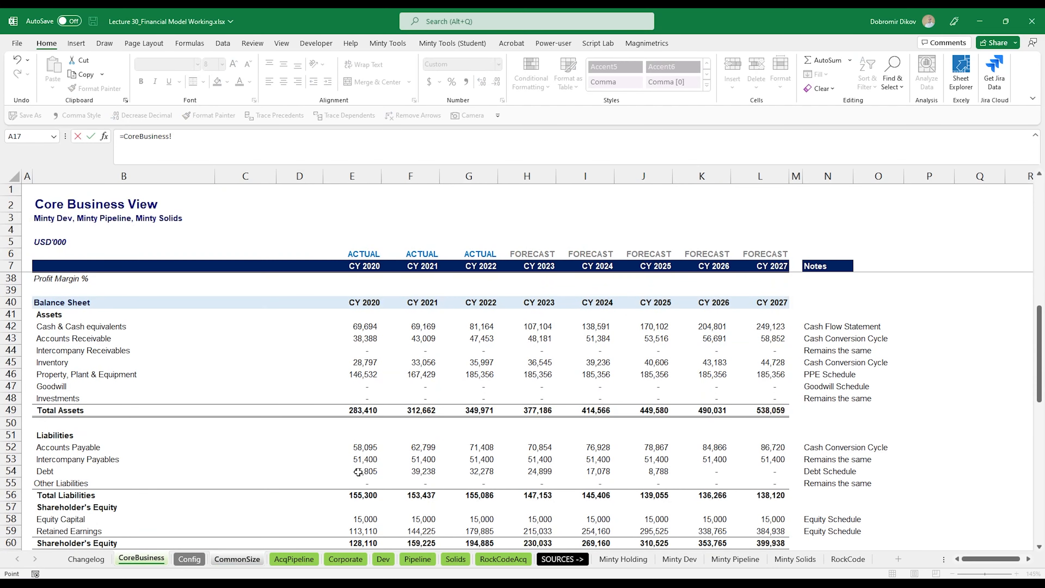
{"action": "left_click", "coordinate": [362, 448]}
{"action": "key", "text": "Return"}
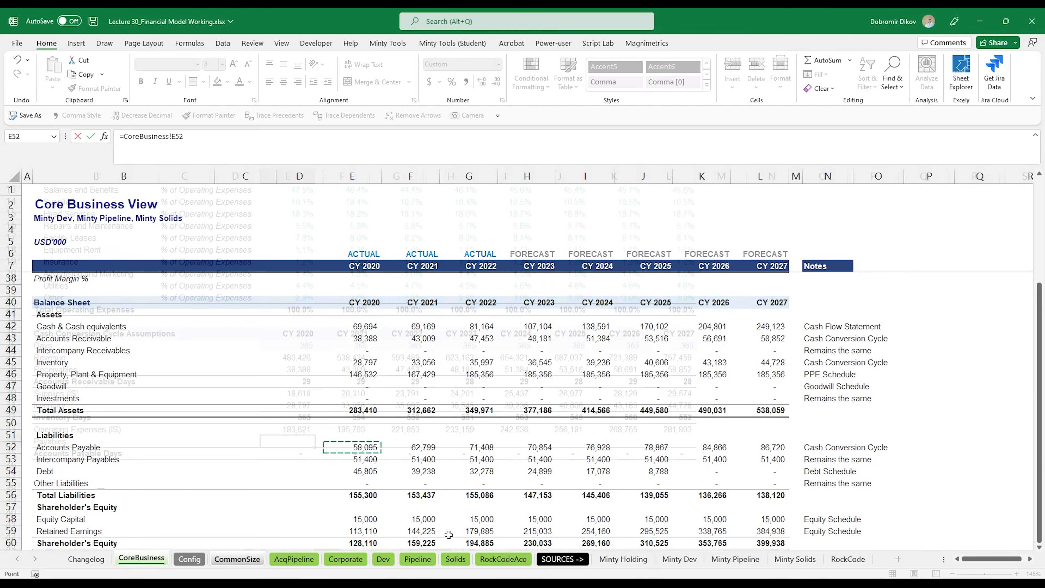
Fill the payables link from E34 across to CY 2027 in L34
{"action": "key", "text": "shift+Right"}
{"action": "key", "text": "shift+Right"}
{"action": "key", "text": "shift+Right"}
{"action": "key", "text": "shift+Right"}
{"action": "key", "text": "shift+Right"}
{"action": "key", "text": "shift+Right"}
{"action": "key", "text": "shift+Right"}
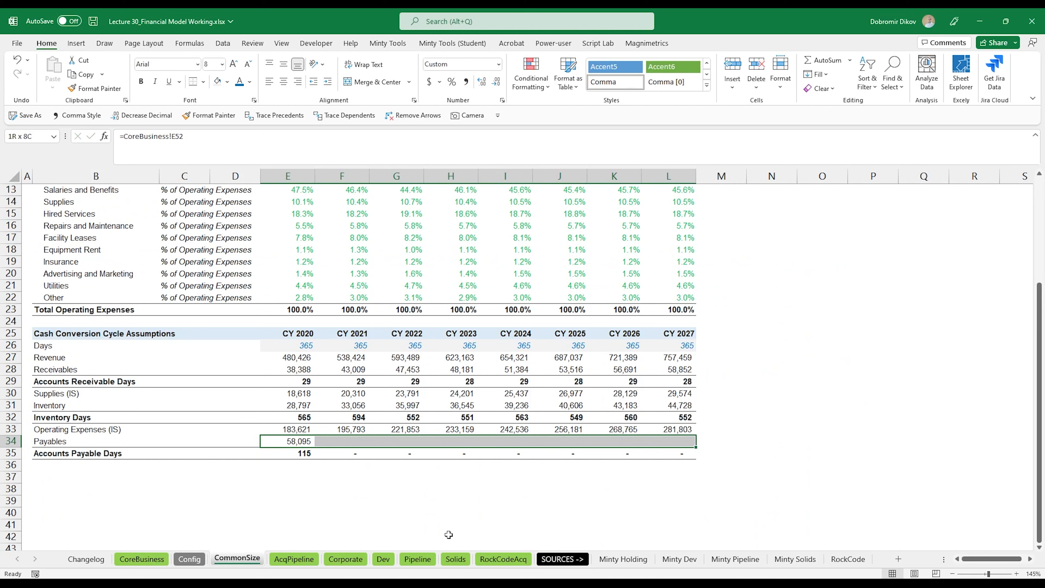
{"action": "key", "text": "ctrl+r"}
Check the cell references in the CY 2025 Accounts Payable Days formula in J35
{"action": "key", "text": "Down"}
{"action": "key", "text": "Right"}
{"action": "key", "text": "Right"}
{"action": "key", "text": "Right"}
{"action": "key", "text": "Right"}
{"action": "key", "text": "Right"}
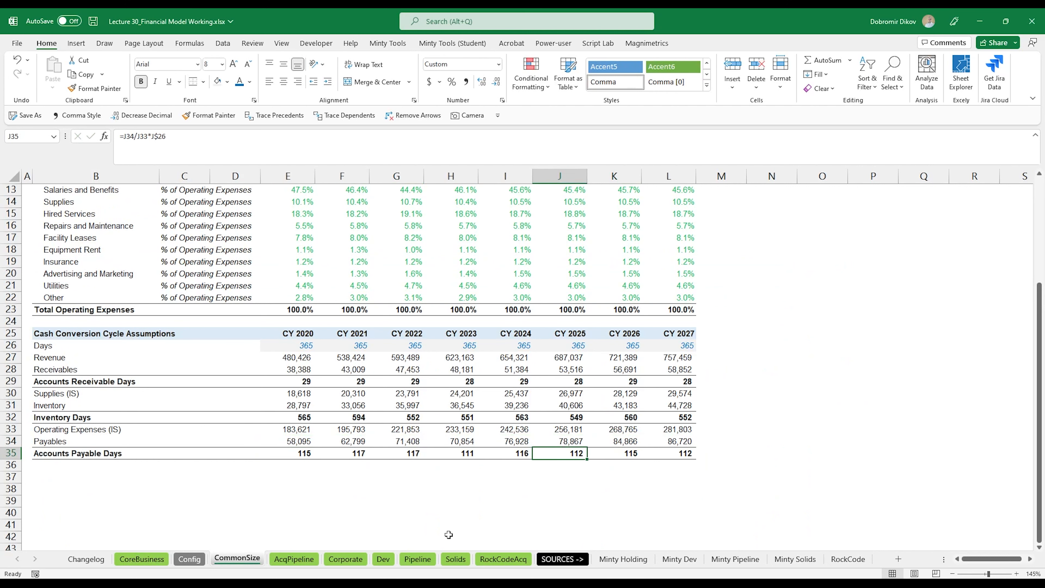
{"action": "key", "text": "F2"}
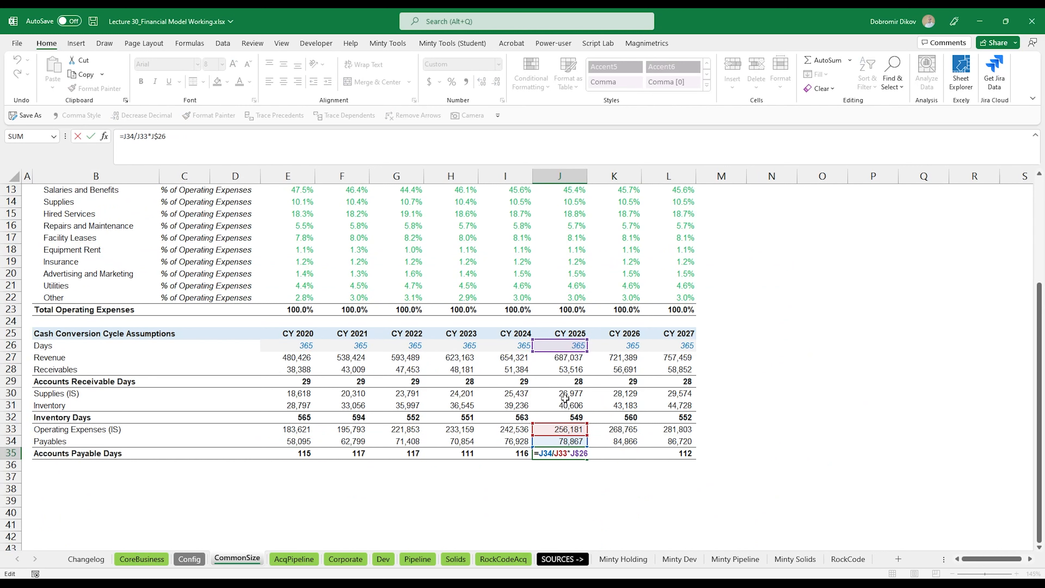
{"action": "key", "text": "Escape"}
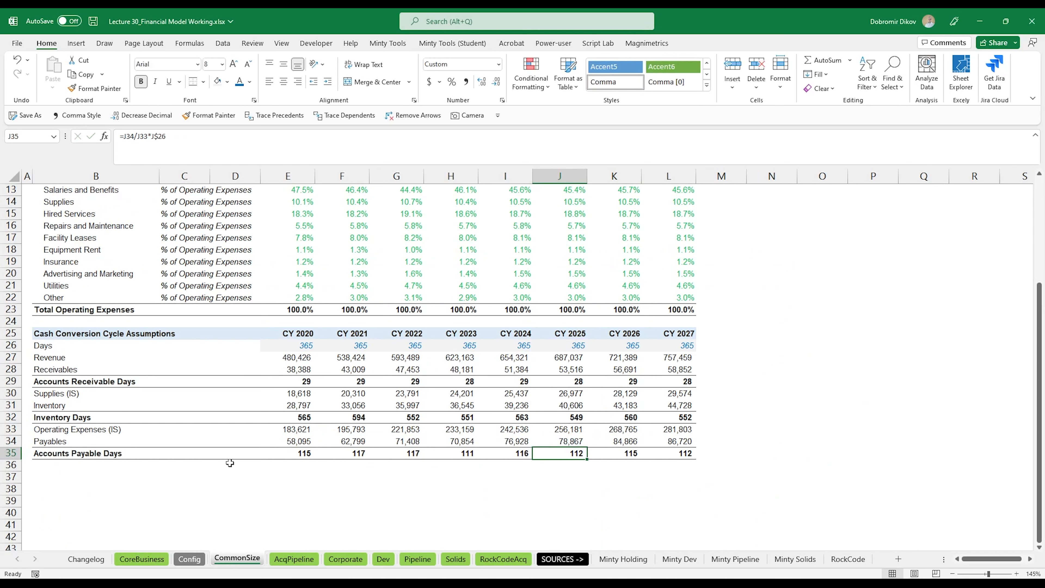
On the AcqPipeline sheet, link CY 2023 Accounts Receivable Days in H153 to H29 on CommonSize and fill it across to L153
{"action": "left_click", "coordinate": [294, 559]}
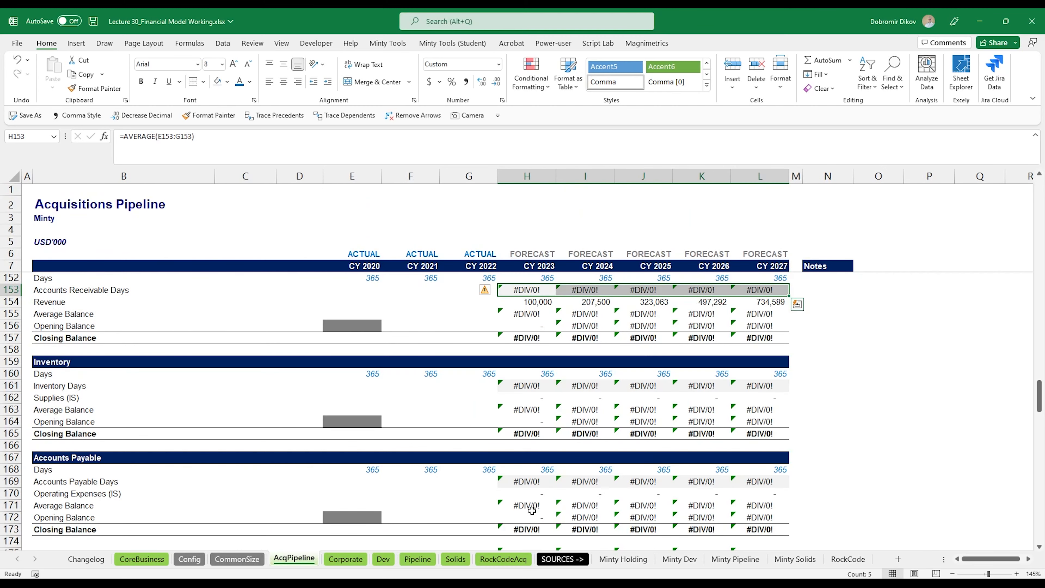
{"action": "scroll", "coordinate": [548, 441], "scroll_direction": "up", "scroll_amount": 1}
{"action": "key", "text": "shift+Left"}
{"action": "key", "text": "shift+Left"}
{"action": "key", "text": "shift+Left"}
{"action": "key", "text": "shift+Left"}
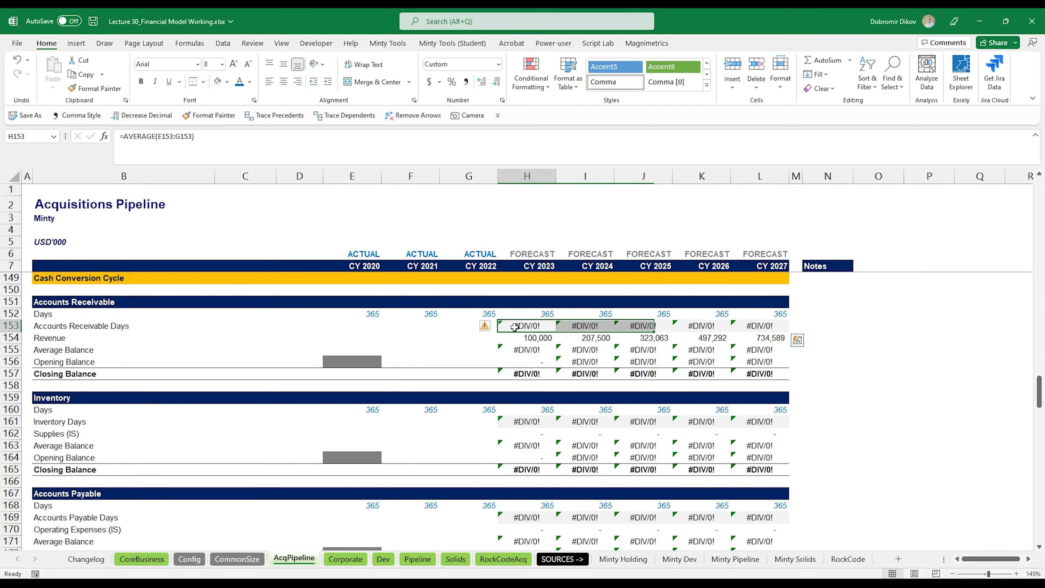
{"action": "type", "text": "="}
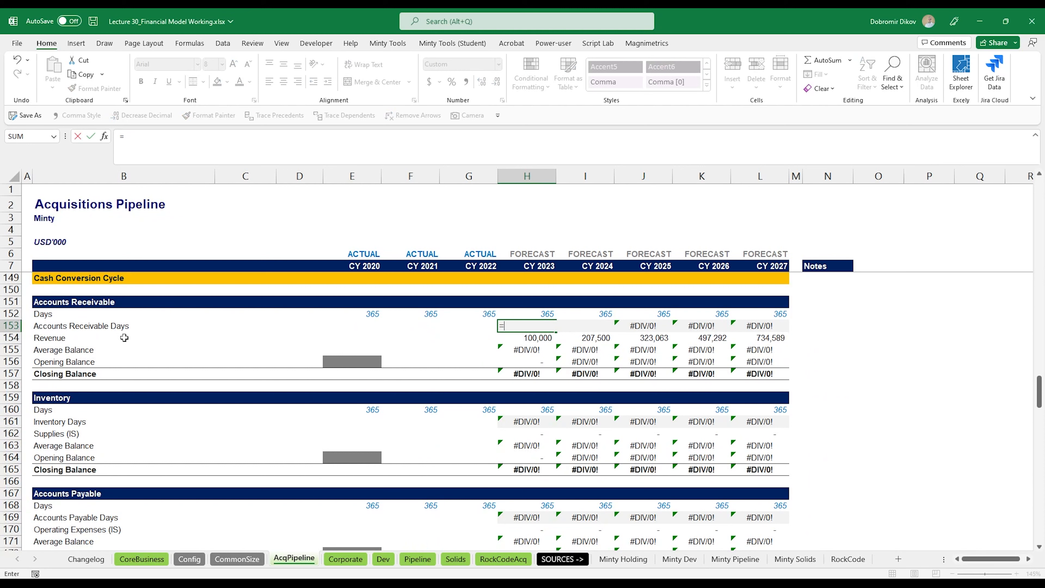
{"action": "left_click", "coordinate": [237, 559]}
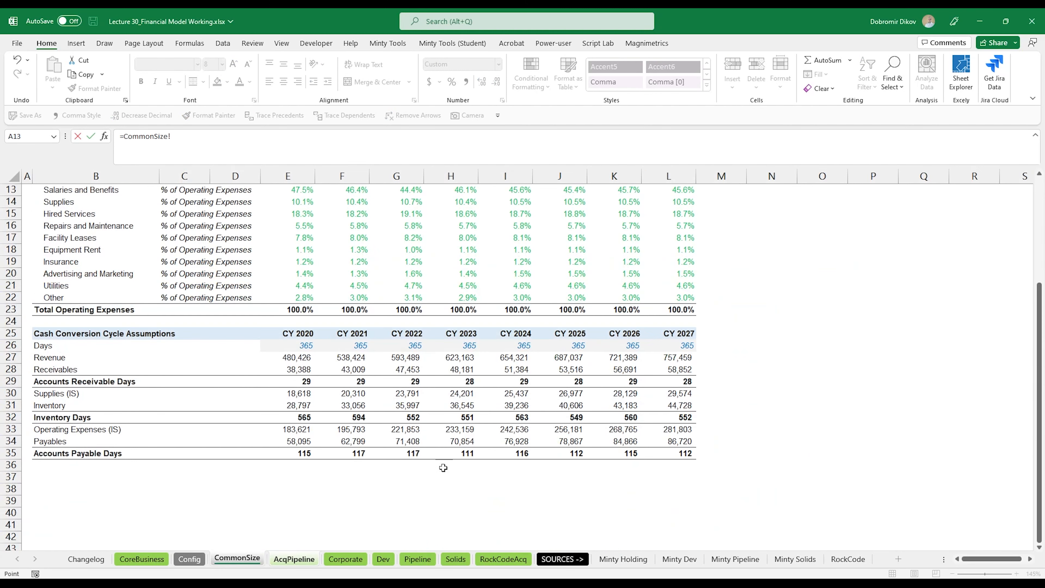
{"action": "left_click", "coordinate": [468, 385]}
{"action": "key", "text": "ctrl+Return"}
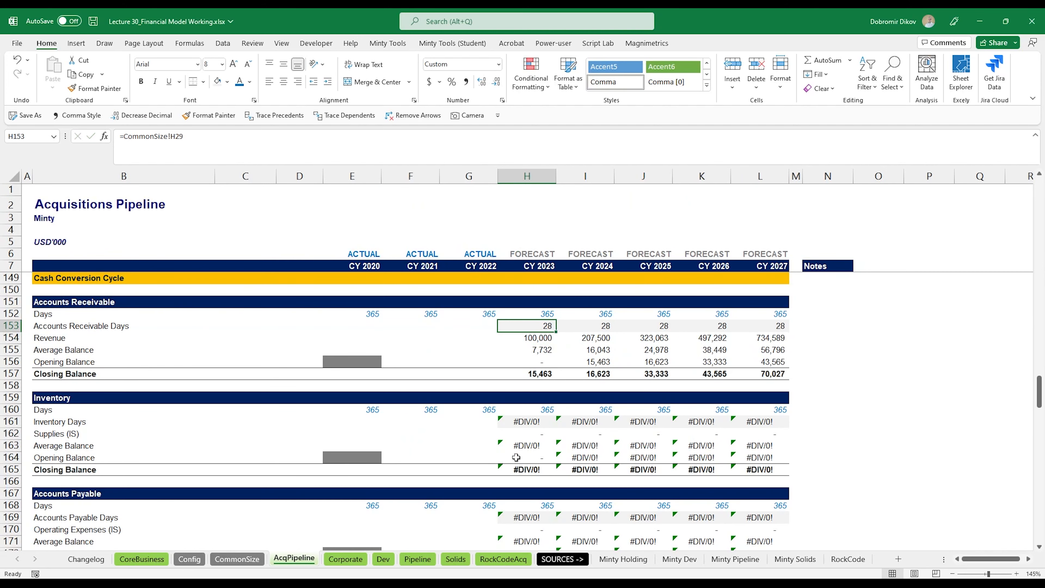
{"action": "key", "text": "ctrl+shift+Right"}
{"action": "key", "text": "ctrl+r"}
Clear the grey shading from the Accounts Receivable Days cells H153:L153 and colour their font green
{"action": "left_click", "coordinate": [227, 81]}
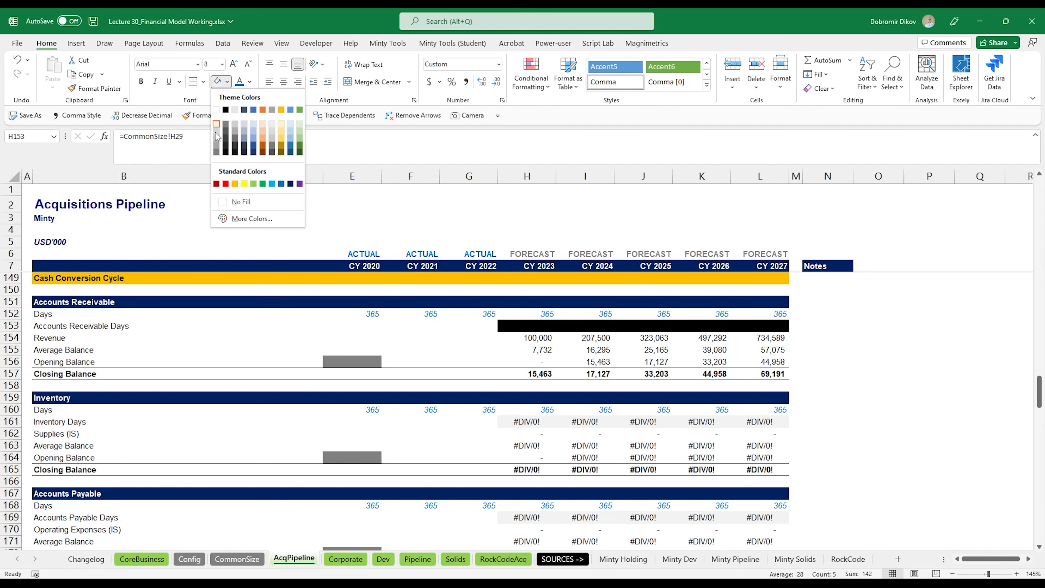
{"action": "left_click", "coordinate": [249, 81]}
{"action": "left_click", "coordinate": [249, 81]}
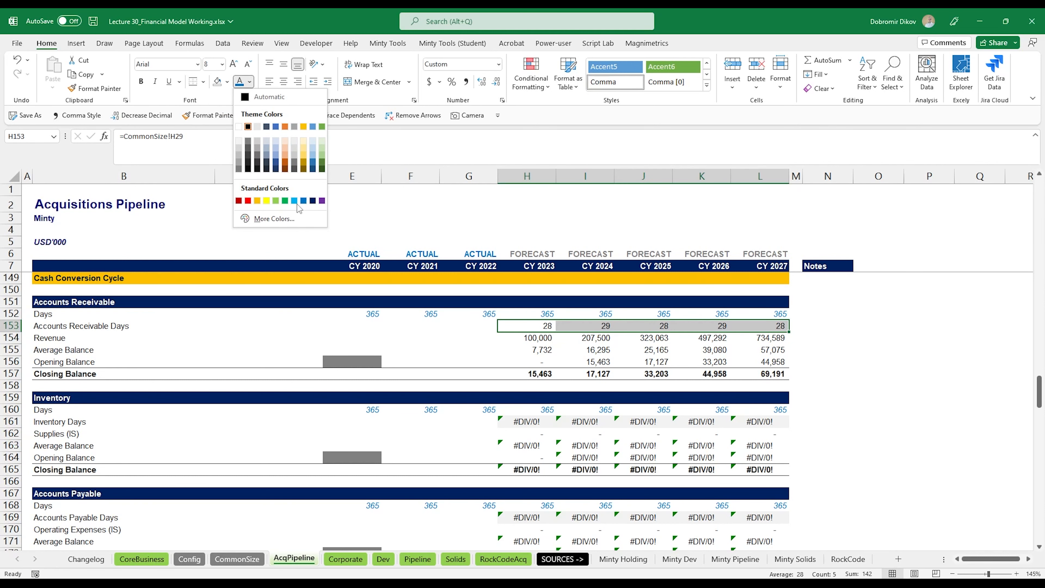
{"action": "left_click", "coordinate": [285, 201]}
Copy the Accounts Receivable Days formatting to the Inventory Days cells in row 161 and the Accounts Payable Days cells in row 169
{"action": "key", "text": "alt+4"}
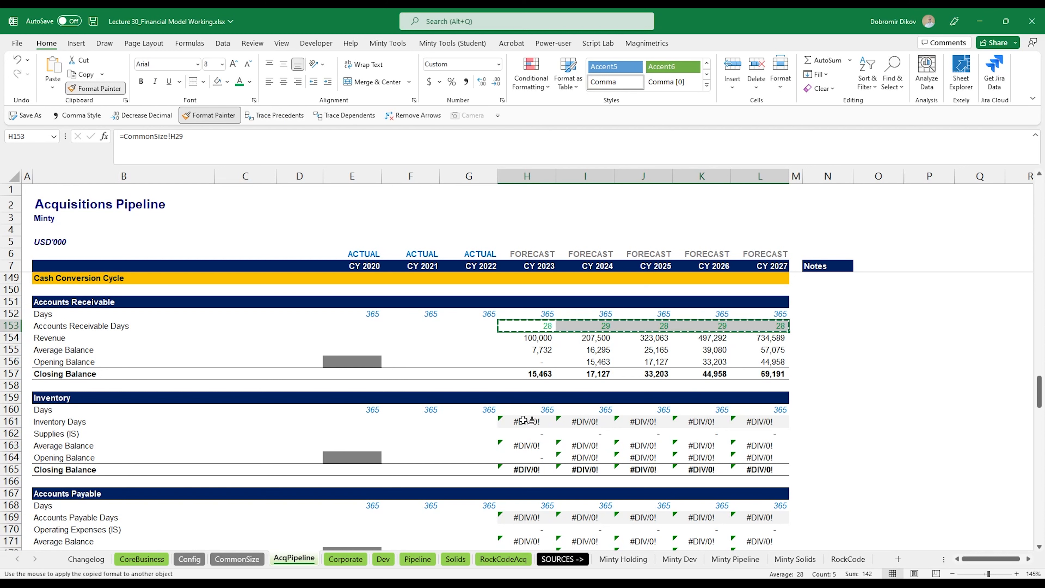
{"action": "left_click", "coordinate": [526, 424]}
{"action": "key", "text": "alt+4"}
{"action": "left_click", "coordinate": [535, 518]}
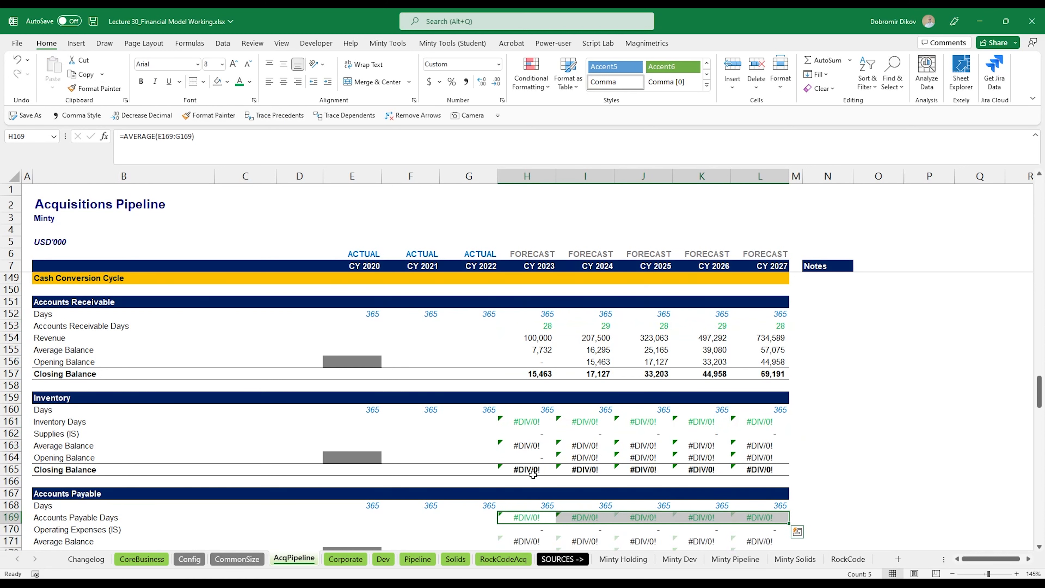
Link CY 2023 Inventory Days in H161 to H32 on the CommonSize sheet and fill it across to CY 2027 in L161
{"action": "left_click", "coordinate": [533, 417]}
{"action": "type", "text": "="}
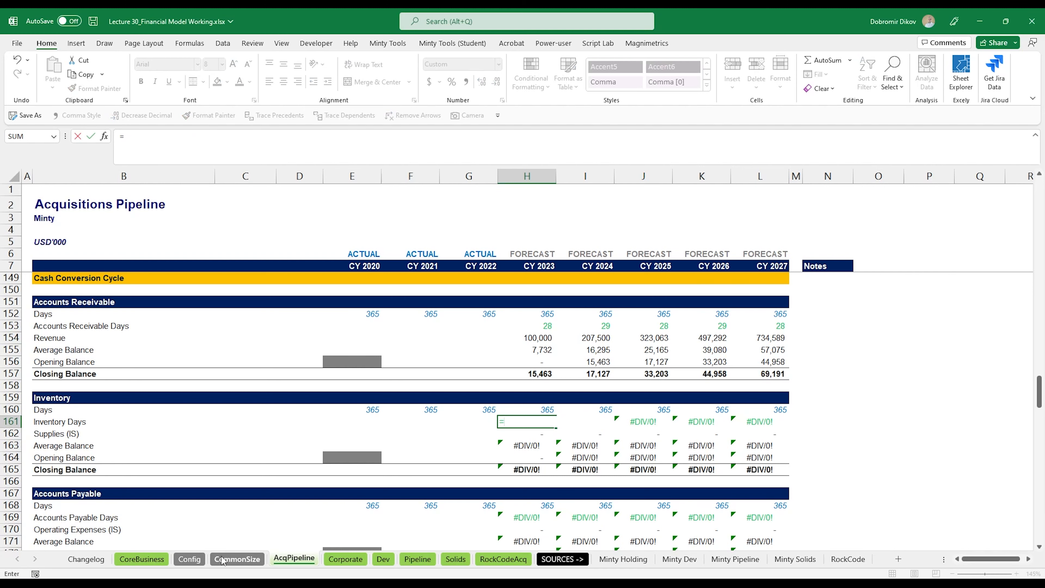
{"action": "left_click", "coordinate": [237, 559]}
{"action": "left_click", "coordinate": [438, 417]}
{"action": "key", "text": "ctrl+Return"}
{"action": "key", "text": "ctrl+shift+Right"}
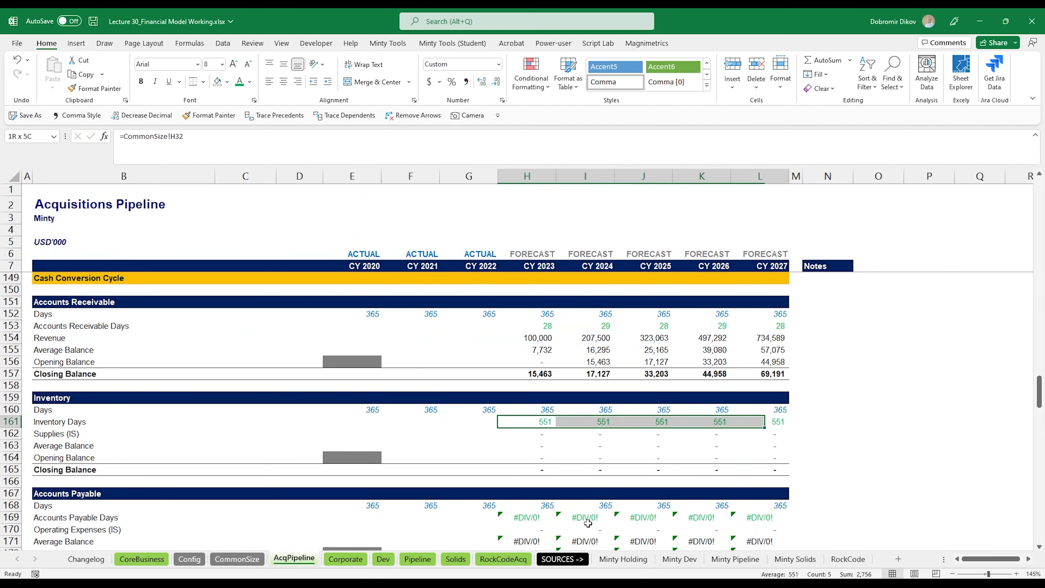
{"action": "key", "text": "ctrl+r"}
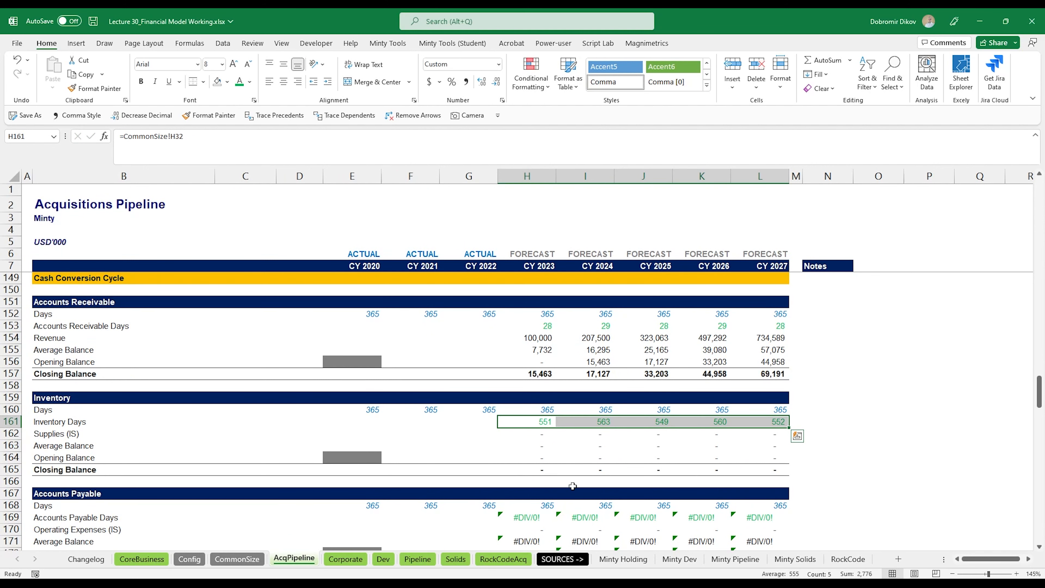
Link CY 2023 Accounts Payable Days in H169 to H35 on the CommonSize sheet and fill it across to CY 2027 in L169
{"action": "scroll", "coordinate": [570, 480], "scroll_direction": "down", "scroll_amount": 2}
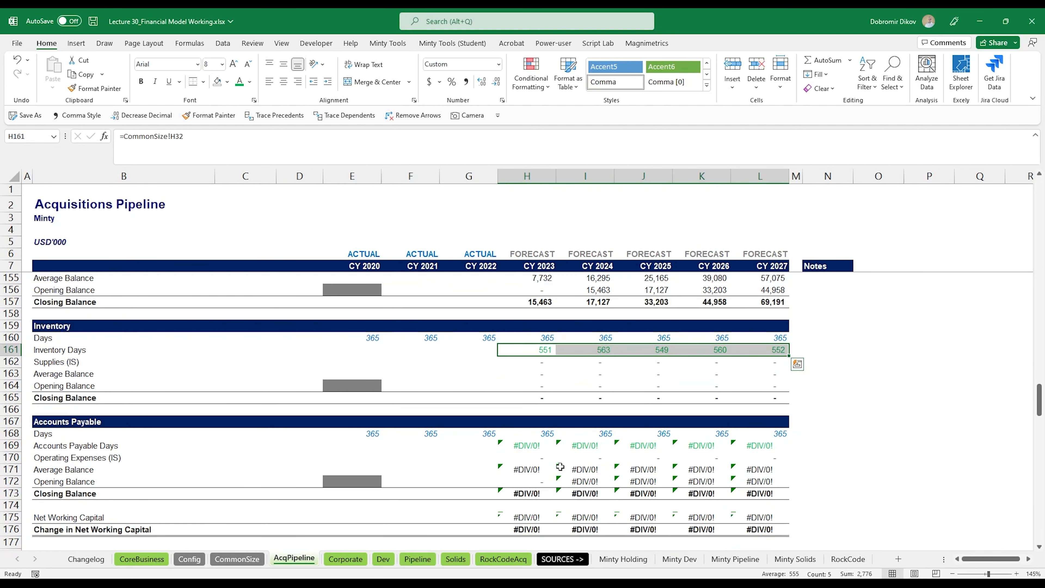
{"action": "left_click", "coordinate": [548, 447]}
{"action": "type", "text": "="}
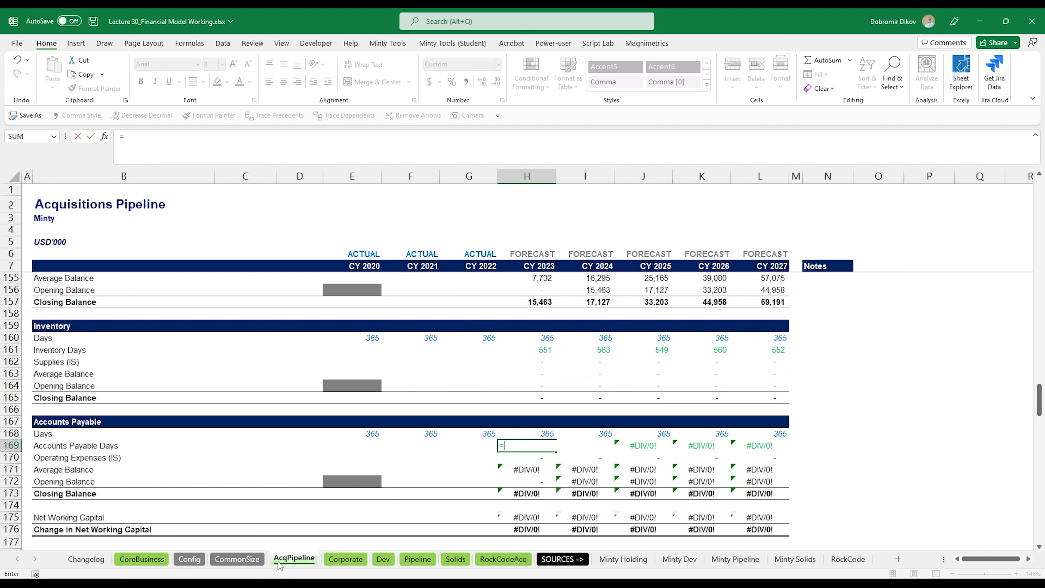
{"action": "left_click", "coordinate": [237, 559]}
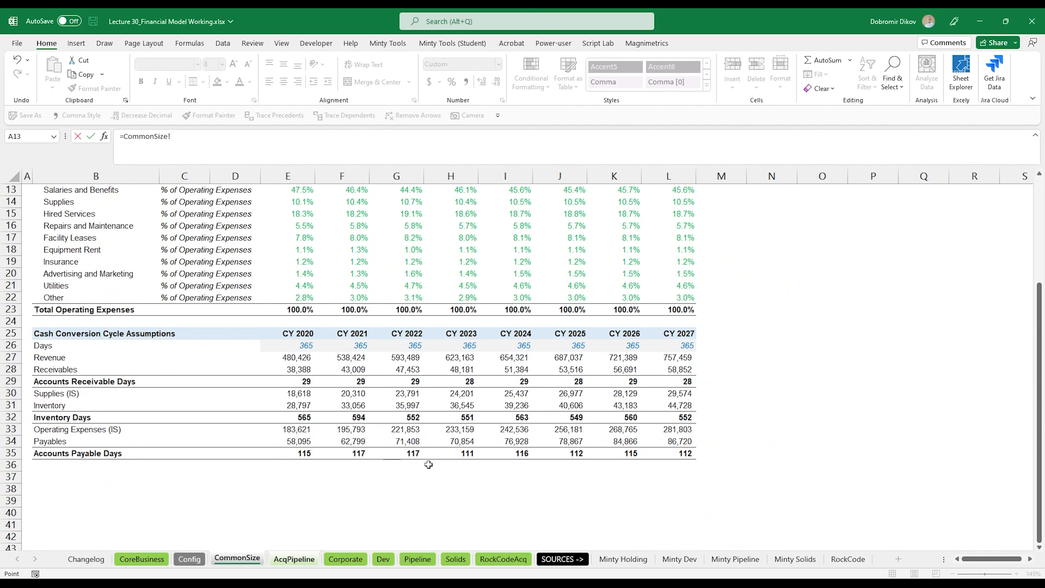
{"action": "left_click", "coordinate": [451, 453]}
{"action": "key", "text": "Return"}
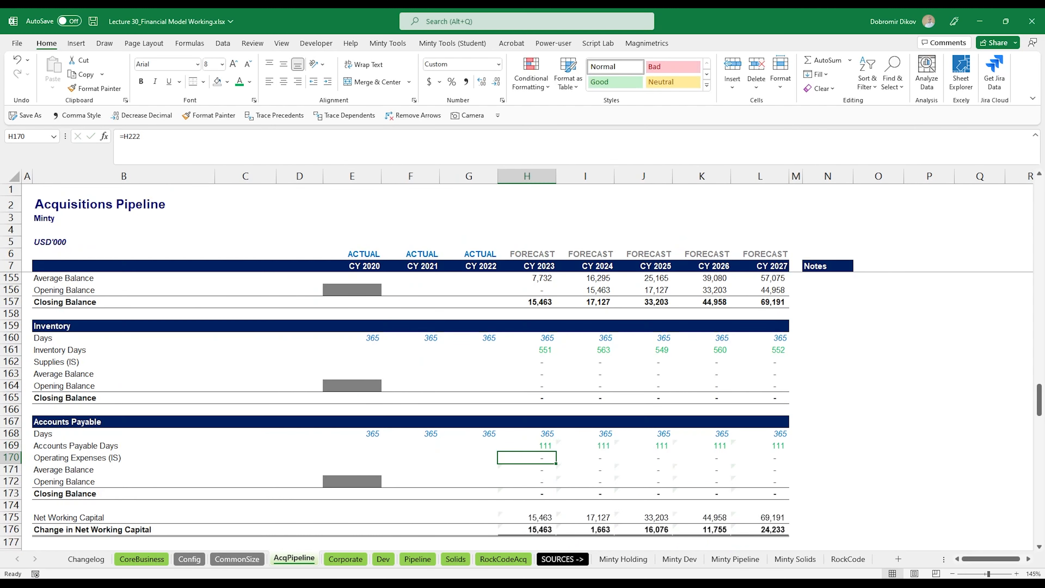
{"action": "key", "text": "ctrl+shift+Right"}
{"action": "key", "text": "ctrl+r"}
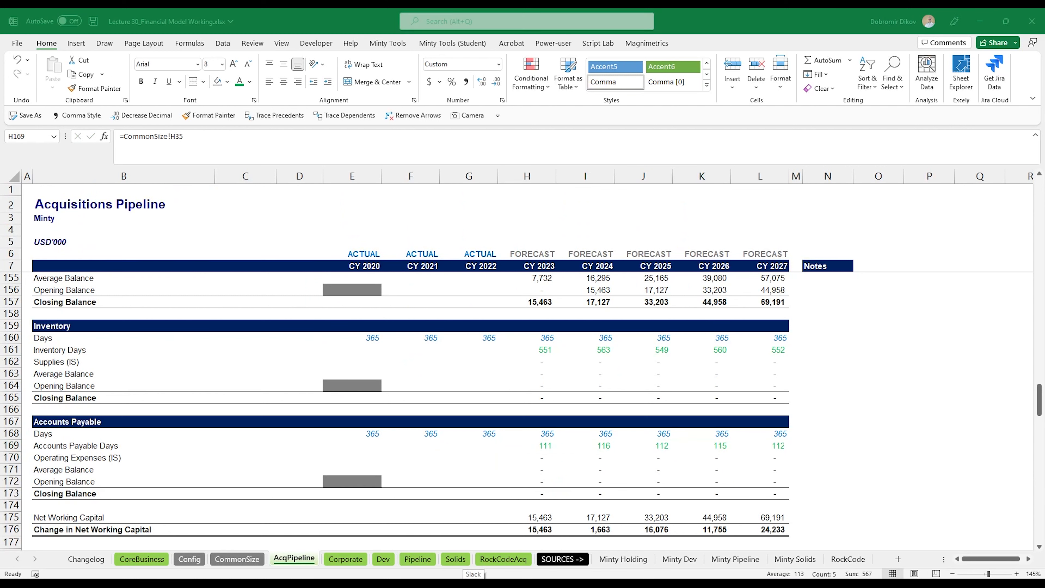
Bold the forecast Days assumptions for Accounts Receivable, Inventory and Accounts Payable in columns H to L of rows 153, 161 and 169
{"action": "scroll", "coordinate": [588, 344], "scroll_direction": "up", "scroll_amount": 1}
{"action": "left_click_drag", "start_coordinate": [535, 386], "coordinate": [749, 395]}
{"action": "key", "text": "ctrl+b"}
{"action": "scroll", "coordinate": [748, 396], "scroll_direction": "up", "scroll_amount": 3}
{"action": "left_click_drag", "start_coordinate": [539, 397], "coordinate": [743, 399]}
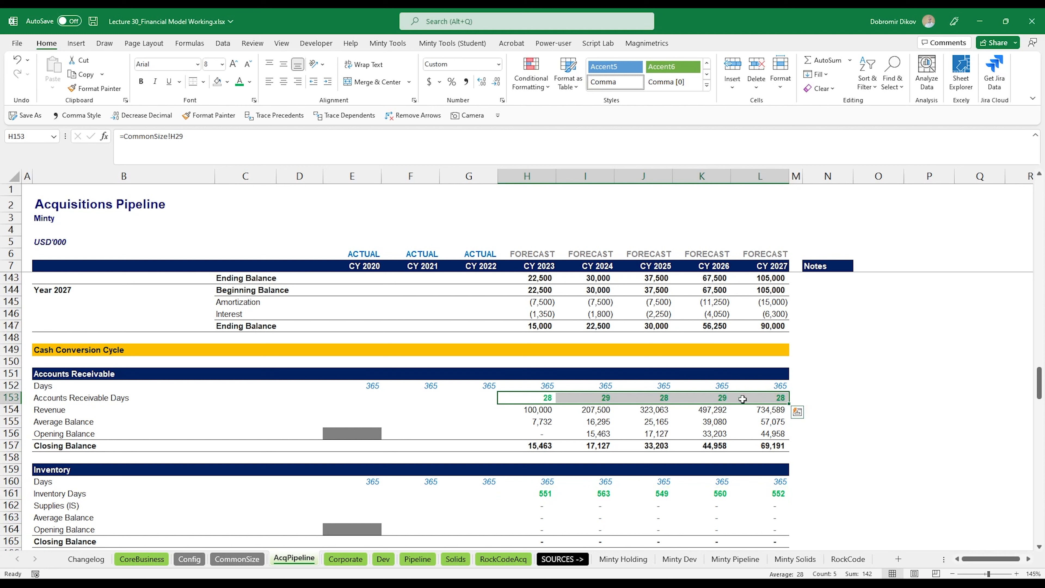
Set the CY 2023 Accounts Receivable Opening Balance in H156 equal to the Average Balance in H155
{"action": "key", "text": "Down"}
{"action": "key", "text": "Down"}
{"action": "key", "text": "Down"}
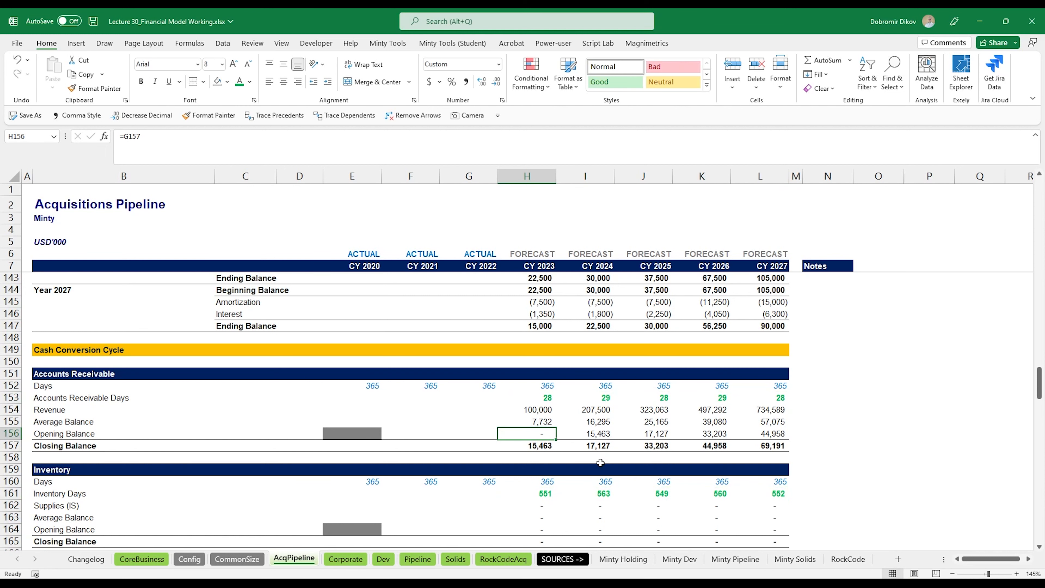
{"action": "type", "text": "="}
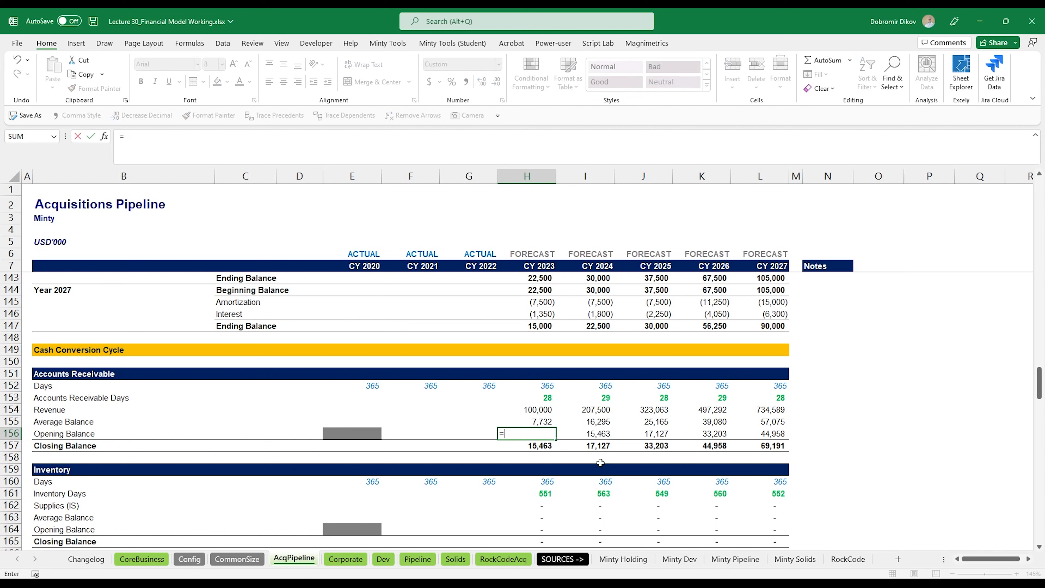
{"action": "key", "text": "Up"}
{"action": "key", "text": "ctrl+Return"}
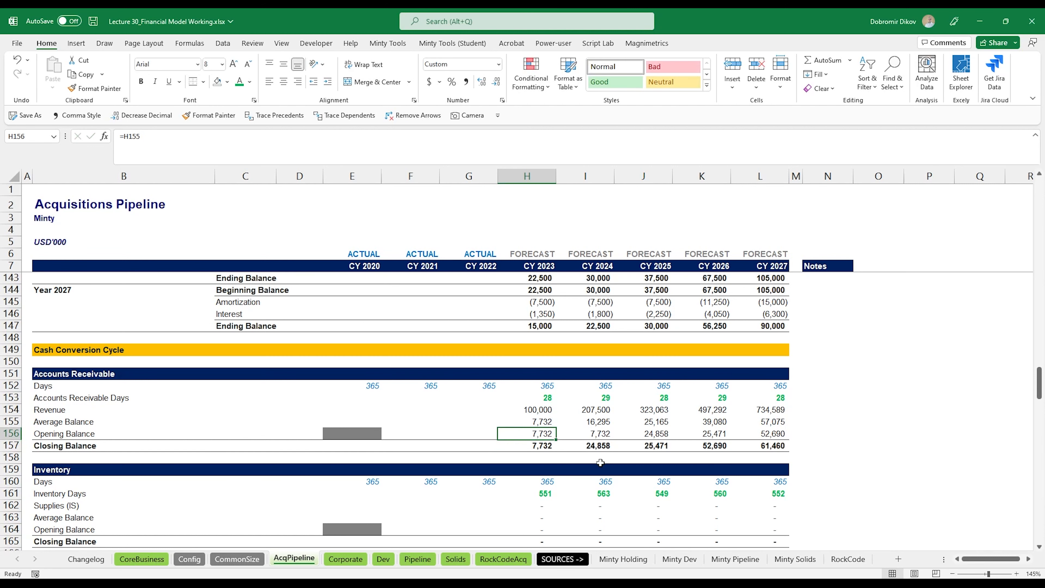
Format the CY 2023 Accounts Receivable Opening Balance in H156 as bold with an orange font
{"action": "key", "text": "ctrl+b"}
{"action": "left_click", "coordinate": [250, 81]}
{"action": "left_click", "coordinate": [288, 167]}
{"action": "left_click_drag", "start_coordinate": [547, 446], "coordinate": [773, 447]}
Copy the Opening Balance cell H156 to the Inventory Opening Balance in H164 and the Accounts Payable Opening Balance in H172
{"action": "scroll", "coordinate": [524, 471], "scroll_direction": "down", "scroll_amount": 2}
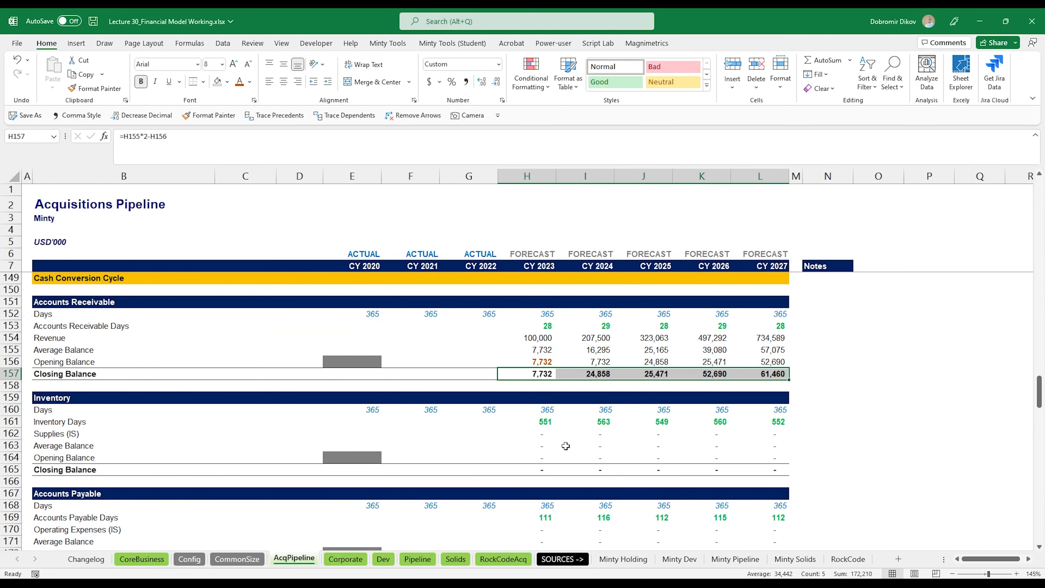
{"action": "left_click", "coordinate": [539, 362]}
{"action": "key", "text": "ctrl+c"}
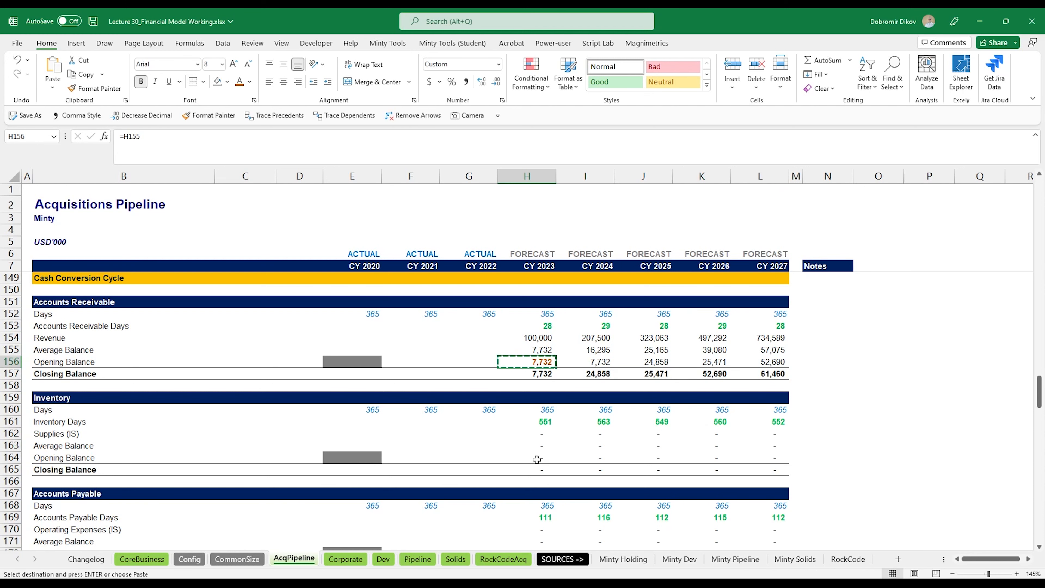
{"action": "left_click", "coordinate": [540, 457]}
{"action": "scroll", "coordinate": [548, 493], "scroll_direction": "down", "scroll_amount": 2}
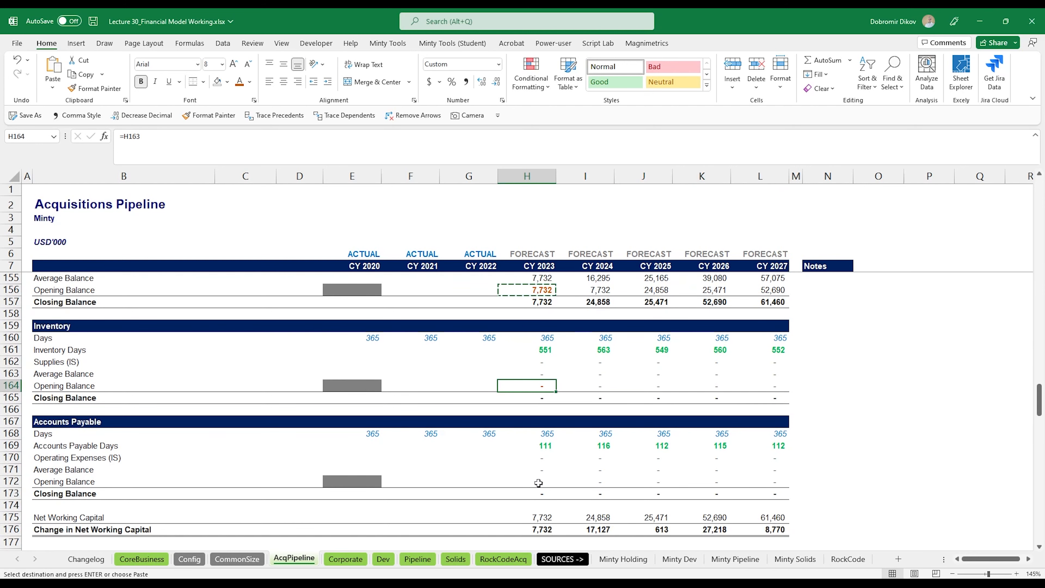
{"action": "left_click", "coordinate": [539, 481]}
{"action": "scroll", "coordinate": [543, 515], "scroll_direction": "up", "scroll_amount": 2}
Link CY 2023 Supplies (IS) in H162 to income statement Supplies in H191 and fill it across to CY 2027 in L162
{"action": "left_click", "coordinate": [537, 435]}
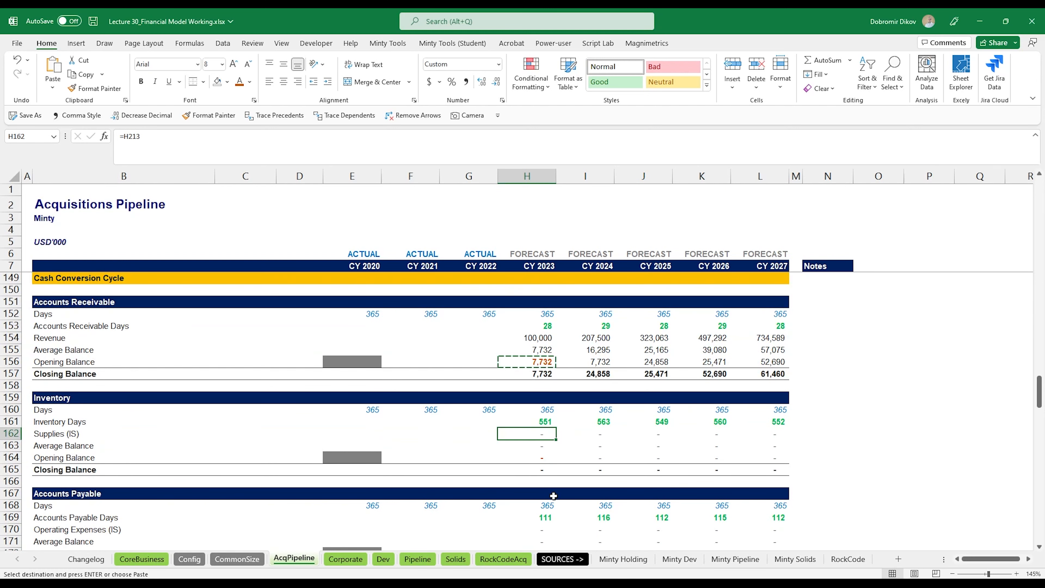
{"action": "type", "text": "="}
{"action": "scroll", "coordinate": [547, 490], "scroll_direction": "down", "scroll_amount": 5}
{"action": "scroll", "coordinate": [542, 483], "scroll_direction": "down", "scroll_amount": 5}
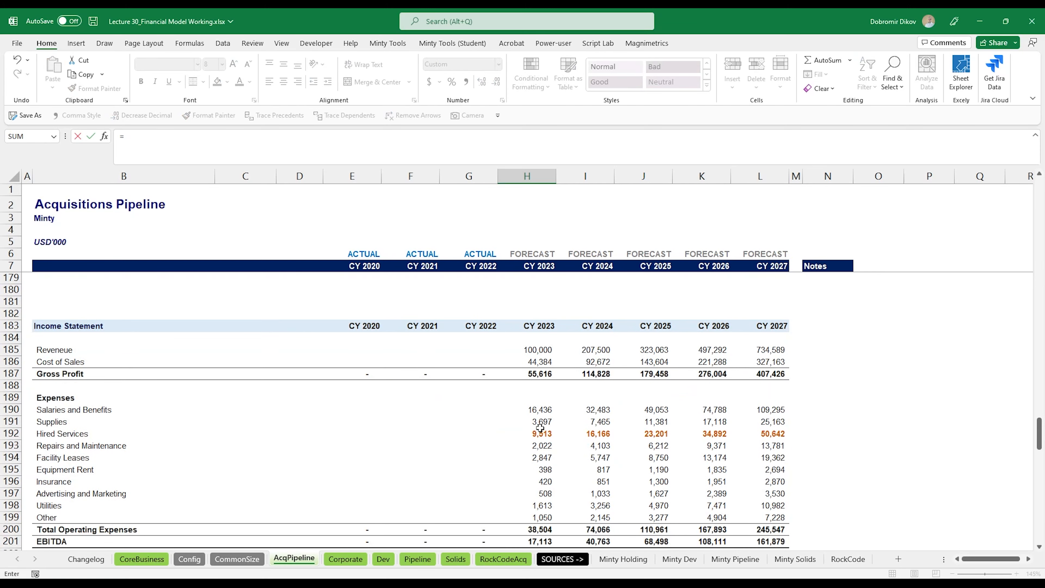
{"action": "left_click", "coordinate": [540, 422]}
{"action": "key", "text": "shift+Return"}
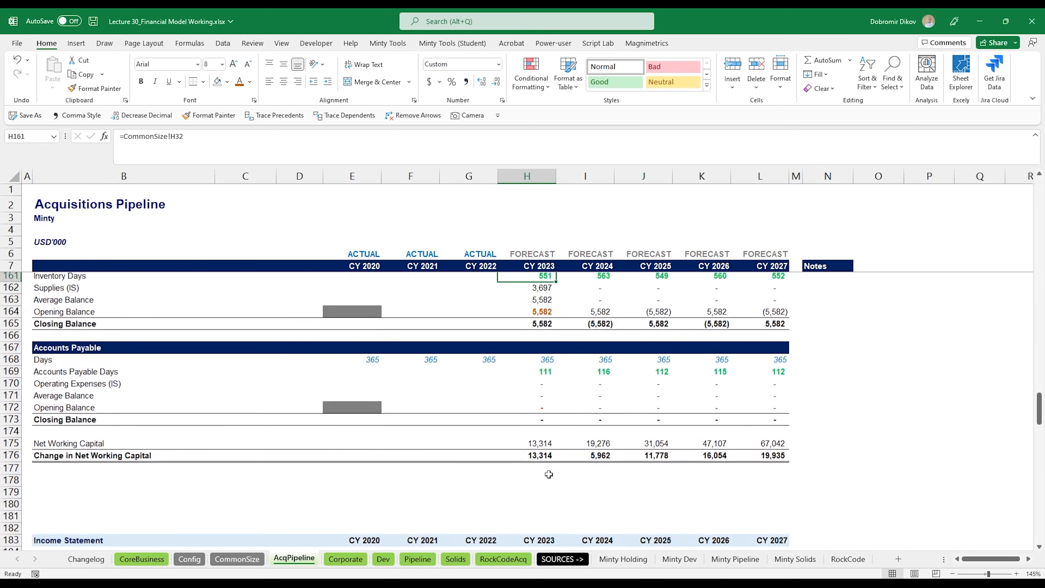
{"action": "key", "text": "Down"}
{"action": "key", "text": "shift+Right"}
{"action": "key", "text": "shift+Right"}
{"action": "key", "text": "shift+Right"}
{"action": "key", "text": "shift+Right"}
{"action": "key", "text": "ctrl+r"}
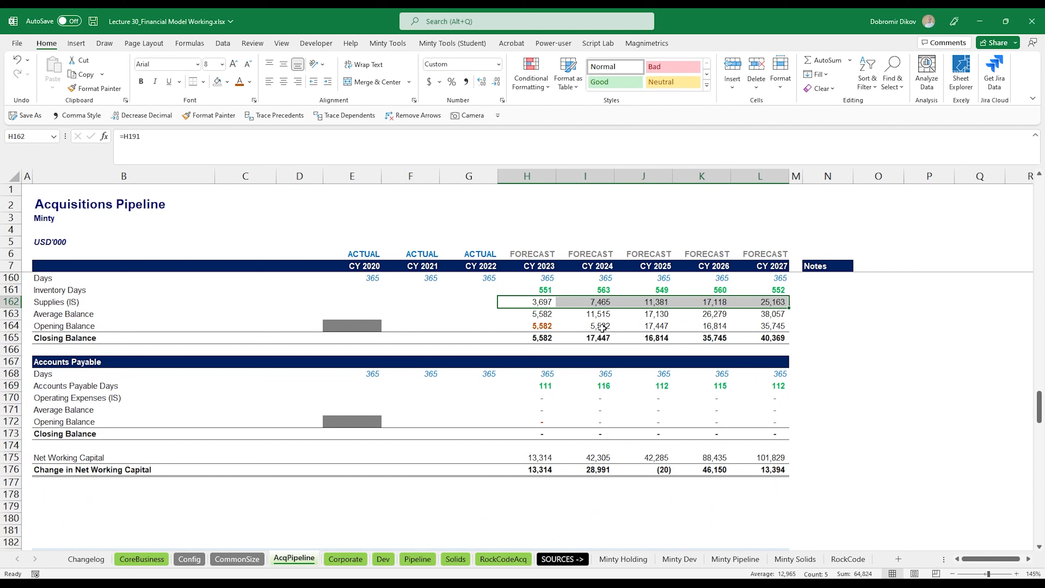
{"action": "left_click", "coordinate": [550, 341]}
{"action": "key", "text": "shift+Right"}
{"action": "key", "text": "shift+Right"}
{"action": "key", "text": "shift+Right"}
{"action": "key", "text": "shift+Right"}
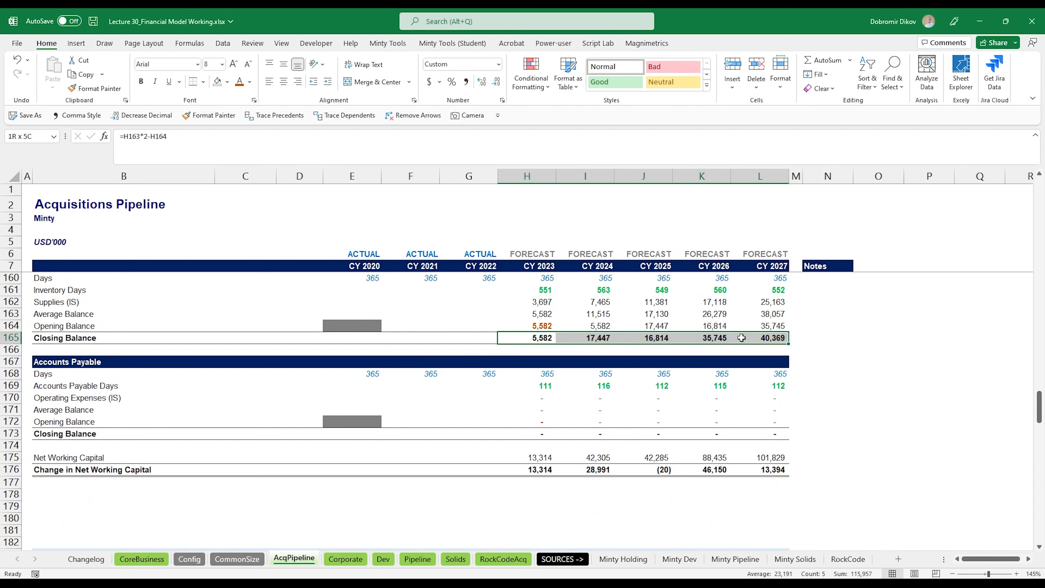
Link CY 2023 Operating Expenses (IS) in H170 to Total Operating Expenses in H200 and fill it across to CY 2027 in L170
{"action": "left_click", "coordinate": [542, 398]}
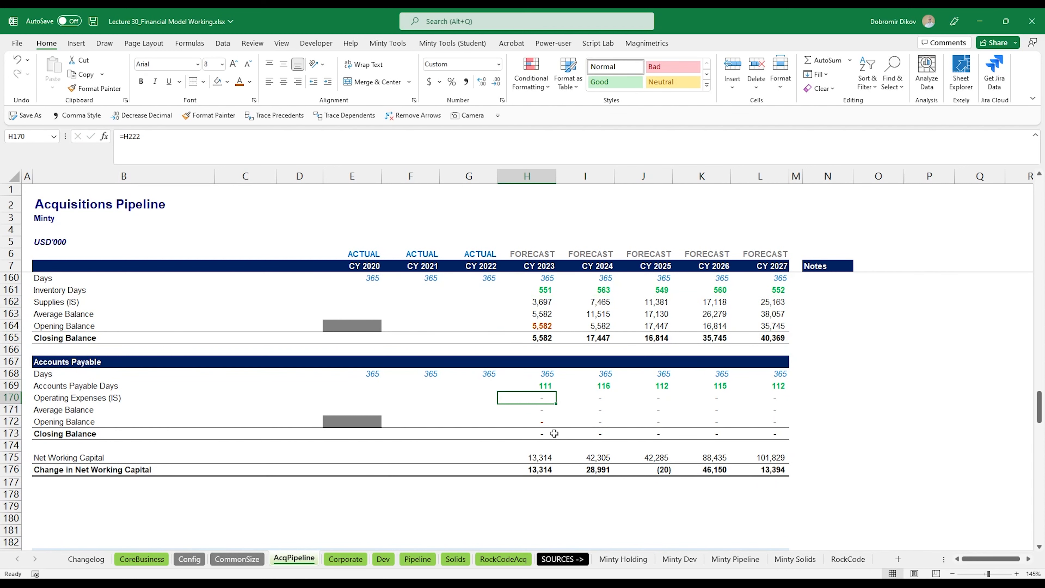
{"action": "type", "text": "="}
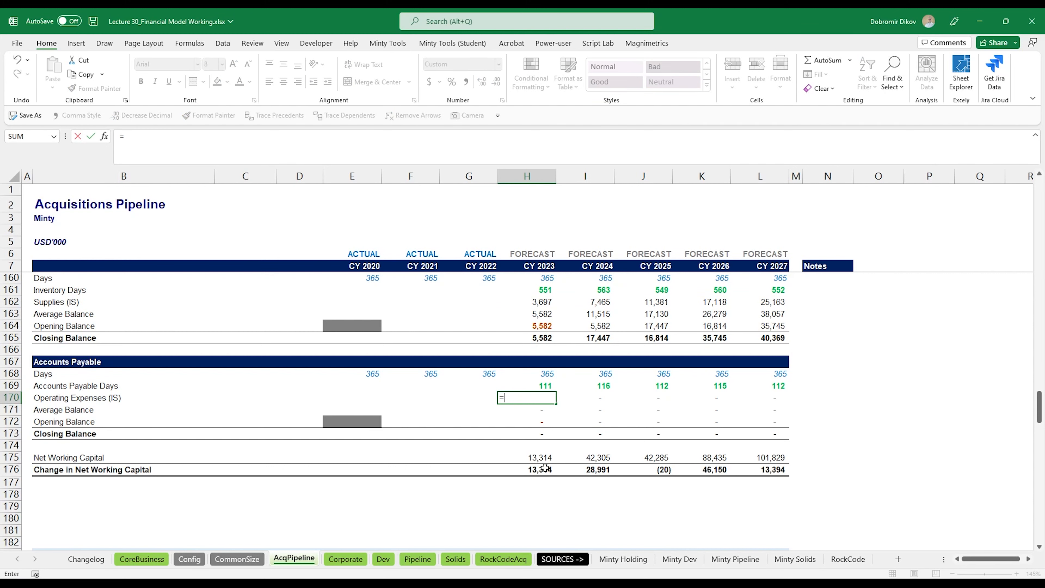
{"action": "scroll", "coordinate": [498, 496], "scroll_direction": "down", "scroll_amount": 9}
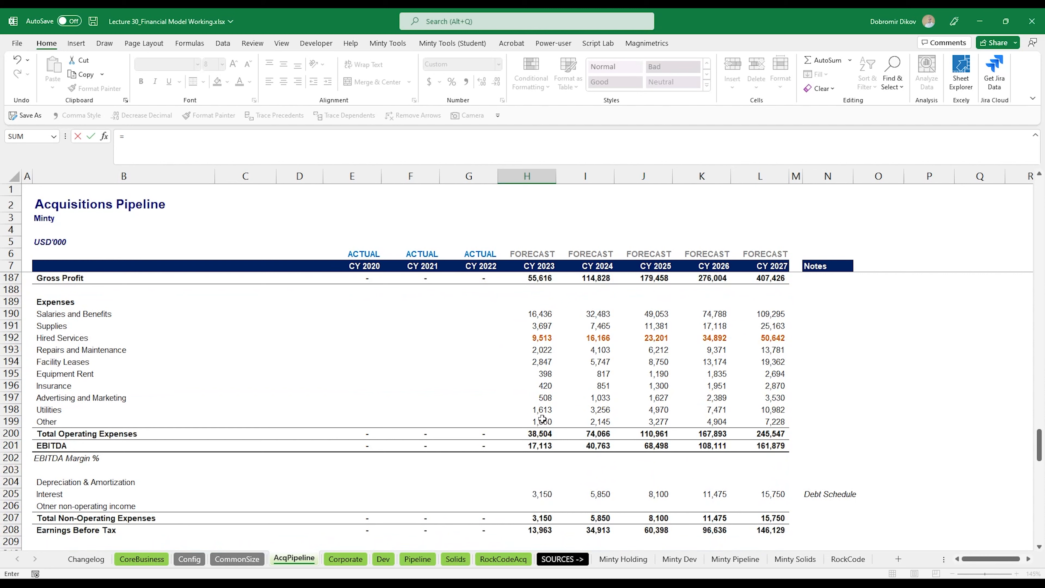
{"action": "left_click", "coordinate": [540, 434]}
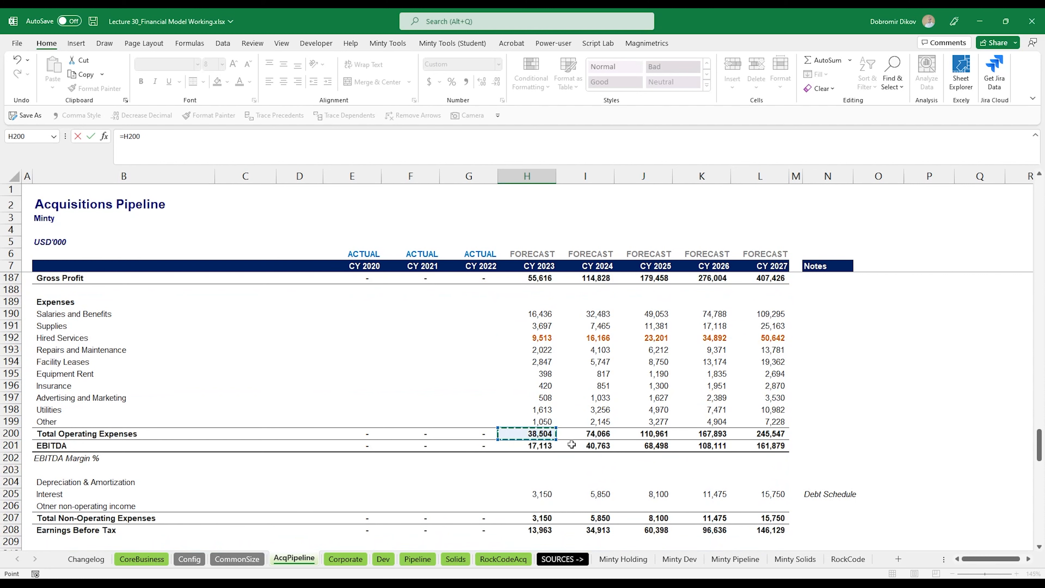
{"action": "key", "text": "ctrl+Return"}
{"action": "key", "text": "ctrl+shift+Right"}
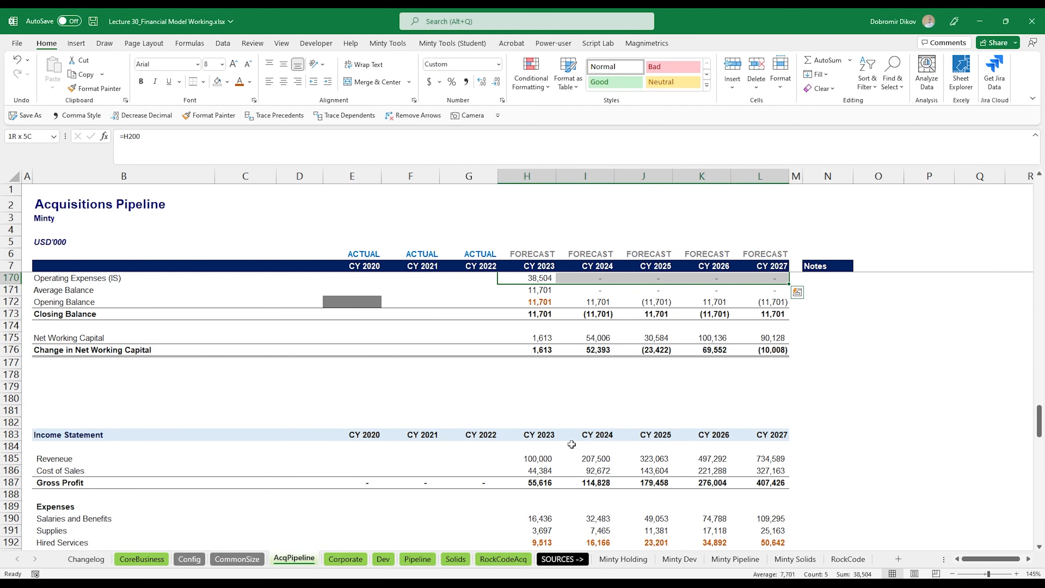
{"action": "key", "text": "ctrl+r"}
{"action": "scroll", "coordinate": [654, 395], "scroll_direction": "up", "scroll_amount": 3}
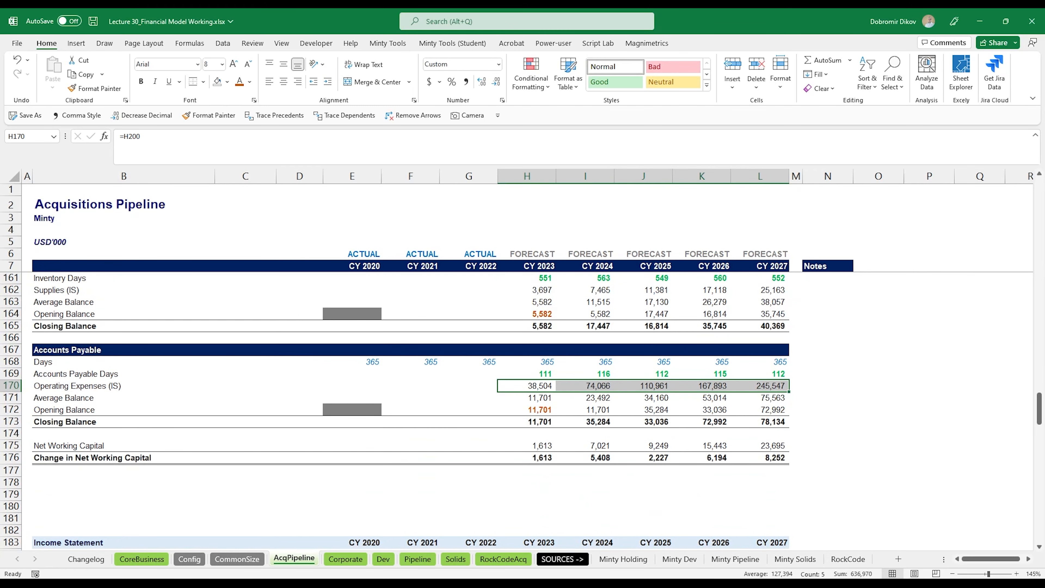
{"action": "key", "text": "alt+Tab"}
{"action": "key", "text": "alt+Tab"}
{"action": "scroll", "coordinate": [642, 475], "scroll_direction": "up", "scroll_amount": 2}
Link balance sheet Accounts Receivable in H217 to the receivable Closing Balance in H157 and fill it across to CY 2027 in L217
{"action": "scroll", "coordinate": [538, 453], "scroll_direction": "down", "scroll_amount": 9}
{"action": "scroll", "coordinate": [538, 453], "scroll_direction": "down", "scroll_amount": 9}
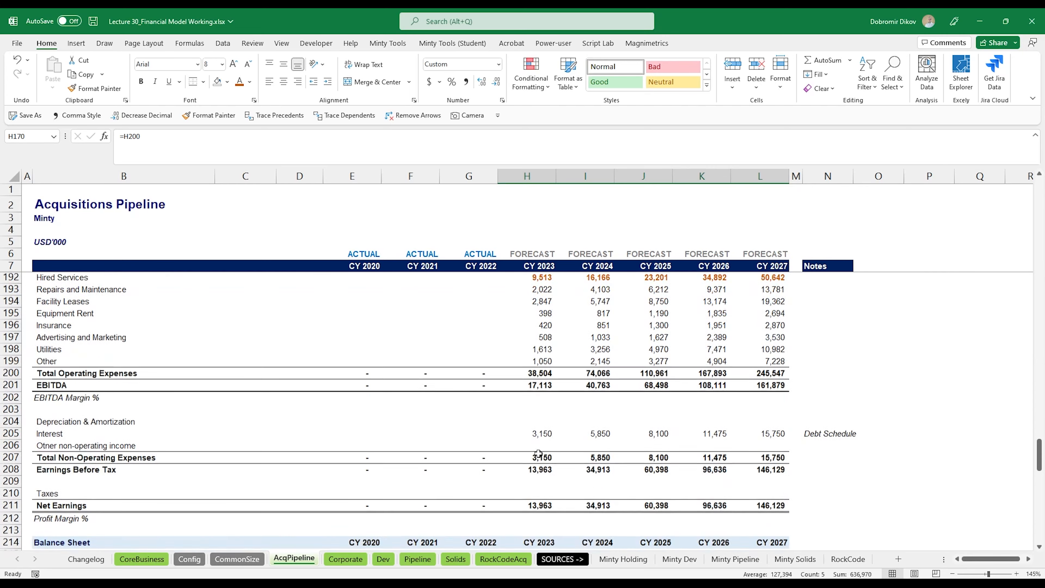
{"action": "left_click", "coordinate": [541, 375]}
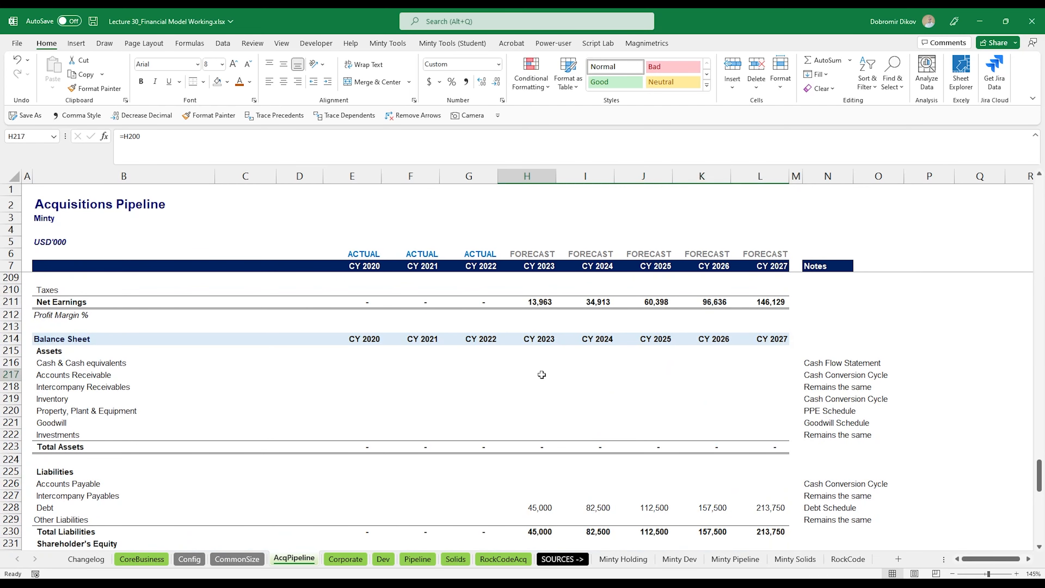
{"action": "type", "text": "="}
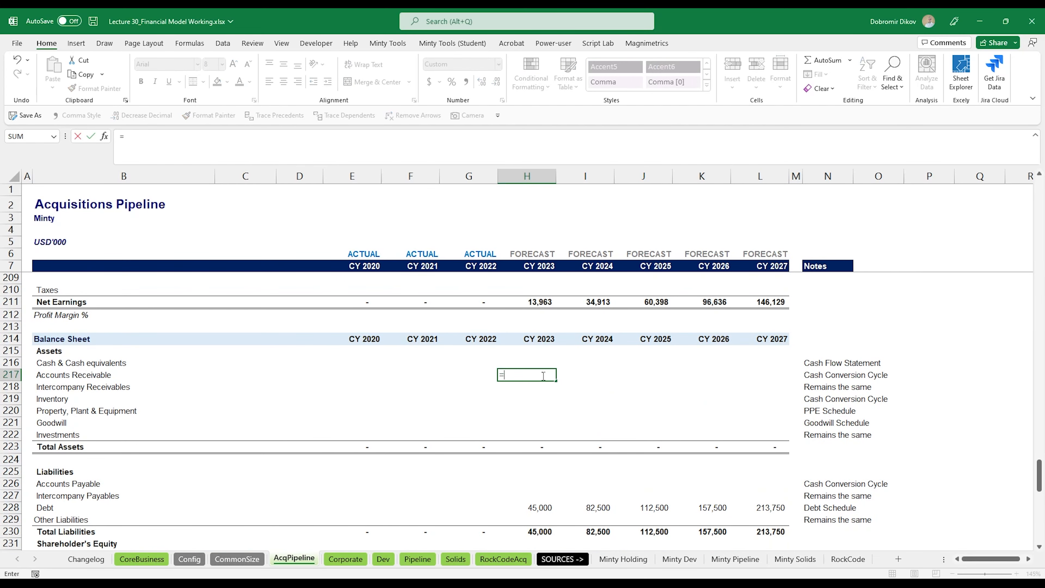
{"action": "scroll", "coordinate": [535, 385], "scroll_direction": "up", "scroll_amount": 16}
{"action": "scroll", "coordinate": [533, 395], "scroll_direction": "up", "scroll_amount": 4}
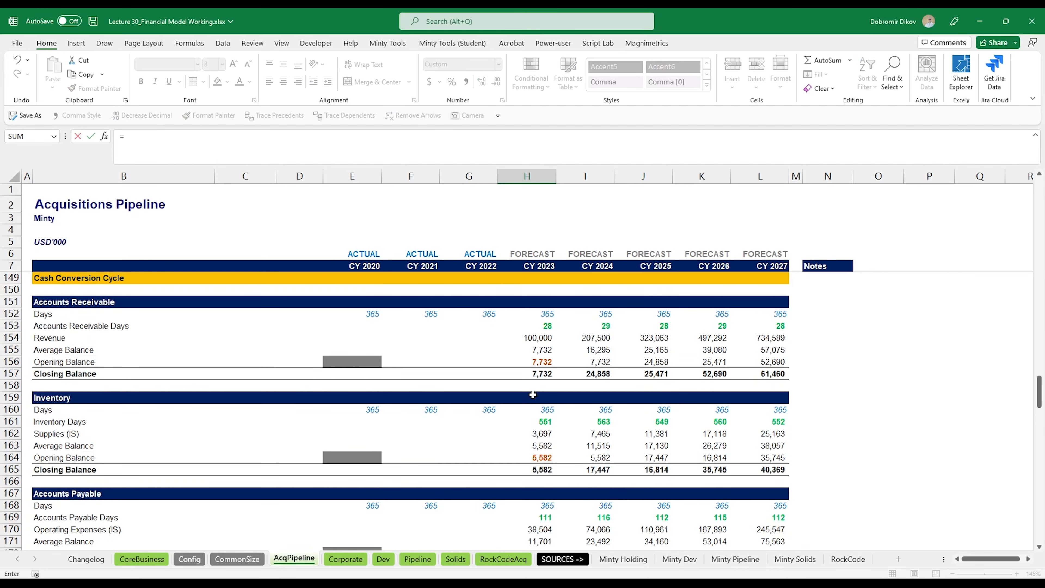
{"action": "left_click", "coordinate": [533, 374]}
{"action": "key", "text": "Return"}
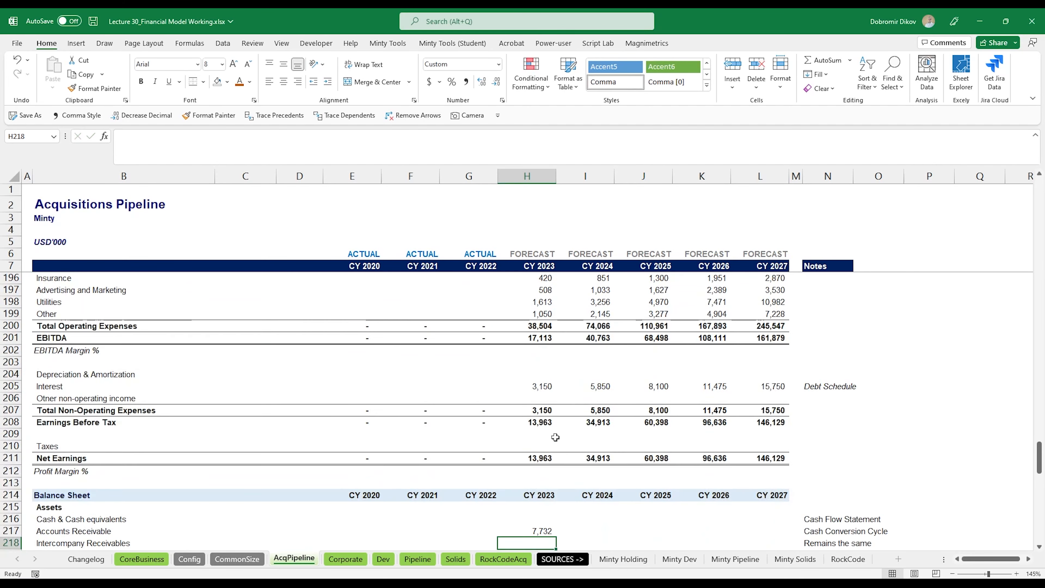
{"action": "left_click", "coordinate": [534, 424]}
{"action": "left_click_drag", "start_coordinate": [556, 428], "coordinate": [775, 423]}
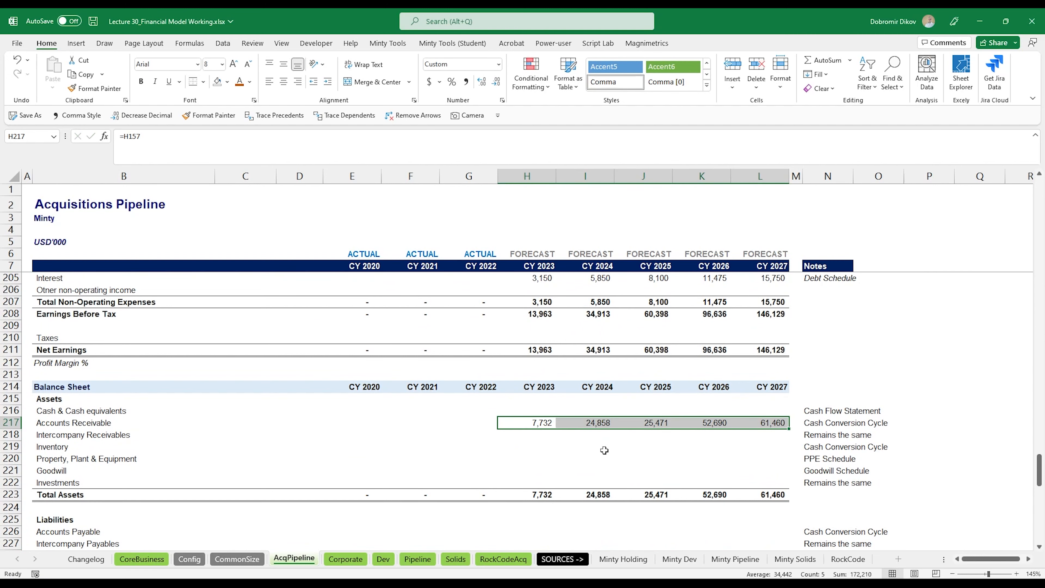
Link balance sheet Inventory in H219 to the inventory Closing Balance in H165 and fill it across to CY 2027 in L219
{"action": "left_click", "coordinate": [530, 447]}
{"action": "type", "text": "="}
{"action": "scroll", "coordinate": [539, 432], "scroll_direction": "up", "scroll_amount": 18}
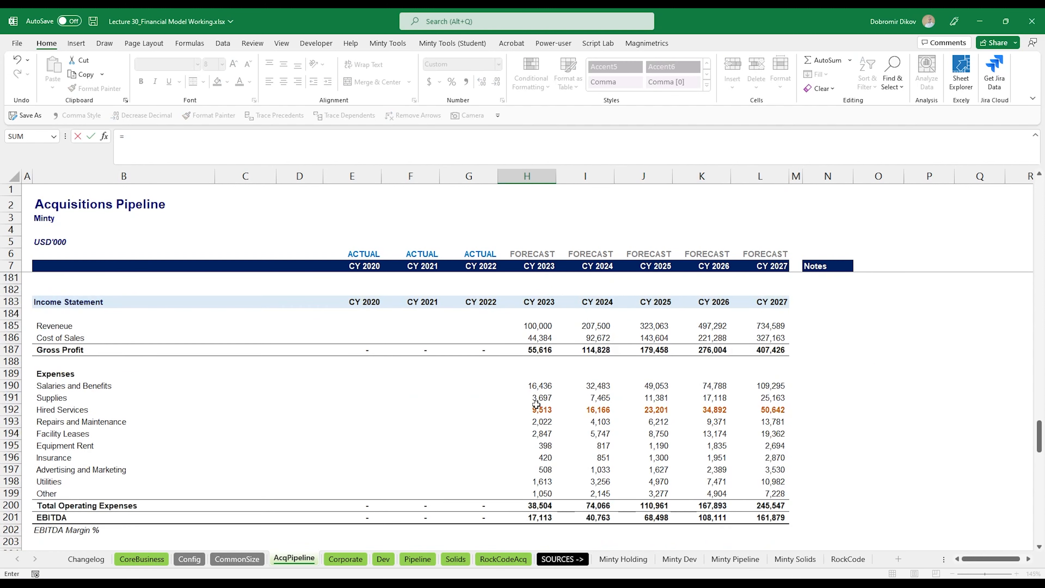
{"action": "scroll", "coordinate": [536, 420], "scroll_direction": "up", "scroll_amount": 1}
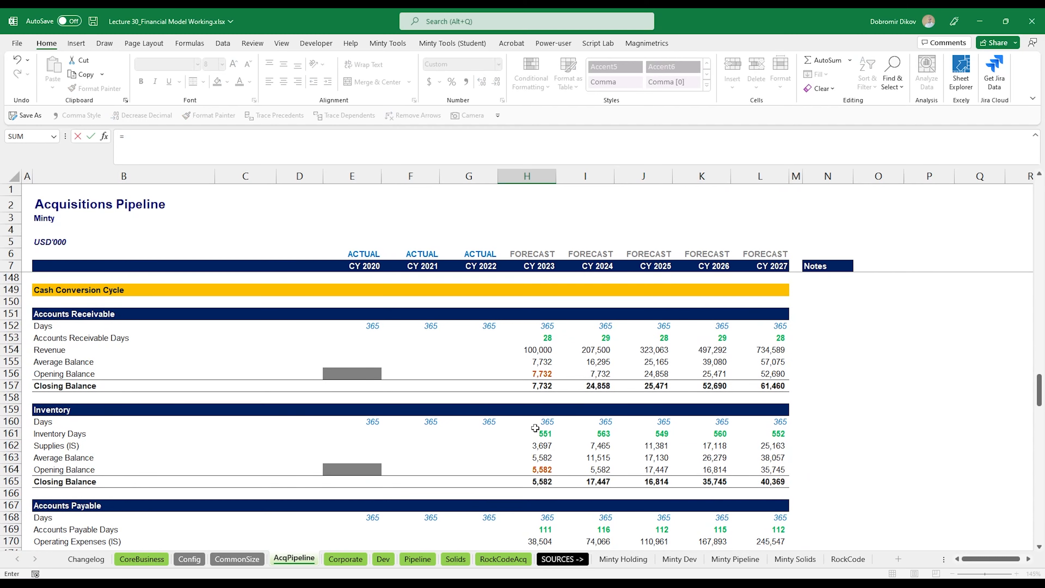
{"action": "left_click", "coordinate": [542, 481]}
{"action": "key", "text": "Return"}
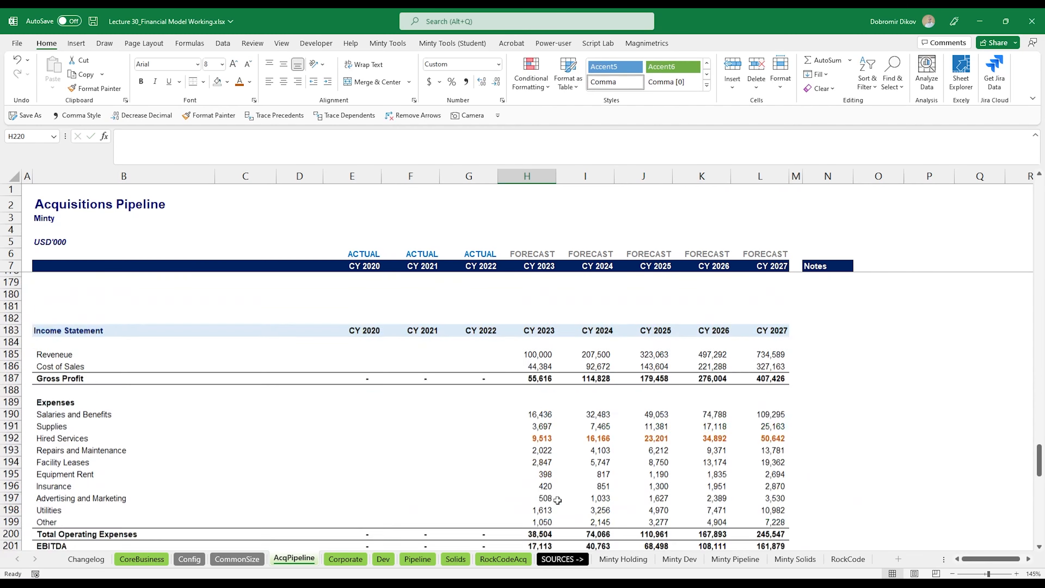
{"action": "left_click", "coordinate": [548, 424]}
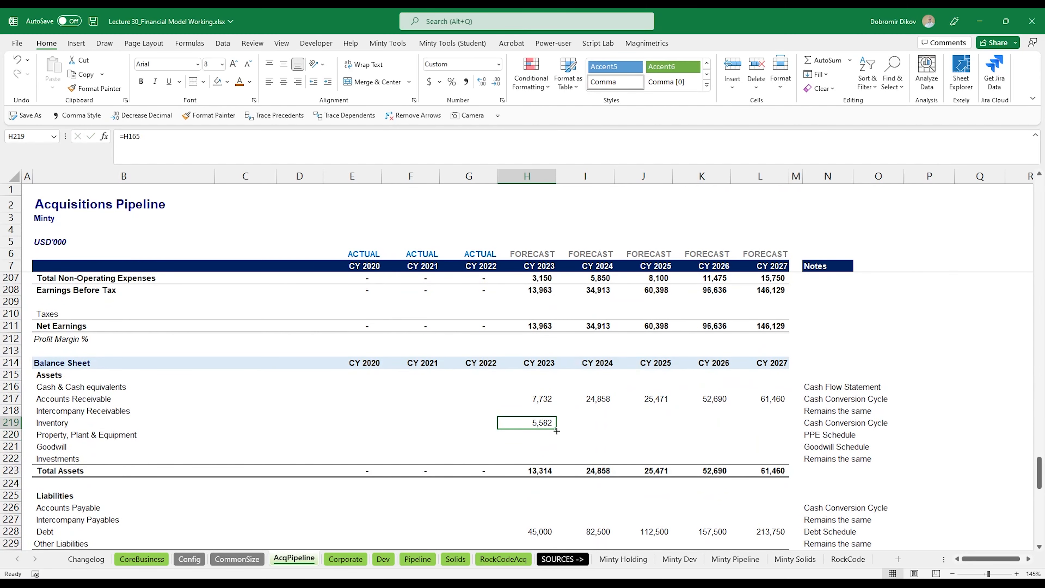
{"action": "left_click_drag", "start_coordinate": [556, 430], "coordinate": [776, 431]}
Link balance sheet Accounts Payable in H226 to the payable Closing Balance in H173 and fill it across to CY 2027 in L226
{"action": "scroll", "coordinate": [515, 449], "scroll_direction": "down", "scroll_amount": 2}
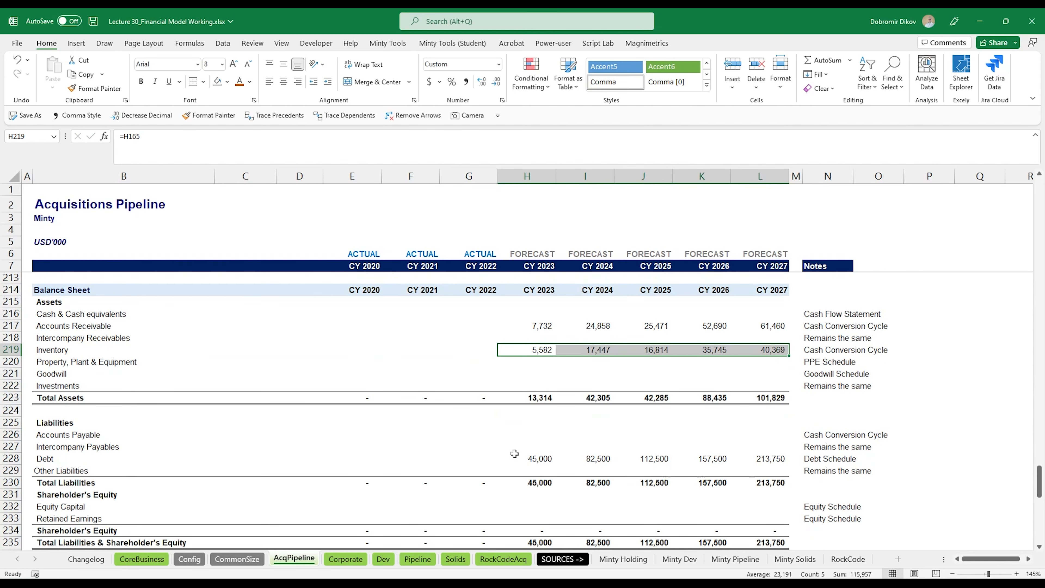
{"action": "left_click", "coordinate": [528, 436]}
{"action": "type", "text": "="}
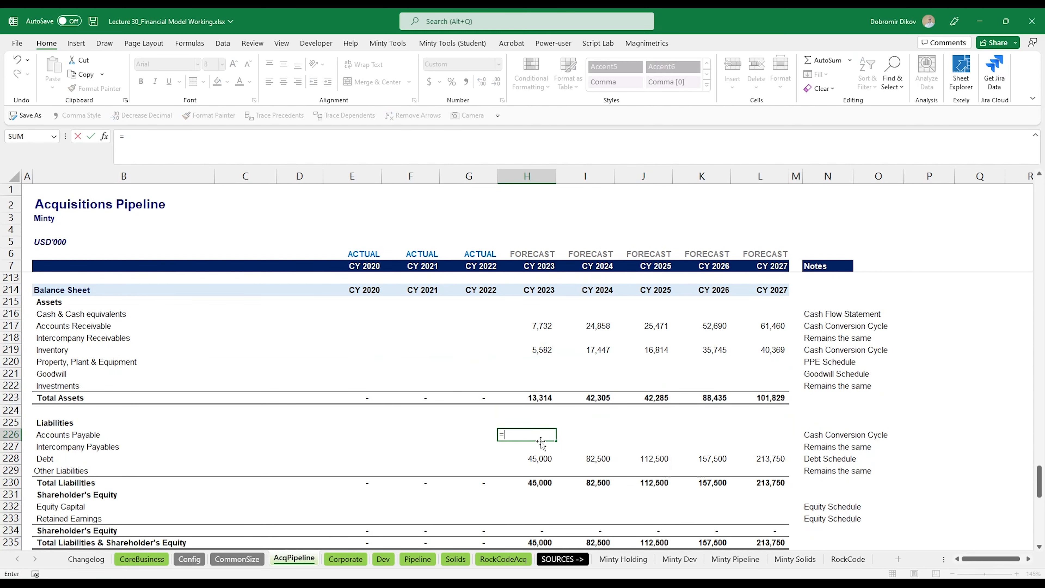
{"action": "scroll", "coordinate": [535, 436], "scroll_direction": "up", "scroll_amount": 11}
{"action": "scroll", "coordinate": [545, 437], "scroll_direction": "up", "scroll_amount": 7}
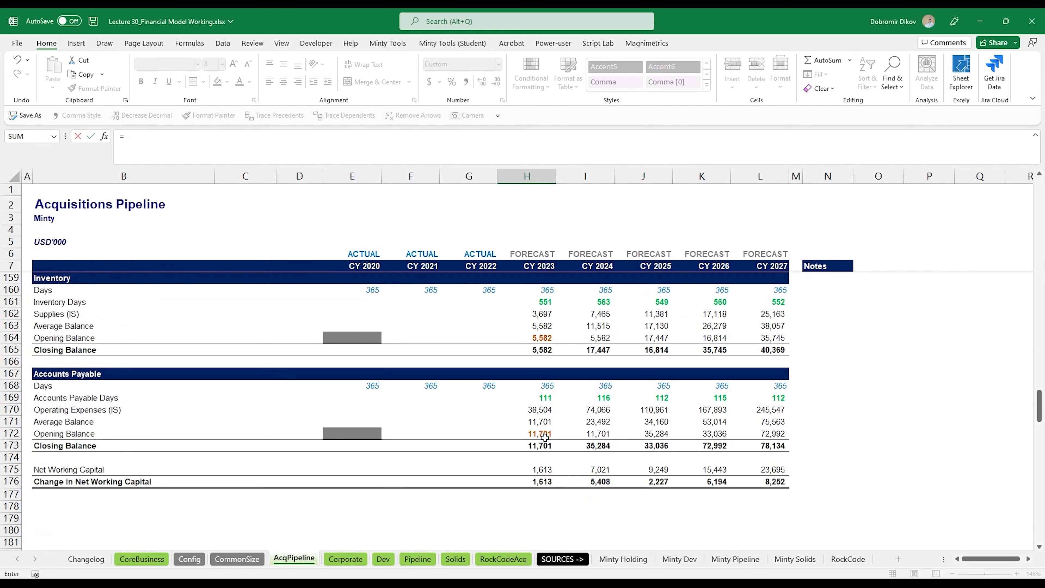
{"action": "left_click", "coordinate": [539, 450]}
{"action": "key", "text": "Return"}
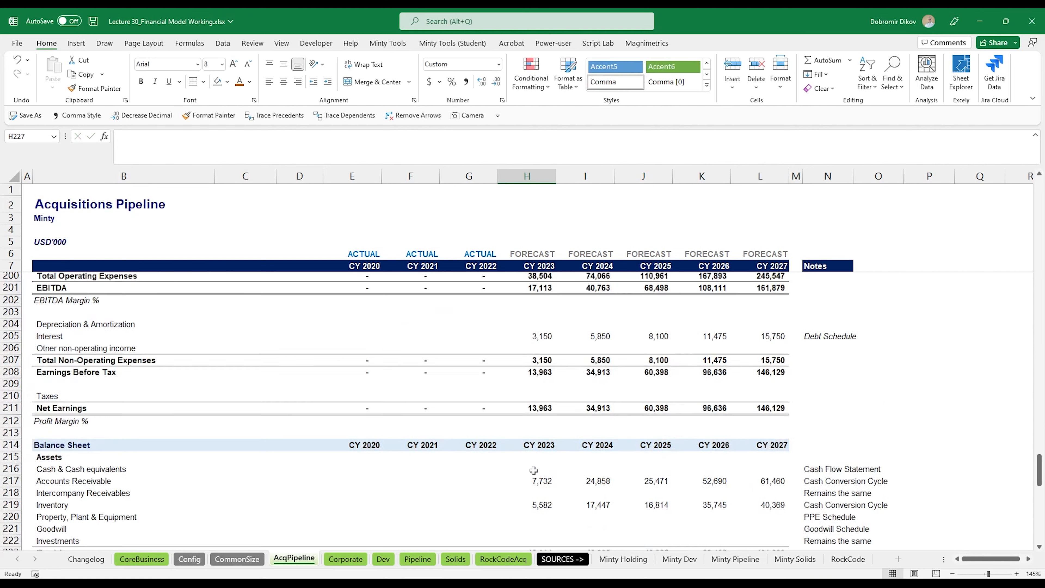
{"action": "left_click", "coordinate": [533, 423]}
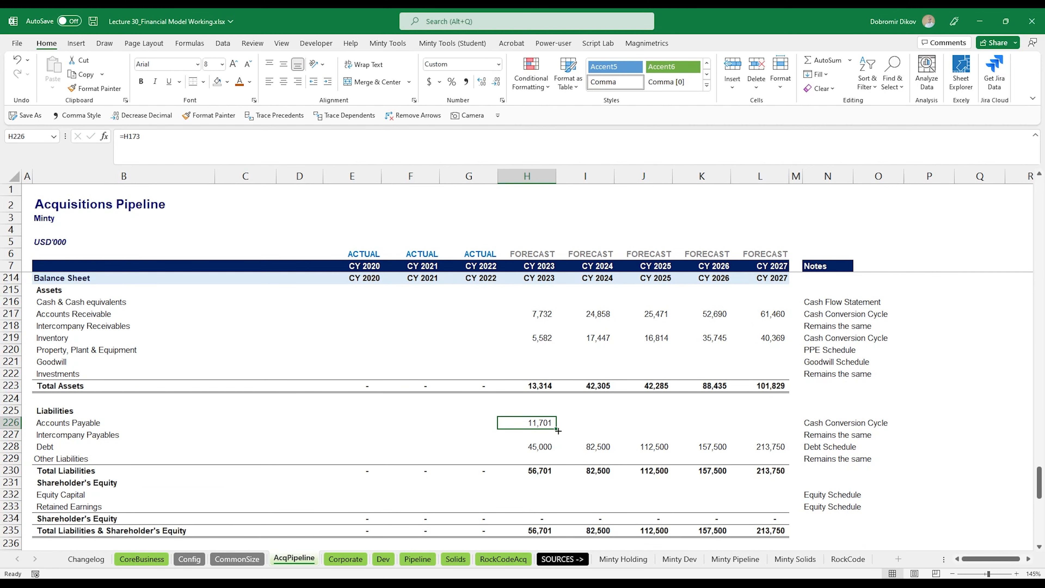
{"action": "left_click_drag", "start_coordinate": [557, 429], "coordinate": [773, 425]}
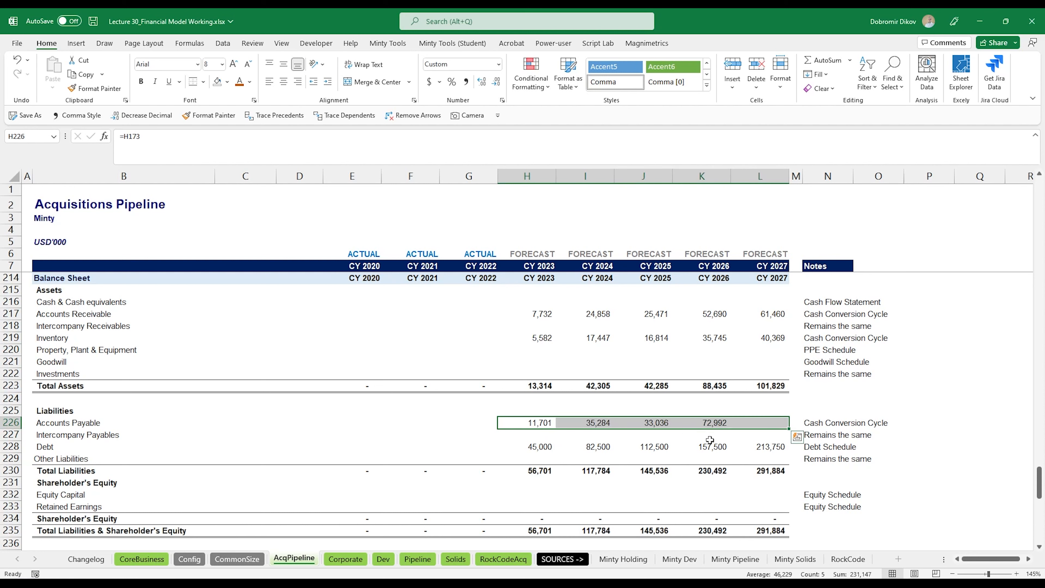
{"action": "scroll", "coordinate": [499, 402], "scroll_direction": "down", "scroll_amount": 7}
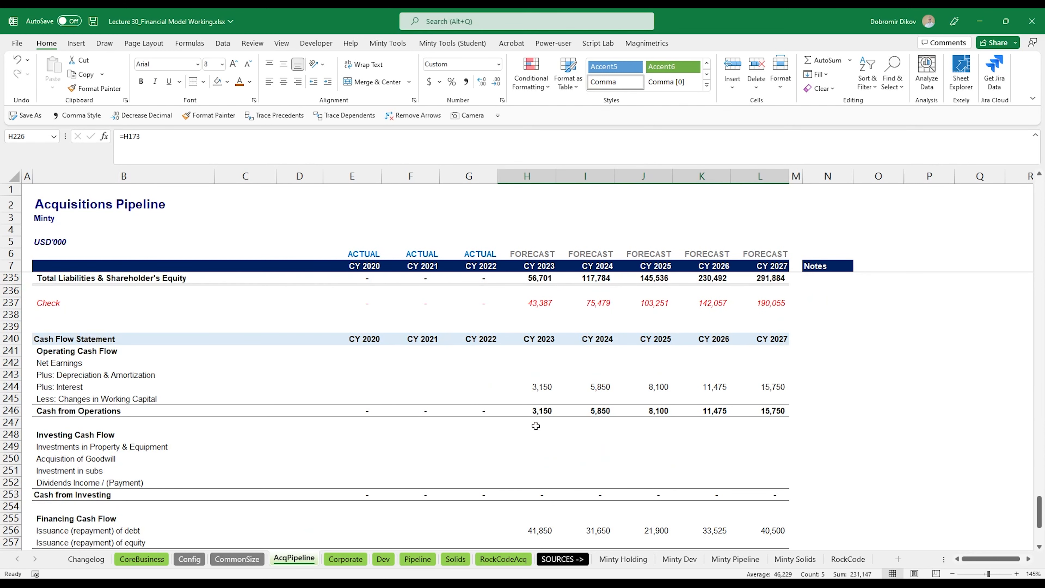
Link cash flow Less: Changes in Working Capital in H245 to Change in Net Working Capital in H176 and fill it across to CY 2027 in L245
{"action": "left_click", "coordinate": [537, 398]}
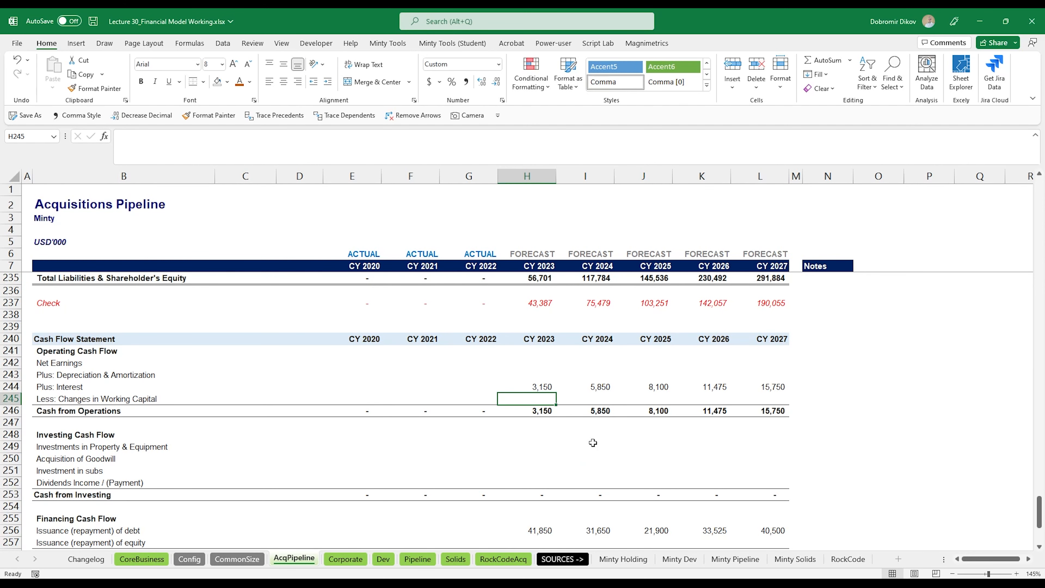
{"action": "type", "text": "="}
{"action": "scroll", "coordinate": [542, 398], "scroll_direction": "up", "scroll_amount": 20}
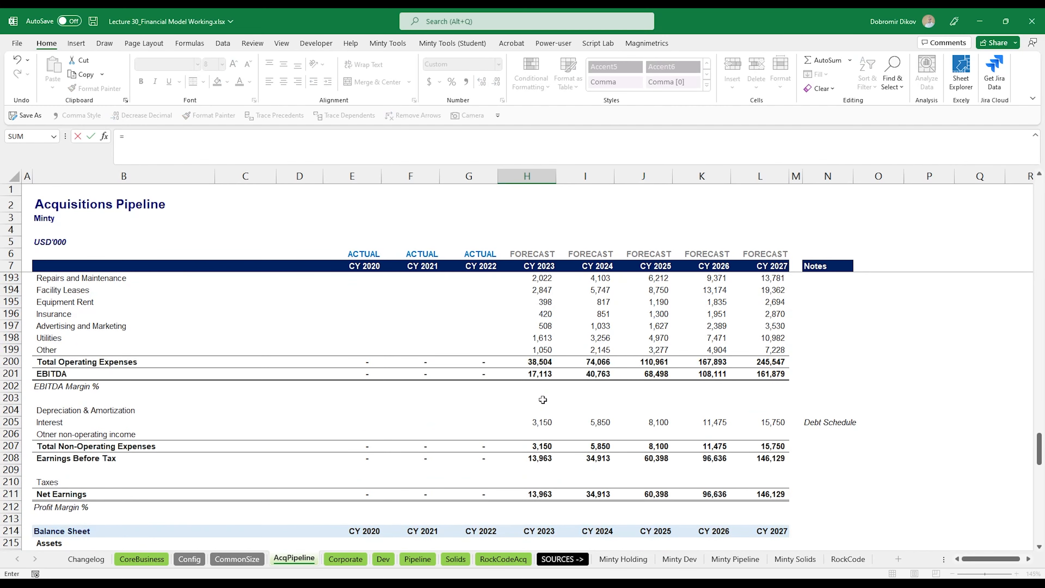
{"action": "left_click", "coordinate": [540, 398]}
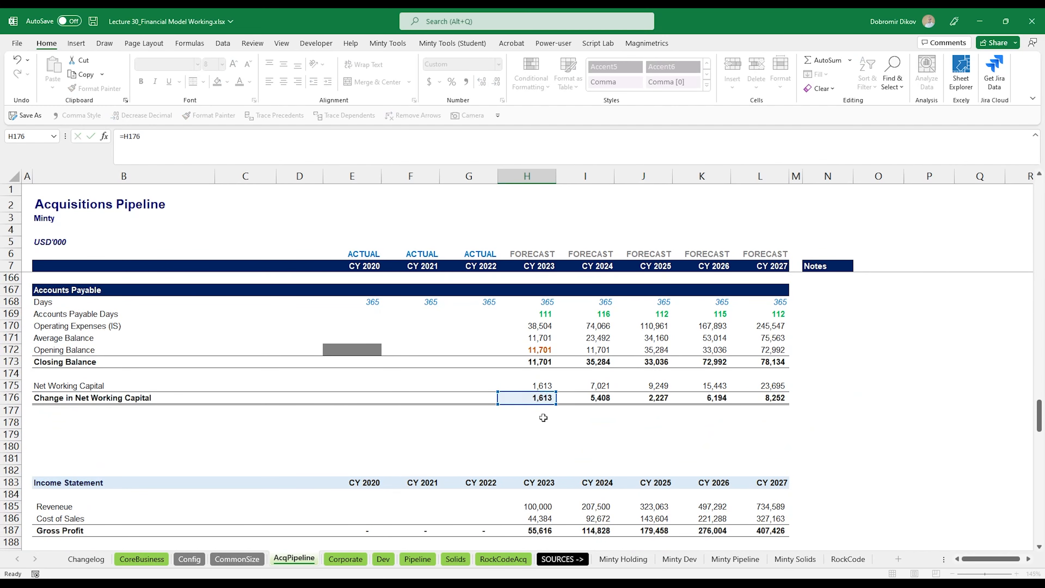
{"action": "key", "text": "Return"}
{"action": "left_click", "coordinate": [542, 422]}
{"action": "left_click_drag", "start_coordinate": [555, 429], "coordinate": [773, 424]}
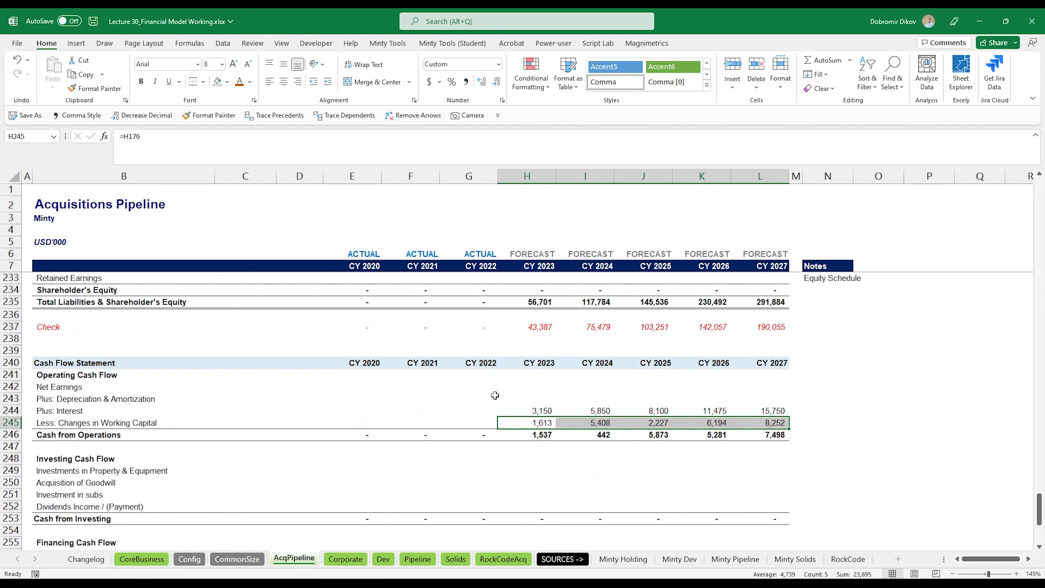
Insert blocks of blank rows at row 178, between Change in Net Working Capital and the Income Statement
{"action": "scroll", "coordinate": [621, 494], "scroll_direction": "up", "scroll_amount": 18}
{"action": "scroll", "coordinate": [621, 494], "scroll_direction": "up", "scroll_amount": 5}
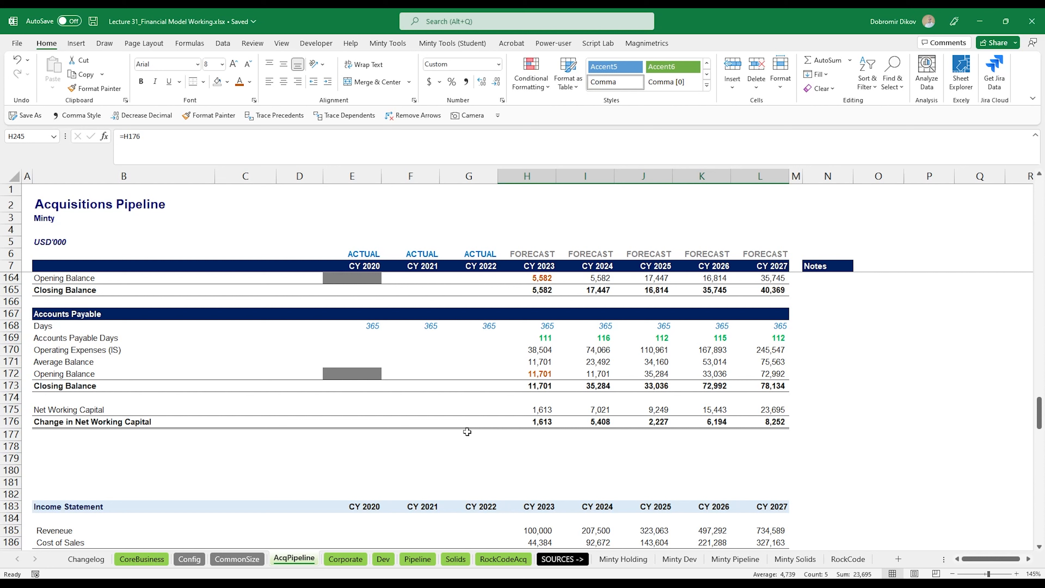
{"action": "left_click", "coordinate": [227, 446]}
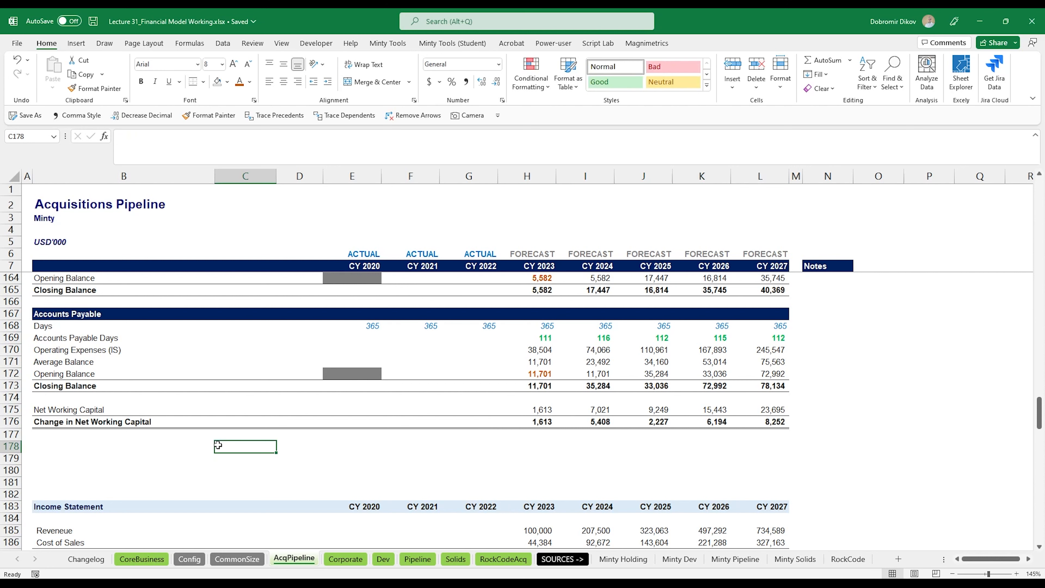
{"action": "left_click_drag", "start_coordinate": [12, 446], "coordinate": [15, 482]}
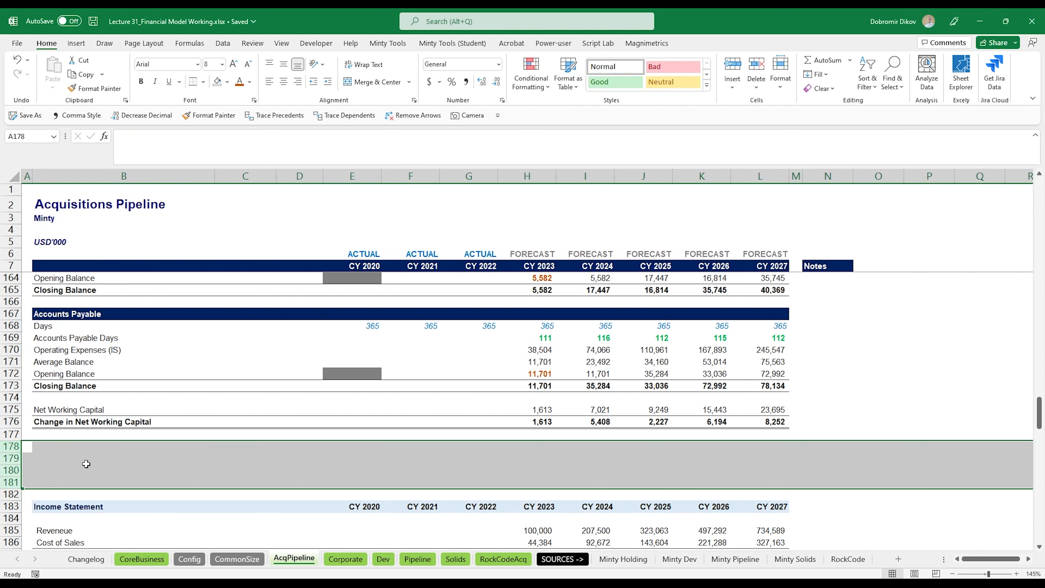
{"action": "key", "text": "ctrl+plus"}
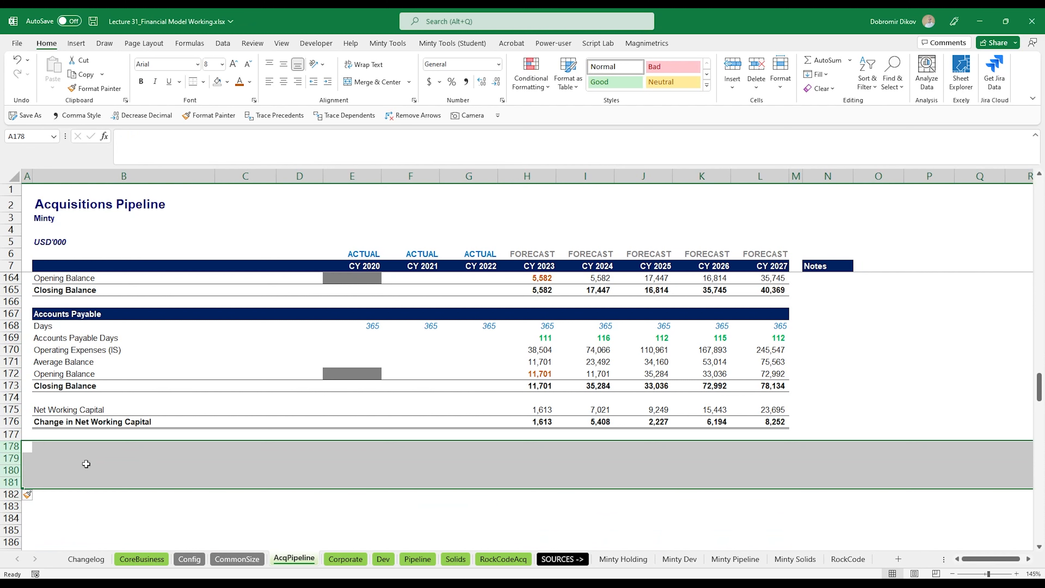
Copy the Cash Conversion Cycle header band from B149:L149 to row 178 and retitle it Acquisition Price Split
{"action": "left_click", "coordinate": [63, 446]}
{"action": "scroll", "coordinate": [116, 453], "scroll_direction": "up", "scroll_amount": 3}
{"action": "scroll", "coordinate": [115, 453], "scroll_direction": "up", "scroll_amount": 4}
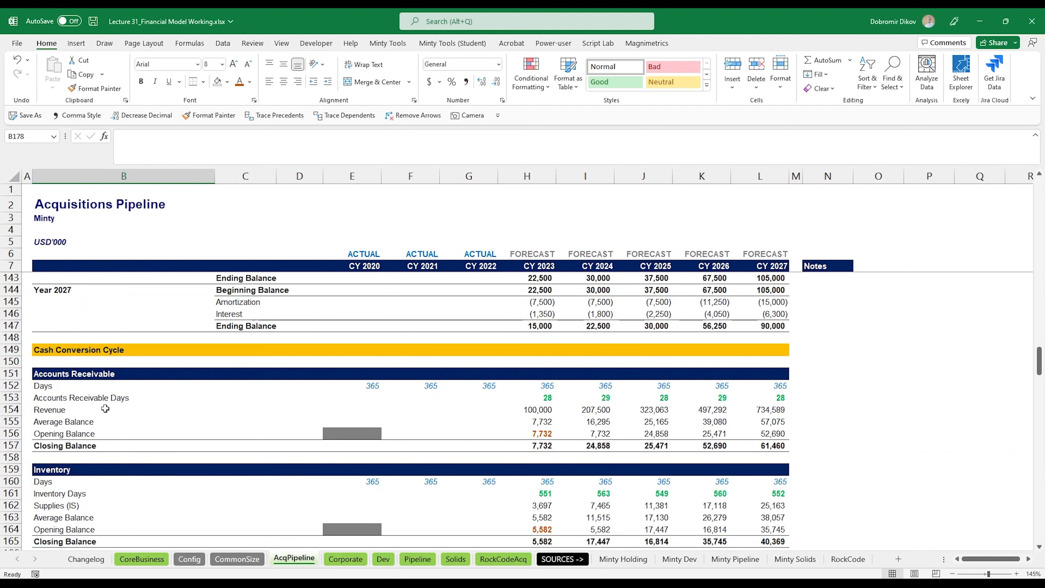
{"action": "left_click_drag", "start_coordinate": [123, 350], "coordinate": [753, 354]}
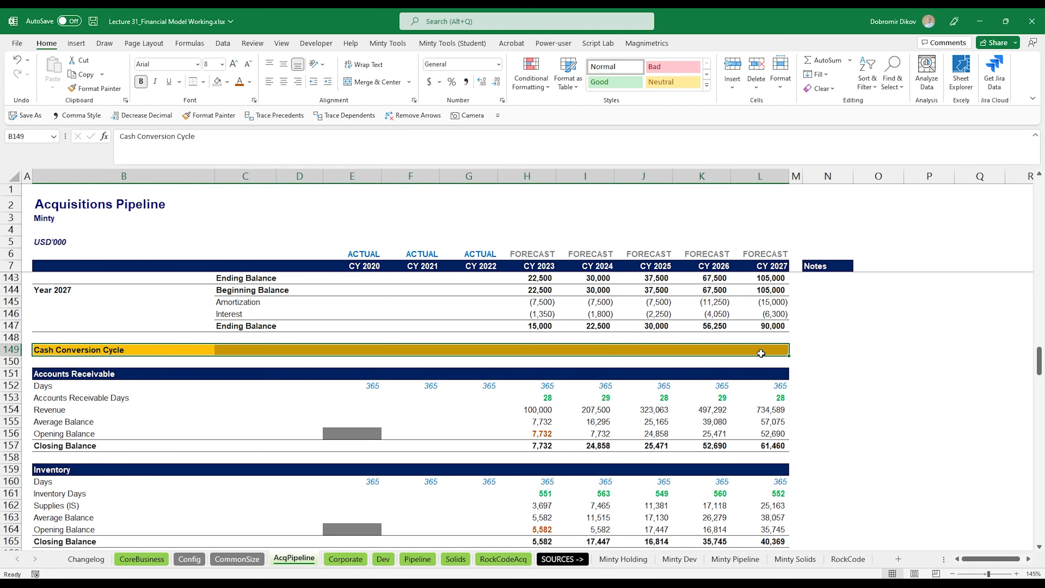
{"action": "key", "text": "ctrl+c"}
{"action": "scroll", "coordinate": [49, 422], "scroll_direction": "down", "scroll_amount": 8}
{"action": "left_click", "coordinate": [49, 410]}
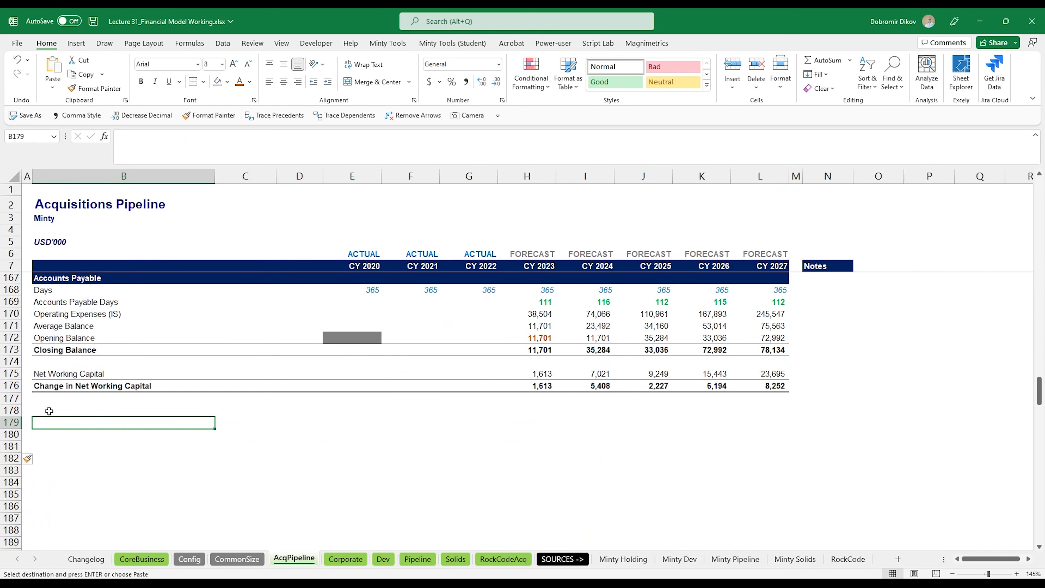
{"action": "key", "text": "ctrl+v"}
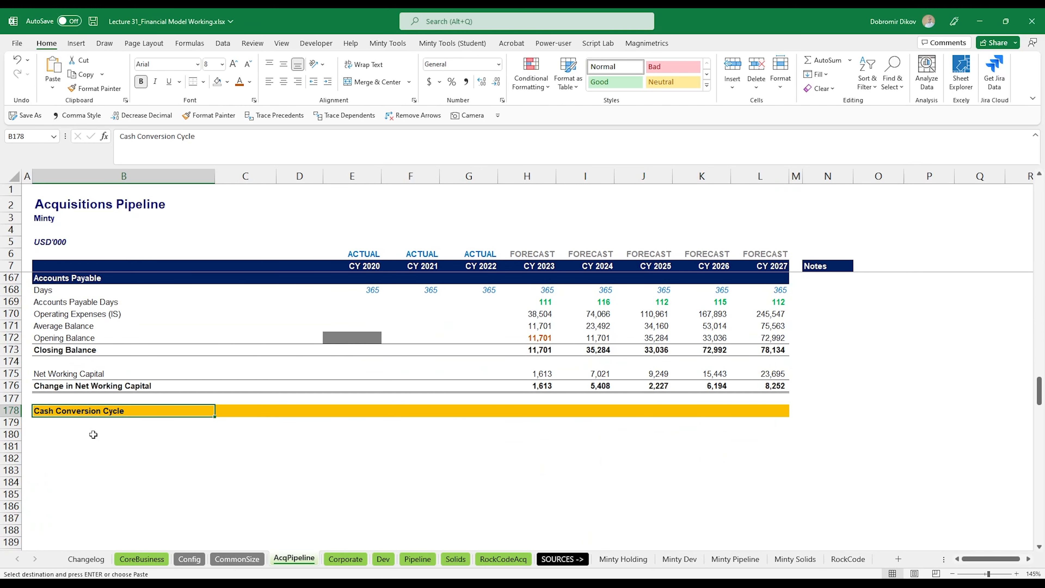
{"action": "type", "text": "Acquisition"}
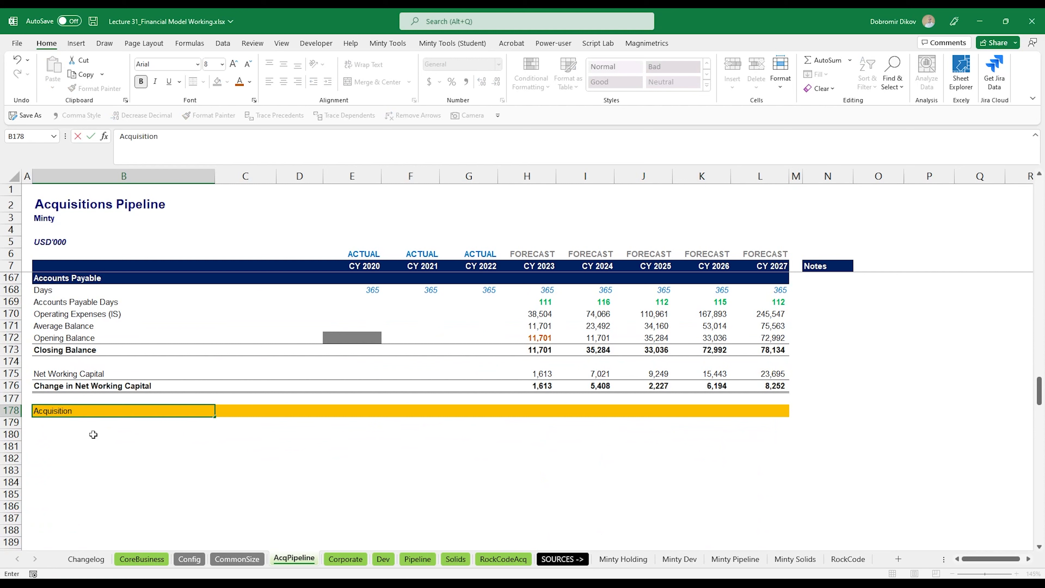
{"action": "type", "text": " Price Split"}
{"action": "key", "text": "Return"}
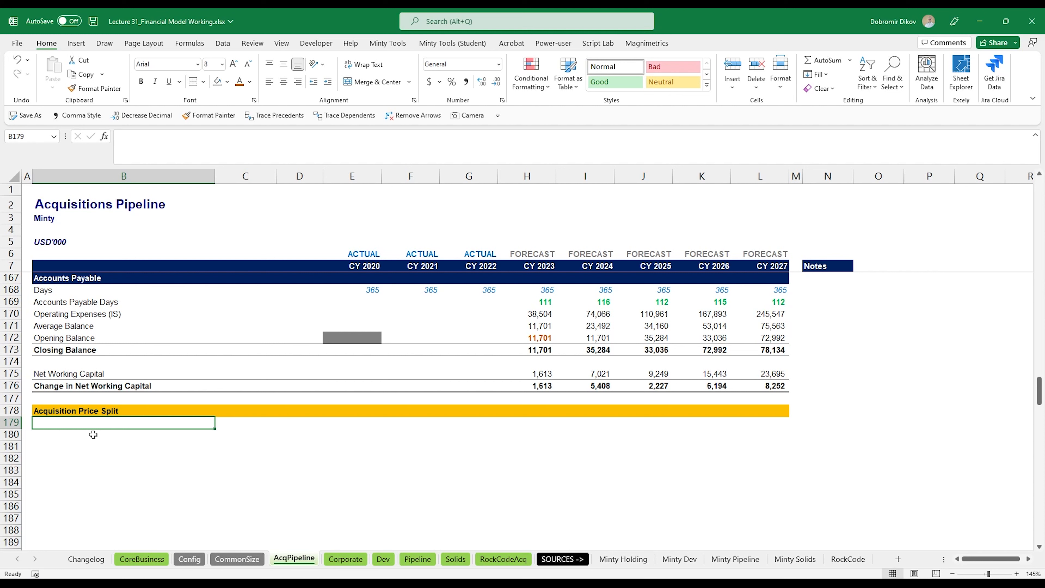
Enter the labels Assumed Split between PPE and Goodwill, PPE, and Goodwill in B180 to B182
{"action": "left_click", "coordinate": [93, 434]}
{"action": "type", "text": "Assumed Split between PPE and Goodwill"}
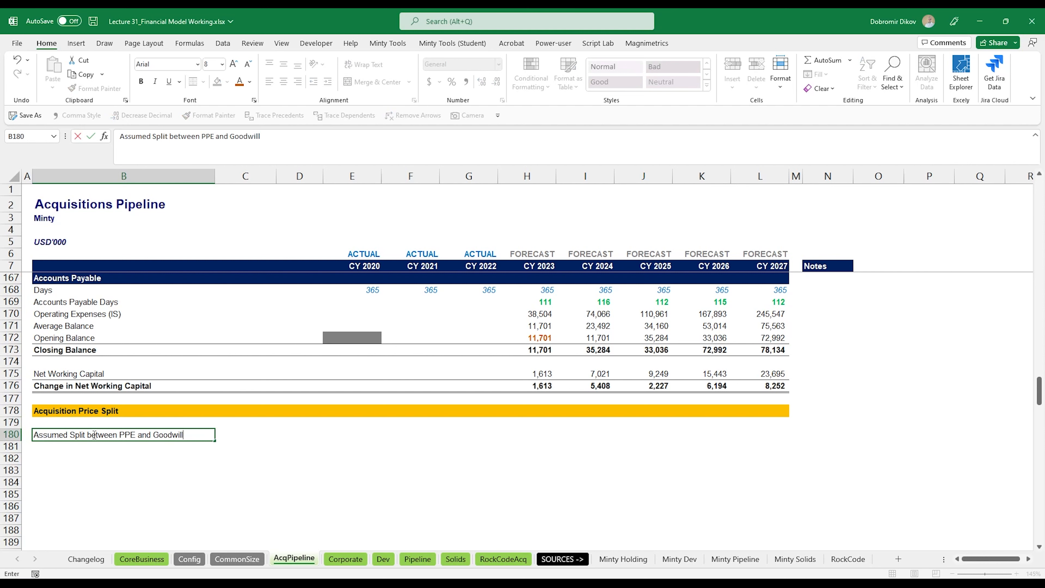
{"action": "key", "text": "Return"}
{"action": "type", "text": "PPE"}
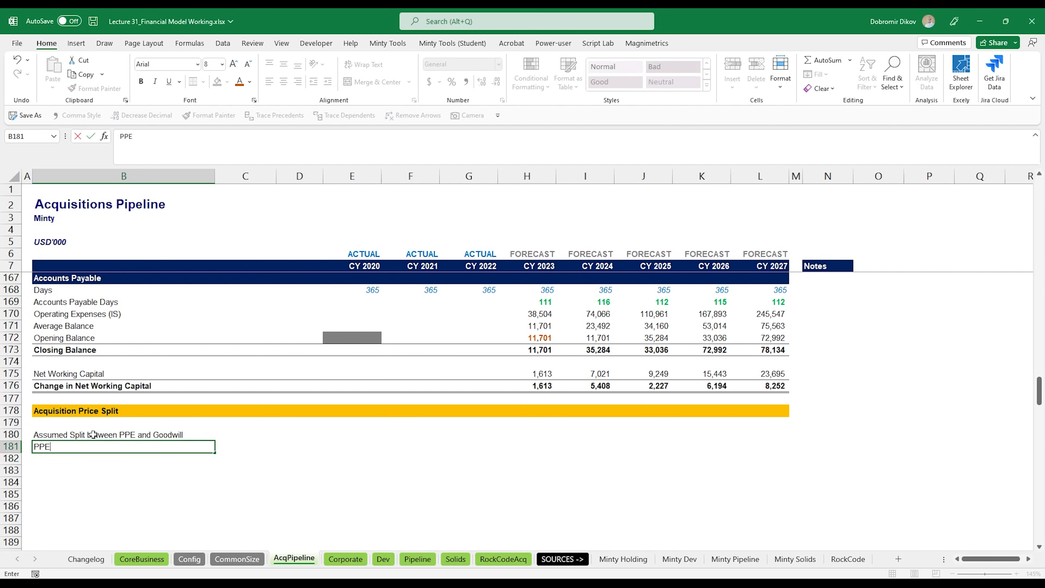
{"action": "key", "text": "Return"}
{"action": "type", "text": "Goodwill"}
{"action": "key", "text": "Return"}
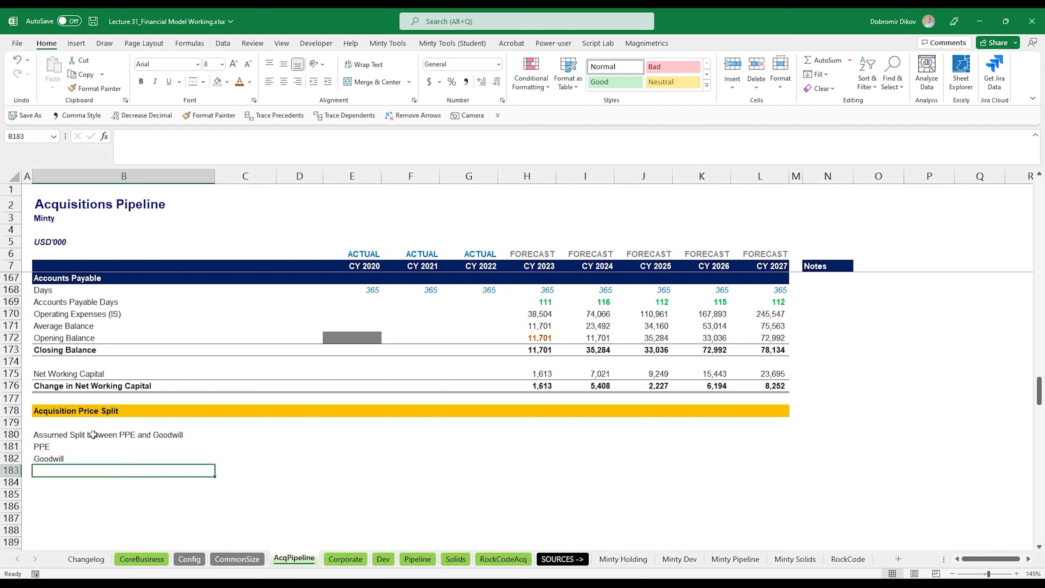
Bold the split heading in B180 and add top and bottom borders to the PPE and Goodwill rows across B181:L182
{"action": "key", "text": "Up"}
{"action": "key", "text": "Up"}
{"action": "key", "text": "Up"}
{"action": "key", "text": "ctrl+b"}
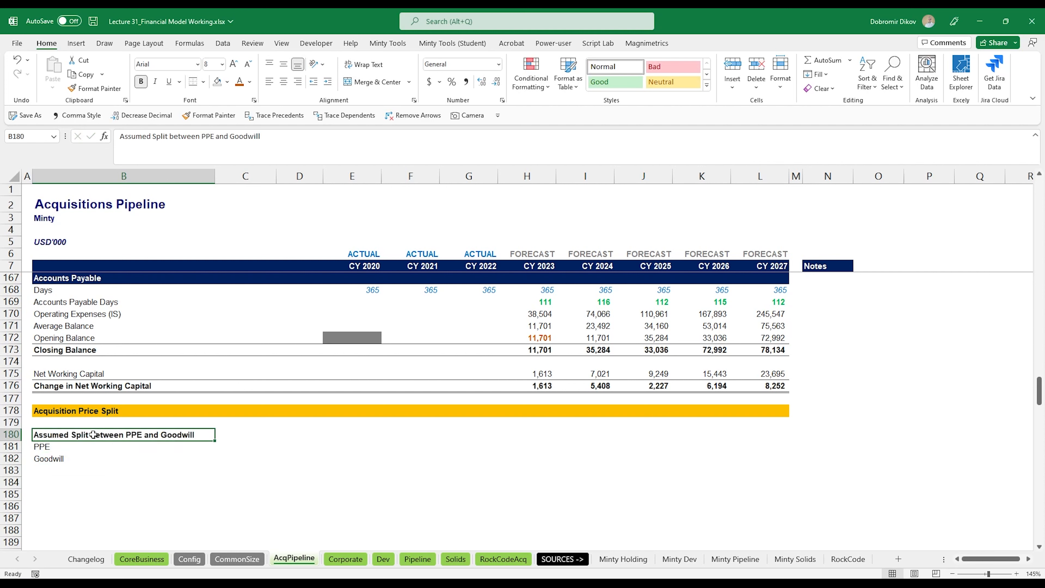
{"action": "key", "text": "Down"}
{"action": "key", "text": "shift+Right"}
{"action": "key", "text": "shift+Right"}
{"action": "key", "text": "shift+Right"}
{"action": "key", "text": "shift+Right"}
{"action": "key", "text": "shift+Right"}
{"action": "key", "text": "shift+Right"}
{"action": "key", "text": "shift+Right"}
{"action": "key", "text": "shift+Right"}
{"action": "key", "text": "shift+Right"}
{"action": "key", "text": "shift+Right"}
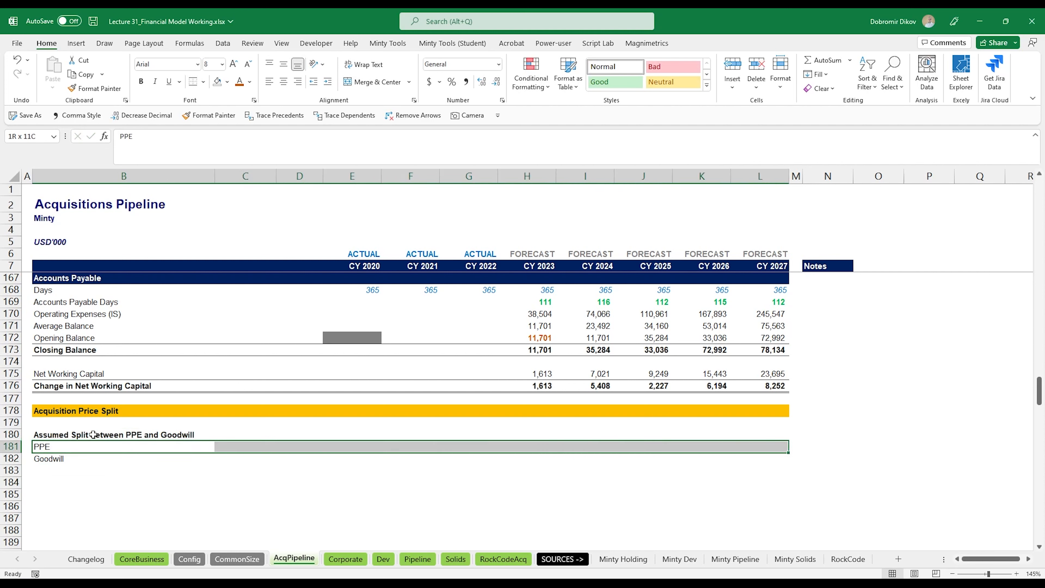
{"action": "key", "text": "shift+Down"}
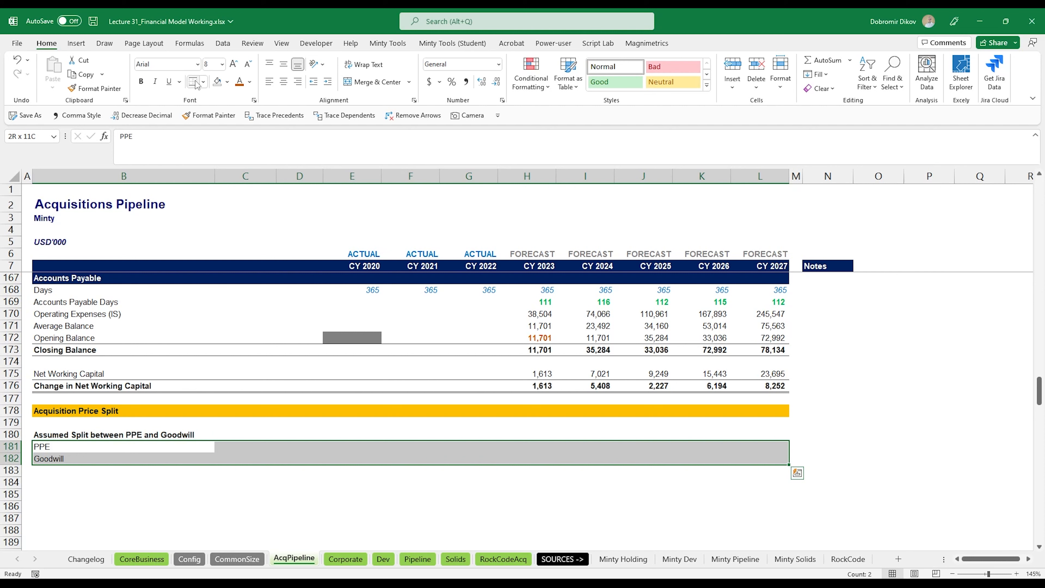
Format the forecast split cells H181:L182 as inputs with a light grey fill and blue font
{"action": "left_click_drag", "start_coordinate": [520, 448], "coordinate": [764, 459]}
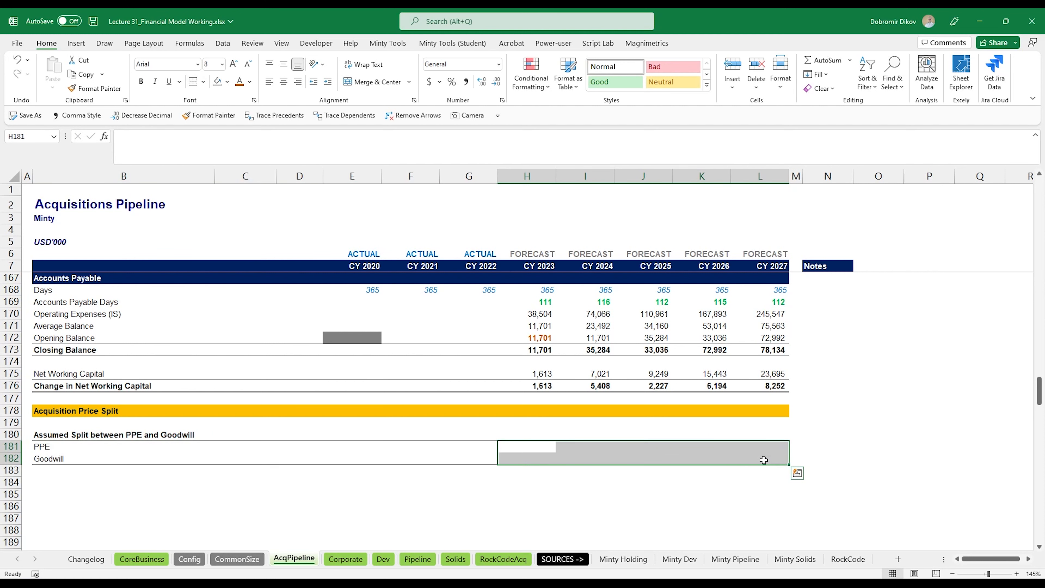
{"action": "left_click", "coordinate": [227, 81]}
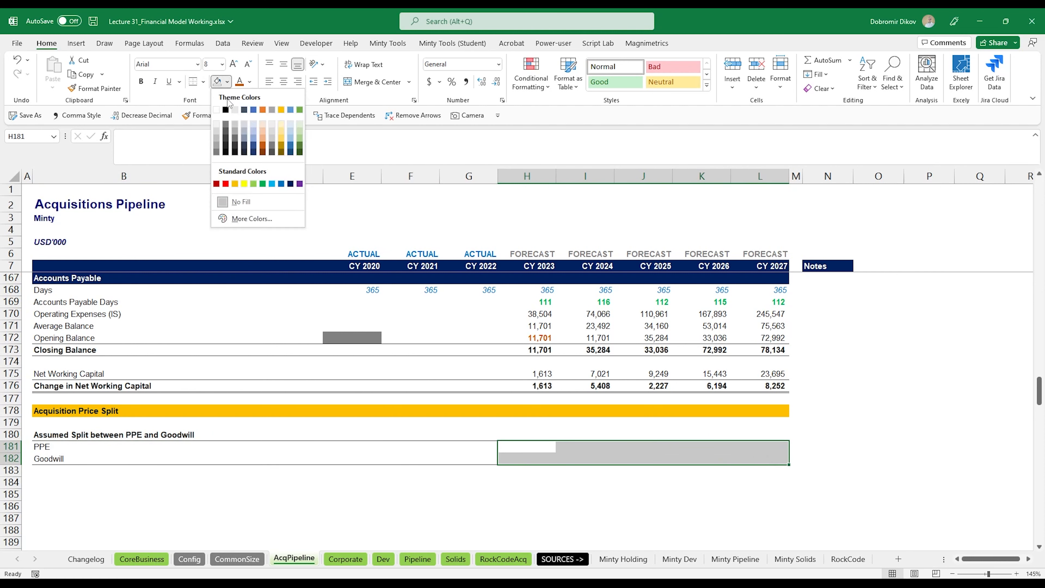
{"action": "left_click", "coordinate": [215, 124]}
{"action": "left_click", "coordinate": [249, 81]}
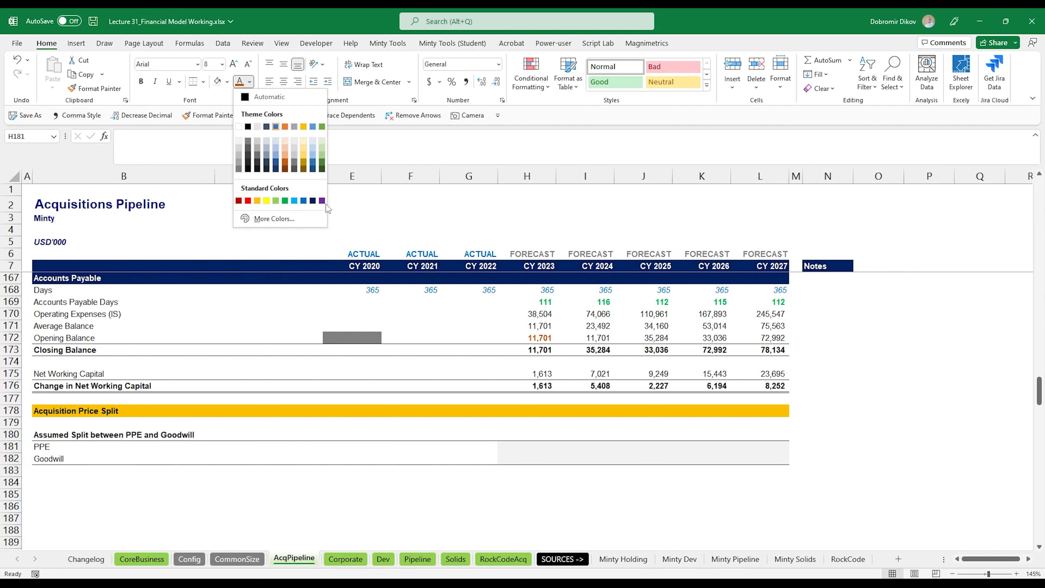
{"action": "left_click", "coordinate": [303, 201]}
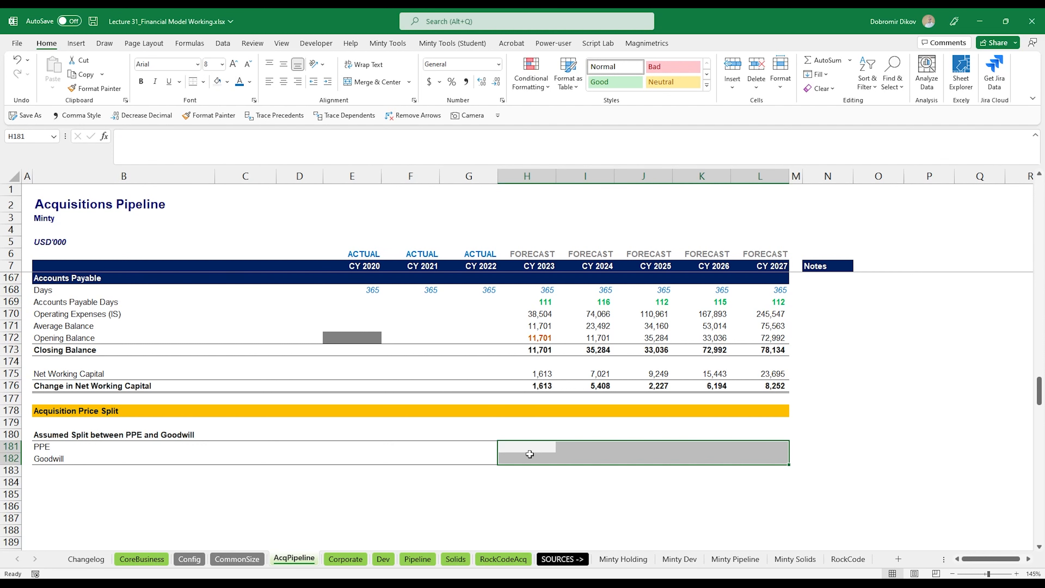
Enter 50% for PPE and Goodwill in every forecast year in H181:L182, in bold with one decimal place
{"action": "type", "text": "50%"}
{"action": "key", "text": "Return"}
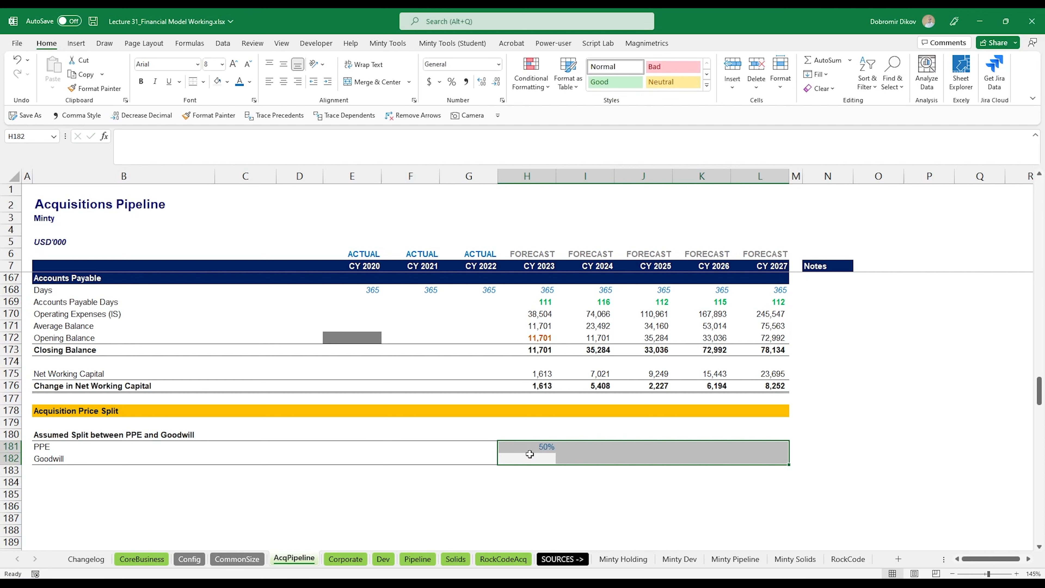
{"action": "type", "text": "50"}
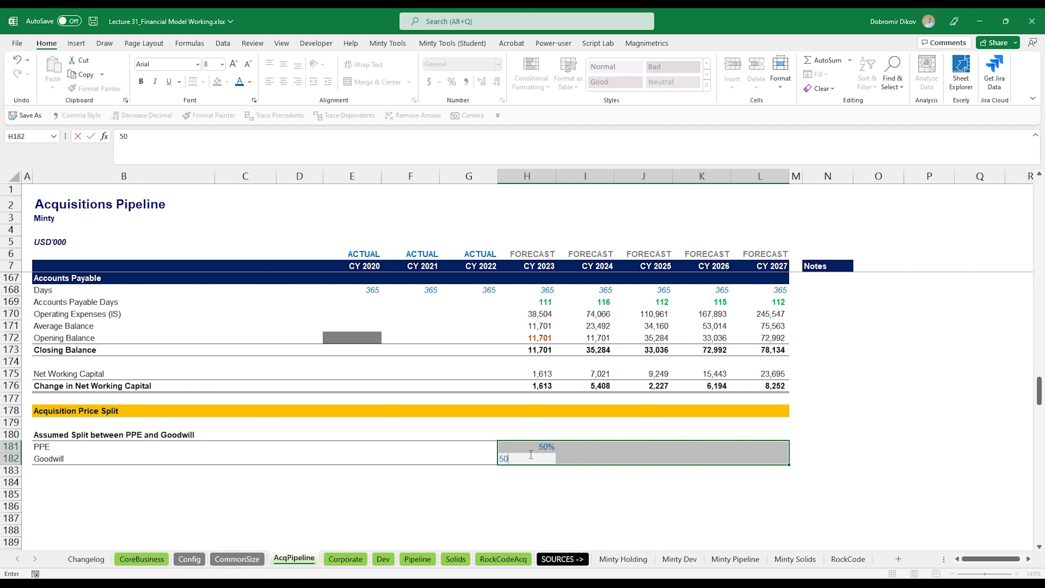
{"action": "key", "text": "ctrl+Return"}
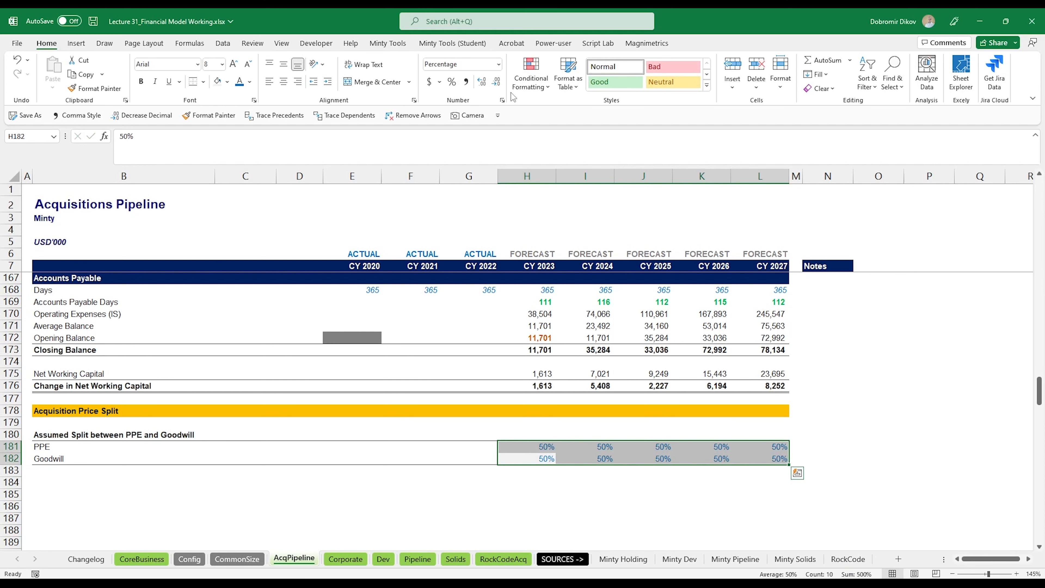
{"action": "left_click", "coordinate": [482, 81]}
{"action": "key", "text": "ctrl+b"}
Label B184 as Total Acquisition Cost in bold
{"action": "left_click", "coordinate": [53, 484]}
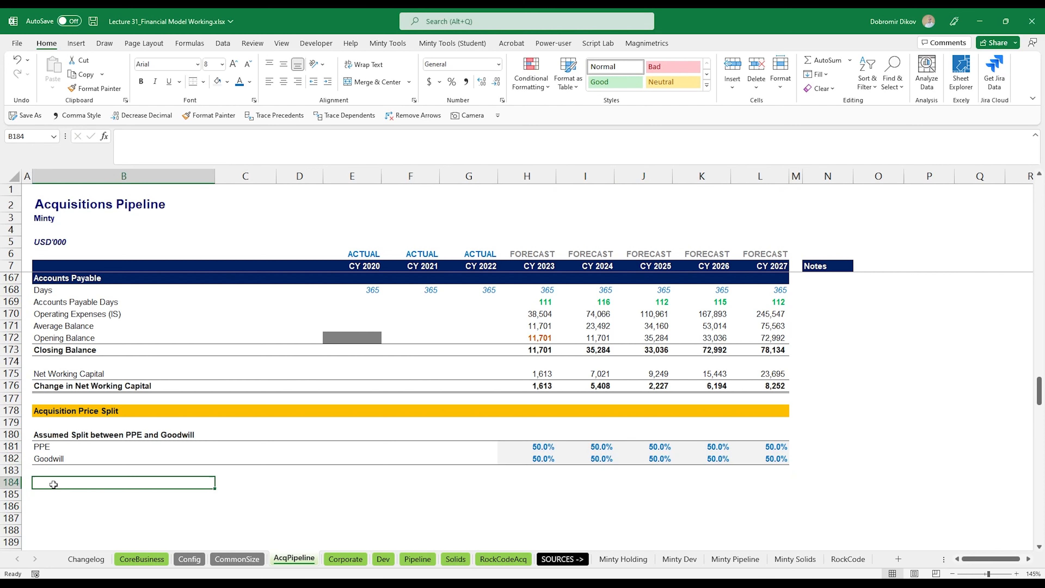
{"action": "type", "text": "Total P"}
{"action": "type", "text": "cquisition Cost"}
{"action": "key", "text": "ctrl+Return"}
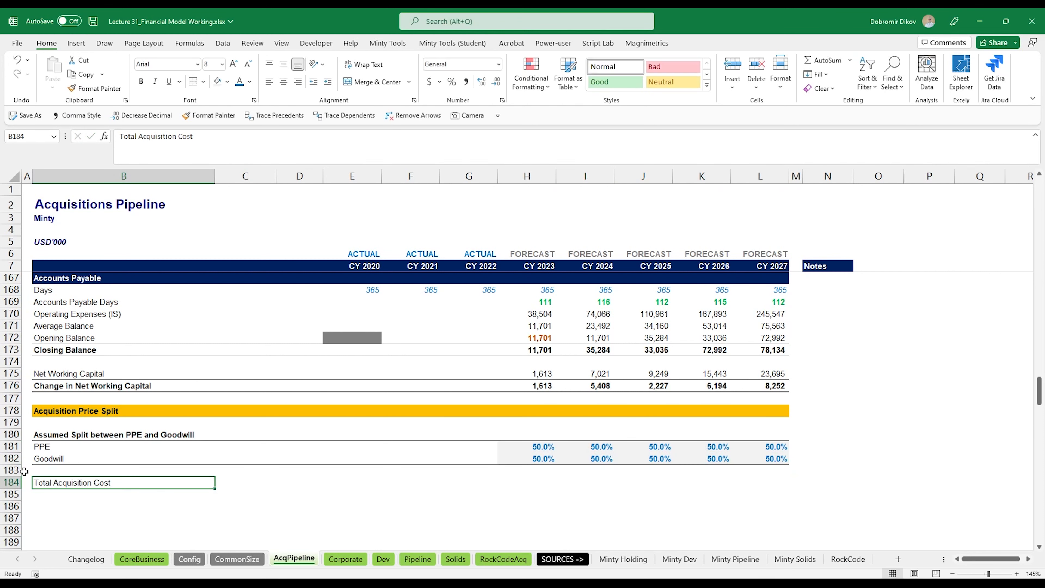
Link Total Acquisition Cost in H184 to the total purchase price in H80 and fill it across to CY 2027 in L184
{"action": "key", "text": "Right"}
{"action": "key", "text": "Right"}
{"action": "key", "text": "Right"}
{"action": "key", "text": "Right"}
{"action": "key", "text": "Right"}
{"action": "key", "text": "Right"}
{"action": "type", "text": "="}
{"action": "scroll", "coordinate": [644, 442], "scroll_direction": "up", "scroll_amount": 8}
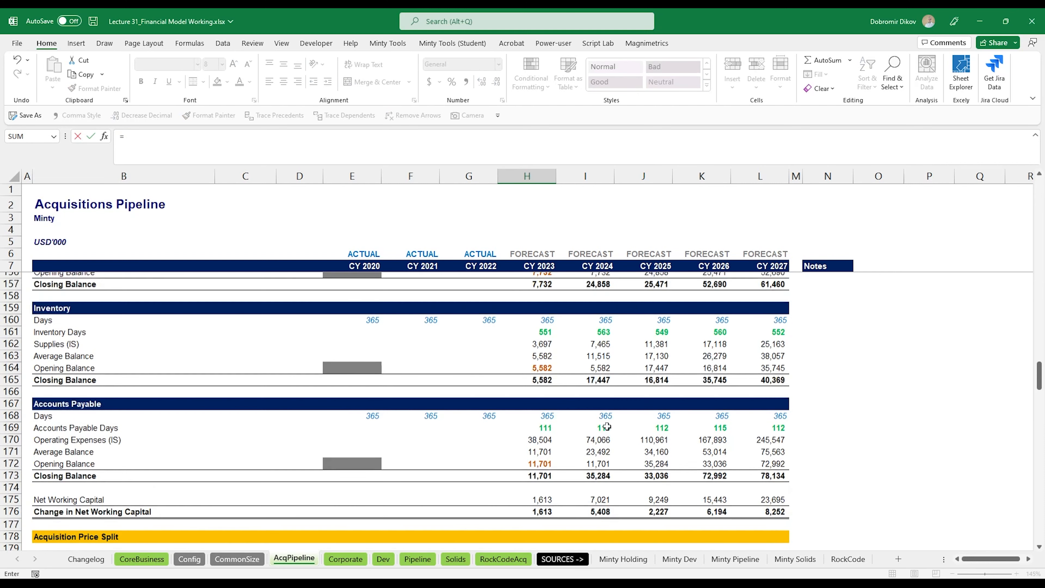
{"action": "scroll", "coordinate": [644, 442], "scroll_direction": "up", "scroll_amount": 8}
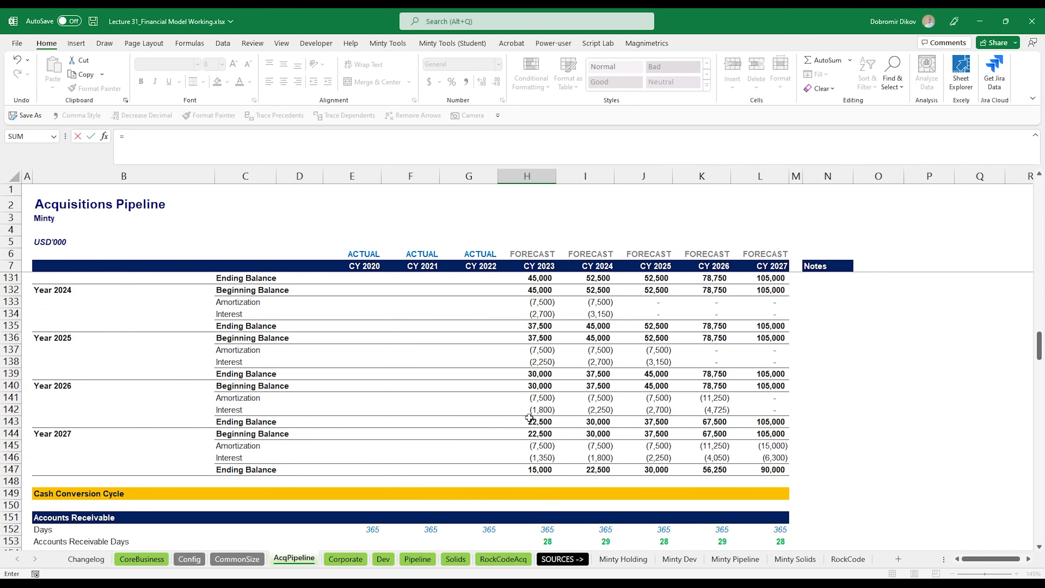
{"action": "scroll", "coordinate": [525, 429], "scroll_direction": "up", "scroll_amount": 14}
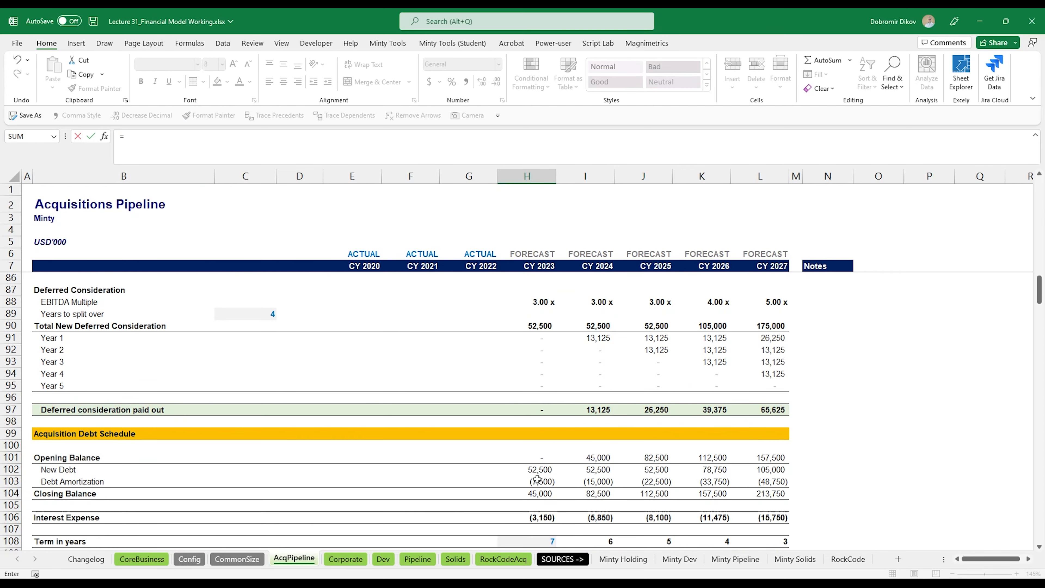
{"action": "scroll", "coordinate": [538, 480], "scroll_direction": "up", "scroll_amount": 1}
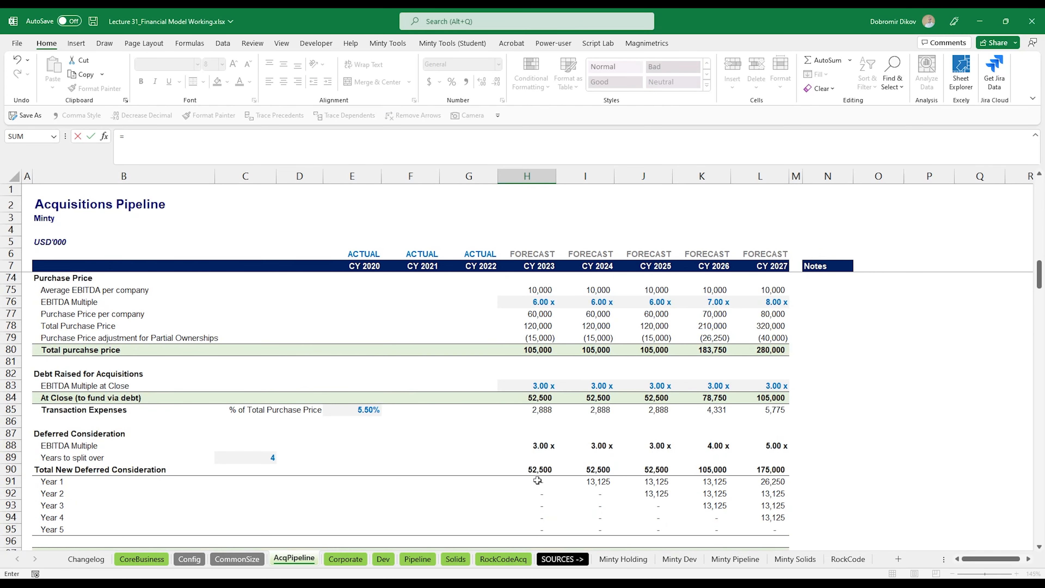
{"action": "left_click", "coordinate": [538, 350]}
{"action": "key", "text": "ctrl+Return"}
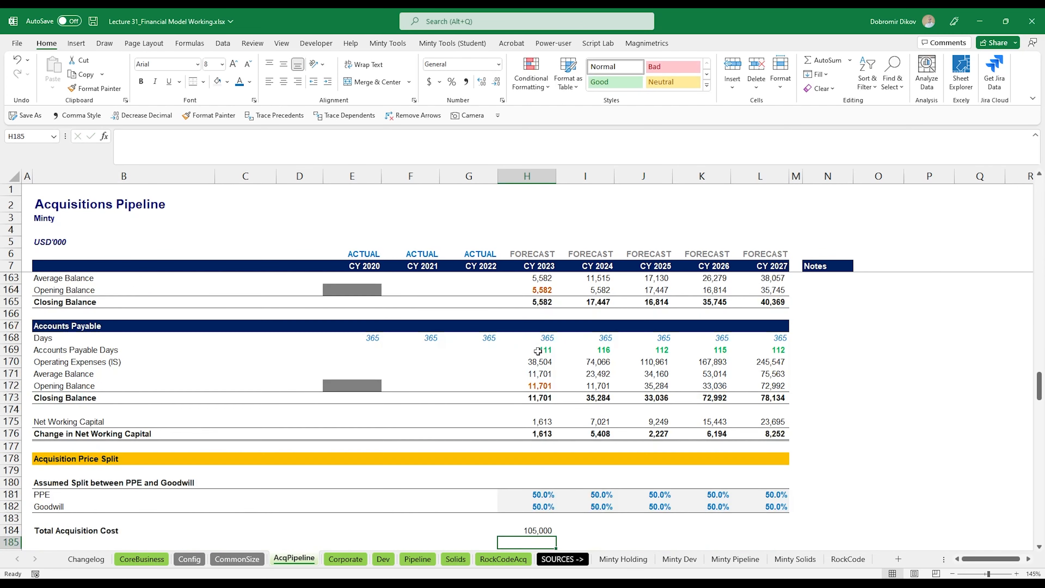
{"action": "key", "text": "shift+Right"}
{"action": "key", "text": "shift+Right"}
{"action": "key", "text": "shift+Right"}
{"action": "key", "text": "shift+Right"}
{"action": "key", "text": "ctrl+r"}
Make the Total Acquisition Cost row bold across B184:L184
{"action": "key", "text": "ctrl+Left"}
{"action": "key", "text": "ctrl+shift+Right"}
{"action": "key", "text": "ctrl+shift+Right"}
{"action": "key", "text": "ctrl+shift+Right"}
{"action": "scroll", "coordinate": [287, 348], "scroll_direction": "down", "scroll_amount": 3}
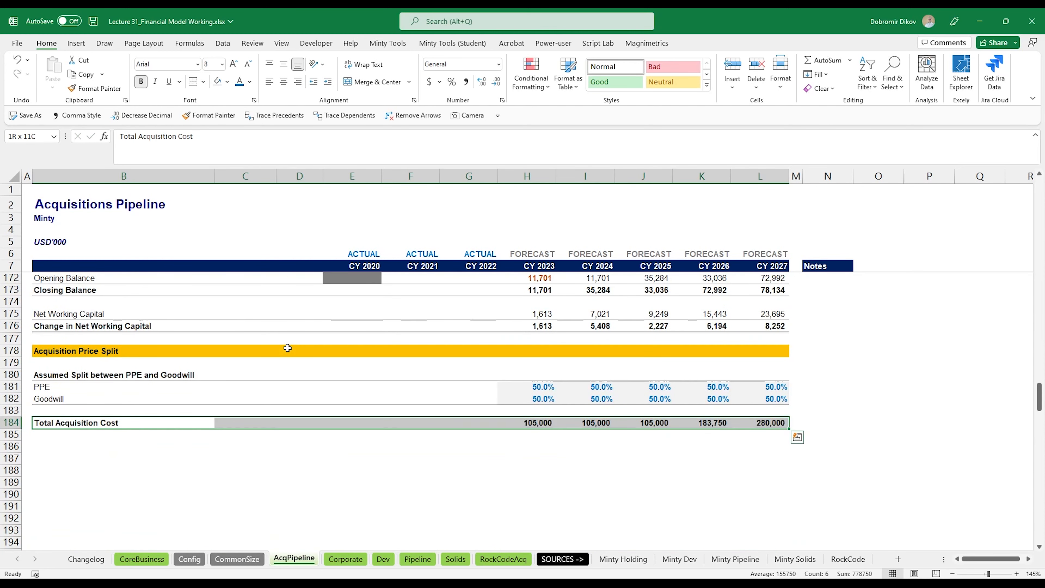
{"action": "left_click", "coordinate": [68, 434]}
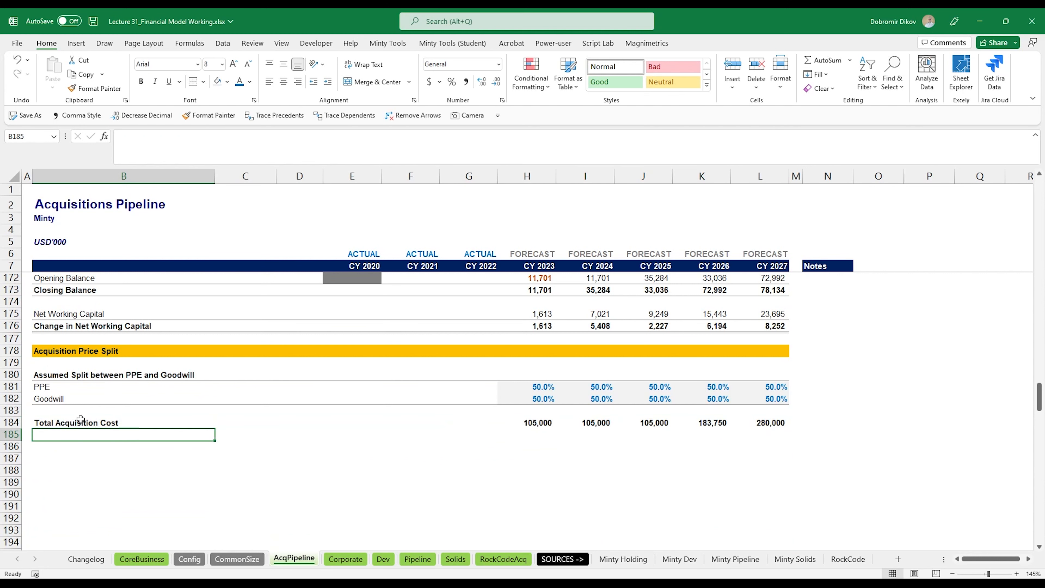
Copy the PPE and Goodwill labels from B181:B182 into B185:B186 under Total Acquisition Cost
{"action": "left_click_drag", "start_coordinate": [79, 388], "coordinate": [78, 399]}
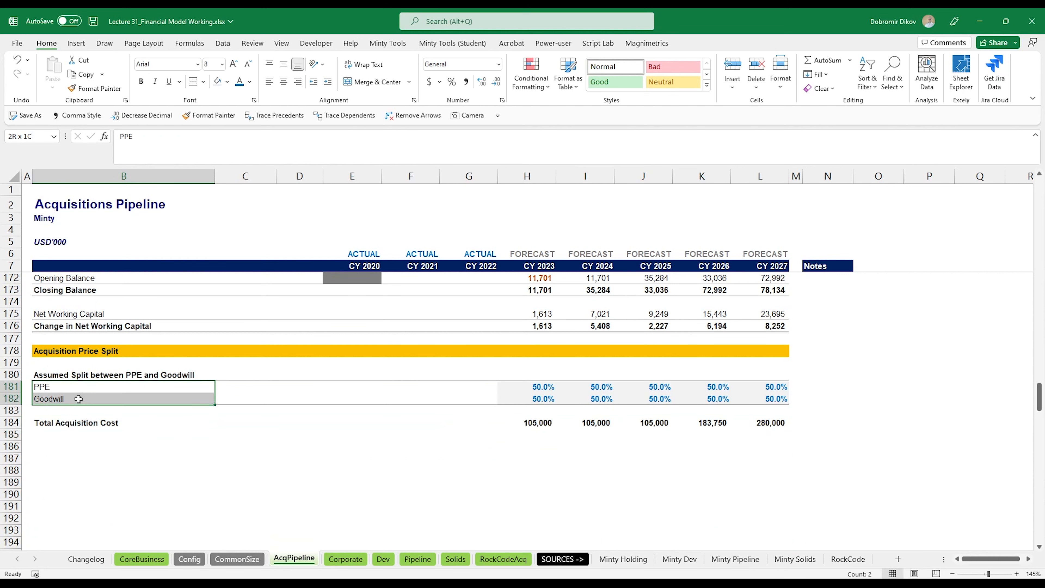
{"action": "left_click", "coordinate": [74, 433]}
{"action": "key", "text": "ctrl+b"}
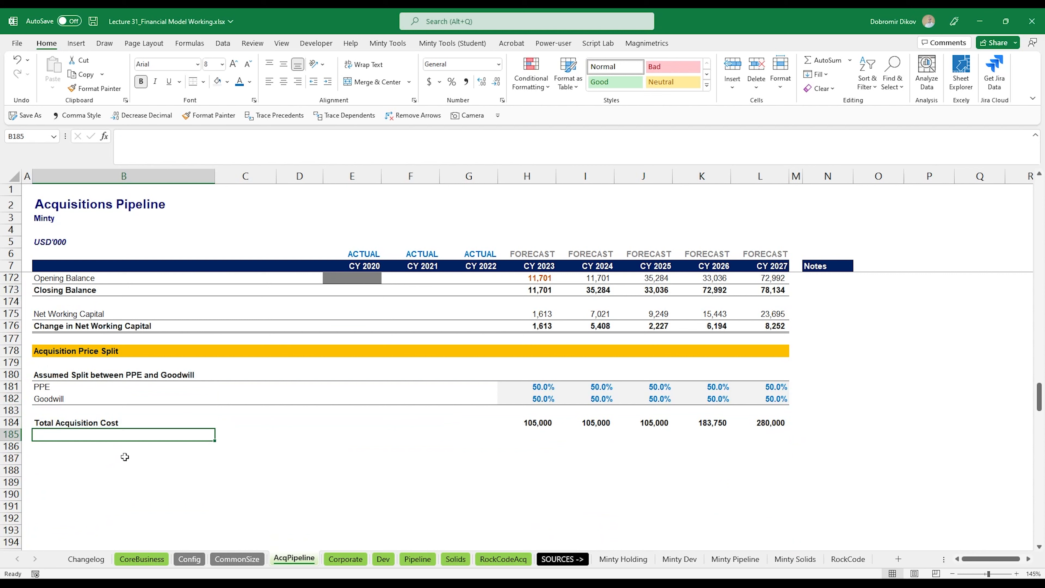
{"action": "left_click_drag", "start_coordinate": [77, 387], "coordinate": [77, 398]}
{"action": "key", "text": "ctrl+c"}
{"action": "left_click", "coordinate": [136, 435]}
{"action": "key", "text": "ctrl+v"}
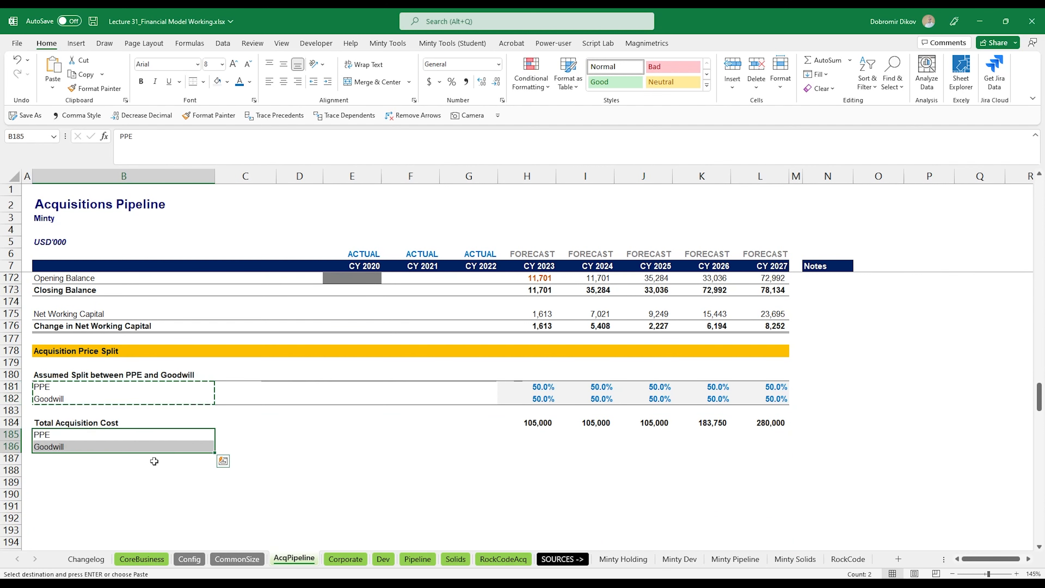
Calculate the CY 2023 PPE amount in H185 as Total Acquisition Cost times the PPE percentage, =H184*H181
{"action": "left_click", "coordinate": [534, 436]}
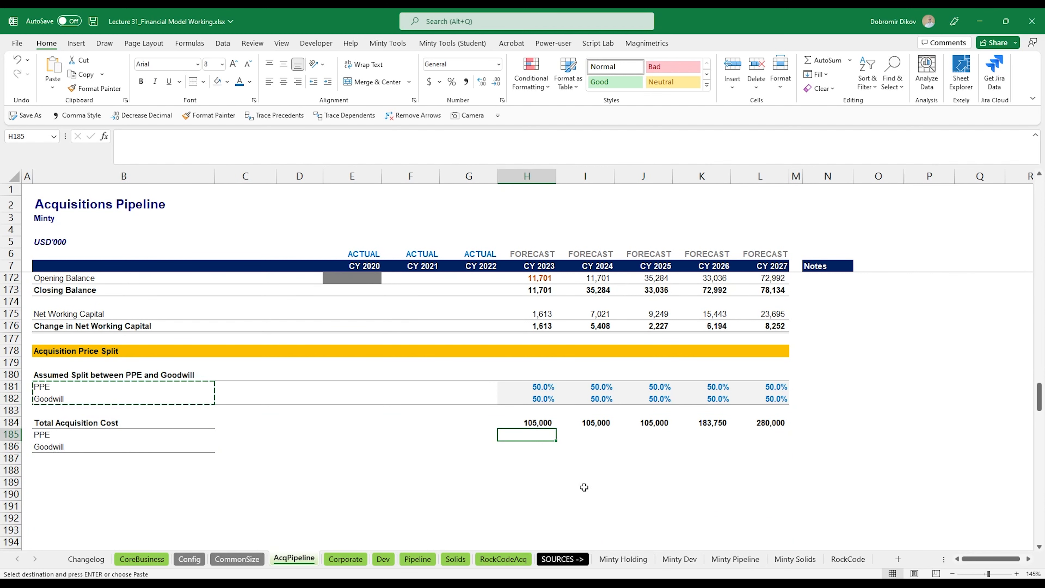
{"action": "type", "text": "="}
{"action": "key", "text": "Up"}
{"action": "type", "text": "*"}
{"action": "key", "text": "Up"}
{"action": "key", "text": "Up"}
{"action": "key", "text": "Up"}
{"action": "key", "text": "Up"}
{"action": "key", "text": "Return"}
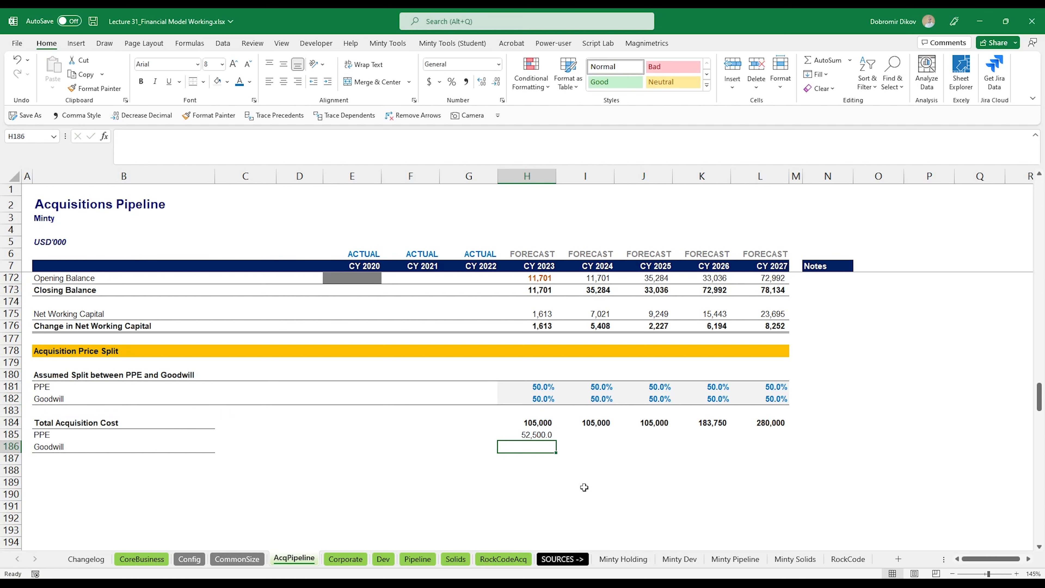
Calculate the CY 2023 Goodwill amount in H186 as Total Acquisition Cost times the Goodwill percentage, =H184*H182
{"action": "type", "text": "="}
{"action": "key", "text": "Up"}
{"action": "key", "text": "Up"}
{"action": "type", "text": "*"}
{"action": "key", "text": "Up"}
{"action": "key", "text": "Up"}
{"action": "key", "text": "Up"}
{"action": "key", "text": "Up"}
{"action": "key", "text": "Return"}
Apply the comma style to H185:H186 and fill both split formulas across to CY 2027 in column L
{"action": "key", "text": "Up"}
{"action": "key", "text": "Up"}
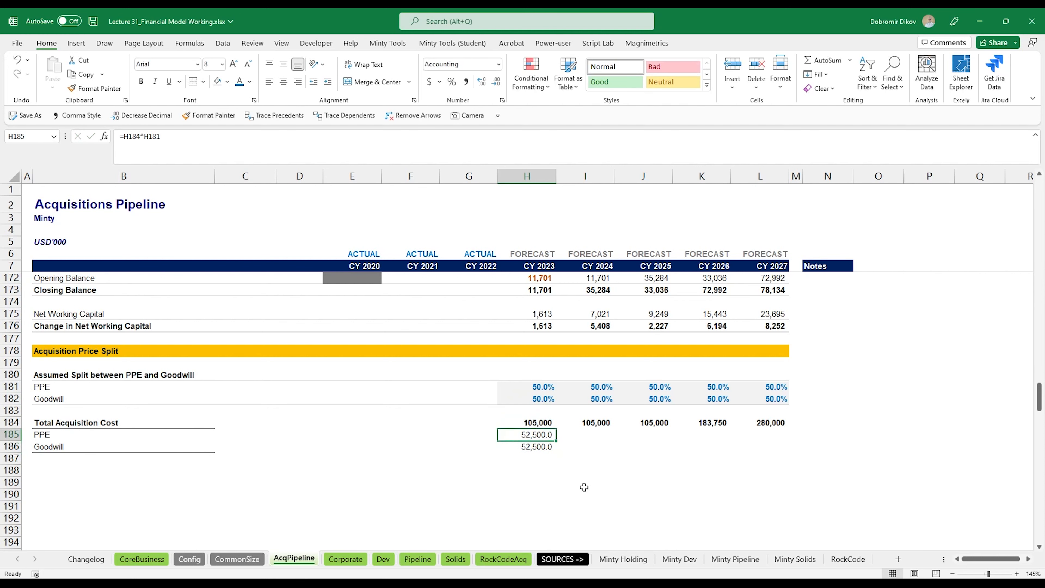
{"action": "key", "text": "shift+Down"}
{"action": "key", "text": "alt+2"}
{"action": "key", "text": "shift+Right"}
{"action": "key", "text": "shift+Right"}
{"action": "key", "text": "shift+Right"}
{"action": "key", "text": "shift+Right"}
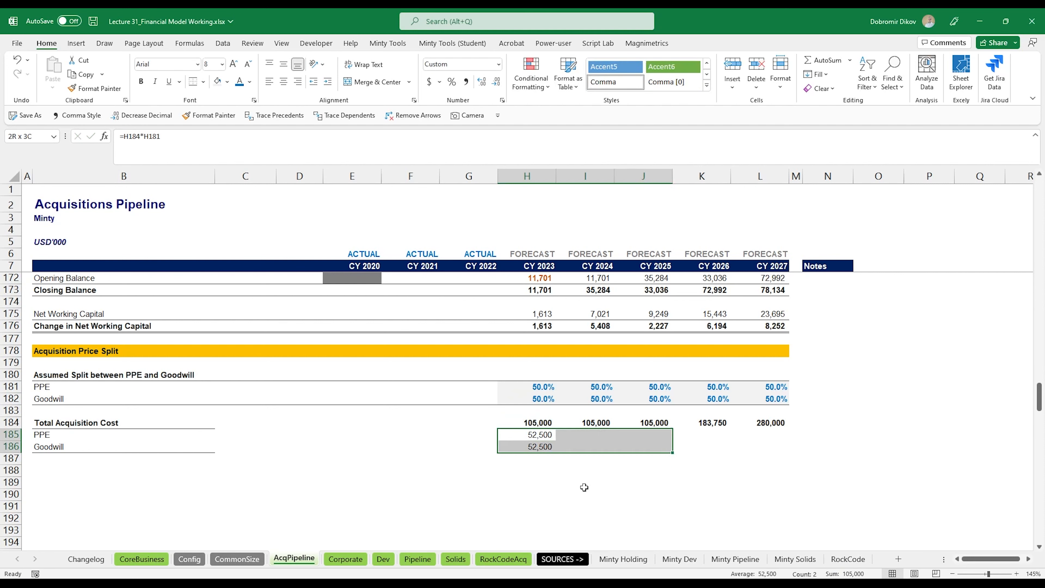
{"action": "key", "text": "ctrl+r"}
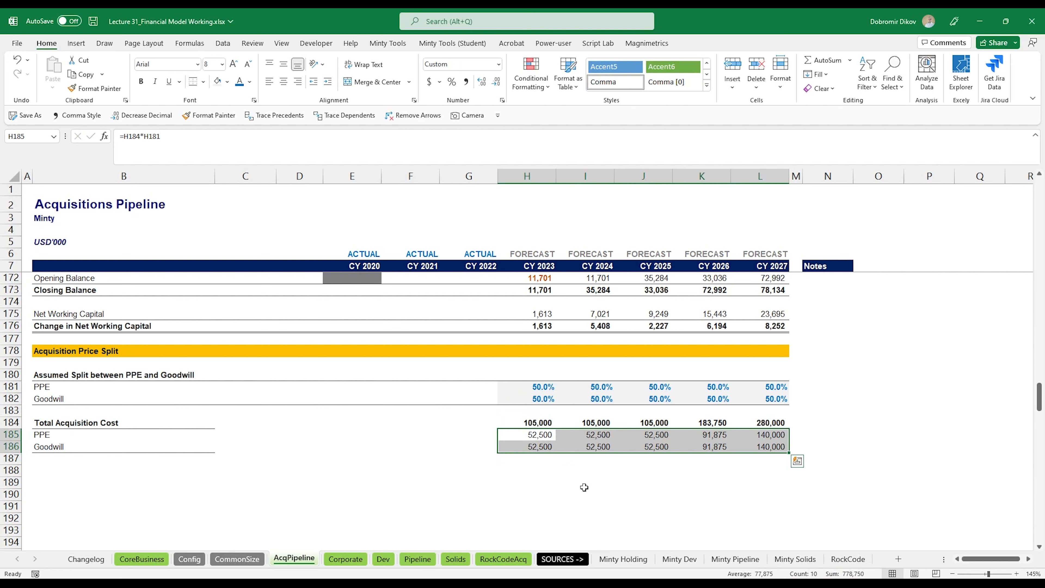
Format the PPE and Goodwill rows B185:L186 in bold with top and bottom borders and a light blue fill
{"action": "key", "text": "ctrl+Left"}
{"action": "key", "text": "ctrl+shift+Right"}
{"action": "key", "text": "ctrl+shift+Right"}
{"action": "key", "text": "shift+Down"}
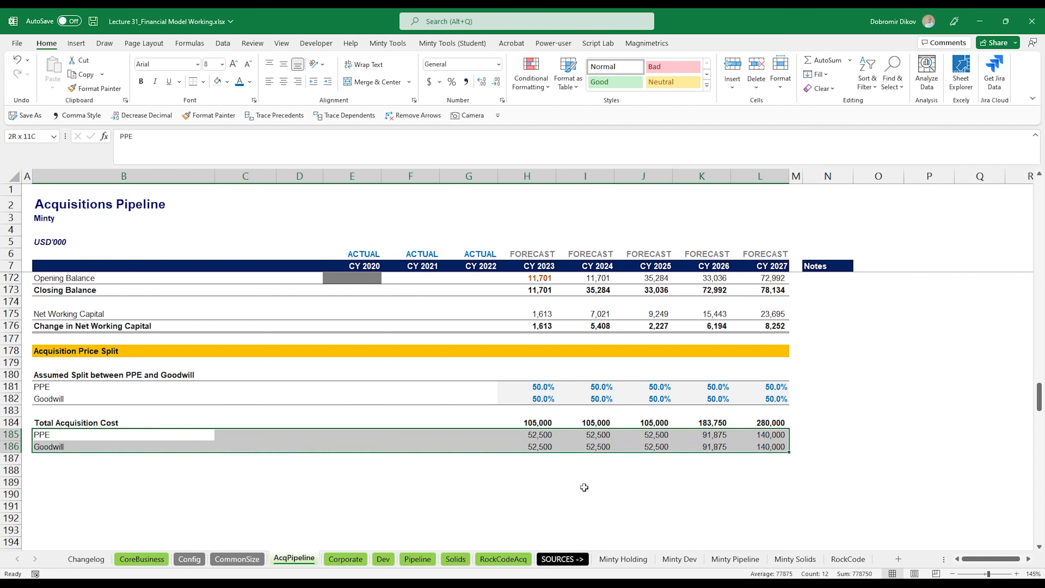
{"action": "key", "text": "ctrl+b"}
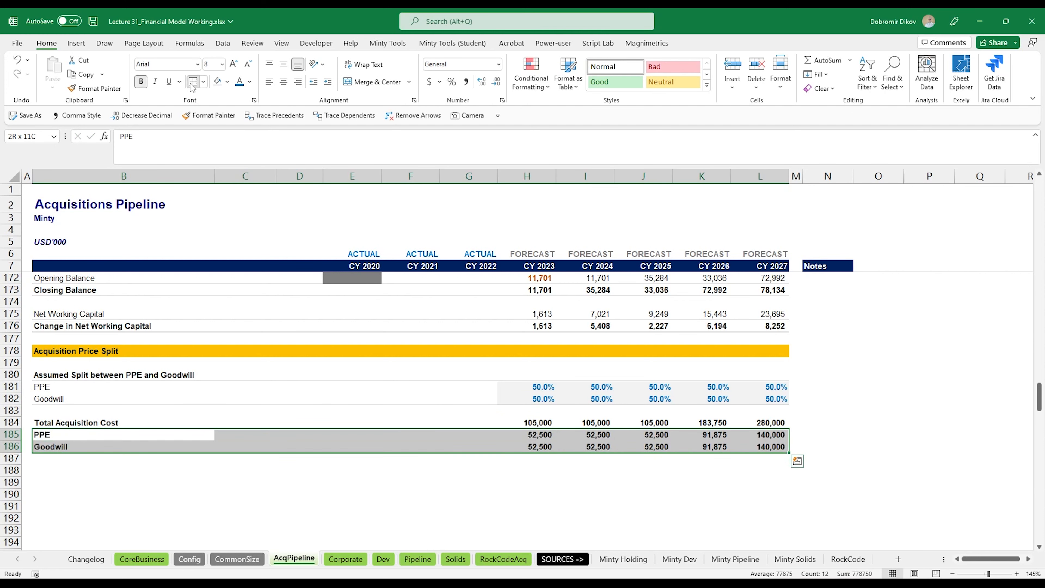
{"action": "left_click", "coordinate": [228, 82]}
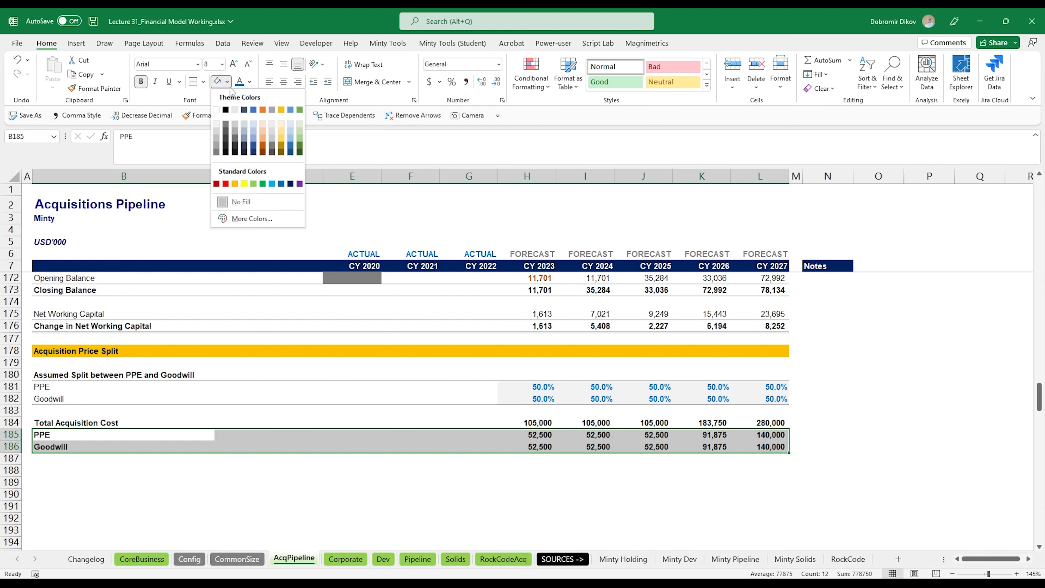
{"action": "left_click", "coordinate": [291, 125]}
{"action": "left_click", "coordinate": [325, 458]}
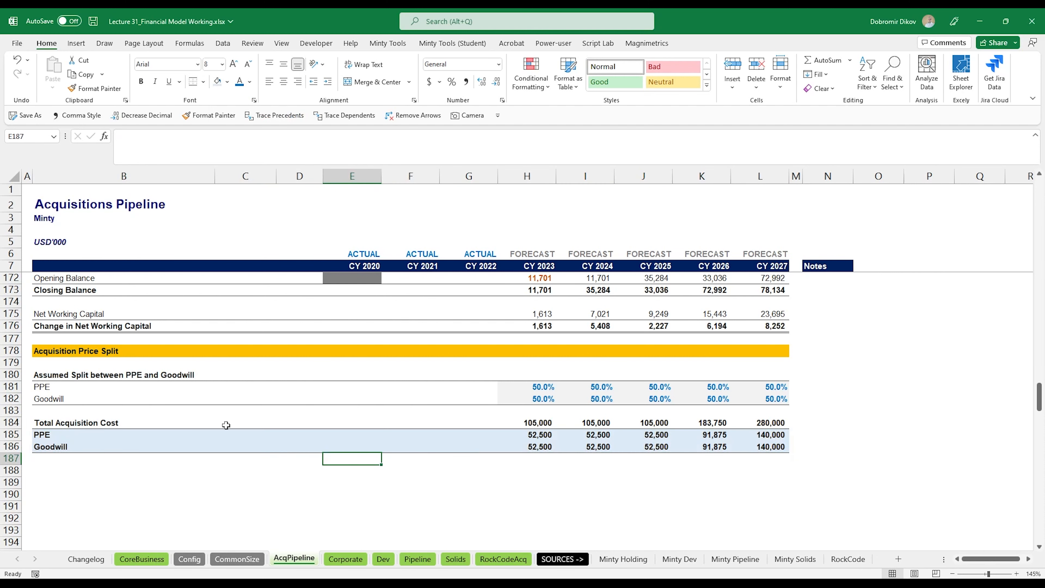
Copy the Acquisition Price Split header band to row 188 and retitle it CAPEX in Acquired companies (Growth)
{"action": "scroll", "coordinate": [530, 431], "scroll_direction": "down", "scroll_amount": 1}
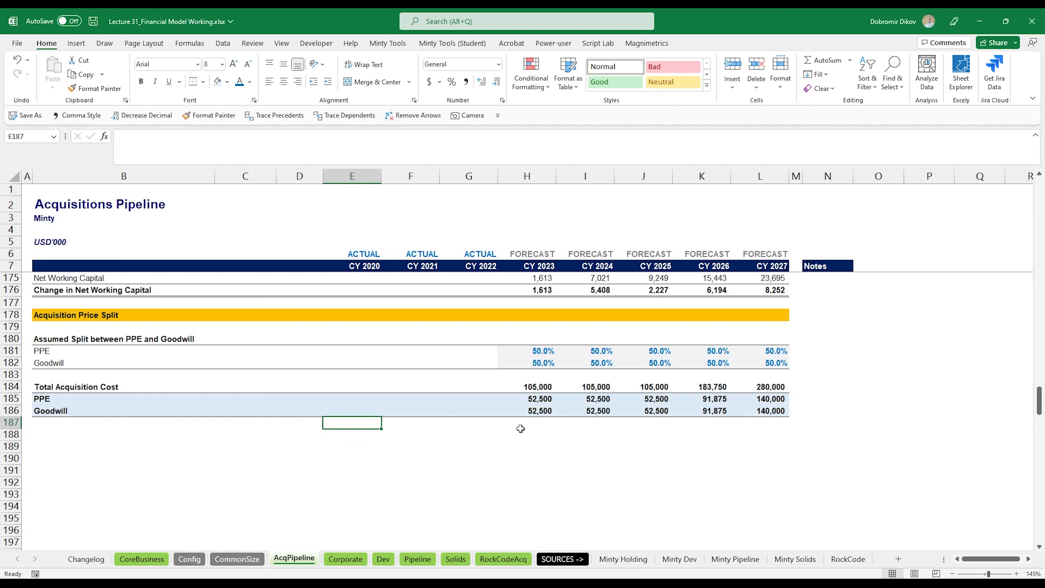
{"action": "left_click_drag", "start_coordinate": [82, 317], "coordinate": [754, 313]}
{"action": "key", "text": "ctrl+c"}
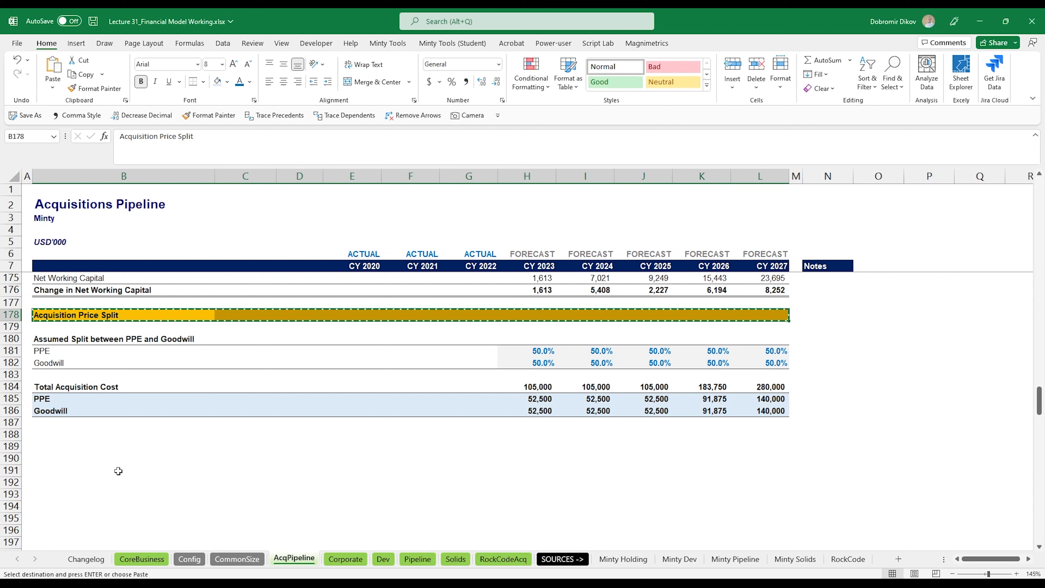
{"action": "left_click", "coordinate": [71, 433]}
{"action": "key", "text": "ctrl+v"}
{"action": "left_click", "coordinate": [103, 438]}
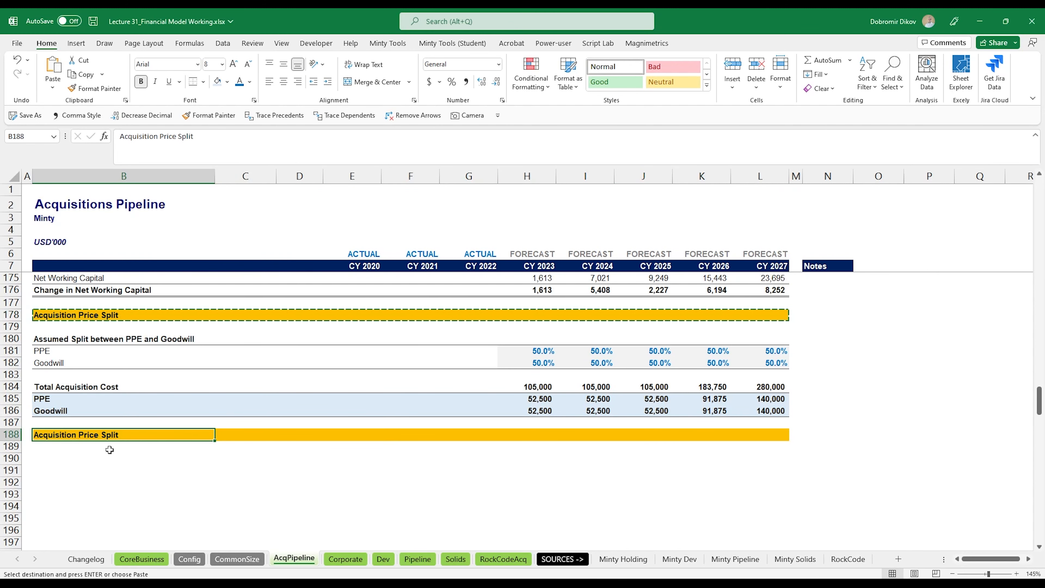
{"action": "type", "text": "CAPEX in Acquired companies (Growt"}
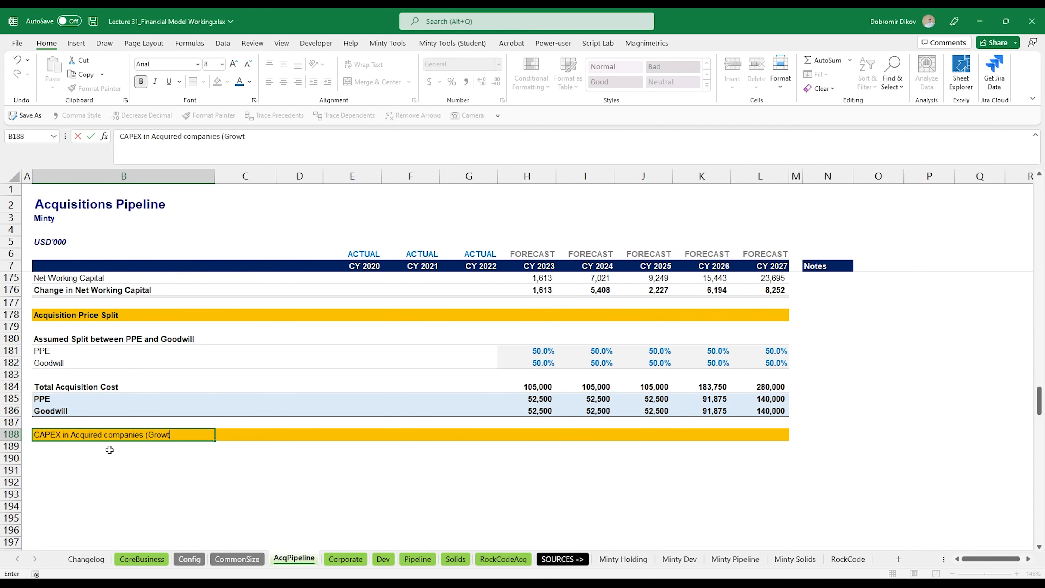
{"action": "type", "text": "h)"}
{"action": "key", "text": "Return"}
Label B190 as Acquired Companies and list Year 1 to Year 5 in B191:B195
{"action": "key", "text": "Return"}
{"action": "type", "text": "Acquire"}
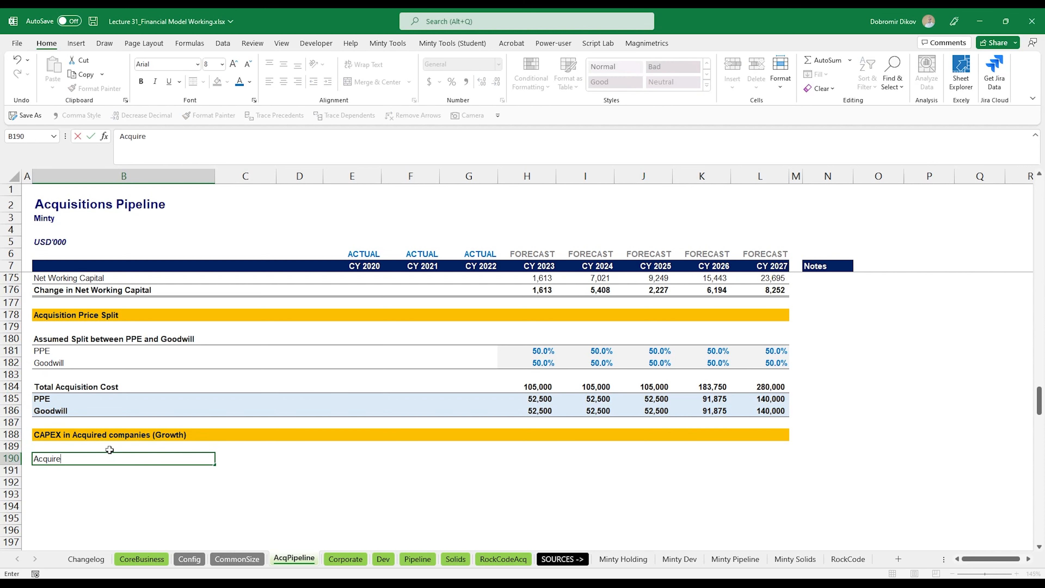
{"action": "type", "text": "d Companies"}
{"action": "key", "text": "Return"}
{"action": "type", "text": "Year 1"}
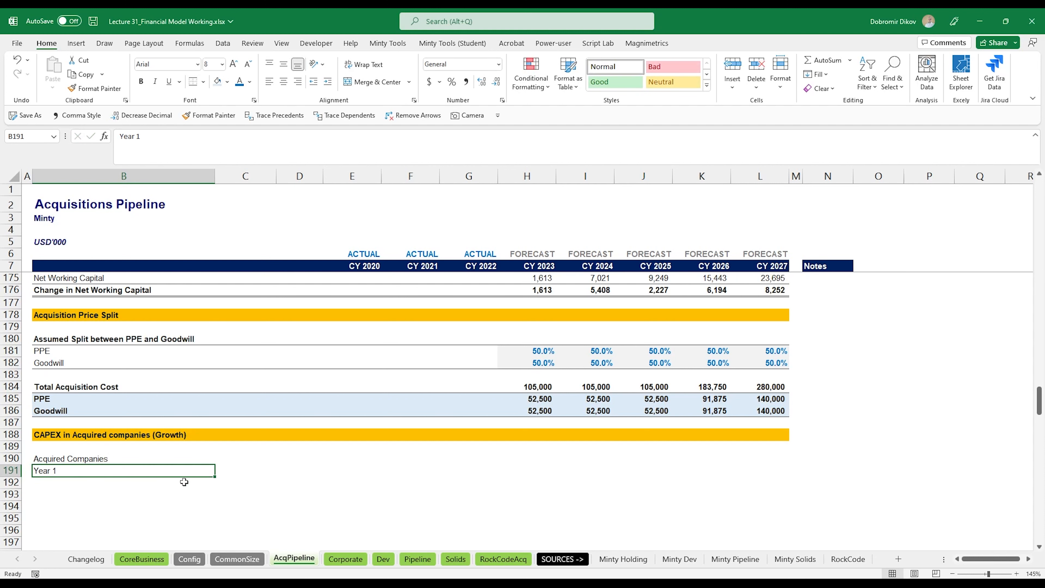
{"action": "left_click_drag", "start_coordinate": [215, 476], "coordinate": [200, 522]}
Link Year 1 acquired companies in H191 to the Companies in Year 1 count in H22
{"action": "left_click", "coordinate": [534, 469]}
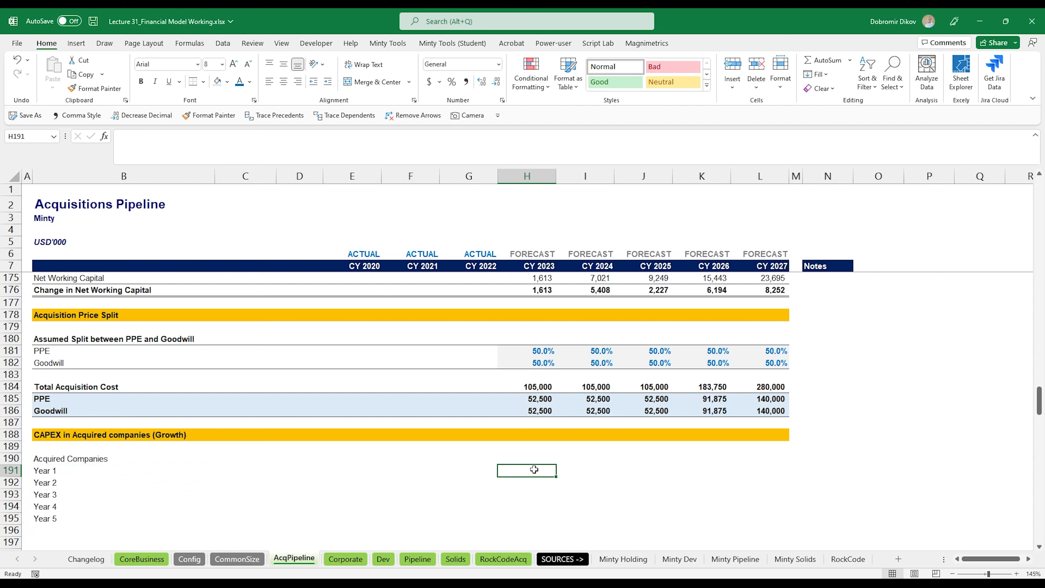
{"action": "type", "text": "="}
{"action": "scroll", "coordinate": [531, 461], "scroll_direction": "up", "scroll_amount": 20}
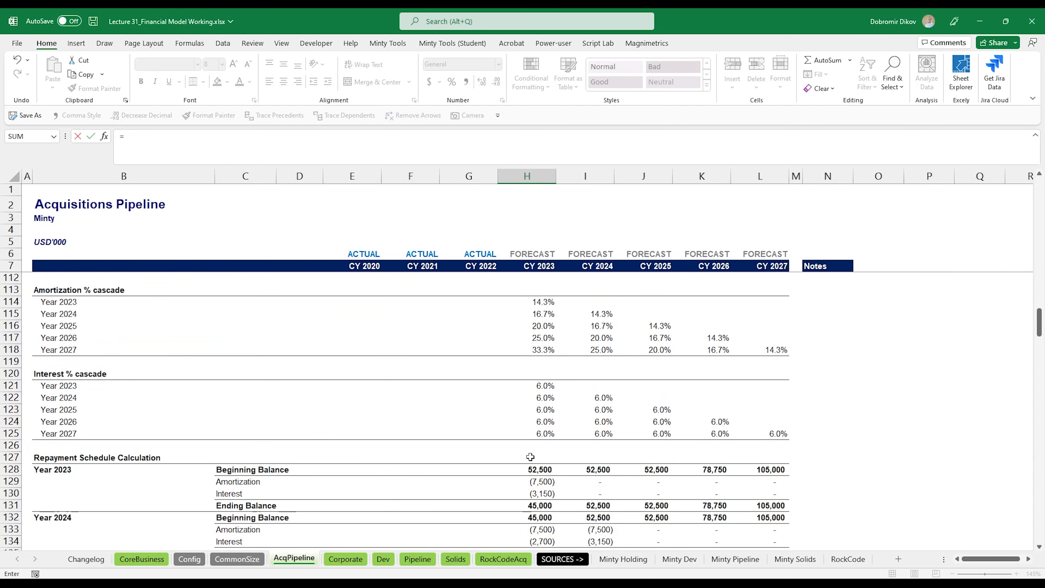
{"action": "scroll", "coordinate": [530, 457], "scroll_direction": "up", "scroll_amount": 20}
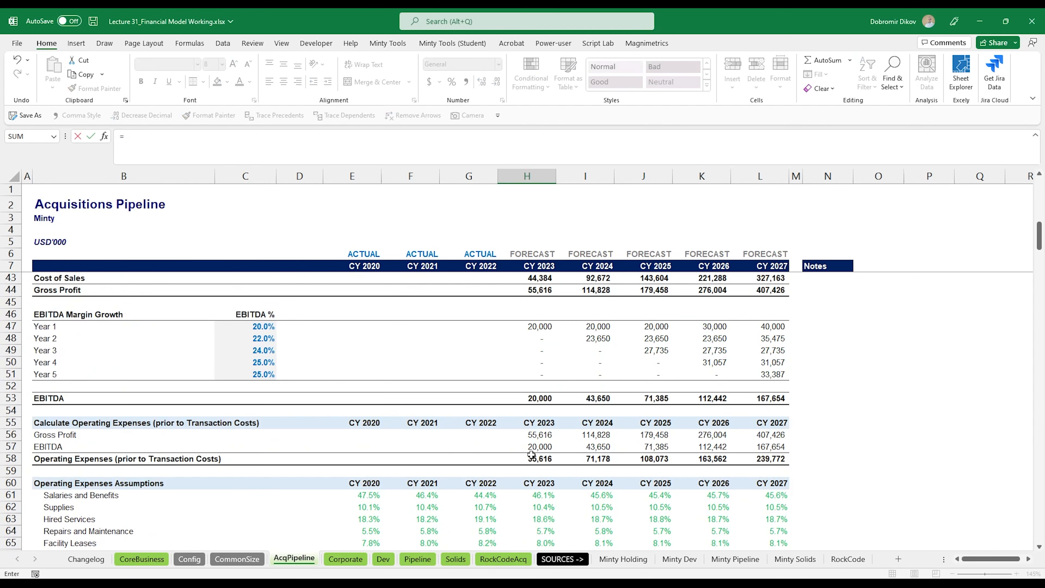
{"action": "scroll", "coordinate": [531, 455], "scroll_direction": "up", "scroll_amount": 12}
{"action": "scroll", "coordinate": [533, 469], "scroll_direction": "down", "scroll_amount": 1}
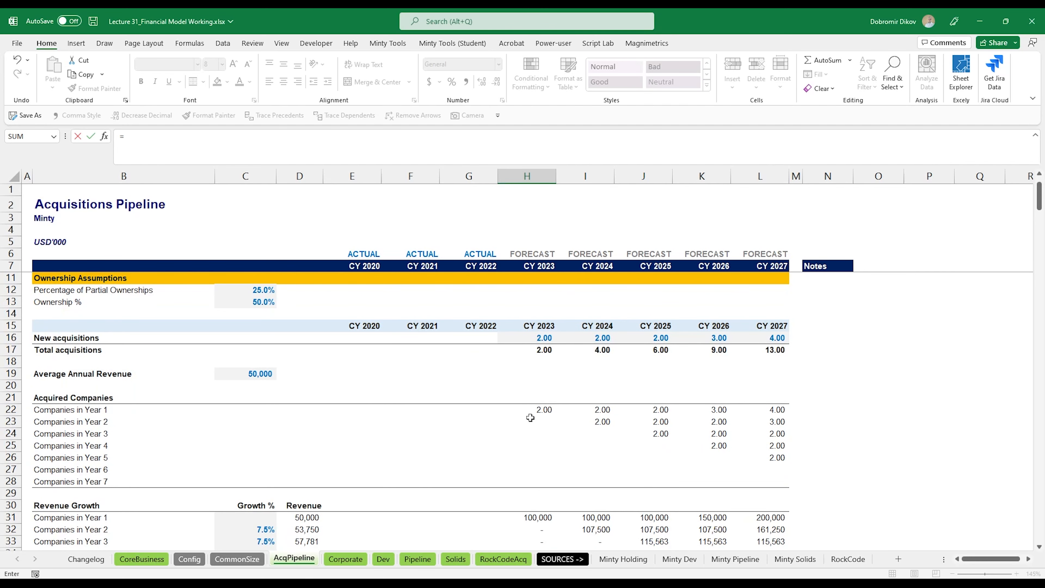
{"action": "left_click", "coordinate": [541, 410]}
{"action": "key", "text": "Return"}
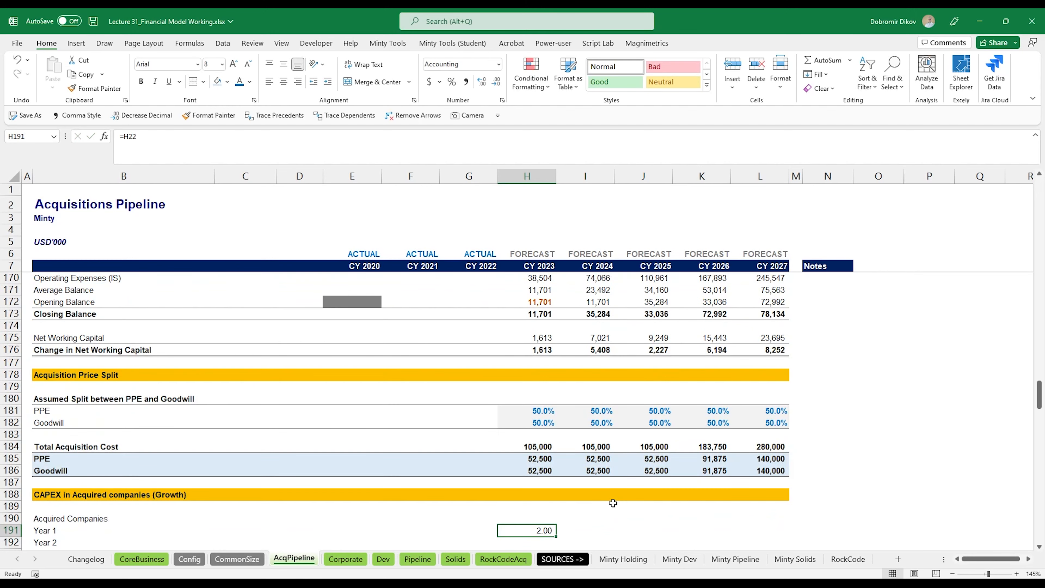
Fill the H191 link across to CY 2027 in column L and down to Year 5 in row 195
{"action": "key", "text": "shift+Right"}
{"action": "key", "text": "shift+Right"}
{"action": "key", "text": "shift+Right"}
{"action": "key", "text": "shift+Right"}
{"action": "key", "text": "ctrl+r"}
{"action": "scroll", "coordinate": [691, 499], "scroll_direction": "down", "scroll_amount": 2}
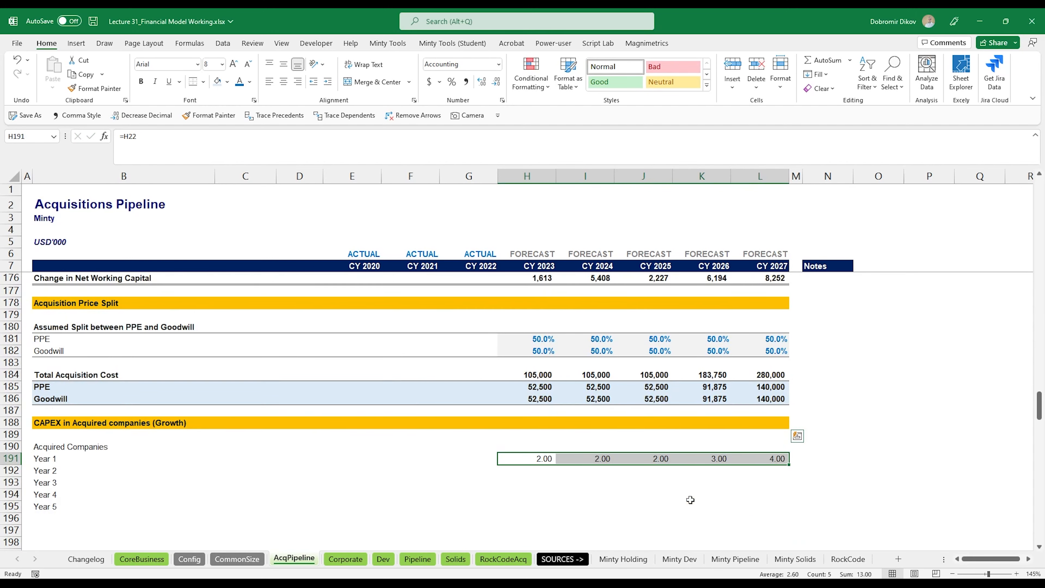
{"action": "scroll", "coordinate": [691, 500], "scroll_direction": "down", "scroll_amount": 2}
{"action": "key", "text": "shift+Down"}
{"action": "key", "text": "shift+Down"}
{"action": "key", "text": "shift+Down"}
{"action": "key", "text": "shift+Down"}
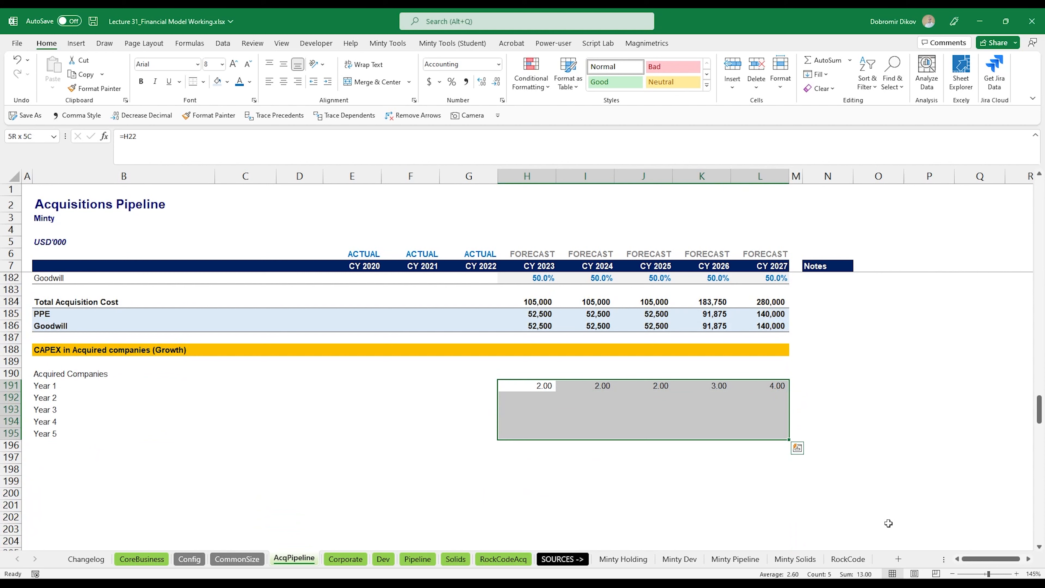
{"action": "key", "text": "ctrl+d"}
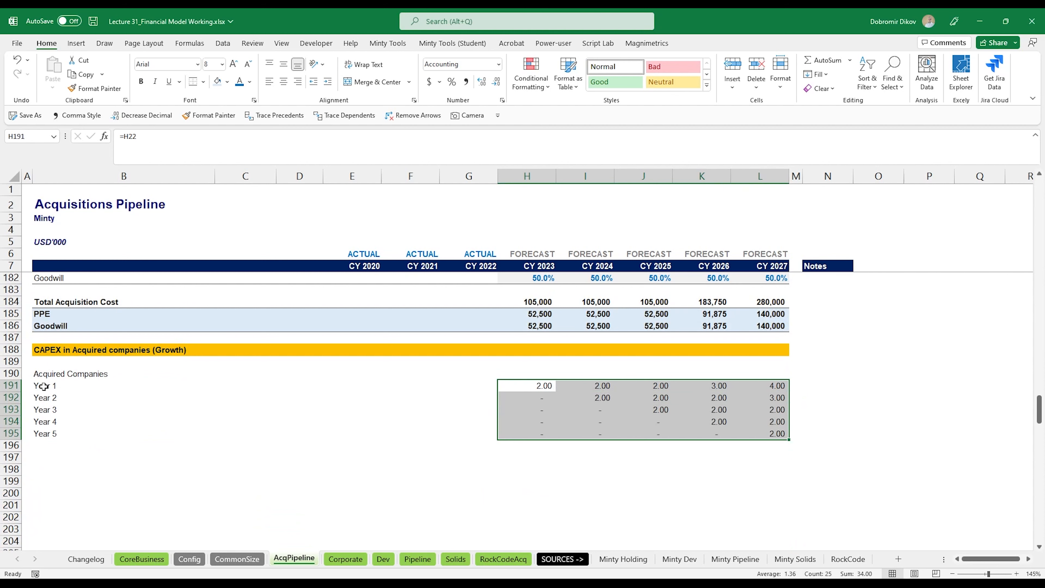
Format the Acquired Companies block with a bold heading, top and bottom borders on B191:L195, and indented Year 1 to Year 5 labels
{"action": "left_click_drag", "start_coordinate": [42, 387], "coordinate": [776, 432]}
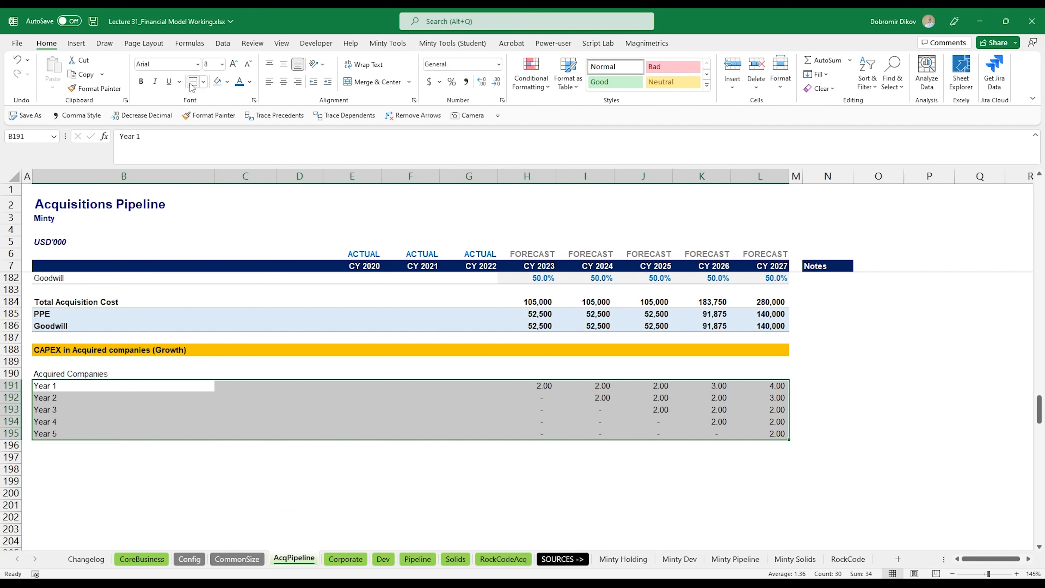
{"action": "key", "text": "ctrl+b"}
{"action": "left_click_drag", "start_coordinate": [73, 385], "coordinate": [70, 432]}
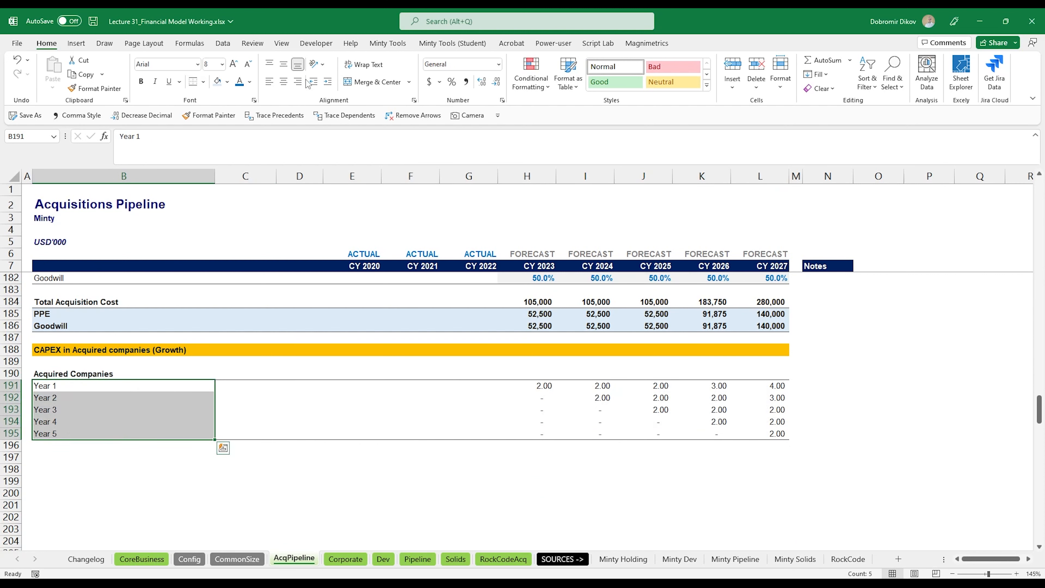
{"action": "left_click", "coordinate": [327, 81]}
Copy the Acquired Companies block B190:L195 to B197 and retitle the copy CAPEX
{"action": "left_click_drag", "start_coordinate": [74, 373], "coordinate": [782, 433]}
{"action": "key", "text": "ctrl+c"}
{"action": "left_click", "coordinate": [40, 456]}
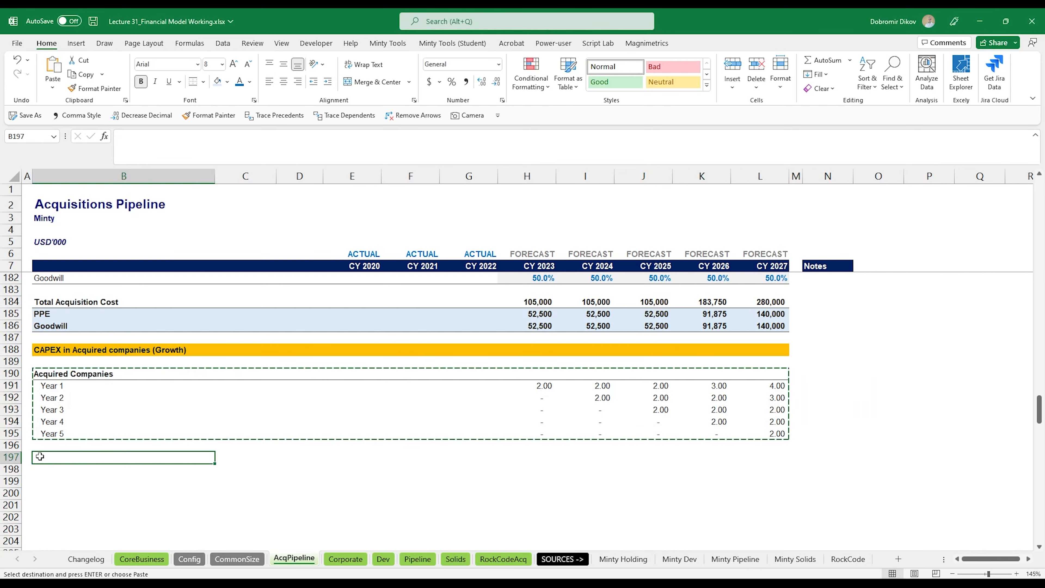
{"action": "key", "text": "ctrl+v"}
{"action": "type", "text": "CAPEX"}
{"action": "key", "text": "Tab"}
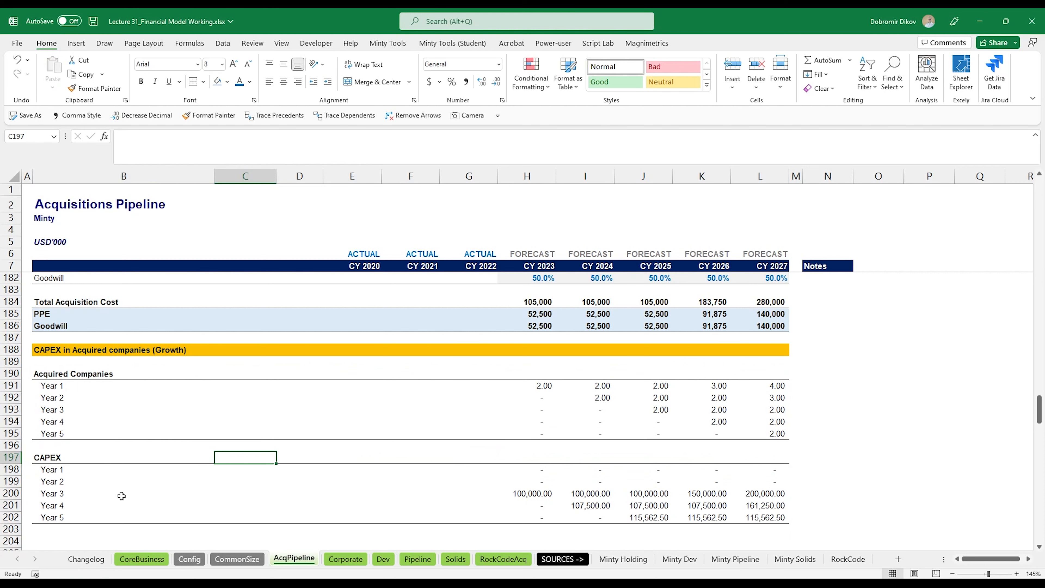
Add the column heading CAPEX per year in C197
{"action": "type", "text": "Ca"}
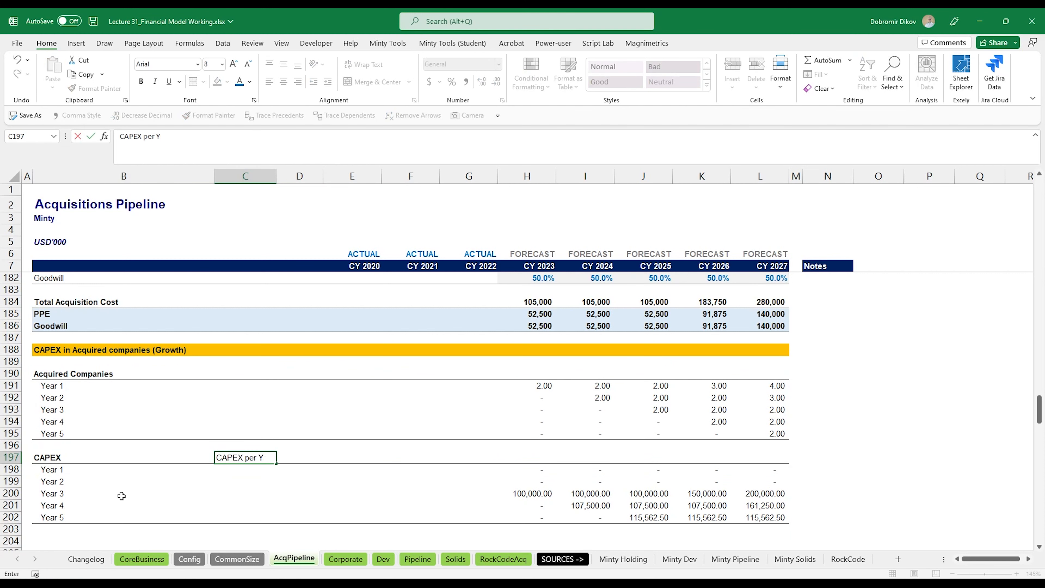
{"action": "type", "text": "PEX per year"}
{"action": "key", "text": "Return"}
Shade the CAPEX per year cells C198:C202 light grey as input cells
{"action": "key", "text": "shift+Down"}
{"action": "key", "text": "shift+Down"}
{"action": "key", "text": "shift+Down"}
{"action": "key", "text": "shift+Down"}
{"action": "key", "text": "shift+Down"}
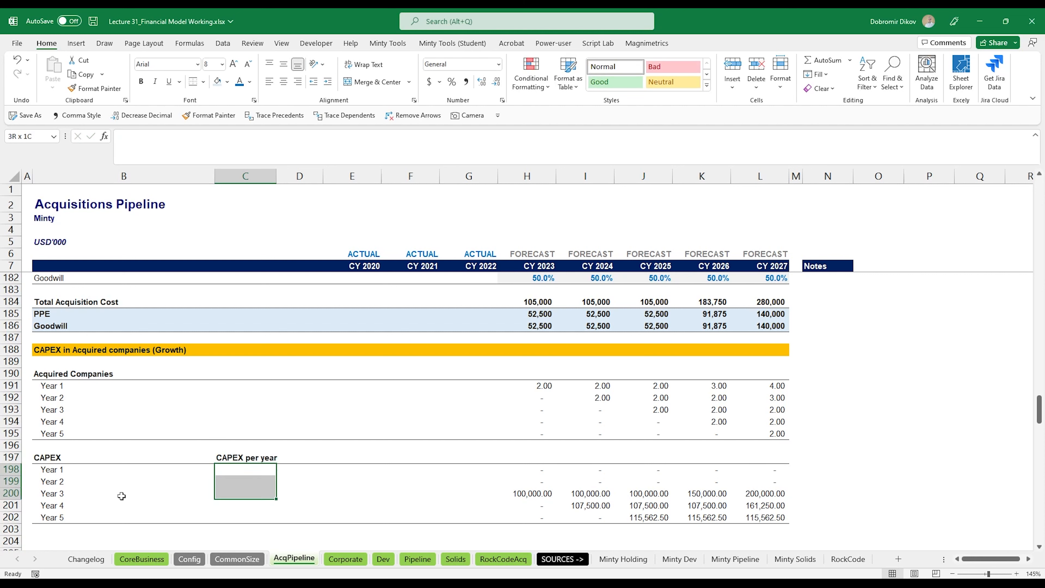
{"action": "key", "text": "shift+Up"}
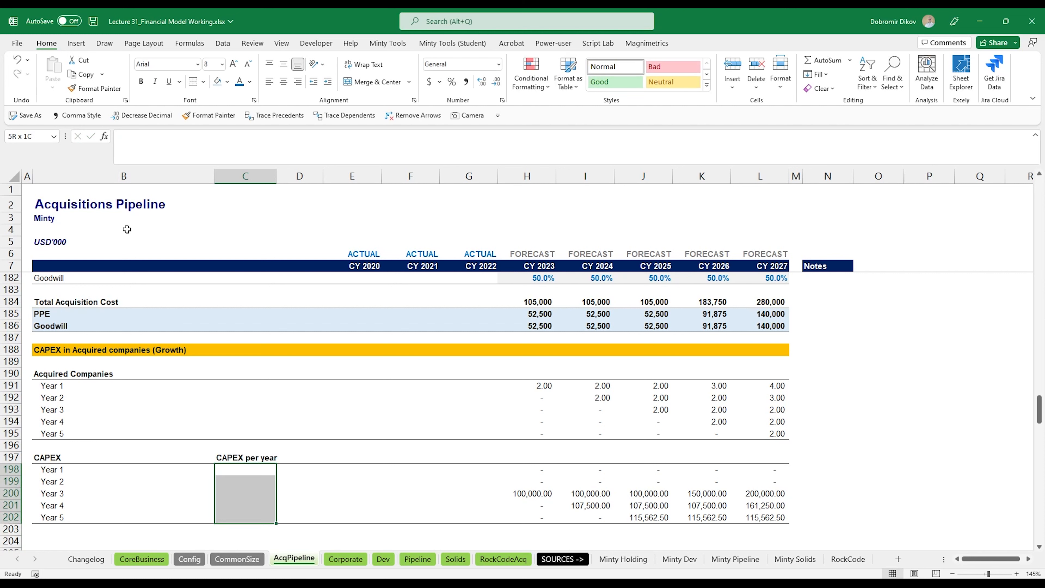
{"action": "left_click", "coordinate": [228, 83]}
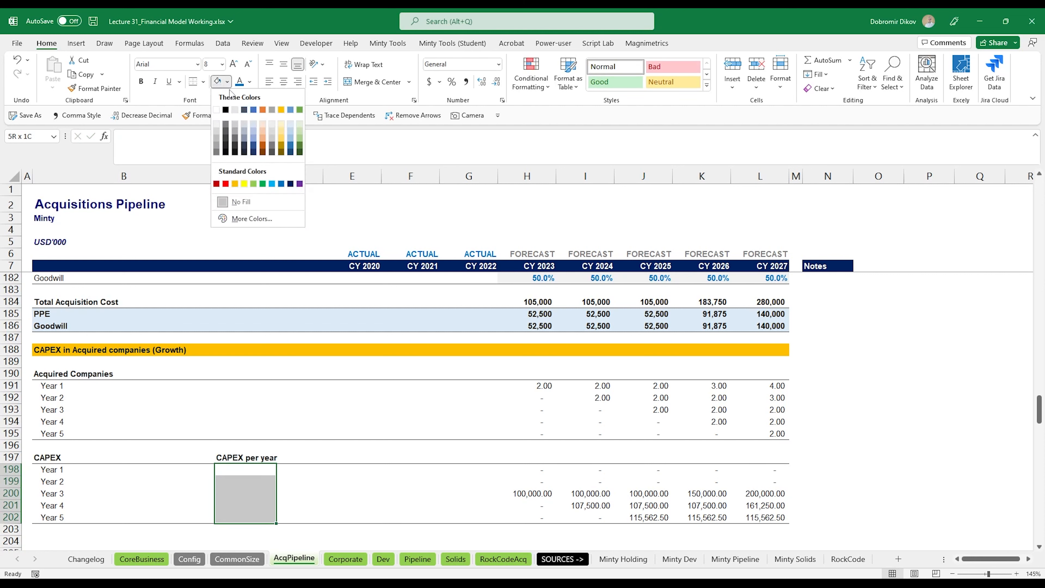
{"action": "left_click", "coordinate": [218, 123]}
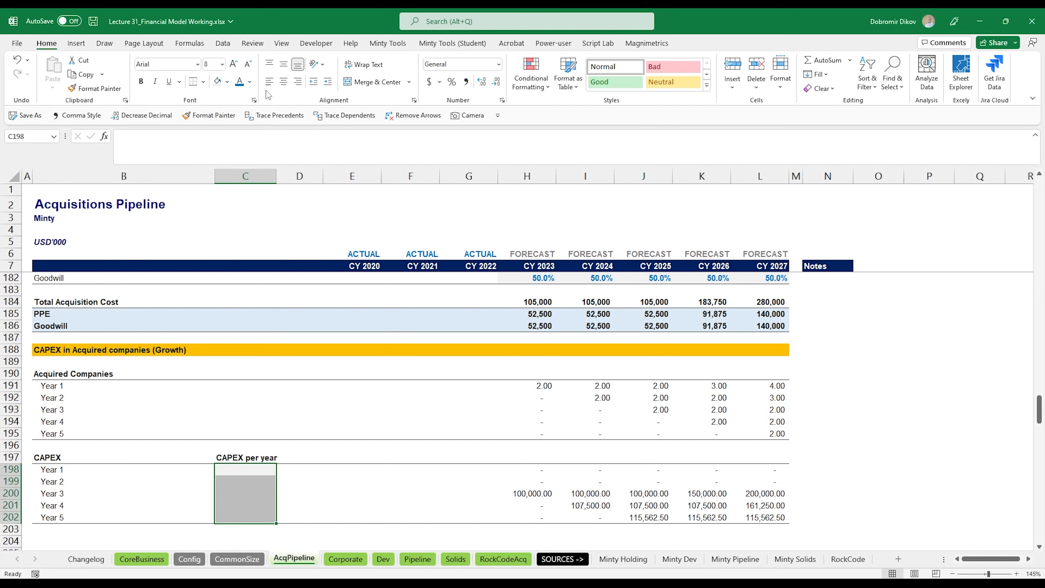
Format C198:C202 as bold blue comma-style numbers without decimals and enter 1000 in every cell
{"action": "left_click", "coordinate": [466, 81]}
{"action": "left_click", "coordinate": [495, 82]}
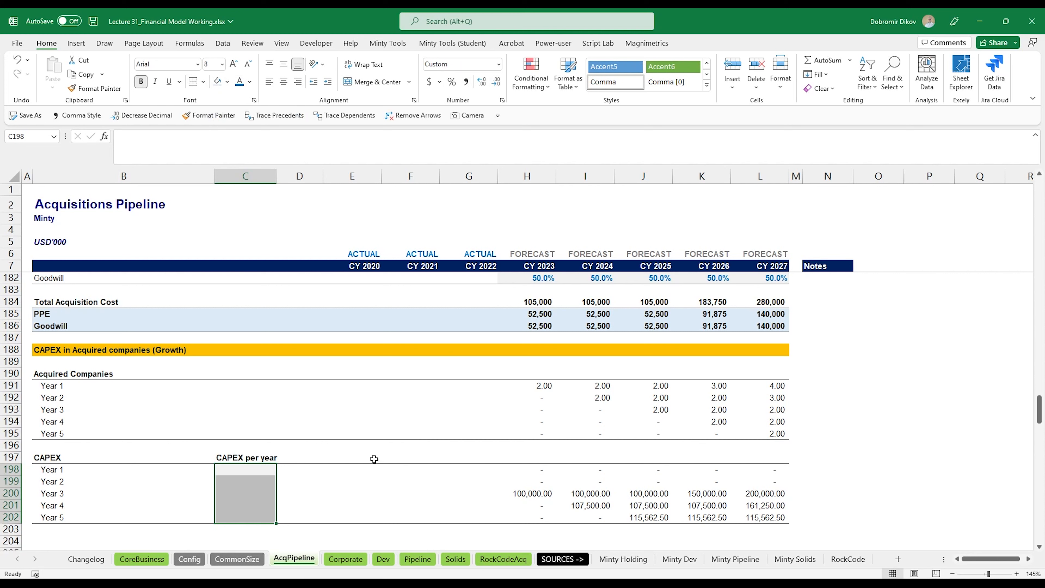
{"action": "type", "text": "1000"}
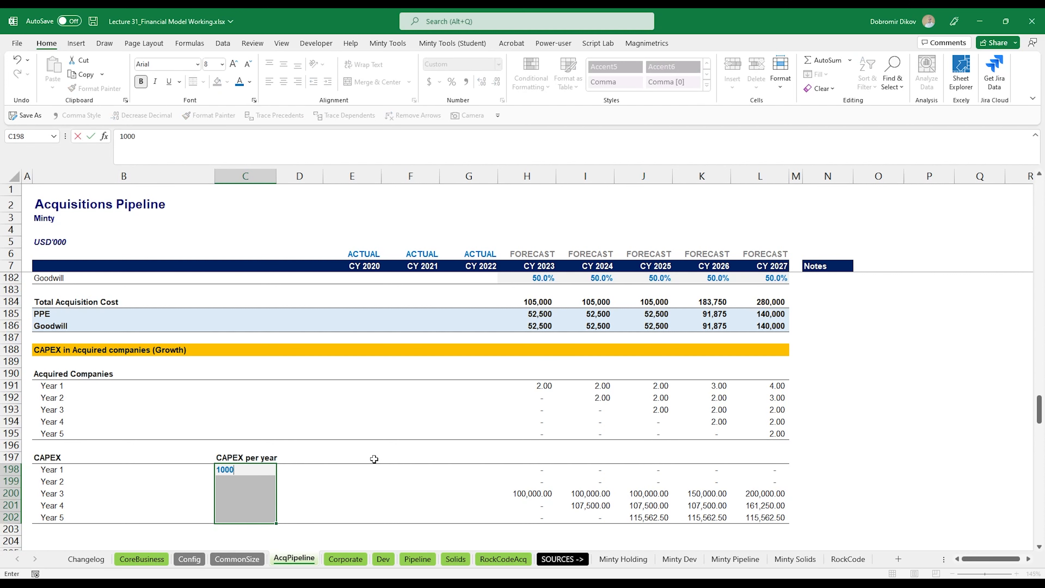
{"action": "key", "text": "ctrl+Return"}
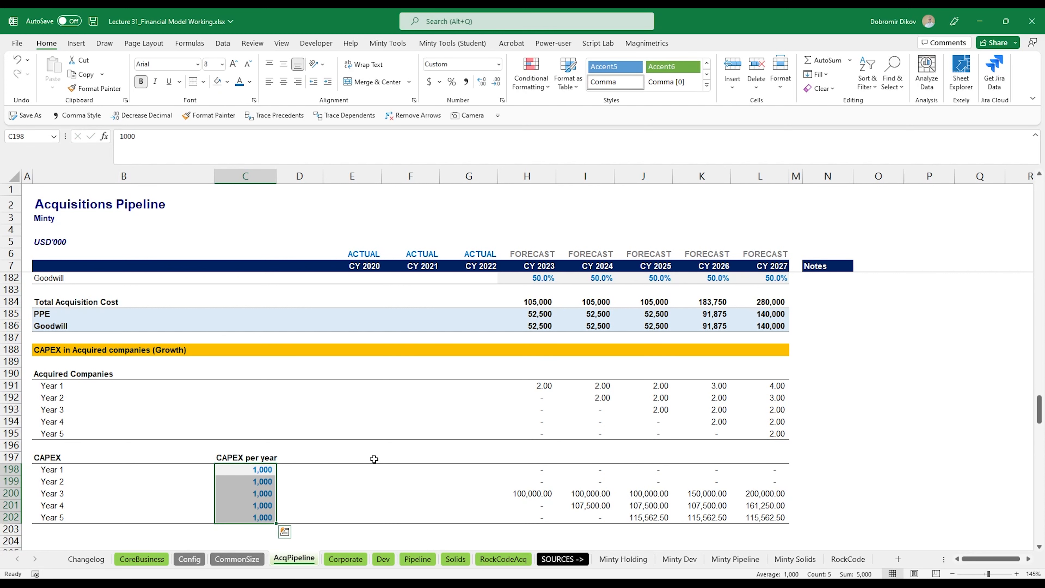
Clear the copied values from the CAPEX block H198:L202
{"action": "key", "text": "Right"}
{"action": "key", "text": "Right"}
{"action": "key", "text": "Right"}
{"action": "key", "text": "Right"}
{"action": "key", "text": "Right"}
{"action": "key", "text": "shift+Right"}
{"action": "key", "text": "shift+Right"}
{"action": "key", "text": "shift+Right"}
{"action": "key", "text": "shift+Right"}
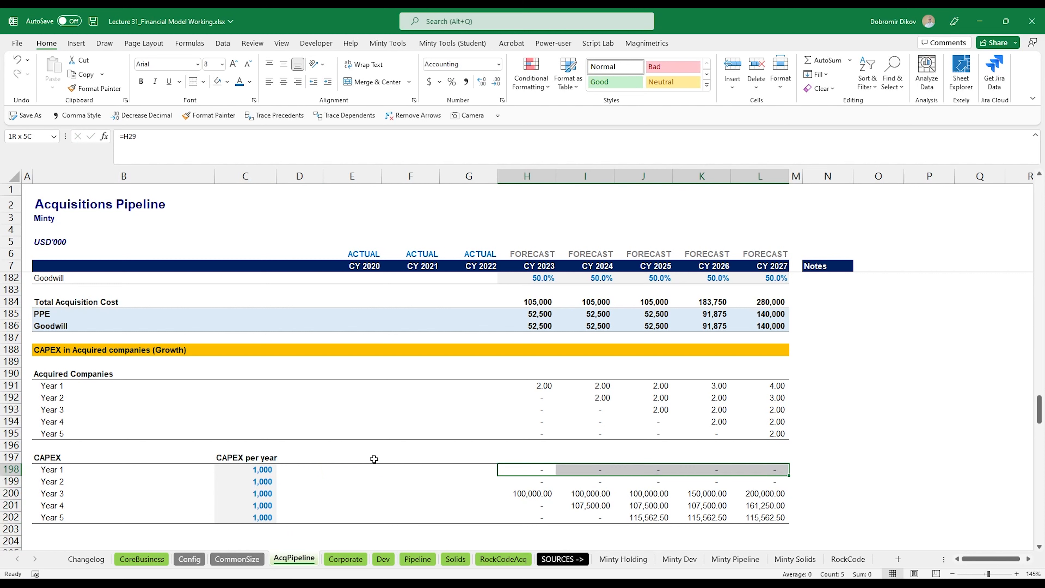
{"action": "key", "text": "shift+Down"}
{"action": "key", "text": "shift+Down"}
{"action": "key", "text": "shift+Down"}
{"action": "key", "text": "shift+Down"}
{"action": "key", "text": "Delete"}
{"action": "key", "text": "shift+BackSpace"}
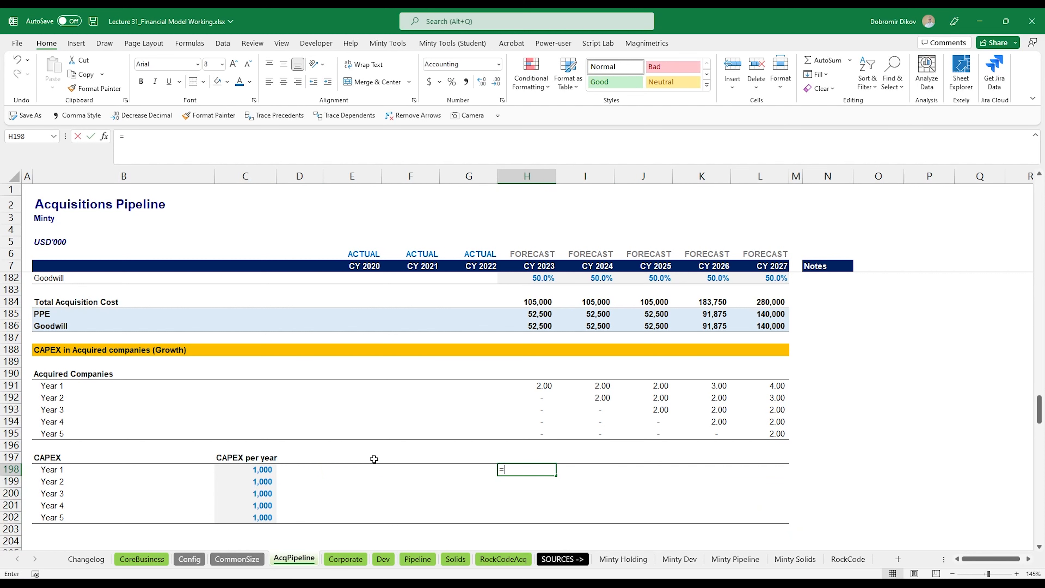
Enter =$C198*H191 in H198 to multiply the yearly CAPEX by the number of Year 1 acquired companies
{"action": "type", "text": "="}
{"action": "key", "text": "ctrl+Left"}
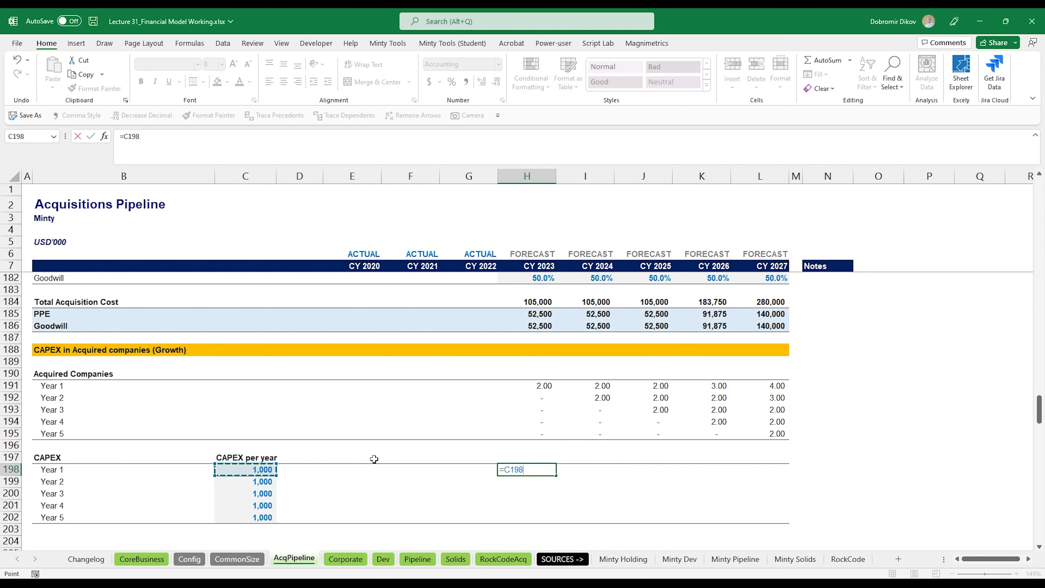
{"action": "key", "text": "F4"}
{"action": "key", "text": "F4"}
{"action": "key", "text": "F4"}
{"action": "type", "text": "*"}
{"action": "key", "text": "Up"}
{"action": "key", "text": "Up"}
{"action": "key", "text": "Up"}
{"action": "key", "text": "Up"}
{"action": "key", "text": "Up"}
{"action": "key", "text": "Up"}
{"action": "key", "text": "Up"}
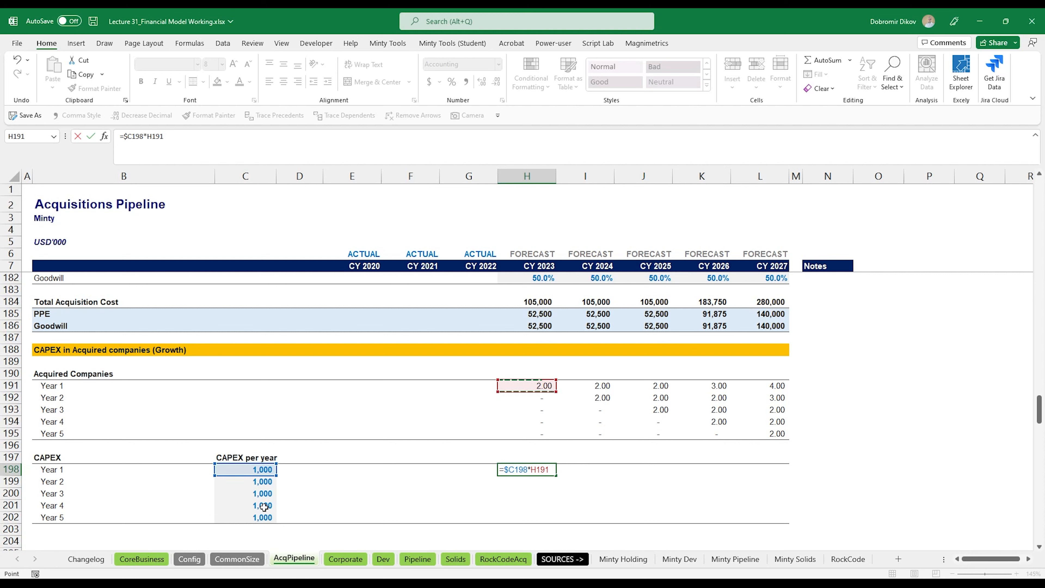
{"action": "key", "text": "ctrl+Return"}
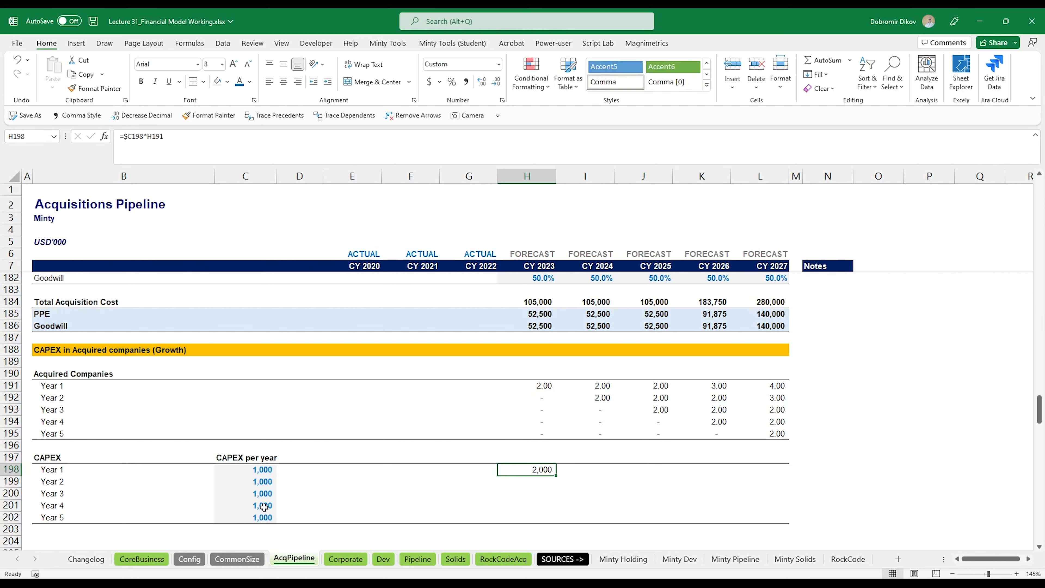
Fill the H198 formula across to CY 2027 in column L and down to Year 5 in row 202
{"action": "key", "text": "shift+Right"}
{"action": "key", "text": "shift+Right"}
{"action": "key", "text": "shift+Right"}
{"action": "key", "text": "shift+Right"}
{"action": "key", "text": "ctrl+r"}
{"action": "key", "text": "shift+Down"}
{"action": "key", "text": "shift+Down"}
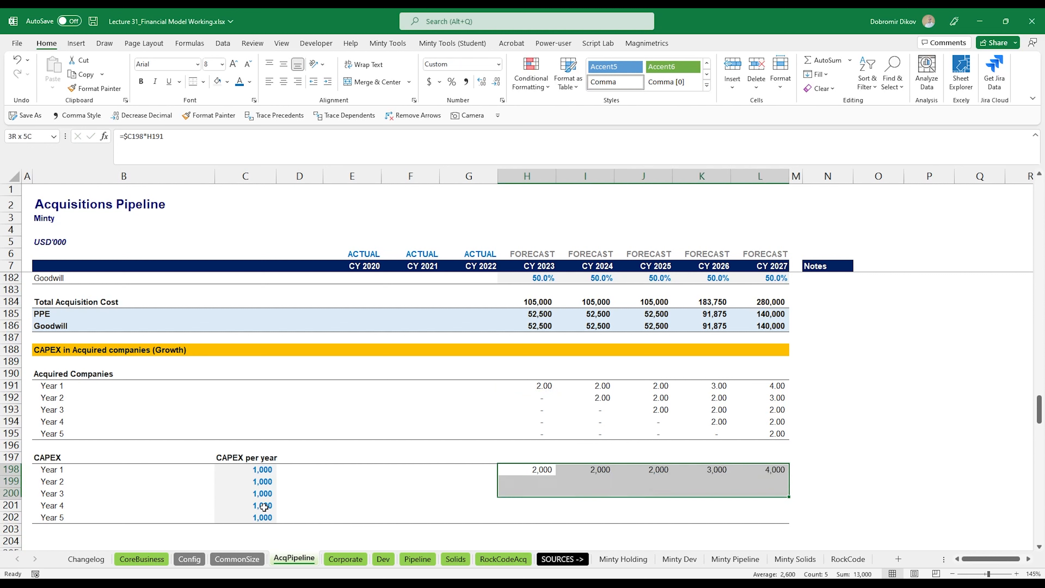
{"action": "key", "text": "shift+Down"}
{"action": "key", "text": "shift+Down"}
{"action": "key", "text": "ctrl+d"}
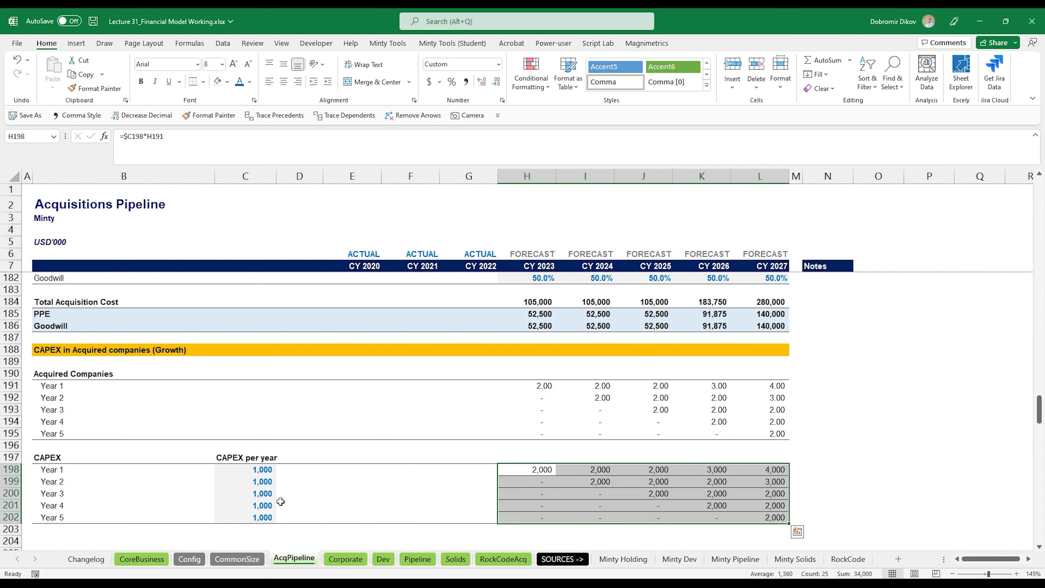
Remove the inner row borders from H198:L202, leaving only lines above Year 1 and below Year 5
{"action": "left_click", "coordinate": [204, 81]}
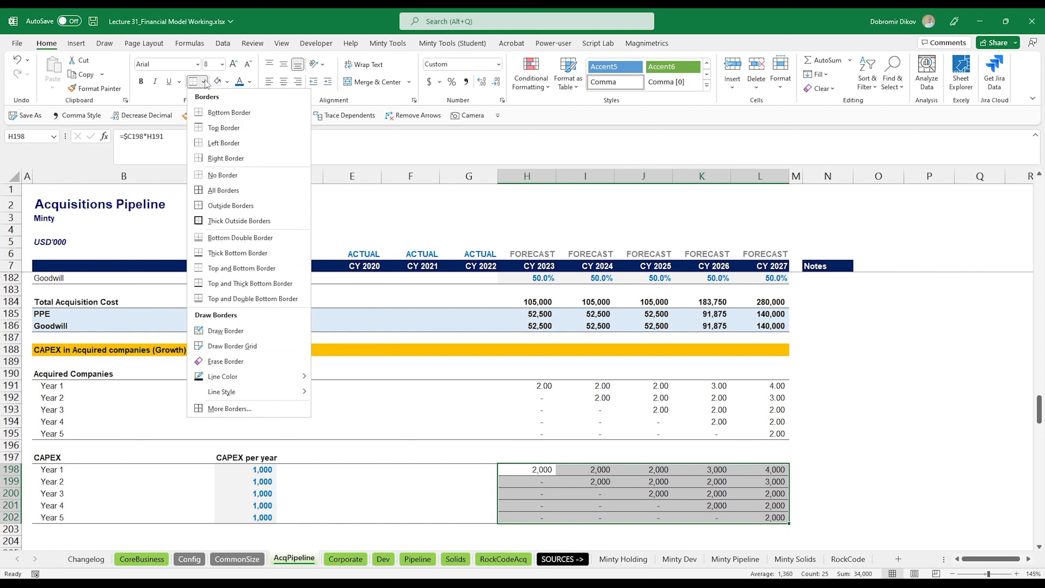
{"action": "left_click", "coordinate": [227, 191]}
{"action": "scroll", "coordinate": [905, 432], "scroll_direction": "down", "scroll_amount": 2}
{"action": "left_click", "coordinate": [930, 421]}
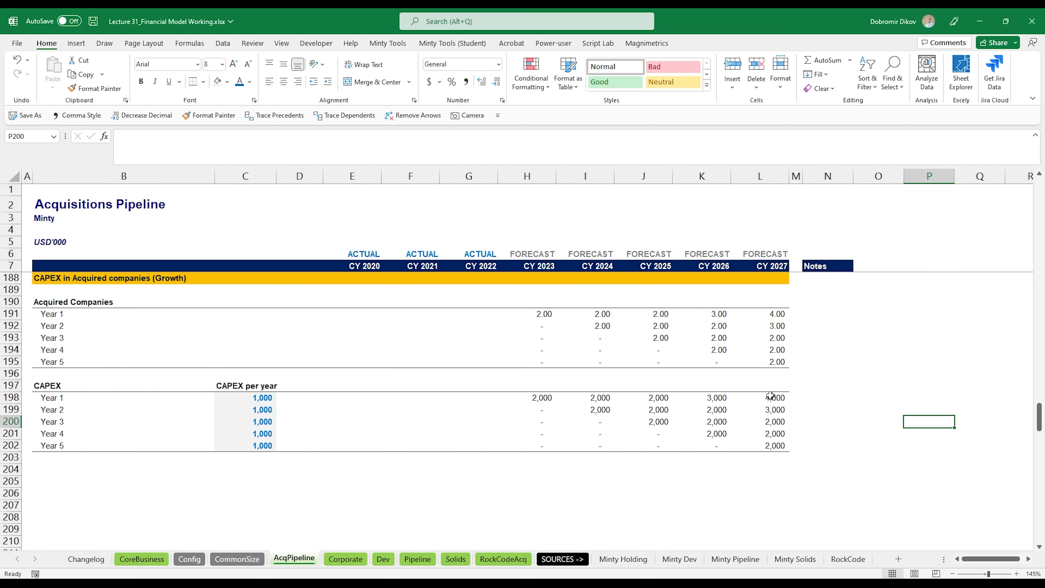
Add the label Total CAPEX in B203 below the Year 5 row
{"action": "left_click", "coordinate": [128, 458]}
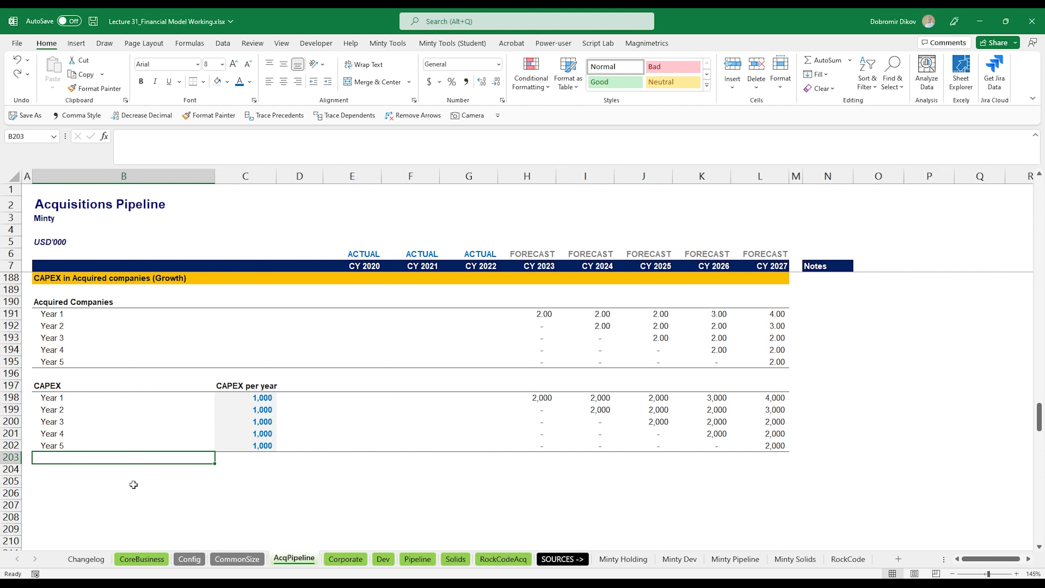
{"action": "type", "text": "Total CAP"}
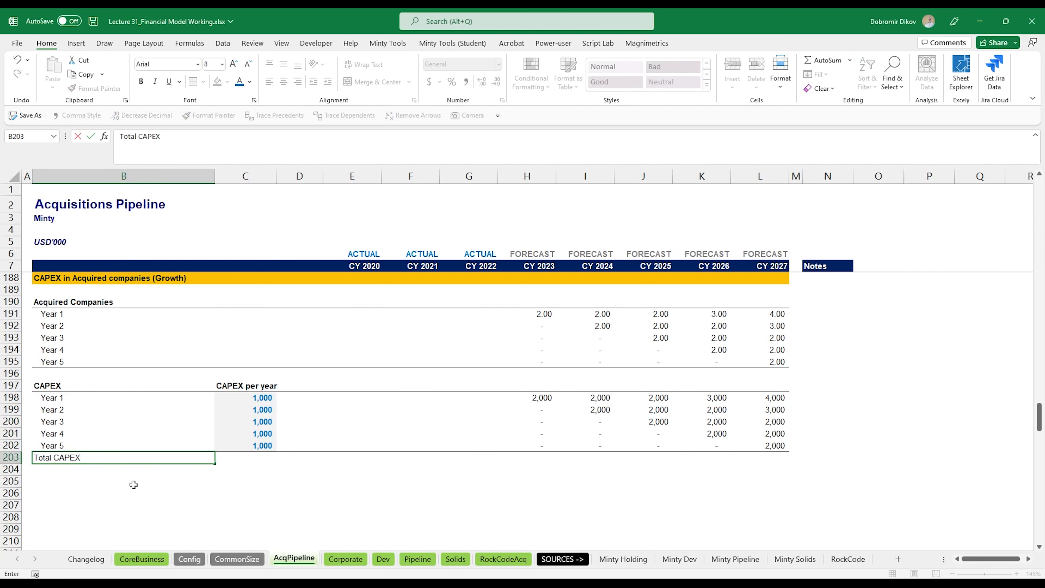
{"action": "type", "text": "EX"}
{"action": "key", "text": "Return"}
Format the Total CAPEX row B203:L203 in bold with top and bottom borders
{"action": "key", "text": "Up"}
{"action": "key", "text": "shift+Right"}
{"action": "key", "text": "shift+Right"}
{"action": "key", "text": "shift+Right"}
{"action": "key", "text": "shift+Right"}
{"action": "key", "text": "shift+Right"}
{"action": "key", "text": "shift+Right"}
{"action": "key", "text": "shift+Right"}
{"action": "key", "text": "shift+Right"}
{"action": "key", "text": "shift+Right"}
{"action": "key", "text": "ctrl+b"}
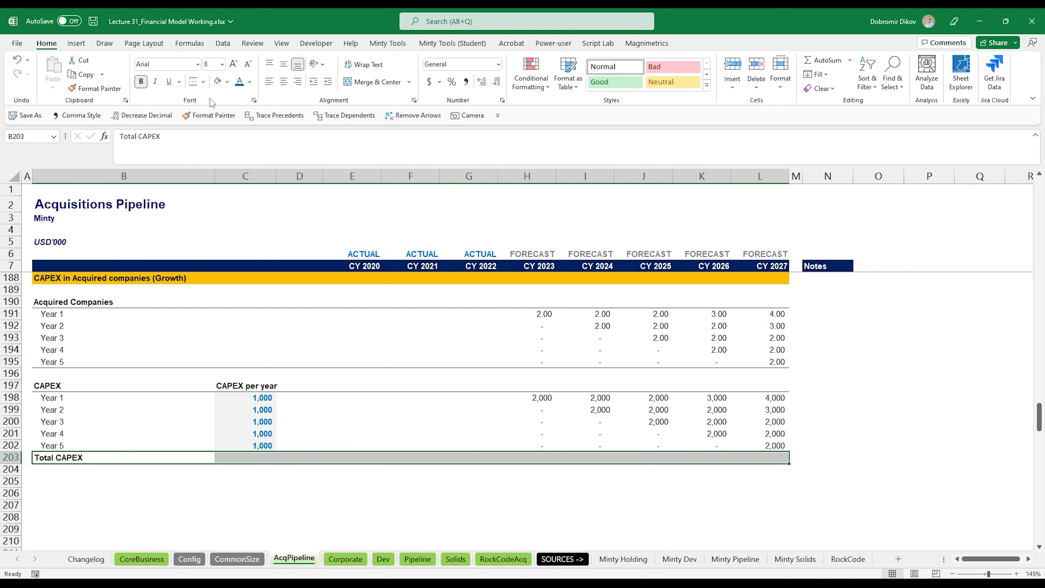
Sum H198:H202 in H203 and fill the total across to CY 2027 in column L
{"action": "left_click", "coordinate": [548, 455]}
{"action": "key", "text": "alt+="}
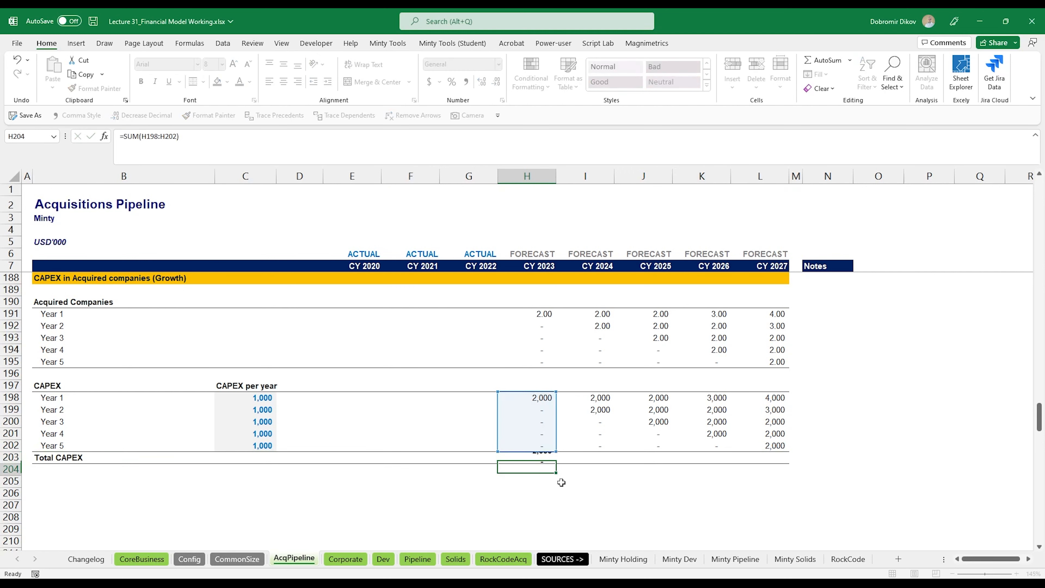
{"action": "key", "text": "ctrl+Return"}
{"action": "key", "text": "shift+Right"}
{"action": "key", "text": "shift+Right"}
{"action": "key", "text": "shift+Right"}
{"action": "key", "text": "shift+Right"}
{"action": "key", "text": "ctrl+r"}
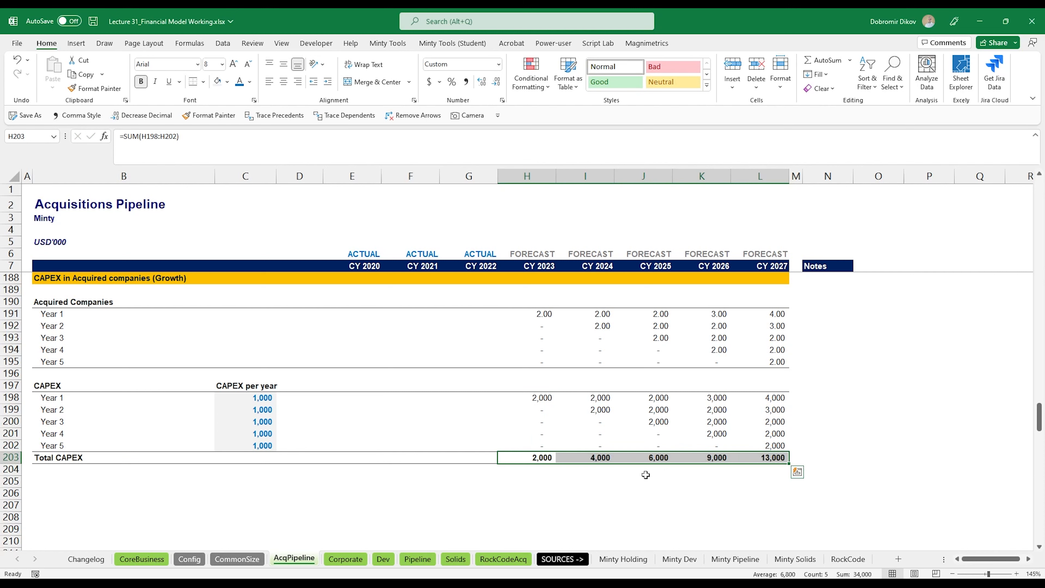
Copy the orange section header bar from row 188 to B205
{"action": "left_click", "coordinate": [727, 278]}
{"action": "key", "text": "ctrl+c"}
{"action": "left_click", "coordinate": [53, 481]}
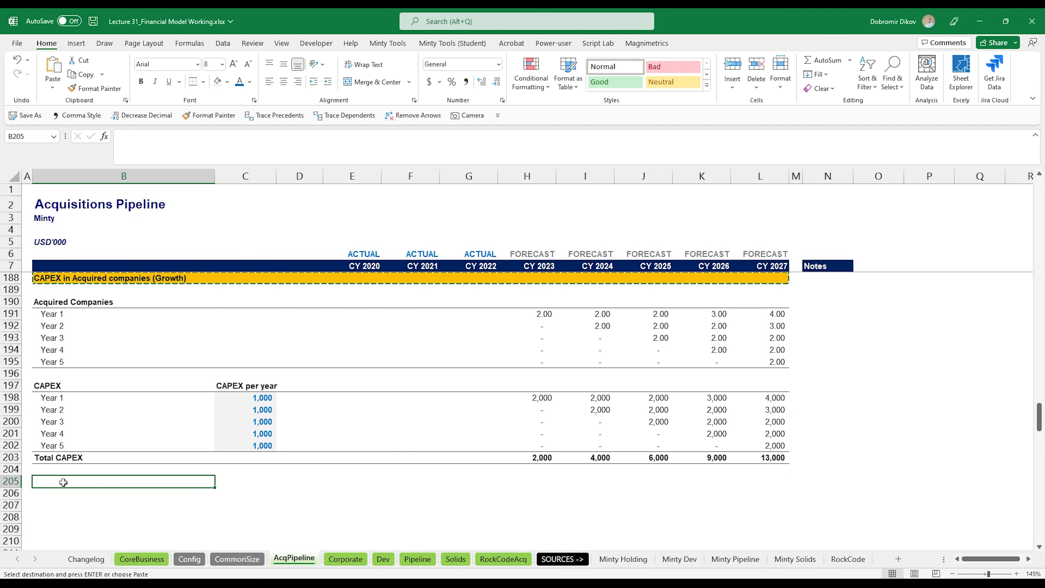
{"action": "key", "text": "ctrl+v"}
Insert five blank rows at row 208, above the Income Statement
{"action": "scroll", "coordinate": [62, 481], "scroll_direction": "down", "scroll_amount": 4}
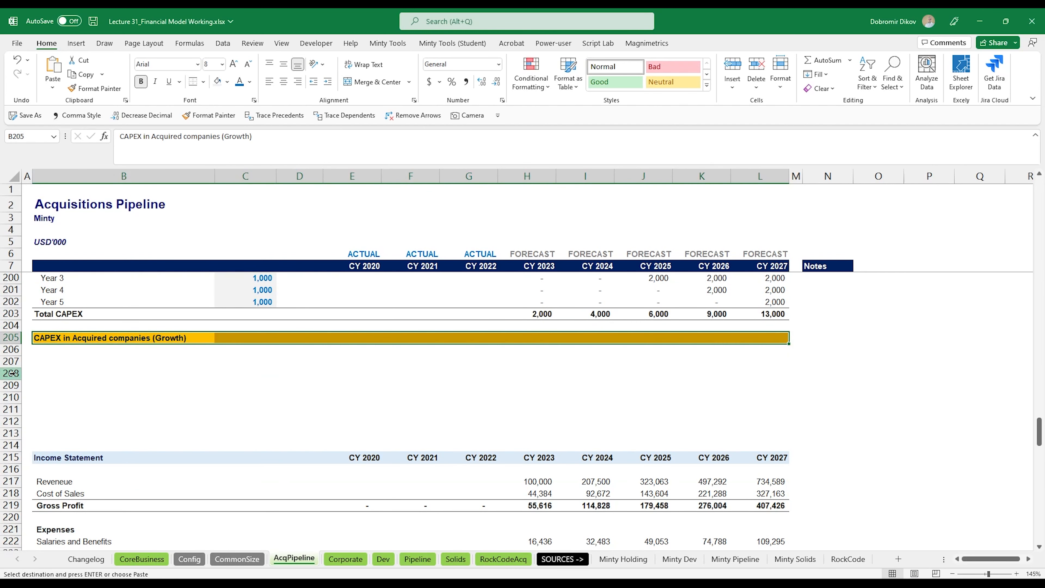
{"action": "left_click_drag", "start_coordinate": [16, 373], "coordinate": [16, 420]}
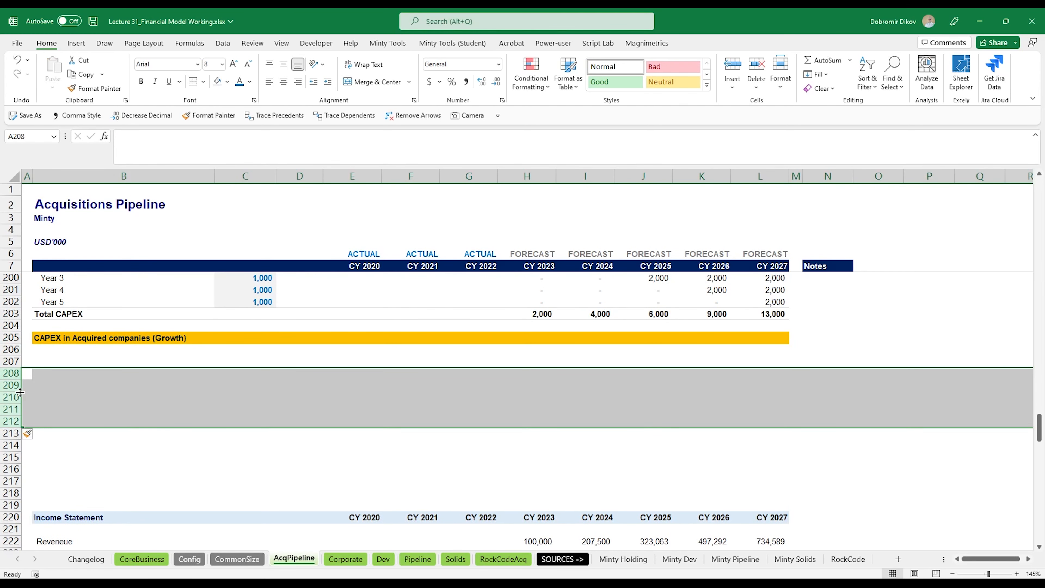
{"action": "key", "text": "ctrl+shift+plus"}
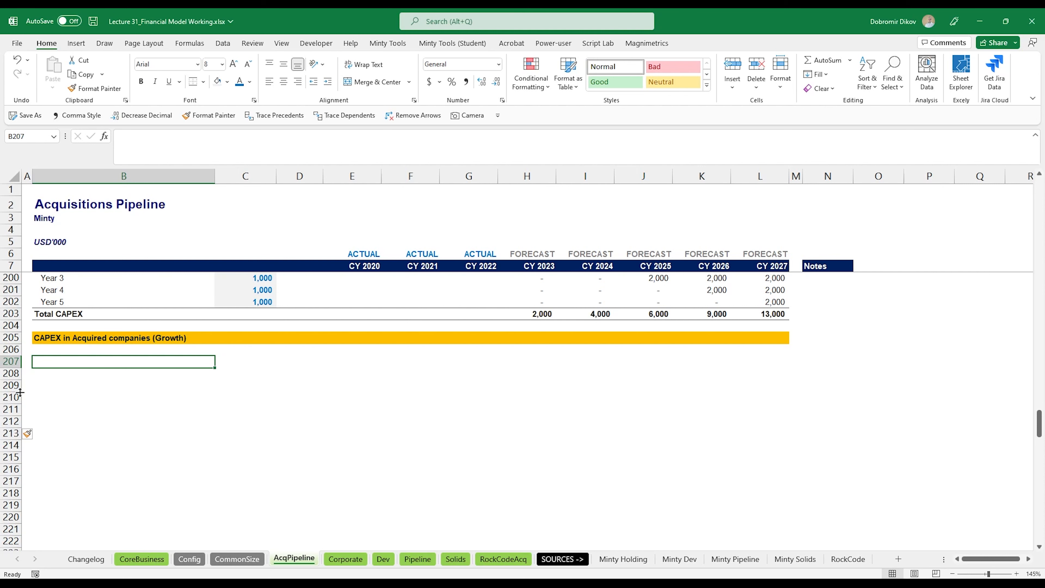
Label B207 Average Depreciation Percentage and enter 25% in C207, formatted as a grey-shaded, bold blue input with one decimal
{"action": "scroll", "coordinate": [716, 430], "scroll_direction": "up", "scroll_amount": 3}
{"action": "scroll", "coordinate": [602, 333], "scroll_direction": "down", "scroll_amount": 1}
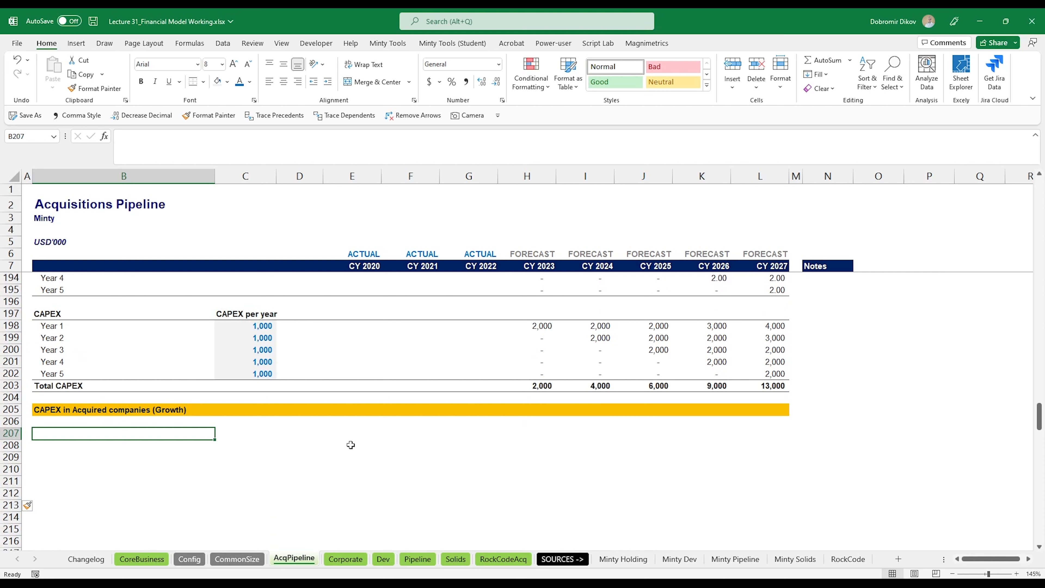
{"action": "type", "text": "Average Depreciation Pe"}
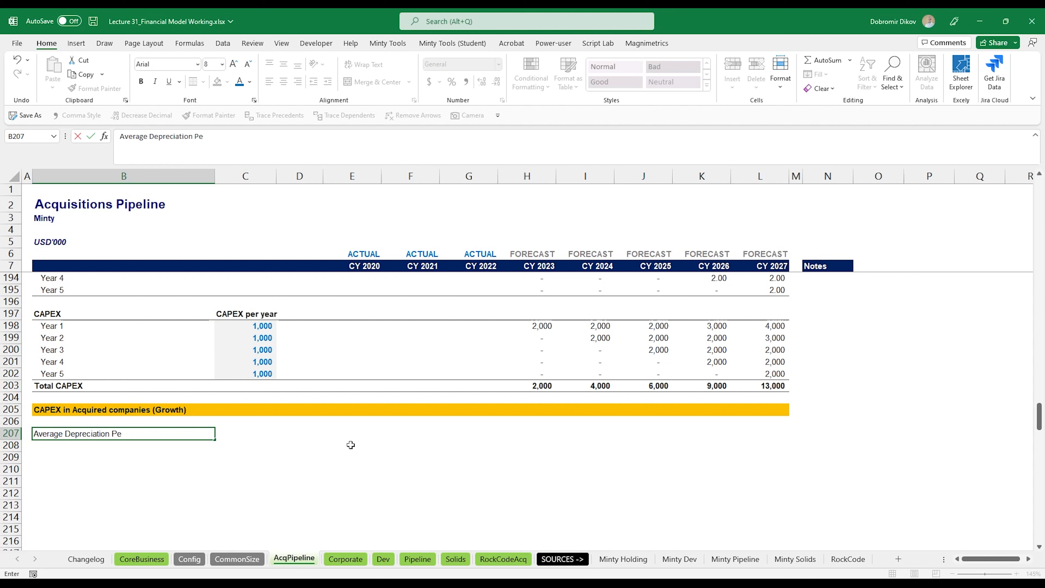
{"action": "type", "text": "rcentage"}
{"action": "key", "text": "Tab"}
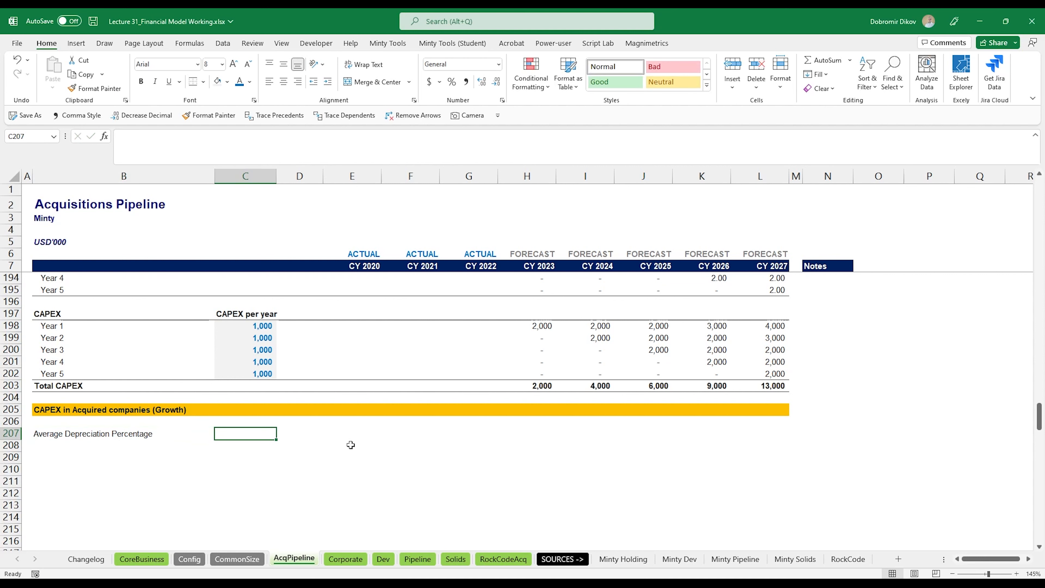
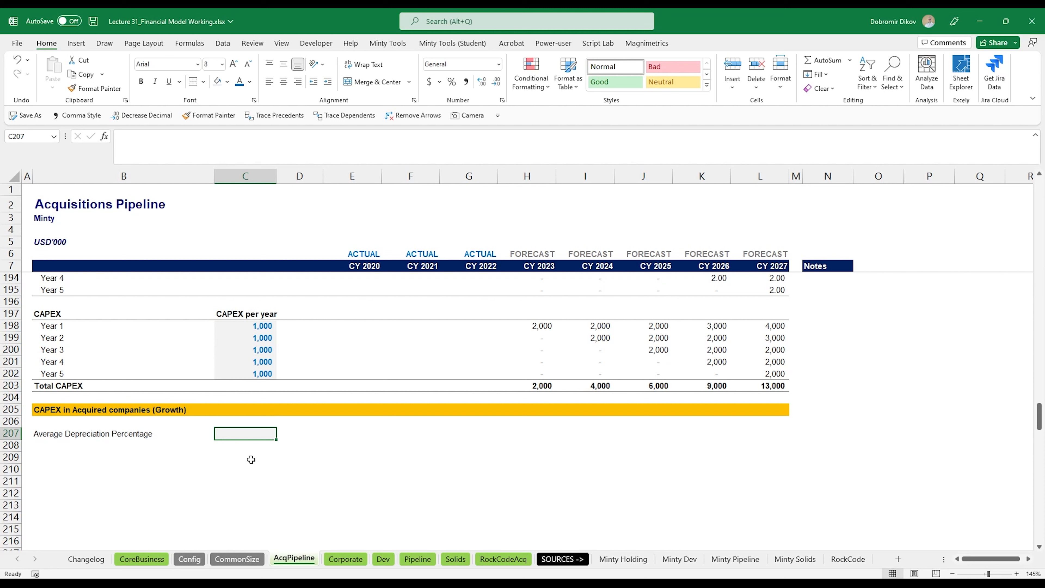
{"action": "type", "text": "25"}
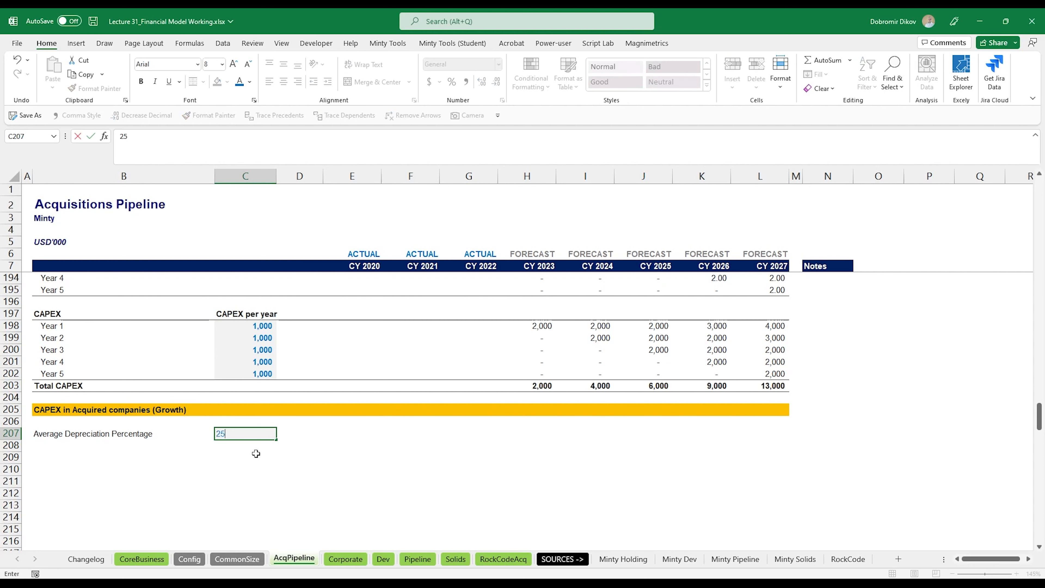
{"action": "key", "text": "ctrl+Return"}
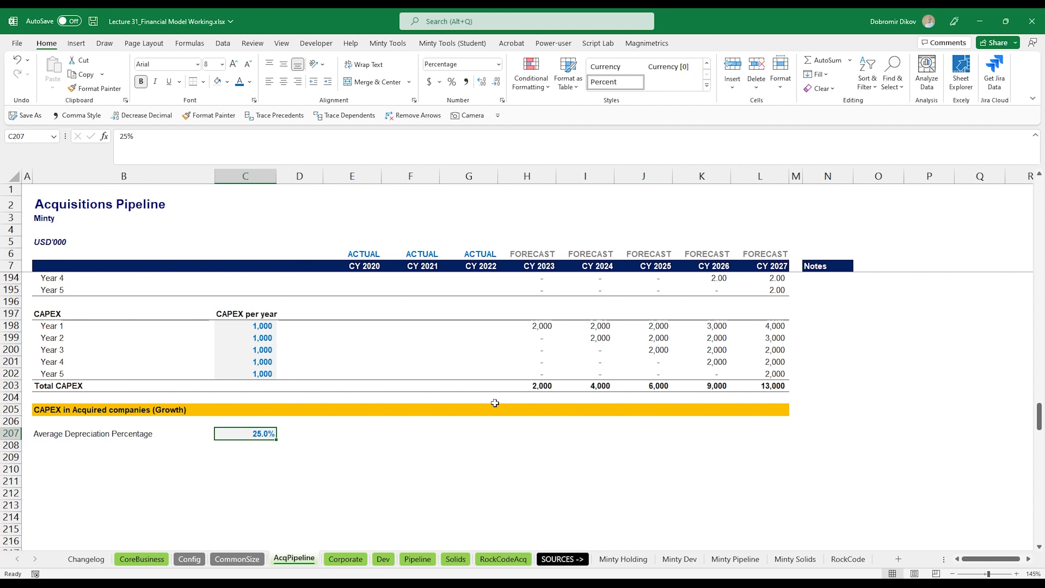
Label B209 as PPE Opening Balance and B210 as Depreciation, below the average depreciation percentage
{"action": "left_click", "coordinate": [62, 466]}
{"action": "left_click", "coordinate": [65, 458]}
{"action": "scroll", "coordinate": [128, 492], "scroll_direction": "down", "scroll_amount": 1}
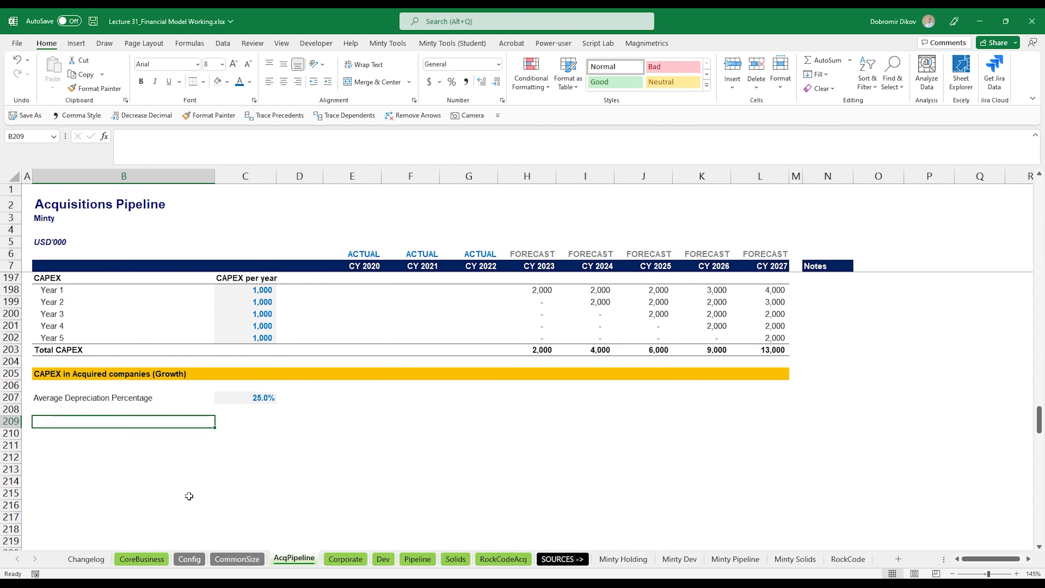
{"action": "type", "text": "PPE O"}
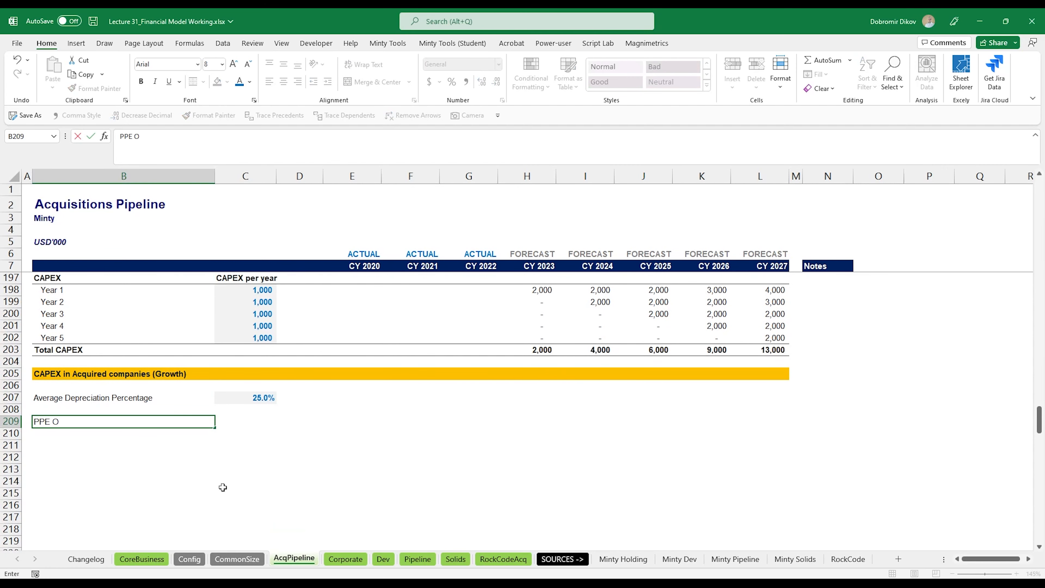
{"action": "type", "text": "pening Balance"}
{"action": "key", "text": "Return"}
{"action": "type", "text": "Depreciation"}
{"action": "key", "text": "Return"}
Add the row labels CAPEX, Acquisitions and PPE Closing Balance in cells B211 to B213
{"action": "type", "text": "CA"}
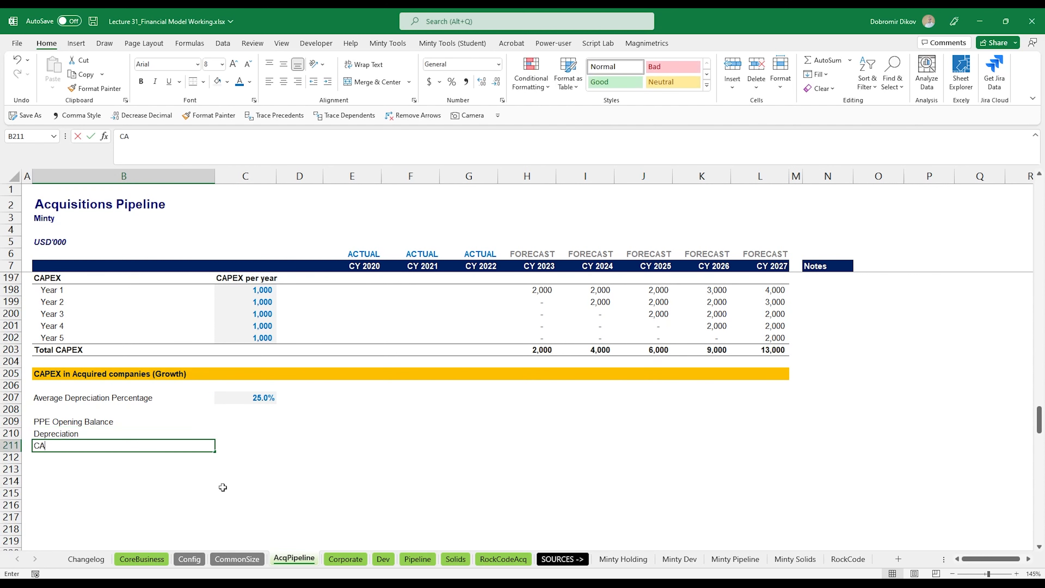
{"action": "type", "text": "PEX"}
{"action": "key", "text": "Return"}
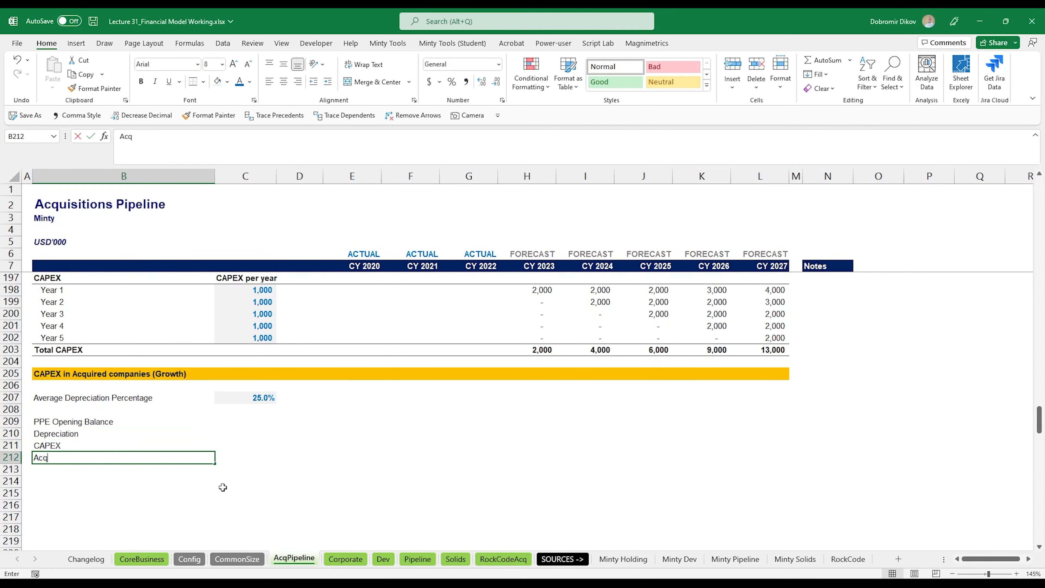
{"action": "type", "text": "Acquisition"}
{"action": "key", "text": "Return"}
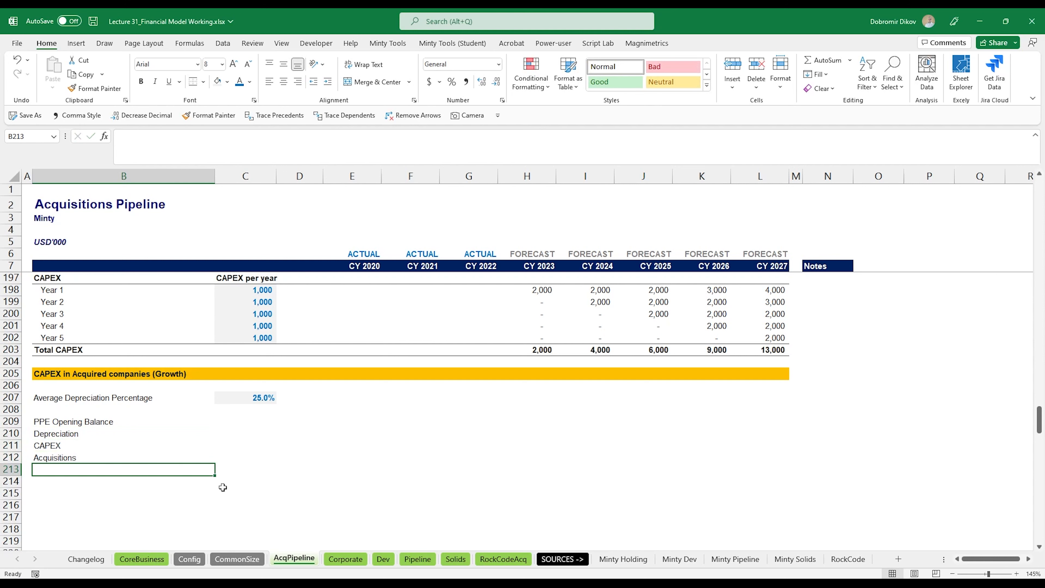
{"action": "type", "text": "PPE Closing"}
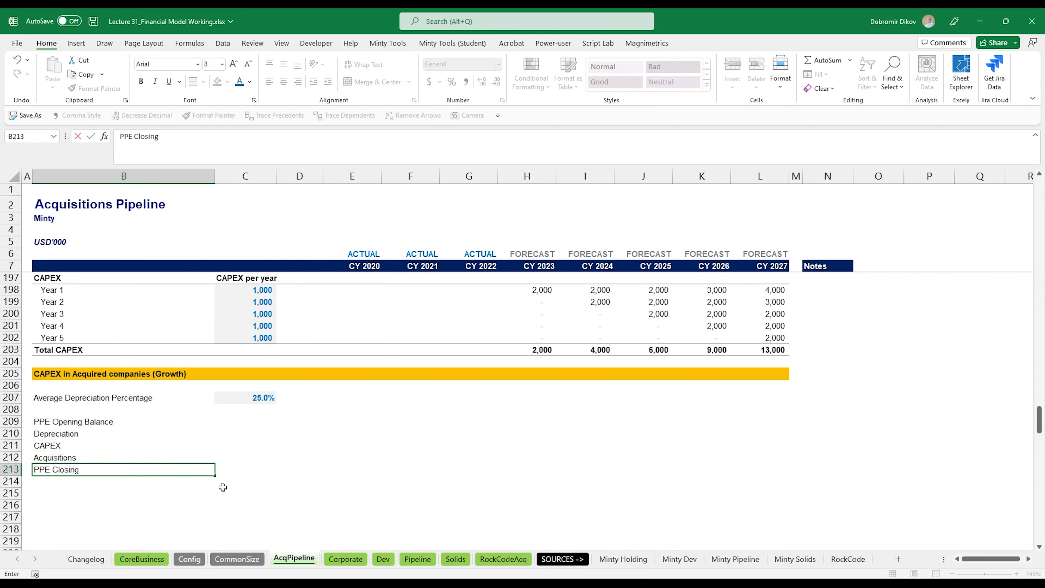
{"action": "type", "text": " Balance"}
{"action": "key", "text": "Return"}
Format the PPE Closing Balance row, B213:L213, as bold with a top and thick bottom border
{"action": "key", "text": "Up"}
{"action": "key", "text": "shift+Right"}
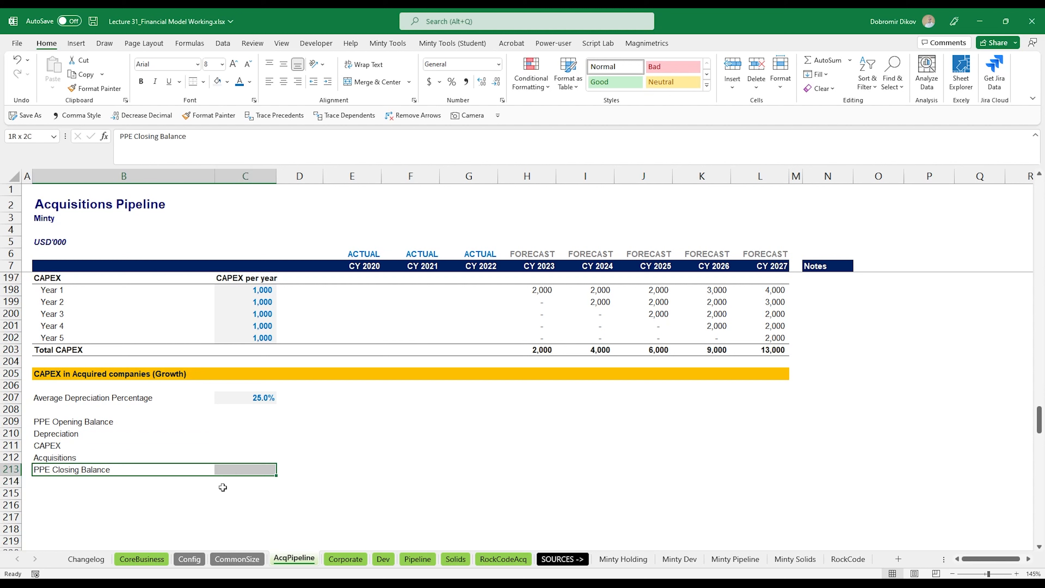
{"action": "key", "text": "shift+Right"}
{"action": "key", "text": "shift+Right"}
{"action": "key", "text": "shift+Right"}
{"action": "key", "text": "shift+Right"}
{"action": "key", "text": "shift+Right"}
{"action": "key", "text": "shift+Right"}
{"action": "key", "text": "shift+Right"}
{"action": "key", "text": "shift+Right"}
{"action": "key", "text": "shift+Right"}
{"action": "key", "text": "ctrl+b"}
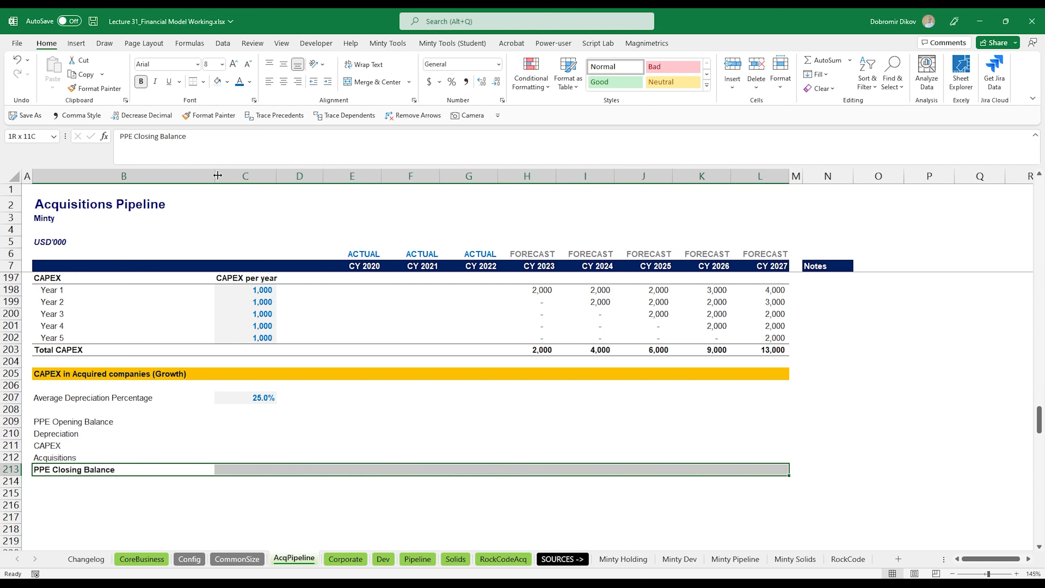
{"action": "left_click", "coordinate": [203, 81]}
{"action": "left_click", "coordinate": [237, 283]}
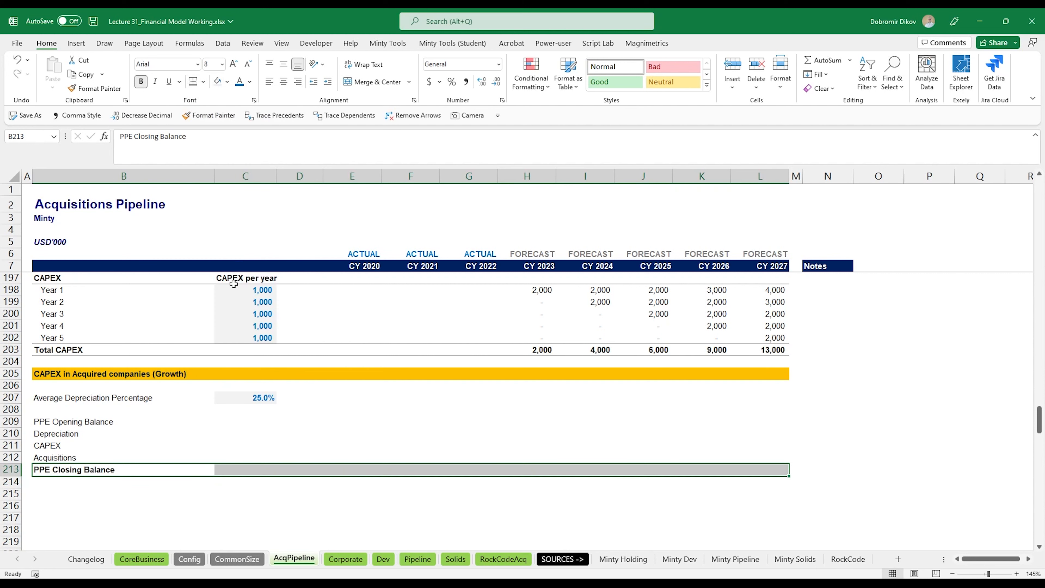
{"action": "left_click", "coordinate": [49, 493]}
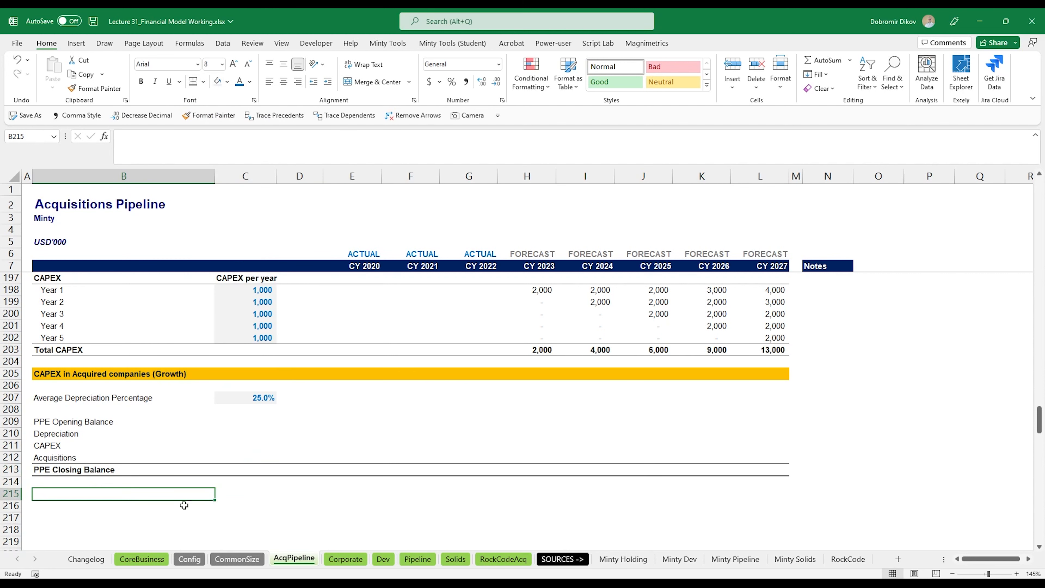
Apply a bottom border to B208:L208, above the PPE Opening Balance row
{"action": "left_click_drag", "start_coordinate": [118, 419], "coordinate": [718, 421]}
{"action": "left_click_drag", "start_coordinate": [57, 408], "coordinate": [777, 409]}
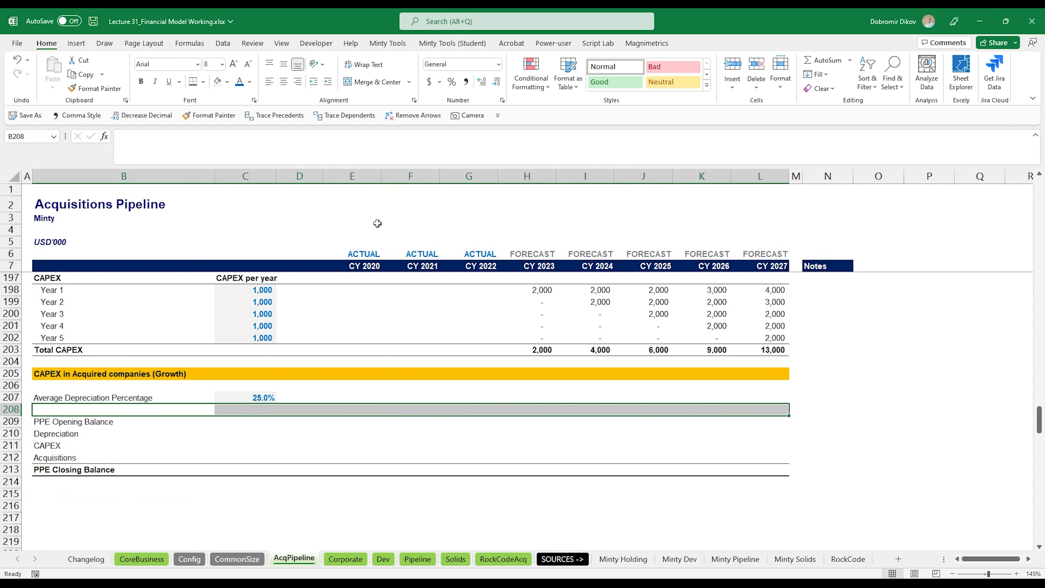
{"action": "left_click", "coordinate": [203, 81]}
{"action": "left_click", "coordinate": [227, 116]}
Enter the labels Cash Flow Statement Effect, Payments during the period and Acquisition of PPE in cells B215 to B217
{"action": "left_click", "coordinate": [66, 496]}
{"action": "scroll", "coordinate": [123, 498], "scroll_direction": "down", "scroll_amount": 2}
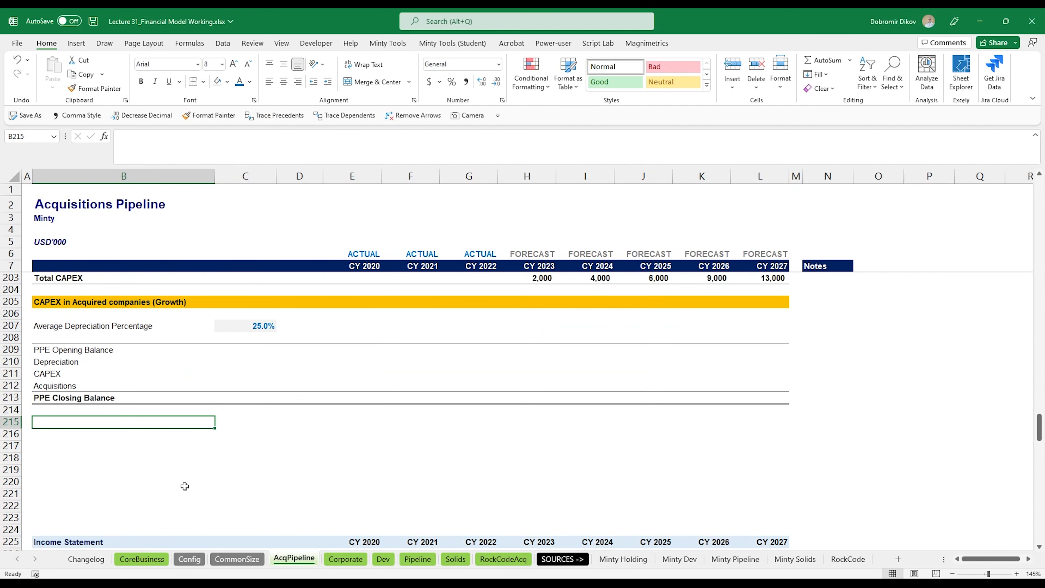
{"action": "type", "text": "Cash"}
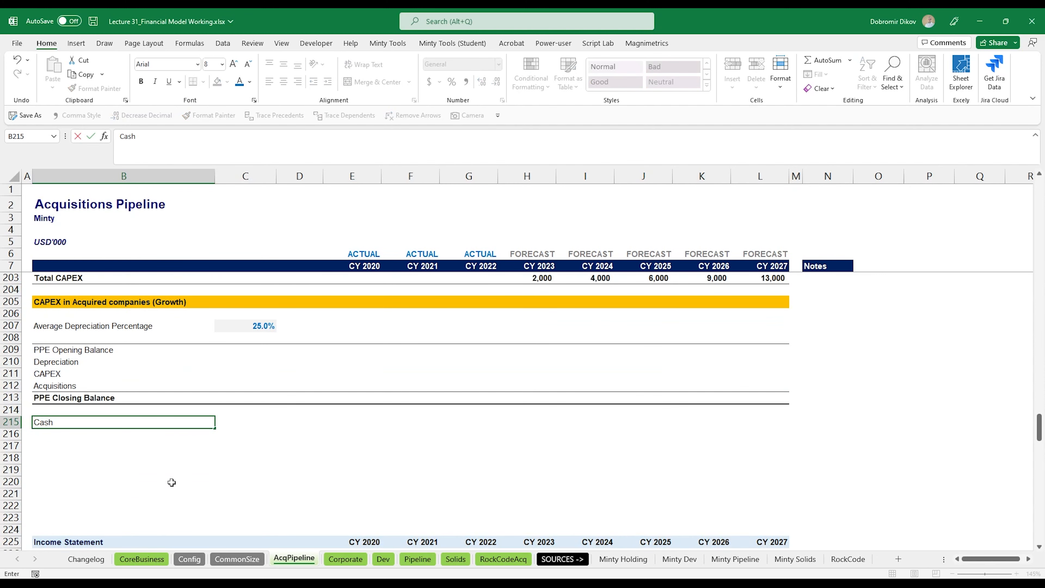
{"action": "type", "text": " Flow Statement Effect"}
{"action": "key", "text": "Return"}
{"action": "type", "text": "Pay"}
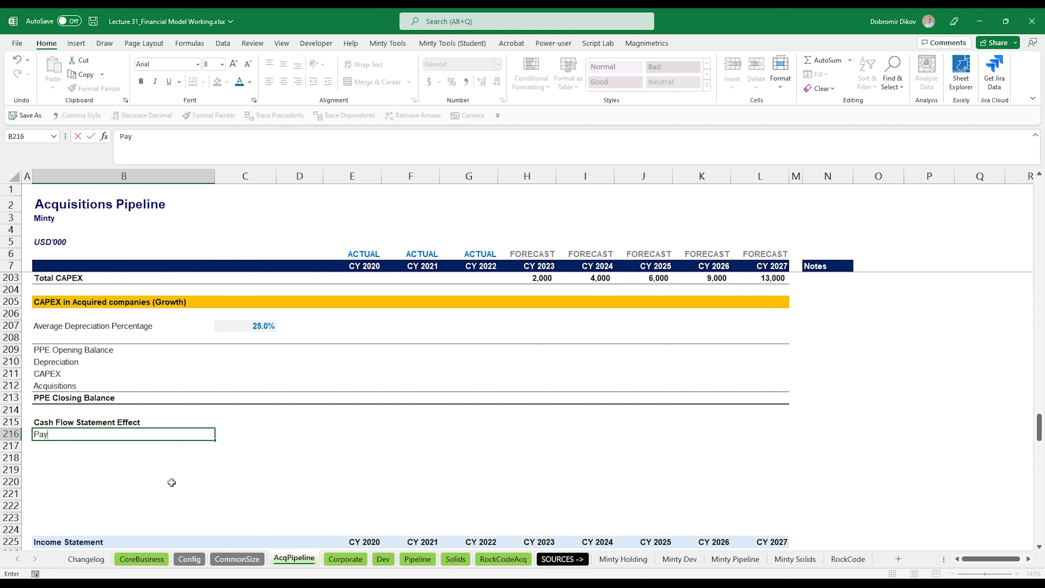
{"action": "type", "text": "ments during the period"}
{"action": "key", "text": "Return"}
{"action": "type", "text": "Ac"}
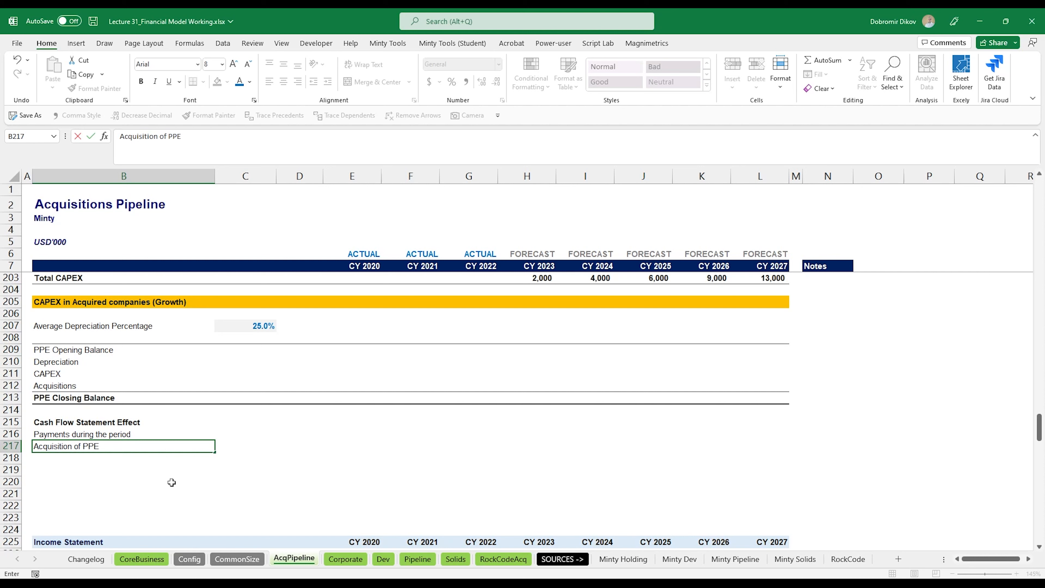
{"action": "type", "text": "quisition of PPE"}
{"action": "key", "text": "Return"}
Indent the Payments during the period and Acquisition of PPE labels in B216:B217
{"action": "key", "text": "Up"}
{"action": "key", "text": "Up"}
{"action": "key", "text": "shift+Down"}
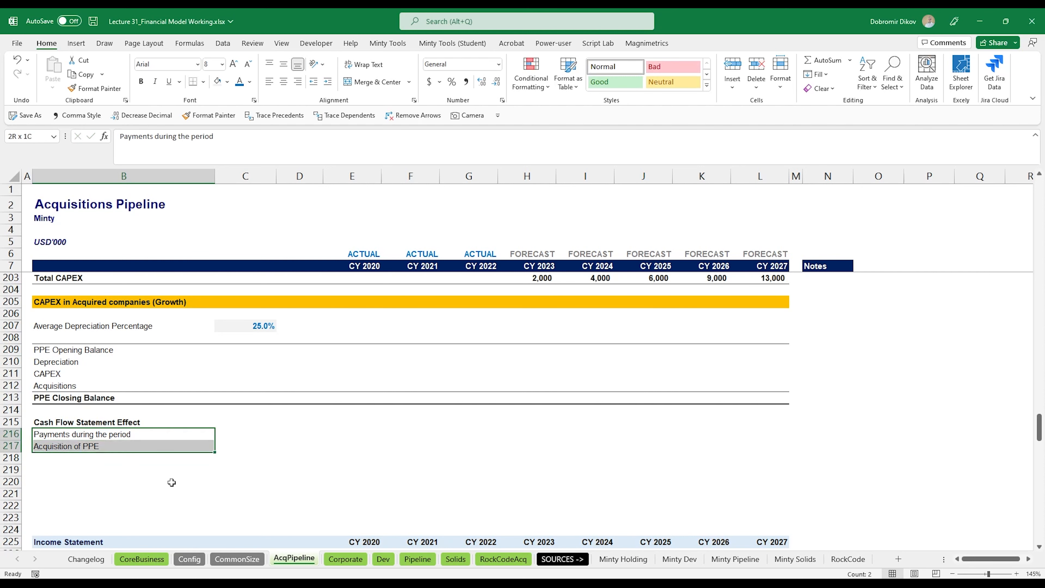
{"action": "left_click", "coordinate": [327, 82]}
Format the Acquisition of PPE row, B217:L217, as bold with a top and bottom border
{"action": "left_click_drag", "start_coordinate": [122, 446], "coordinate": [788, 447]}
{"action": "key", "text": "ctrl+b"}
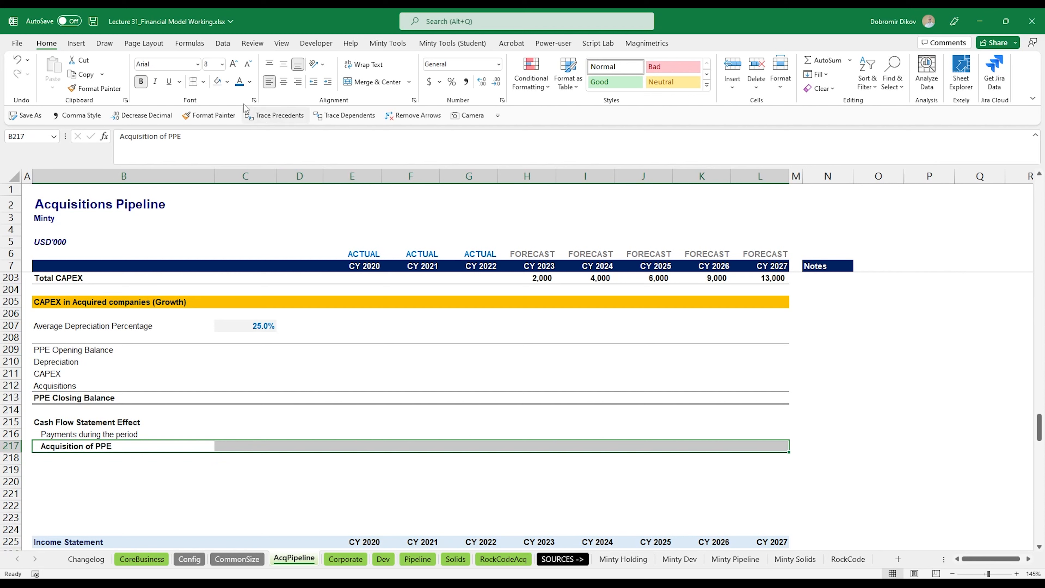
{"action": "left_click", "coordinate": [203, 81]}
{"action": "left_click", "coordinate": [247, 266]}
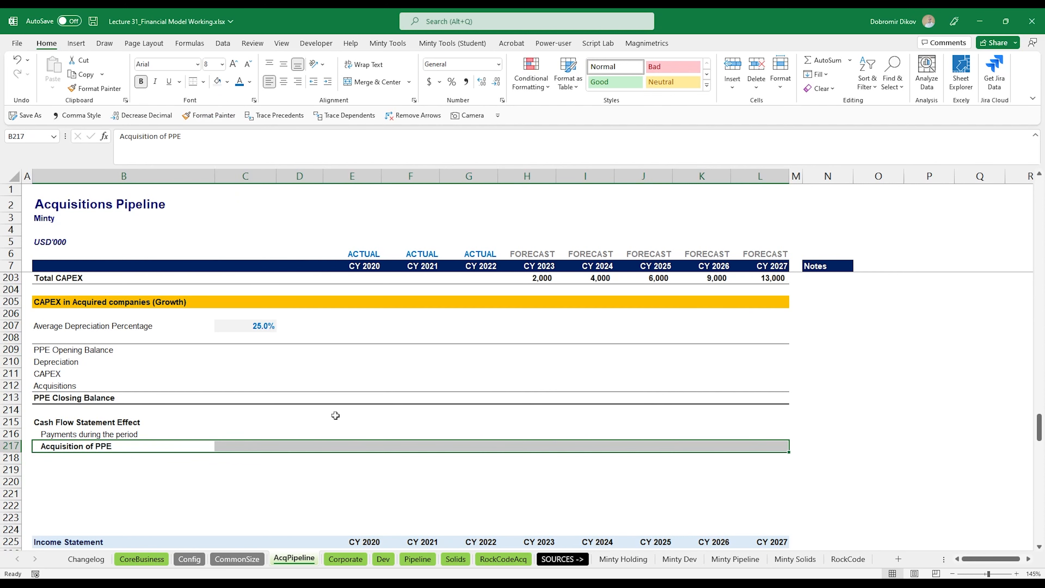
{"action": "left_click", "coordinate": [419, 386]}
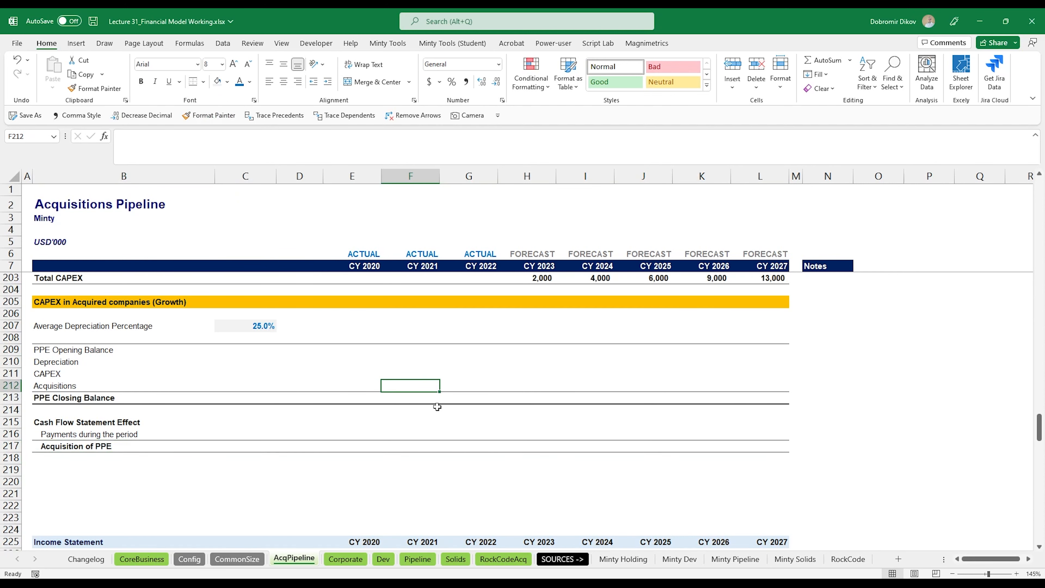
Link the CY 2023 PPE Opening Balance in H209 to the prior year's closing balance with =G213
{"action": "left_click", "coordinate": [527, 364]}
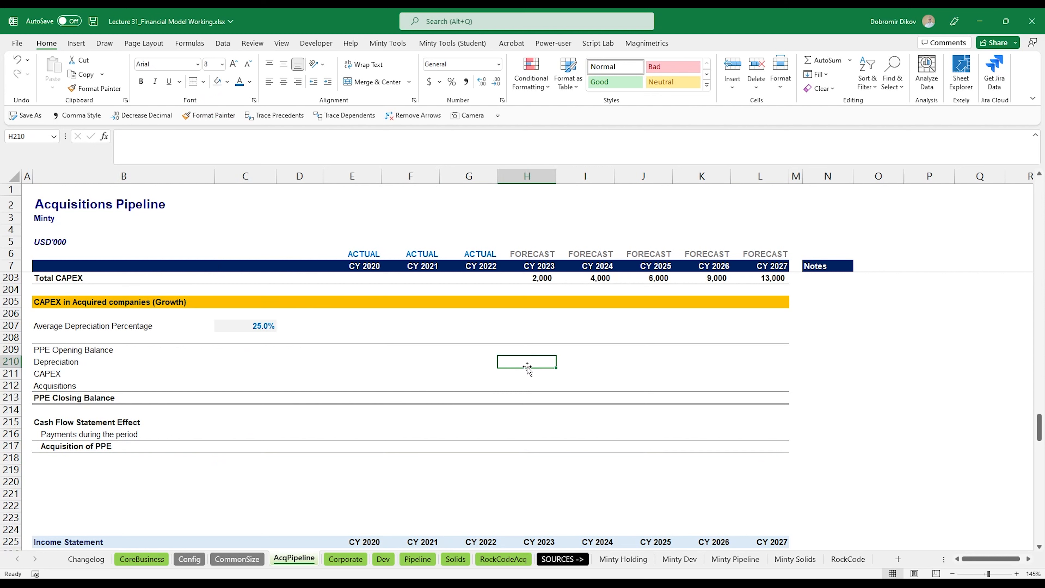
{"action": "left_click", "coordinate": [514, 350]}
{"action": "type", "text": "="}
{"action": "key", "text": "Down"}
{"action": "key", "text": "Down"}
{"action": "key", "text": "Down"}
{"action": "key", "text": "Down"}
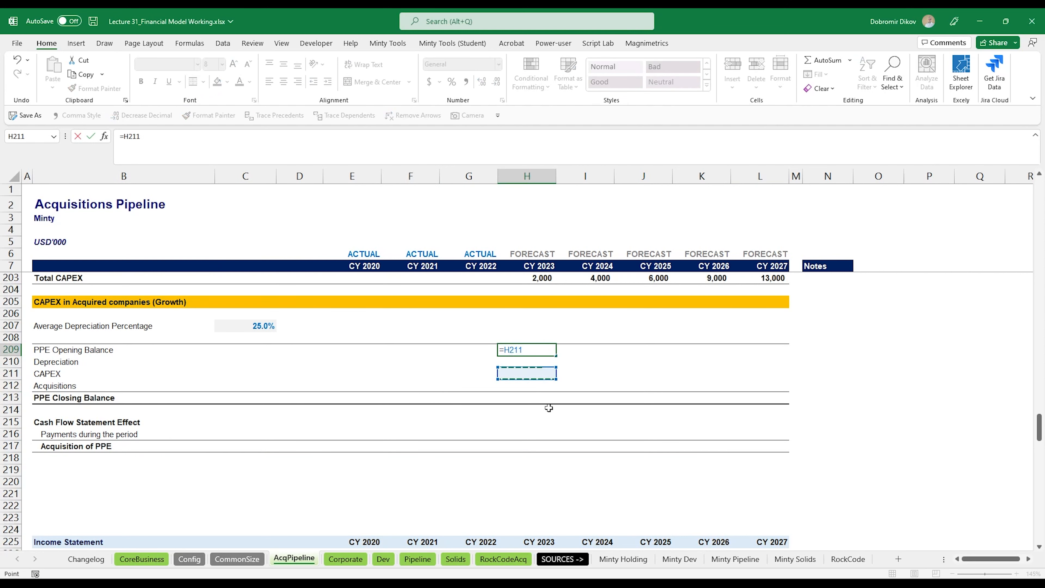
{"action": "key", "text": "Left"}
{"action": "key", "text": "Return"}
Fill the PPE Opening Balance formula from H209 across to CY 2027 in L209
{"action": "key", "text": "Up"}
{"action": "key", "text": "shift+Right"}
{"action": "key", "text": "shift+Right"}
{"action": "key", "text": "shift+Right"}
{"action": "key", "text": "shift+Right"}
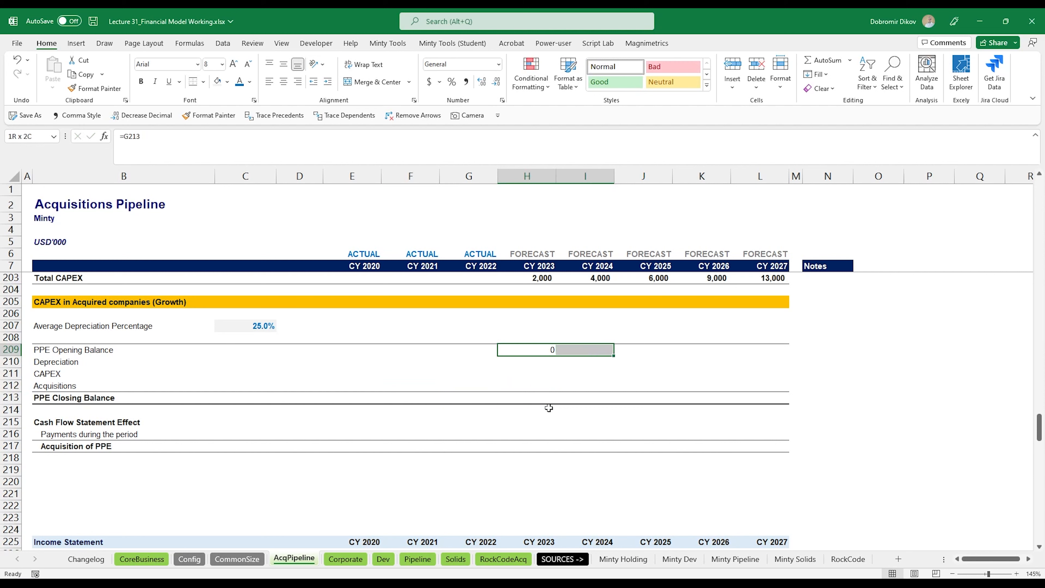
{"action": "key", "text": "ctrl+r"}
Apply the Comma style to the forecast cells H209:L223
{"action": "key", "text": "alt+2"}
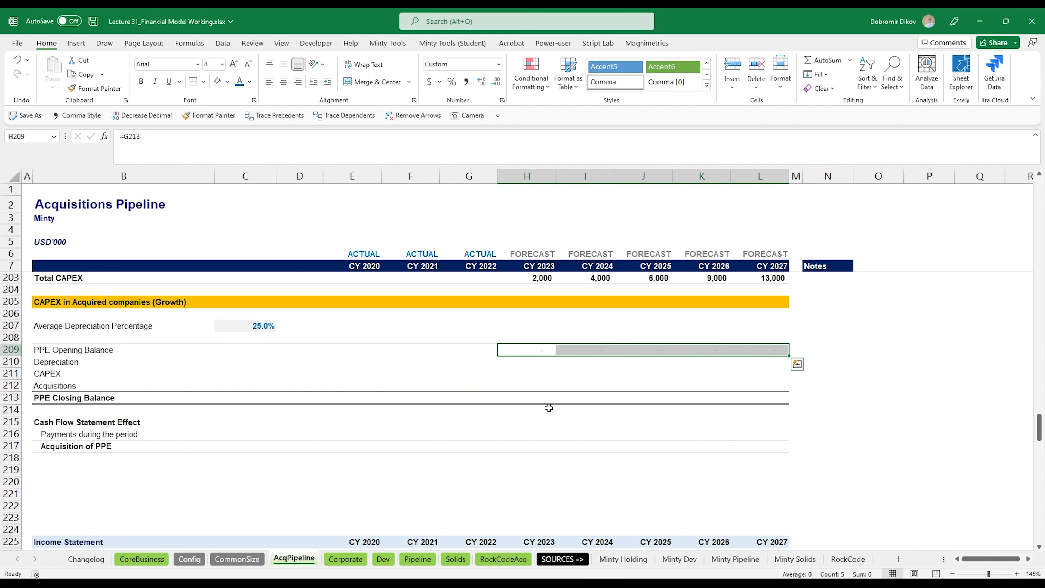
{"action": "key", "text": "shift+Down"}
{"action": "key", "text": "shift+Down"}
{"action": "key", "text": "shift+Down"}
{"action": "key", "text": "shift+Down"}
{"action": "key", "text": "shift+Down"}
{"action": "key", "text": "shift+Down"}
{"action": "key", "text": "shift+Down"}
{"action": "key", "text": "shift+Down"}
{"action": "key", "text": "shift+Down"}
{"action": "key", "text": "shift+Down"}
{"action": "key", "text": "shift+Down"}
{"action": "key", "text": "shift+Down"}
{"action": "key", "text": "shift+Down"}
{"action": "key", "text": "shift+Down"}
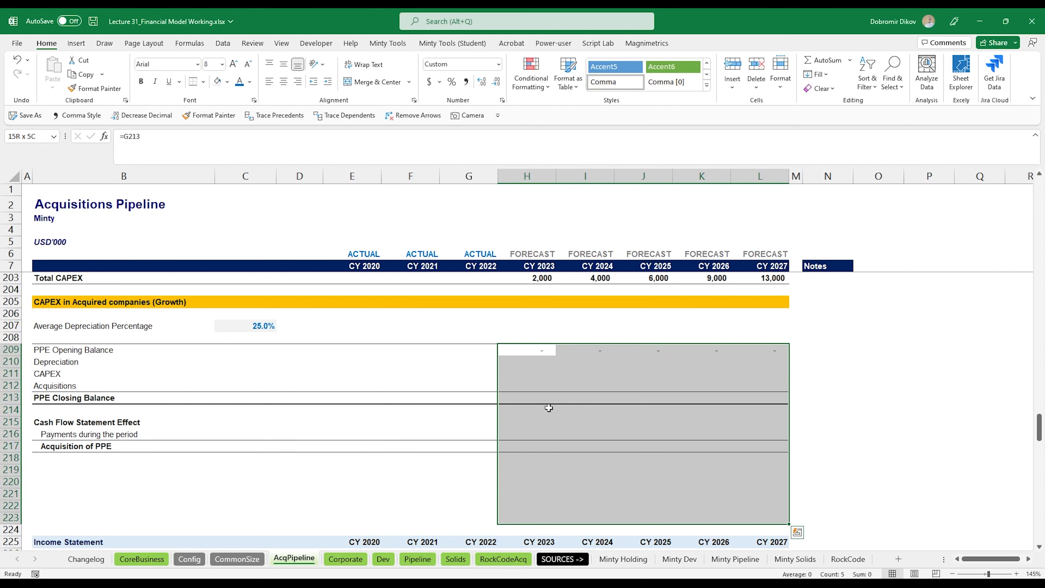
Calculate CY 2023 Depreciation in H210 with =-H209*$C$207, keeping the percentage reference absolute
{"action": "left_click", "coordinate": [535, 361]}
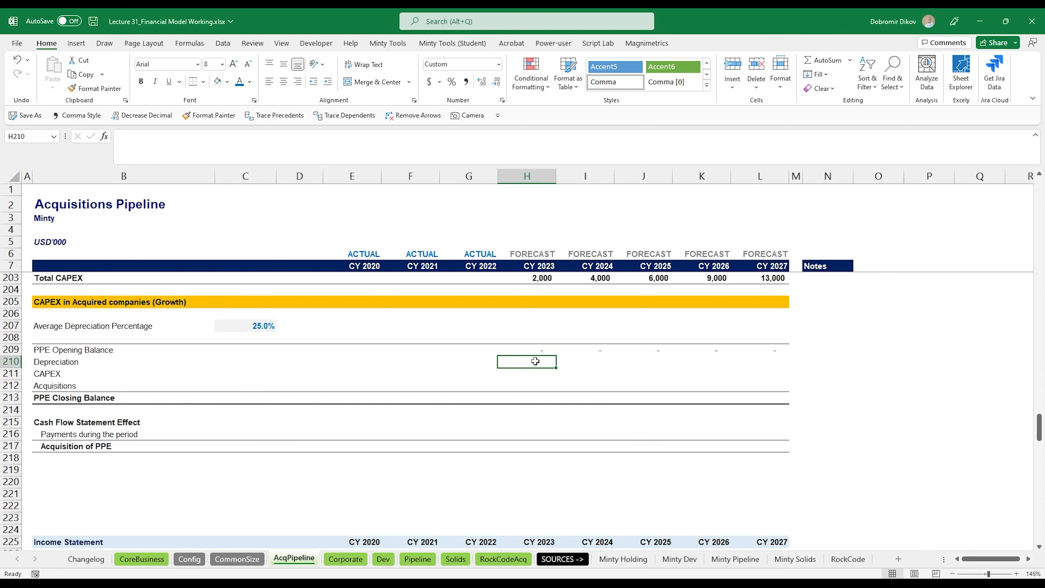
{"action": "type", "text": "-"}
{"action": "key", "text": "Up"}
{"action": "type", "text": "*"}
{"action": "key", "text": "Up"}
{"action": "key", "text": "Up"}
{"action": "key", "text": "Up"}
{"action": "key", "text": "Left"}
{"action": "key", "text": "Left"}
{"action": "key", "text": "Left"}
{"action": "key", "text": "Left"}
{"action": "key", "text": "Left"}
{"action": "key", "text": "F4"}
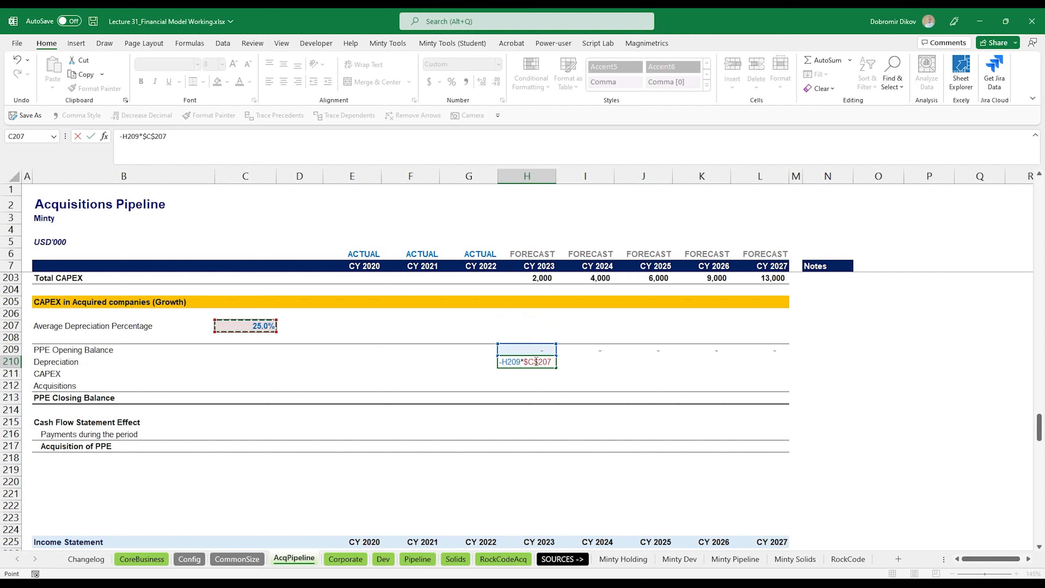
{"action": "key", "text": "ctrl+Return"}
Fill the Depreciation formula from H210 across to L210
{"action": "key", "text": "shift+Right"}
{"action": "key", "text": "shift+Right"}
{"action": "key", "text": "shift+Right"}
{"action": "key", "text": "shift+Right"}
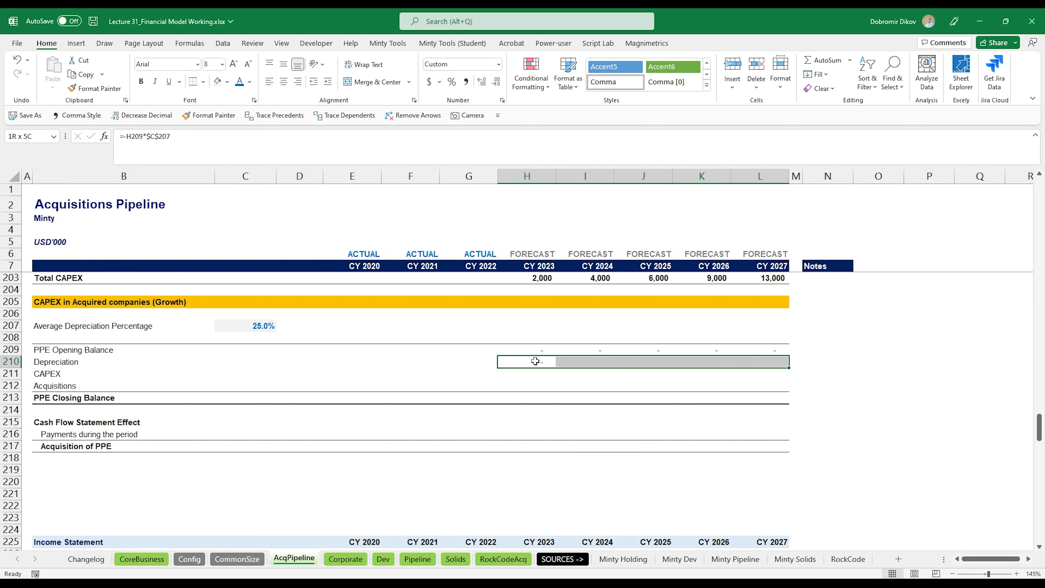
{"action": "key", "text": "ctrl+r"}
Link CAPEX in H211 to Total CAPEX with =H203 and fill it across to L211
{"action": "key", "text": "Down"}
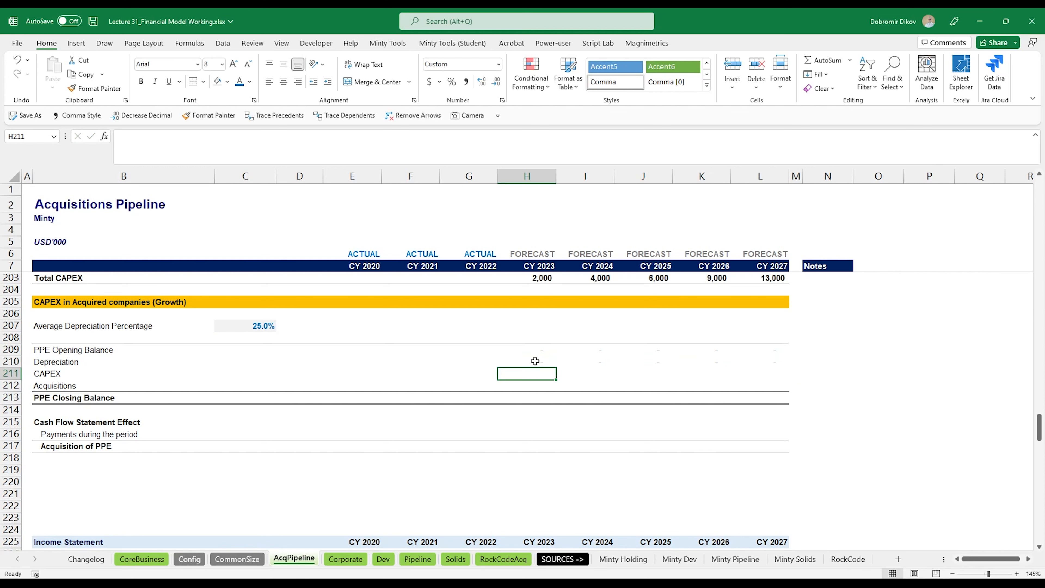
{"action": "type", "text": "="}
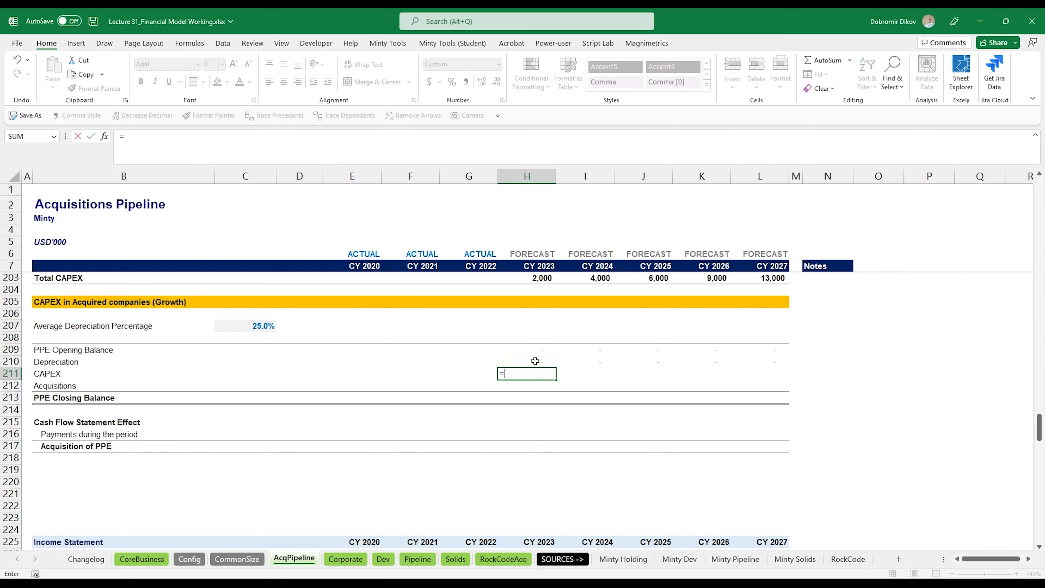
{"action": "scroll", "coordinate": [536, 359], "scroll_direction": "up", "scroll_amount": 2}
{"action": "left_click", "coordinate": [534, 350]}
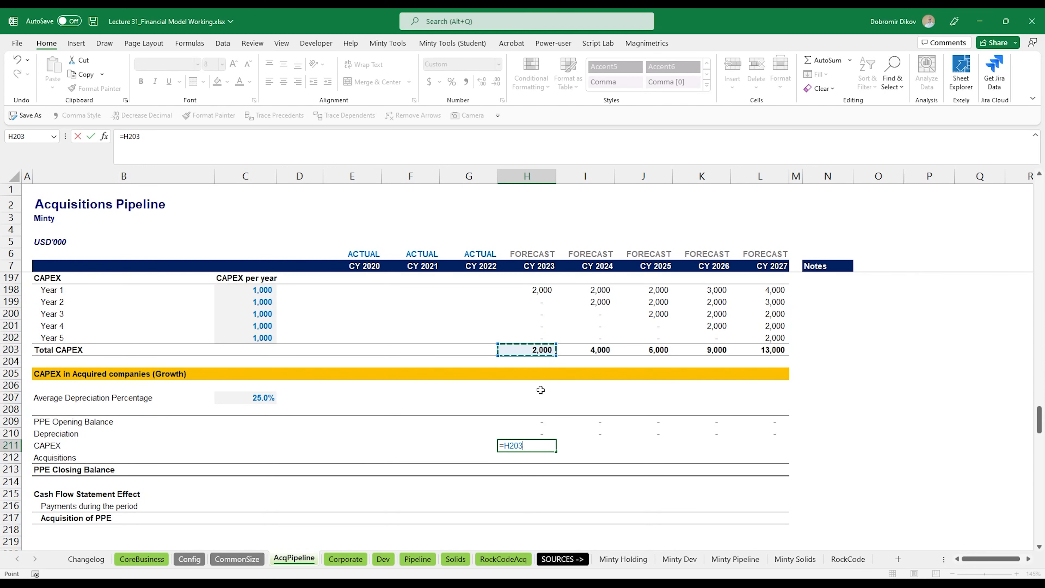
{"action": "key", "text": "ctrl+Return"}
{"action": "key", "text": "shift+Right"}
{"action": "key", "text": "shift+Right"}
{"action": "key", "text": "shift+Right"}
{"action": "key", "text": "shift+Right"}
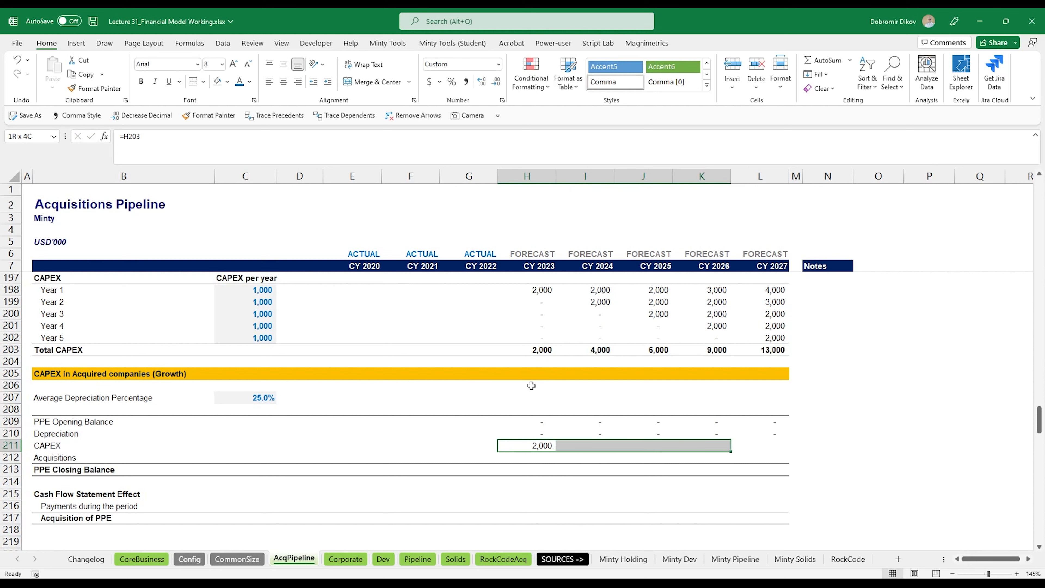
{"action": "key", "text": "ctrl+r"}
Link CY 2023 Acquisitions in H212 to the PPE share of the total acquisition cost with =H185
{"action": "key", "text": "Down"}
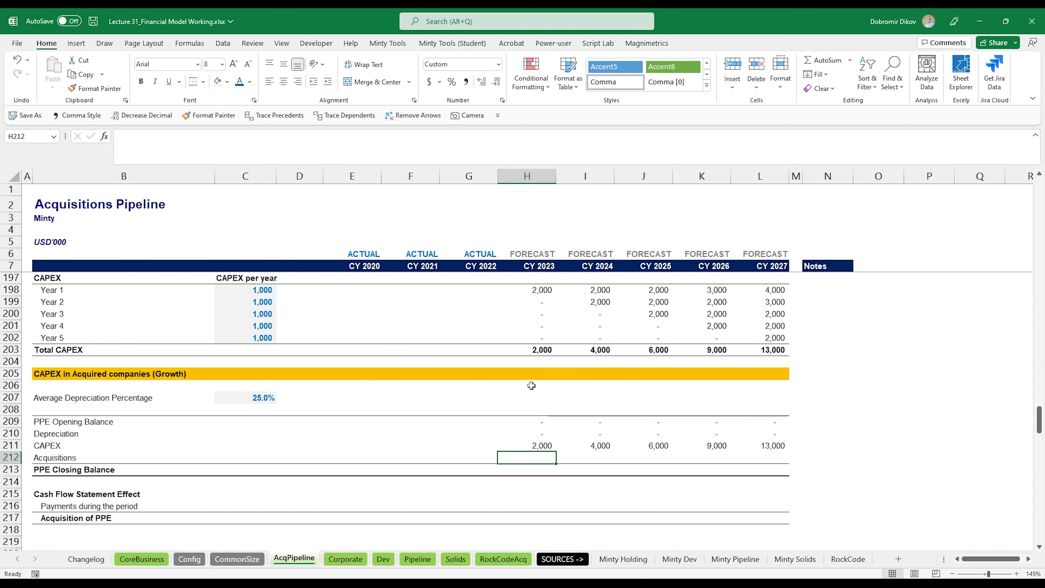
{"action": "type", "text": "="}
{"action": "scroll", "coordinate": [534, 406], "scroll_direction": "up", "scroll_amount": 7}
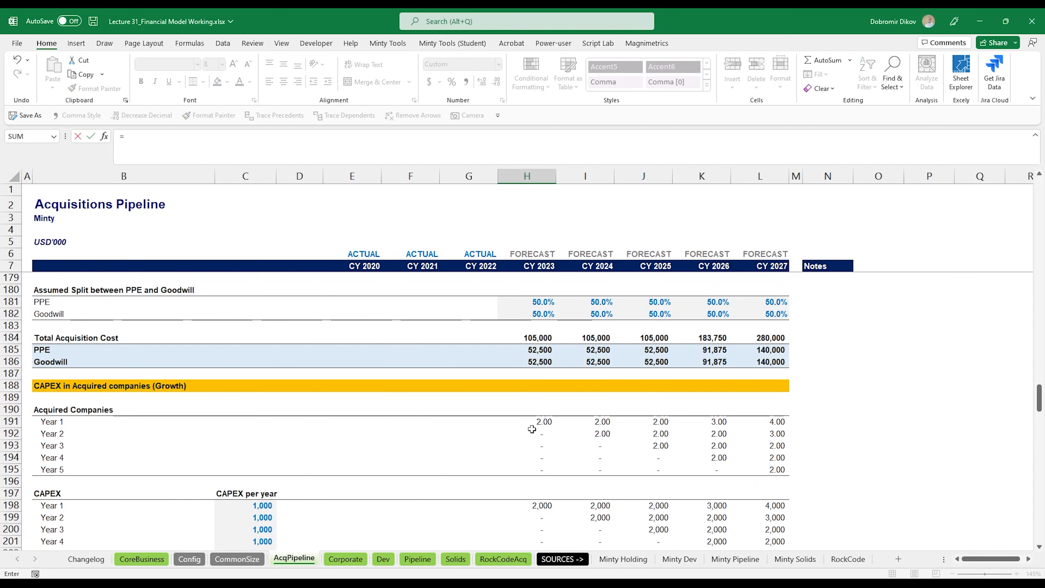
{"action": "key", "text": "Up"}
{"action": "key", "text": "Up"}
{"action": "key", "text": "Up"}
{"action": "key", "text": "Up"}
{"action": "key", "text": "Up"}
{"action": "key", "text": "Up"}
{"action": "key", "text": "Up"}
{"action": "key", "text": "Up"}
{"action": "key", "text": "Up"}
{"action": "key", "text": "Up"}
{"action": "key", "text": "Up"}
{"action": "key", "text": "Up"}
{"action": "key", "text": "Up"}
{"action": "key", "text": "Up"}
{"action": "key", "text": "Up"}
{"action": "key", "text": "Up"}
{"action": "key", "text": "Up"}
{"action": "key", "text": "Up"}
{"action": "key", "text": "Up"}
{"action": "key", "text": "Up"}
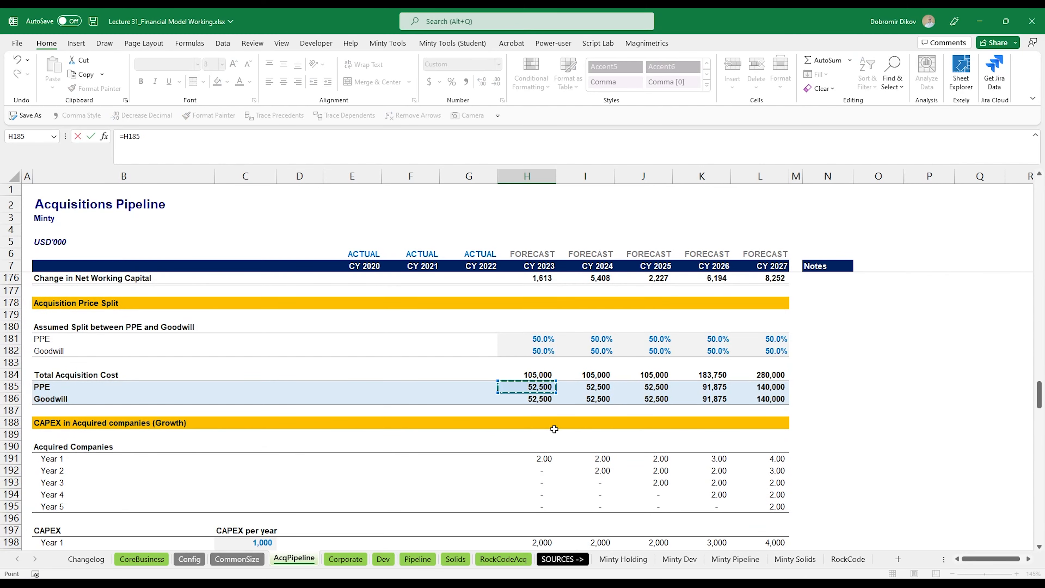
{"action": "key", "text": "ctrl+Return"}
Fill the Acquisitions link from H212 across to L212
{"action": "key", "text": "shift+Right"}
{"action": "key", "text": "shift+Right"}
{"action": "key", "text": "shift+Right"}
{"action": "key", "text": "shift+Right"}
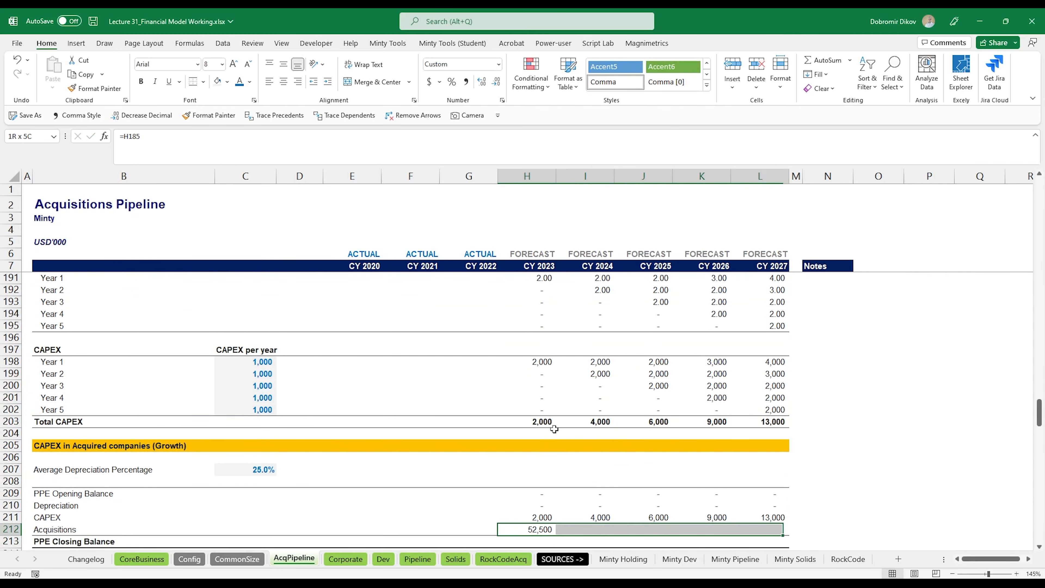
{"action": "key", "text": "ctrl+r"}
Calculate the CY 2023 PPE Closing Balance in H213 with =SUM(H209:H212)
{"action": "key", "text": "Down"}
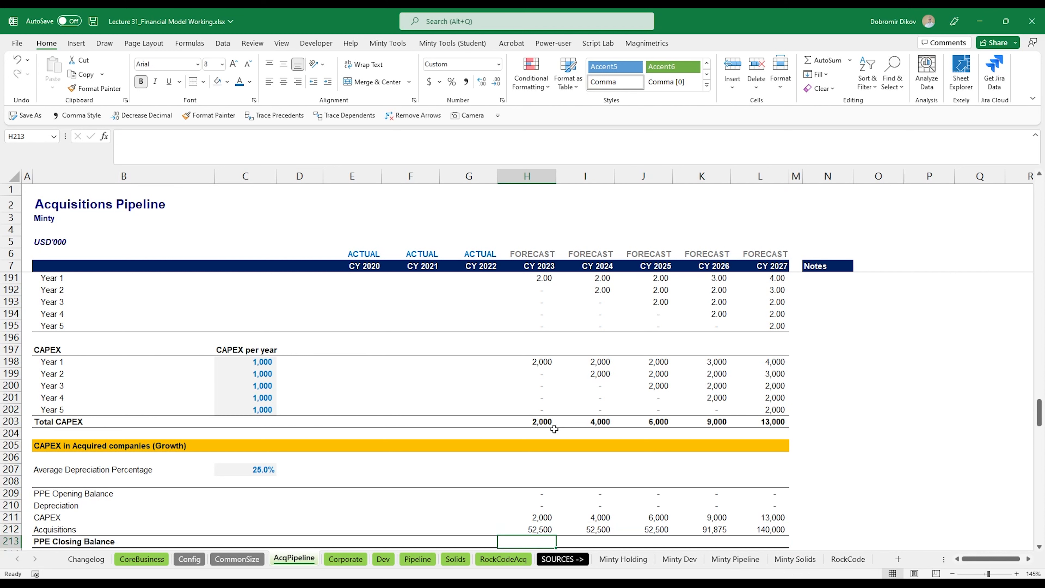
{"action": "type", "text": "=SUM("}
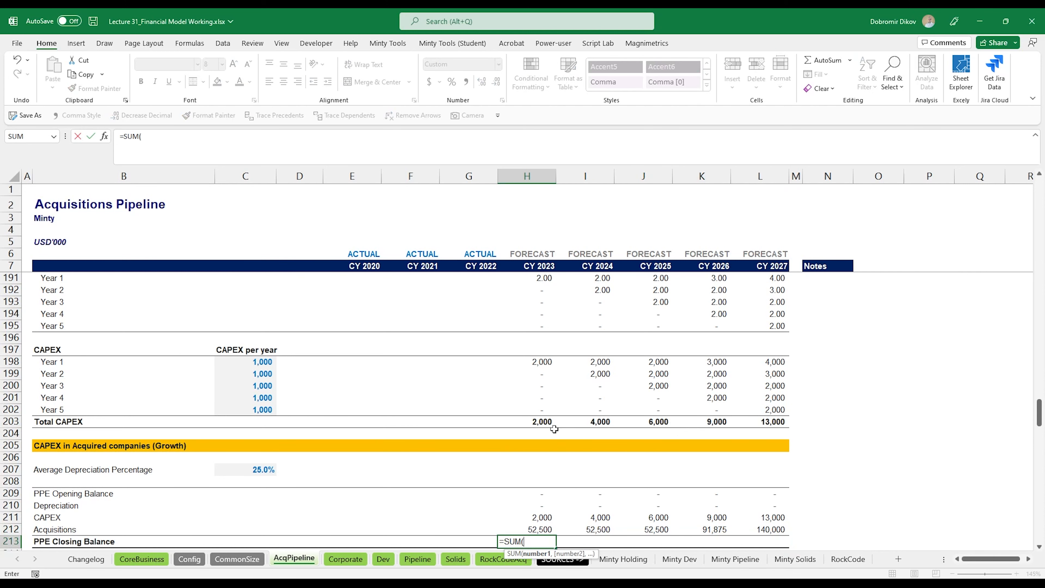
{"action": "key", "text": "Up"}
{"action": "key", "text": "shift+Up"}
{"action": "key", "text": "shift+Up"}
{"action": "key", "text": "shift+Up"}
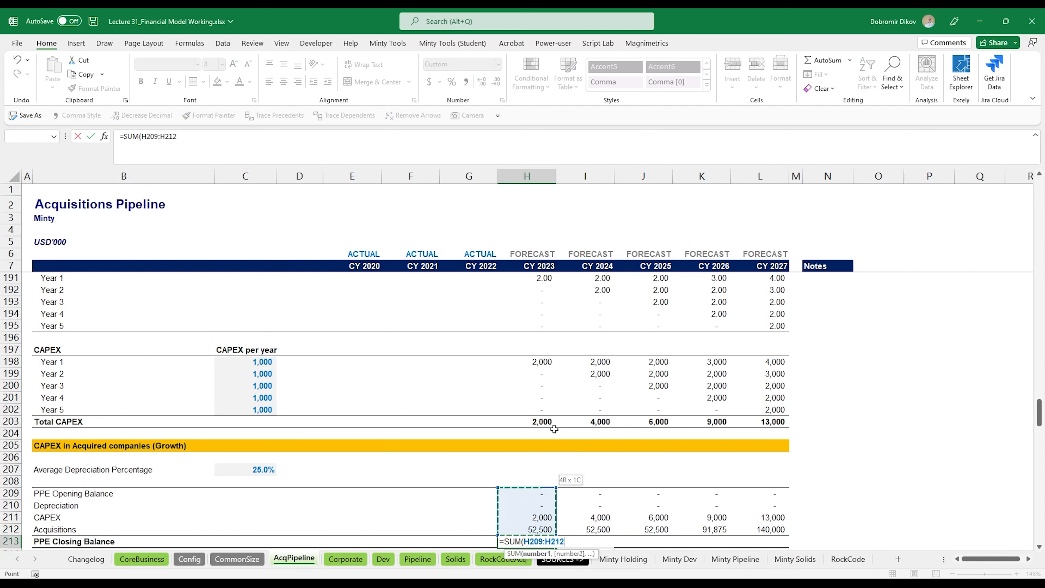
{"action": "key", "text": "Return"}
Fill the PPE Closing Balance formula from H213 across to L213
{"action": "key", "text": "Up"}
{"action": "key", "text": "shift+Right"}
{"action": "key", "text": "shift+Right"}
{"action": "key", "text": "shift+Right"}
{"action": "key", "text": "shift+Right"}
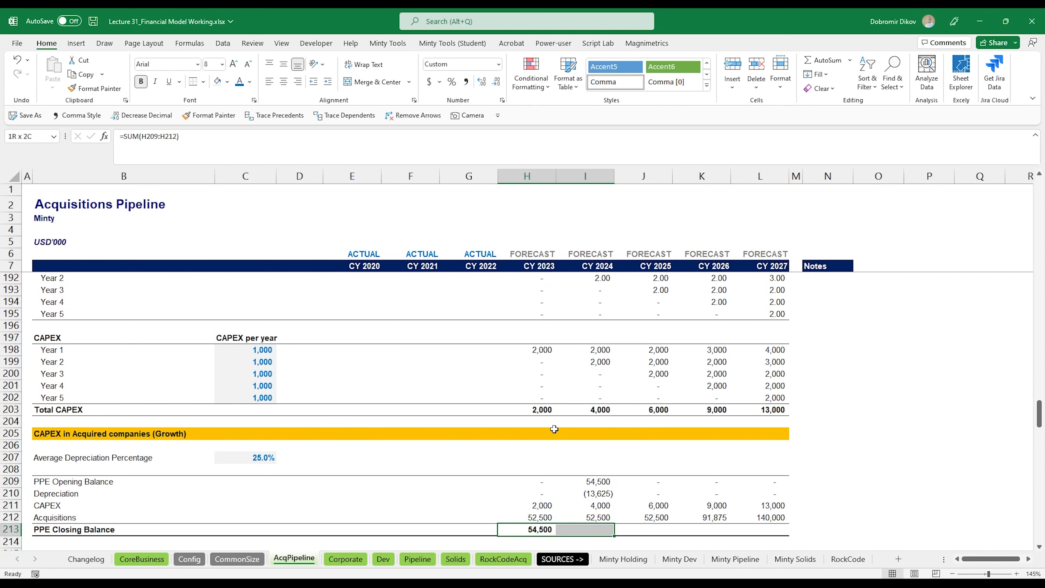
{"action": "key", "text": "ctrl+r"}
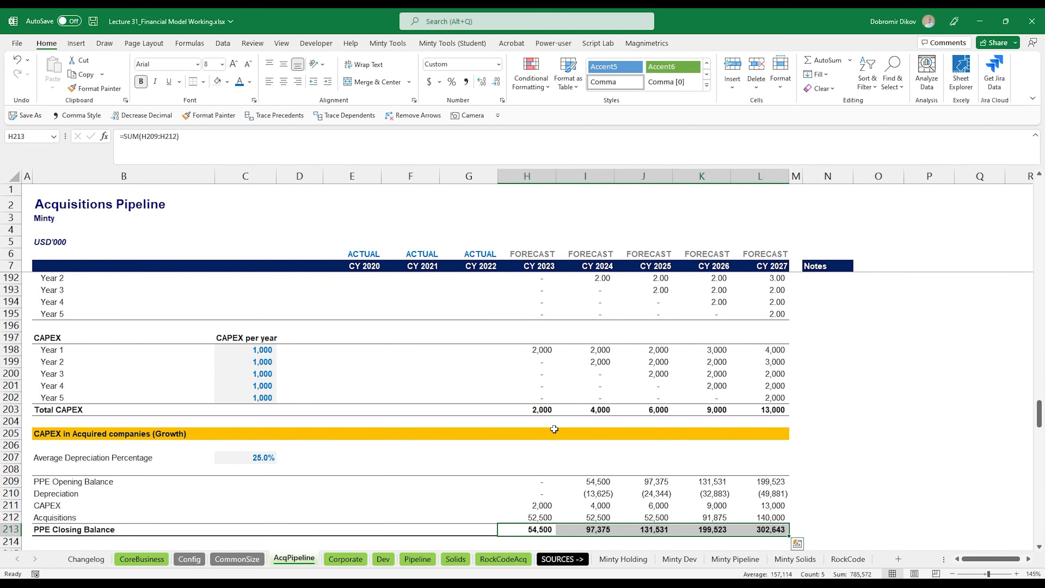
Calculate Payments during the period in H216 with =H84+H97, adding the at-close amount and deferred consideration paid out, and fill it across to L216
{"action": "scroll", "coordinate": [652, 505], "scroll_direction": "down", "scroll_amount": 2}
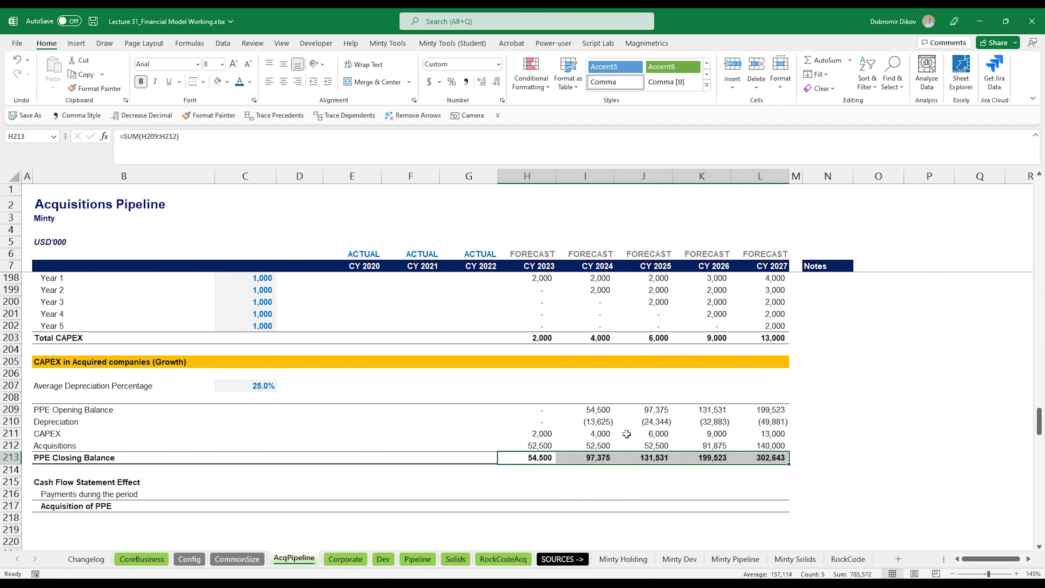
{"action": "left_click", "coordinate": [535, 494]}
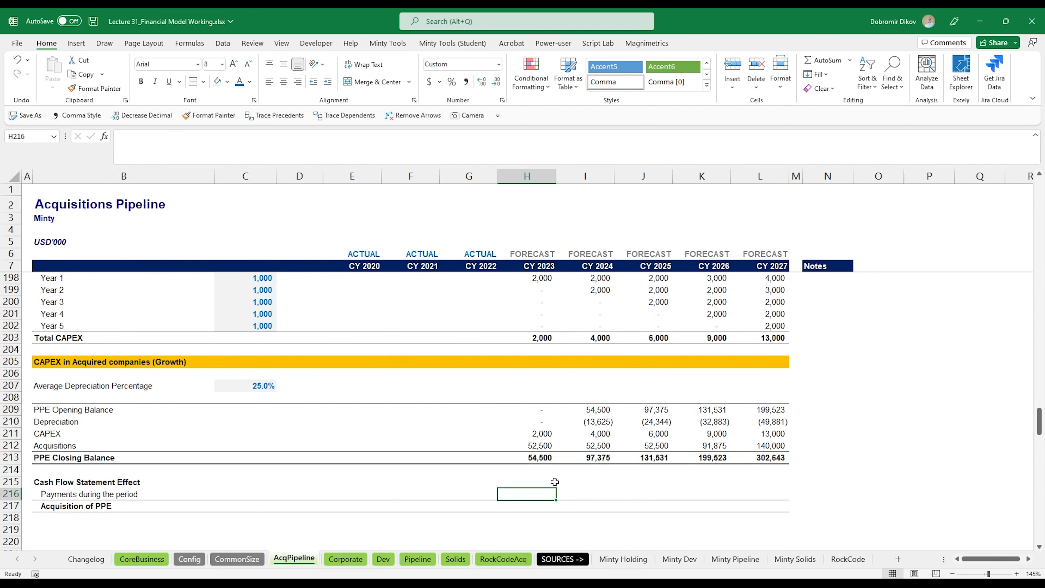
{"action": "type", "text": "="}
{"action": "scroll", "coordinate": [562, 445], "scroll_direction": "up", "scroll_amount": 20}
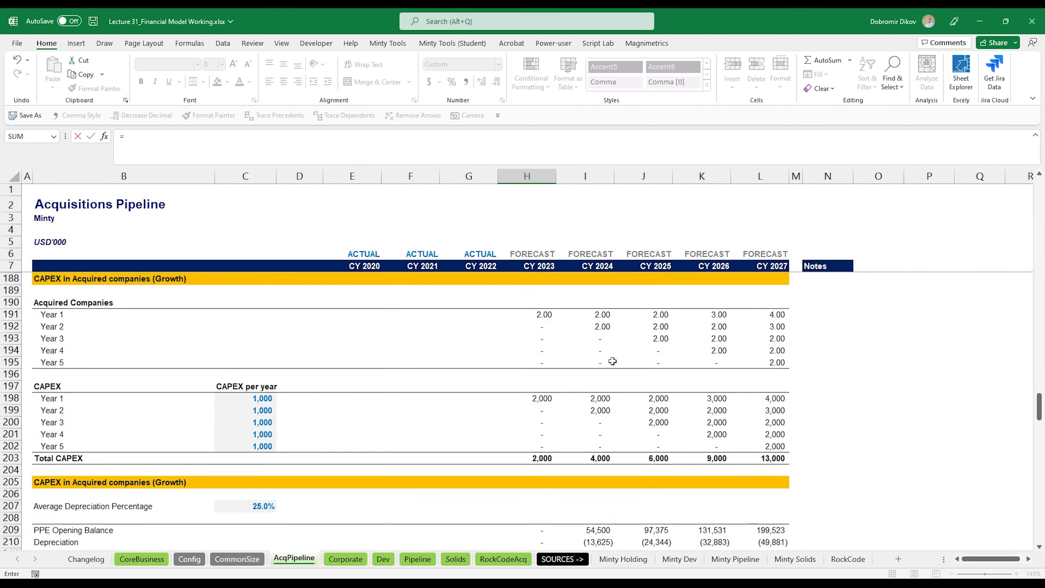
{"action": "scroll", "coordinate": [536, 435], "scroll_direction": "up", "scroll_amount": 8}
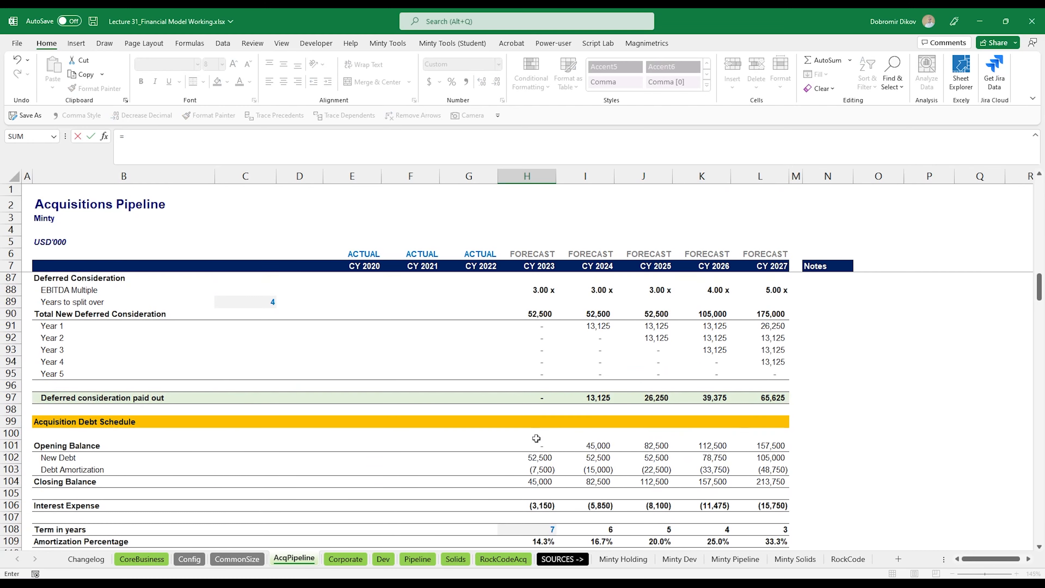
{"action": "scroll", "coordinate": [532, 341], "scroll_direction": "up", "scroll_amount": 3}
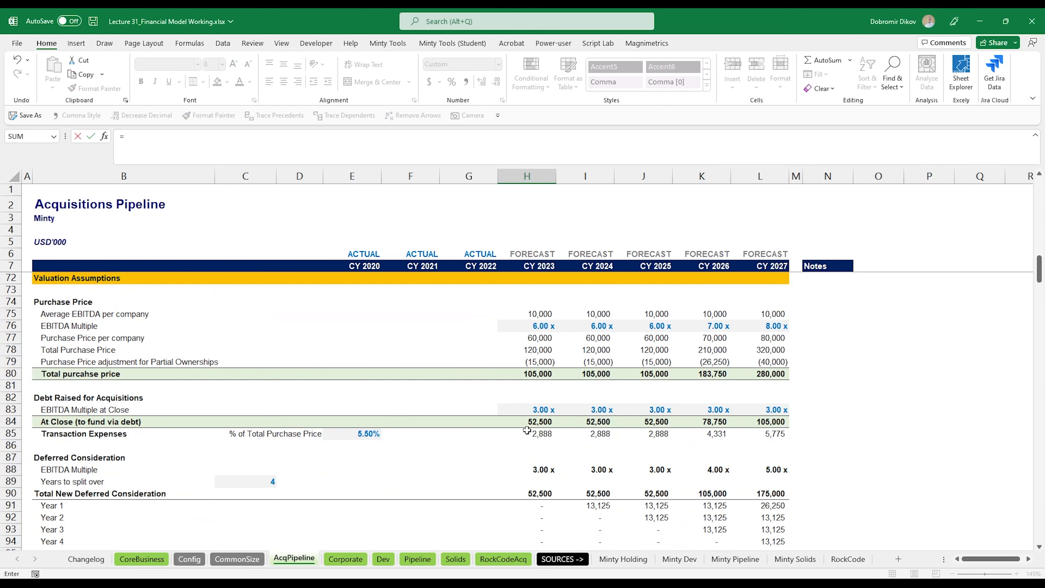
{"action": "left_click", "coordinate": [540, 422]}
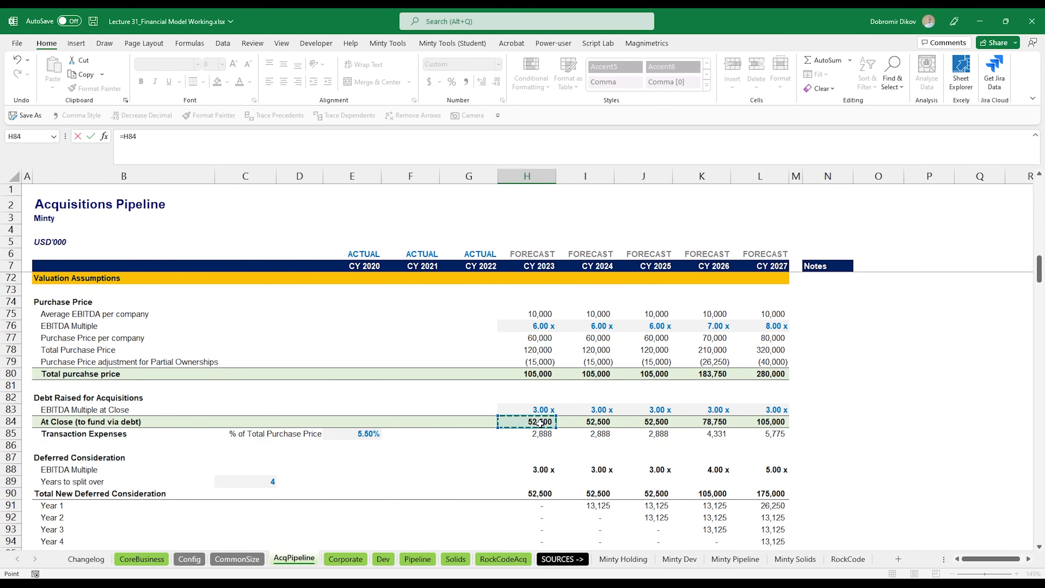
{"action": "type", "text": "+"}
{"action": "scroll", "coordinate": [540, 486], "scroll_direction": "down", "scroll_amount": 3}
{"action": "left_click", "coordinate": [546, 473]}
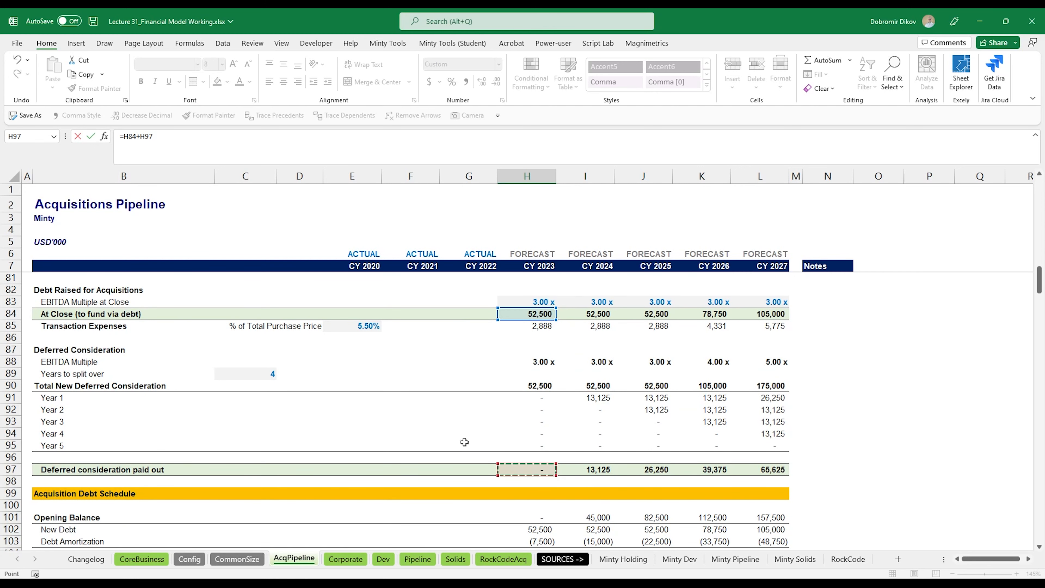
{"action": "key", "text": "ctrl+Return"}
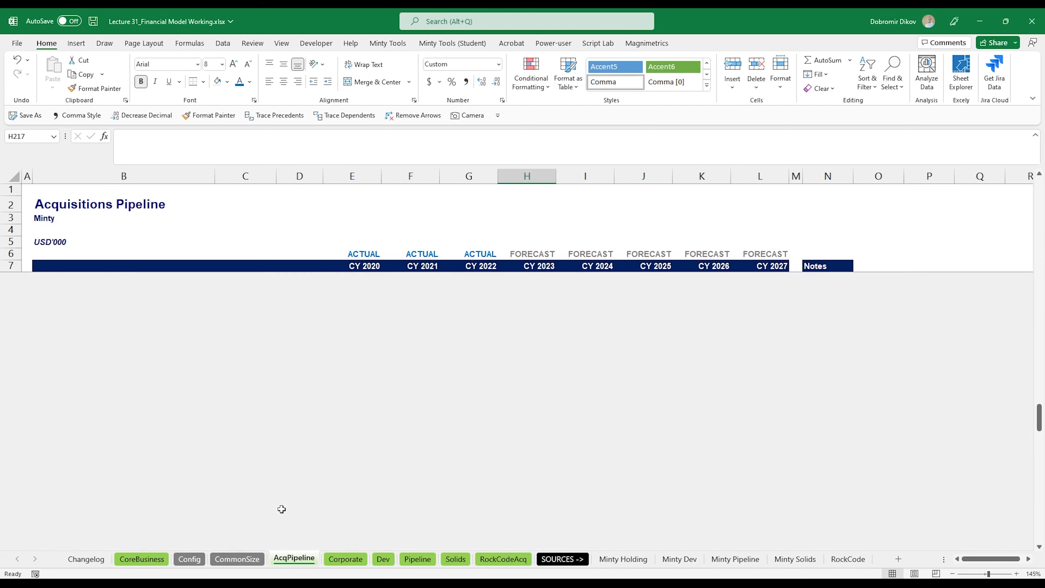
Calculate CY 2023 Acquisition of PPE in H217 as the period's payments times the PPE split percentage, =H216*H181
{"action": "key", "text": "Down"}
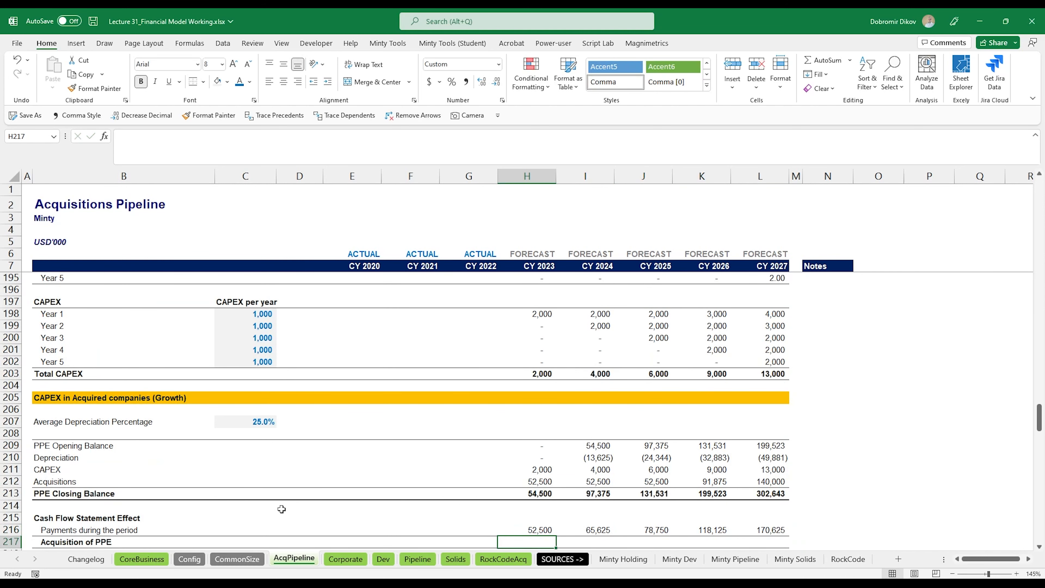
{"action": "scroll", "coordinate": [354, 474], "scroll_direction": "down", "scroll_amount": 2}
{"action": "type", "text": "="}
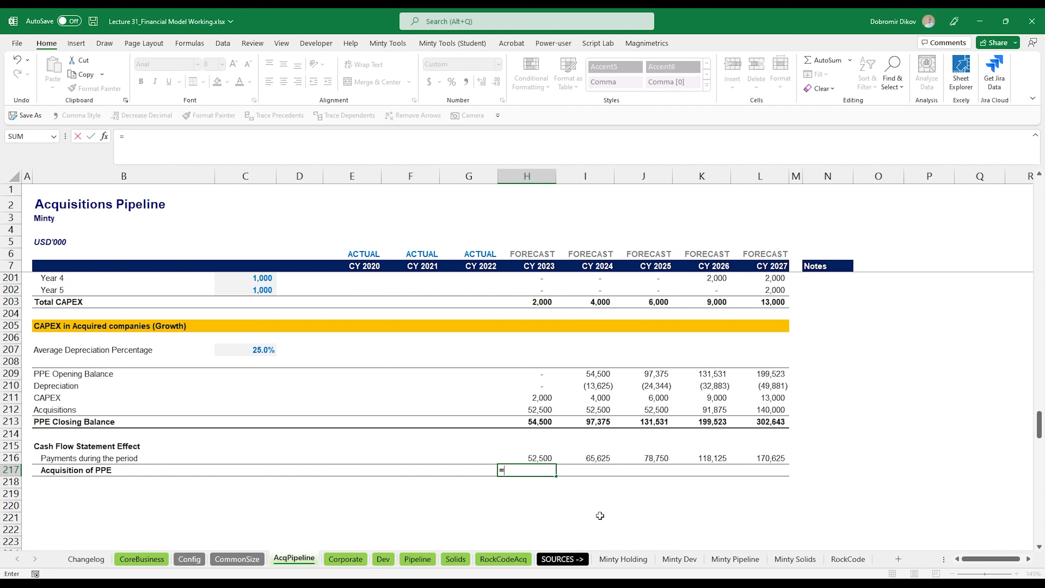
{"action": "key", "text": "Up"}
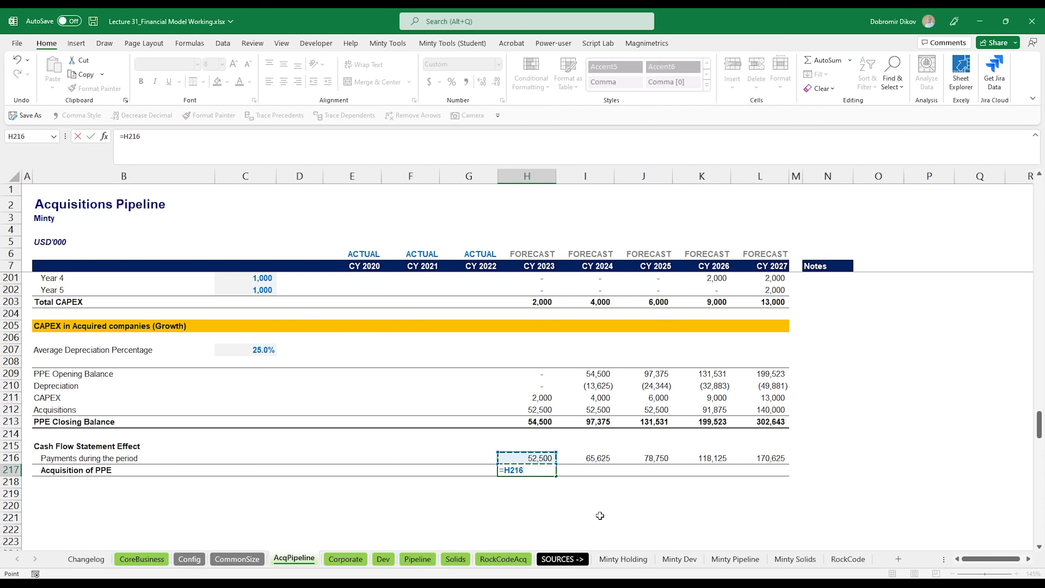
{"action": "type", "text": "*"}
{"action": "scroll", "coordinate": [568, 457], "scroll_direction": "up", "scroll_amount": 8}
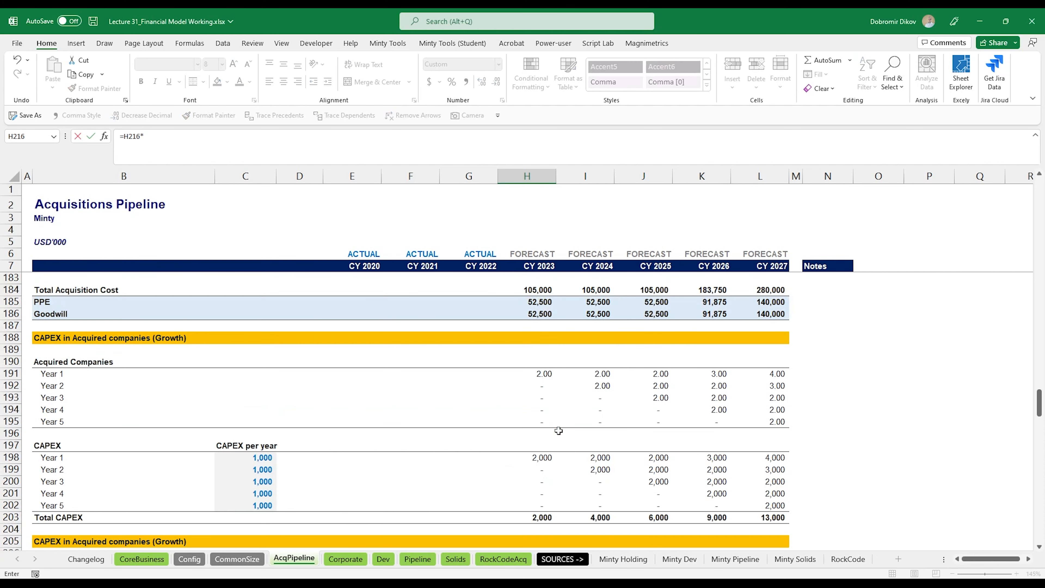
{"action": "left_click", "coordinate": [539, 331]}
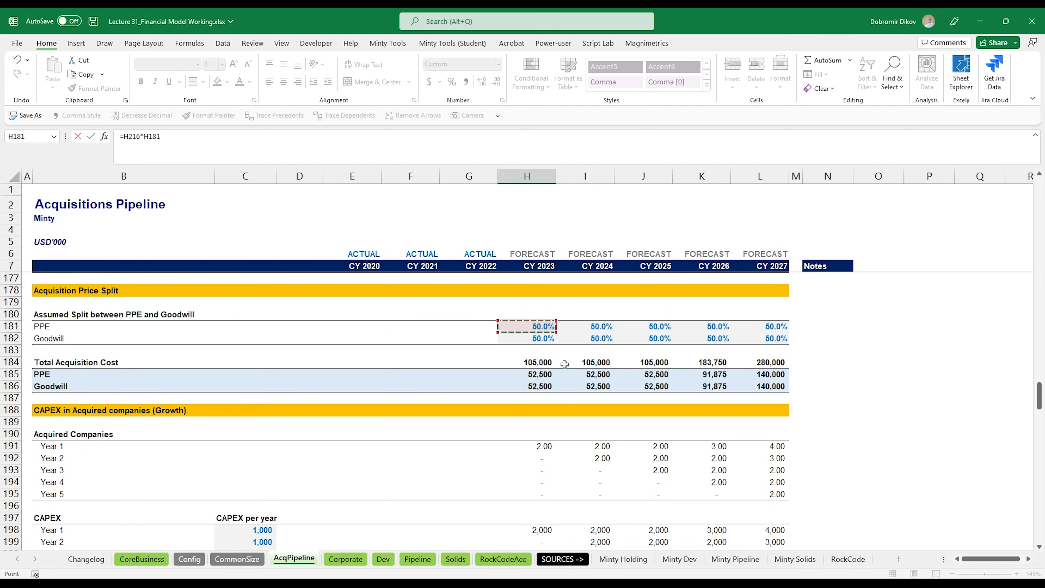
{"action": "key", "text": "ctrl+Return"}
Fill the Acquisition of PPE formula from H217 across to L217
{"action": "key", "text": "shift+Right"}
{"action": "key", "text": "shift+Right"}
{"action": "key", "text": "shift+Right"}
{"action": "key", "text": "shift+Right"}
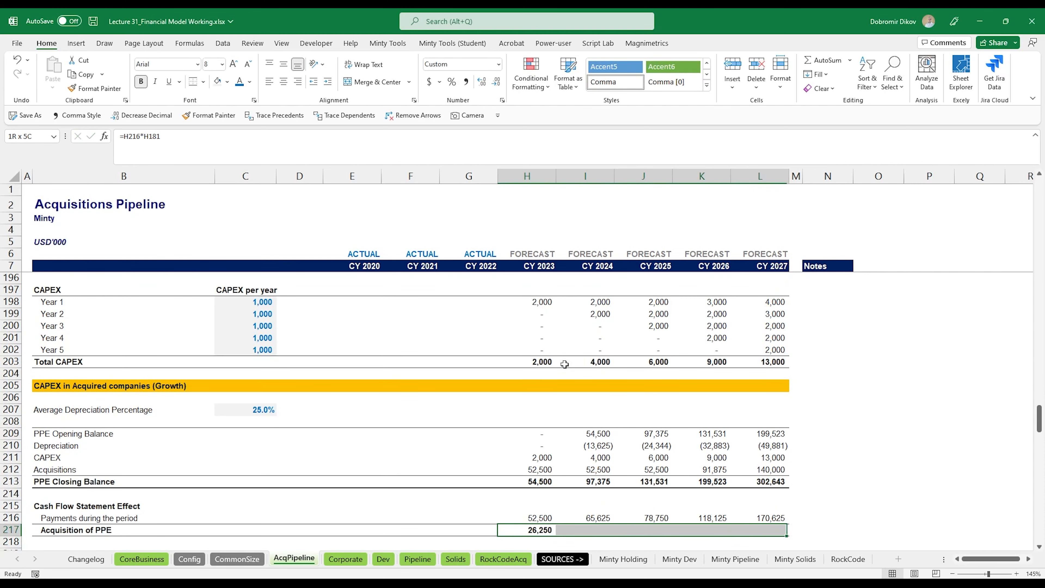
{"action": "key", "text": "ctrl+r"}
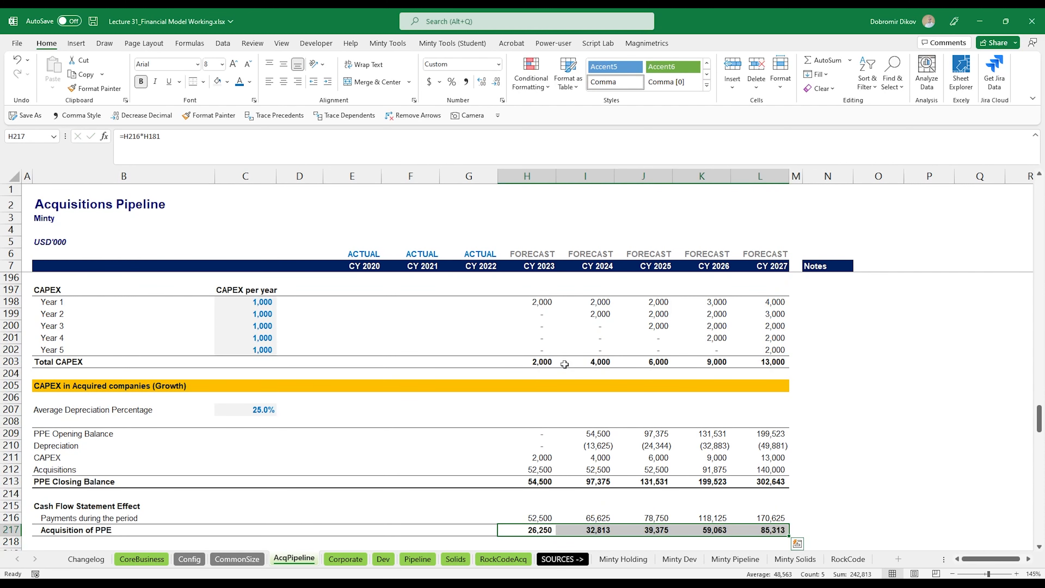
Link CY 2023 Depreciation & Amortization in the Income Statement, H246, to the PPE schedule's depreciation with reversed sign, =-H210
{"action": "scroll", "coordinate": [570, 383], "scroll_direction": "down", "scroll_amount": 2}
{"action": "left_click", "coordinate": [535, 410]}
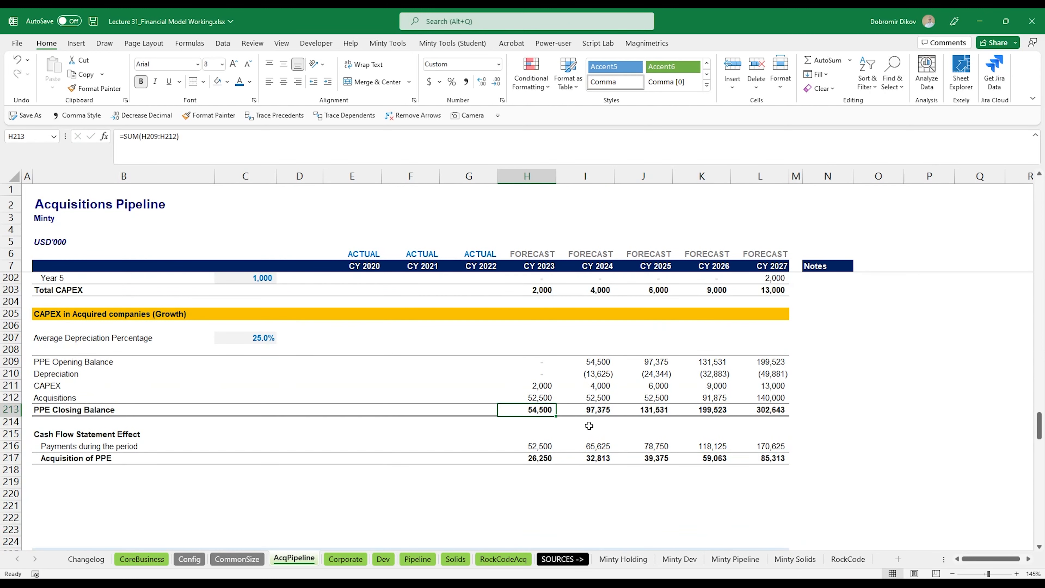
{"action": "scroll", "coordinate": [589, 424], "scroll_direction": "down", "scroll_amount": 2}
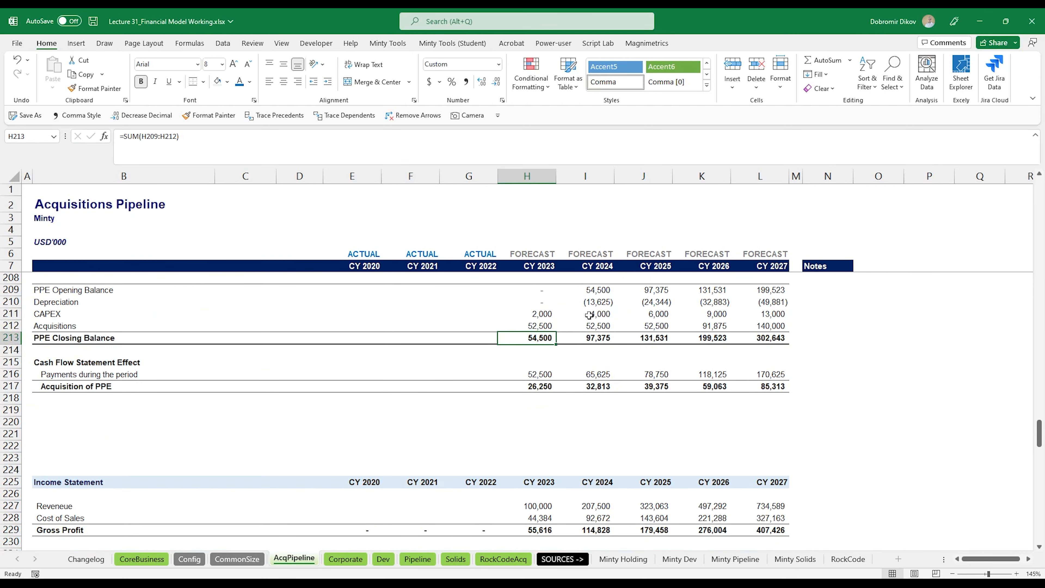
{"action": "left_click", "coordinate": [590, 306]}
{"action": "scroll", "coordinate": [592, 370], "scroll_direction": "down", "scroll_amount": 3}
{"action": "scroll", "coordinate": [591, 438], "scroll_direction": "down", "scroll_amount": 8}
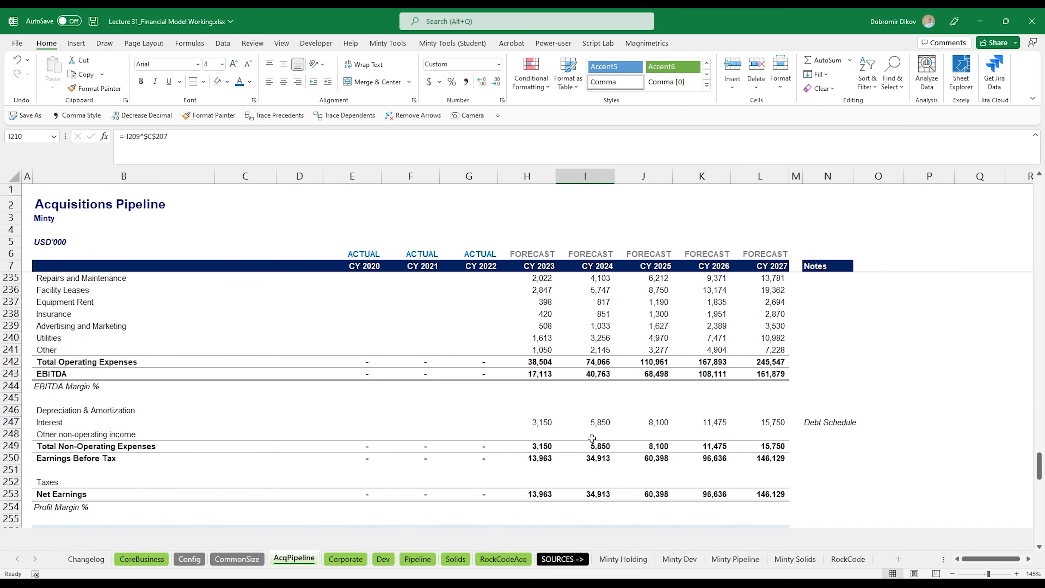
{"action": "left_click", "coordinate": [526, 338]}
{"action": "type", "text": "-"}
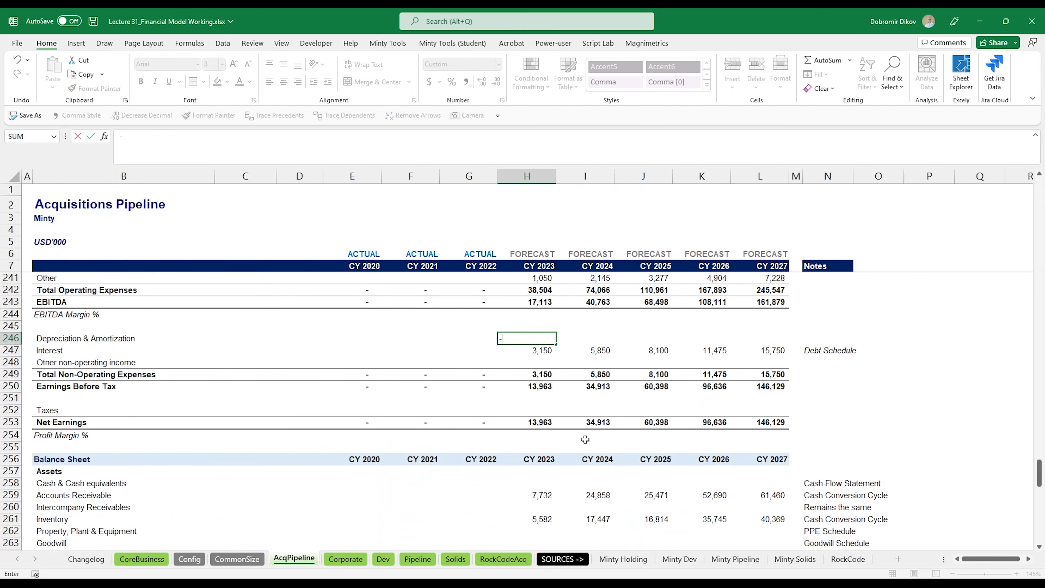
{"action": "scroll", "coordinate": [480, 376], "scroll_direction": "up", "scroll_amount": 6}
{"action": "scroll", "coordinate": [480, 376], "scroll_direction": "up", "scroll_amount": 7}
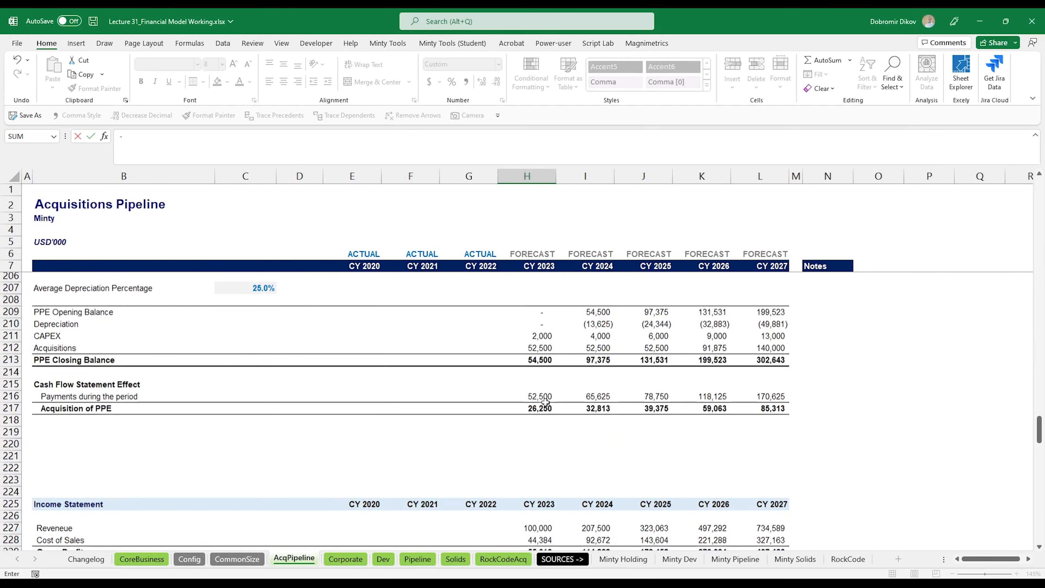
{"action": "left_click", "coordinate": [539, 374]}
{"action": "key", "text": "Return"}
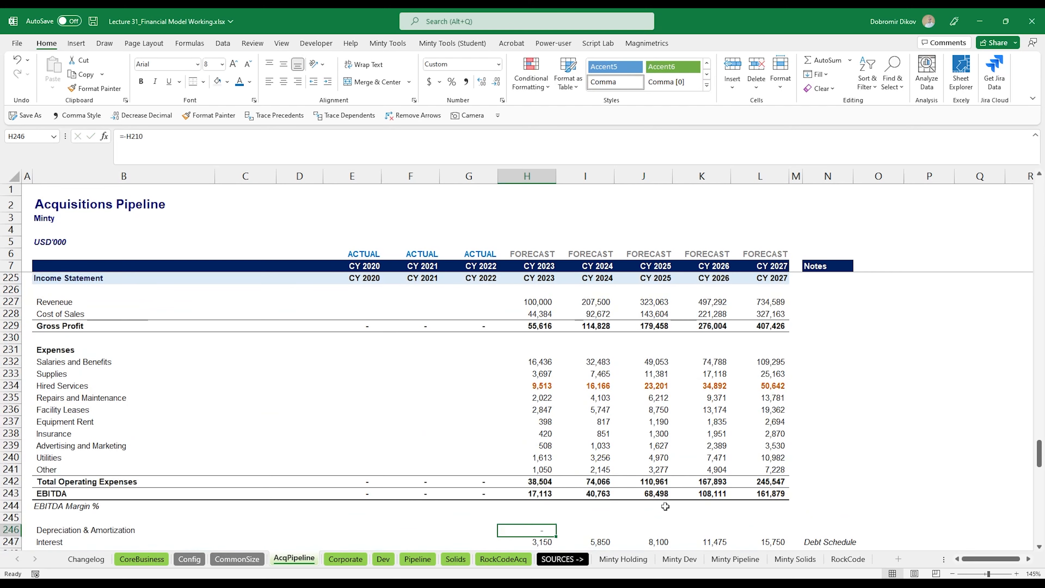
Fill the Depreciation & Amortization link from H246 across to L246
{"action": "key", "text": "shift+Right"}
{"action": "key", "text": "shift+Right"}
{"action": "key", "text": "shift+Right"}
{"action": "key", "text": "shift+Right"}
{"action": "key", "text": "ctrl+r"}
Link CY 2023 Property, Plant & Equipment in the Balance Sheet, H262, to the PPE Closing Balance with =H213
{"action": "scroll", "coordinate": [495, 475], "scroll_direction": "down", "scroll_amount": 3}
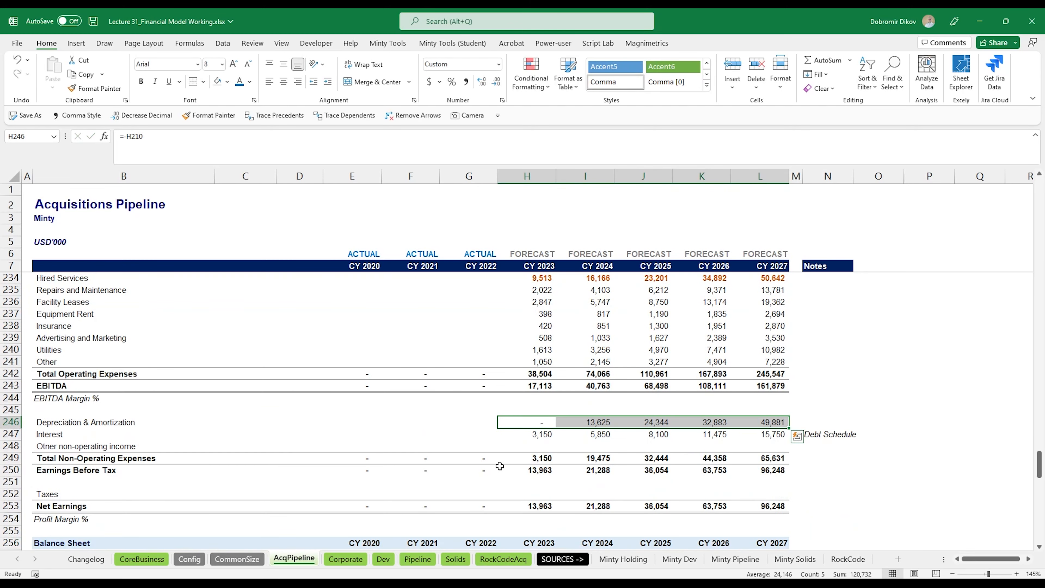
{"action": "scroll", "coordinate": [499, 466], "scroll_direction": "down", "scroll_amount": 6}
{"action": "left_click", "coordinate": [527, 398]}
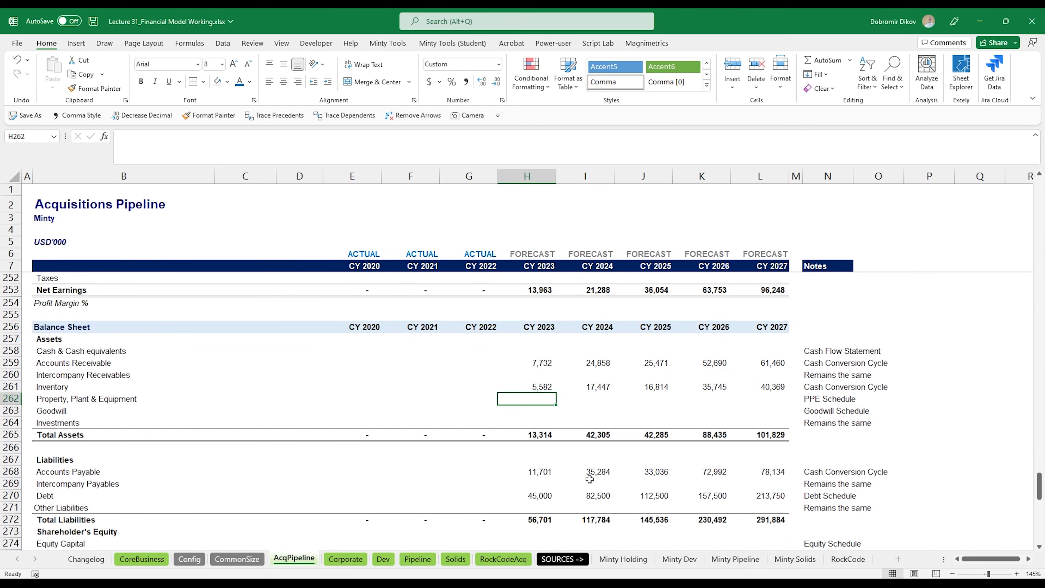
{"action": "type", "text": "="}
{"action": "scroll", "coordinate": [586, 445], "scroll_direction": "up", "scroll_amount": 15}
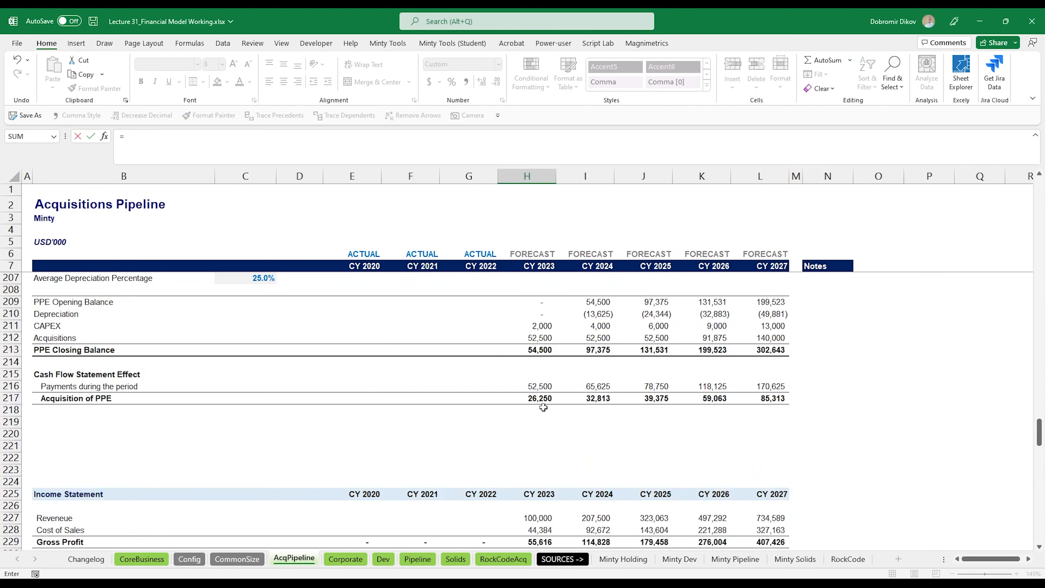
{"action": "scroll", "coordinate": [543, 407], "scroll_direction": "up", "scroll_amount": 4}
{"action": "scroll", "coordinate": [544, 435], "scroll_direction": "down", "scroll_amount": 2}
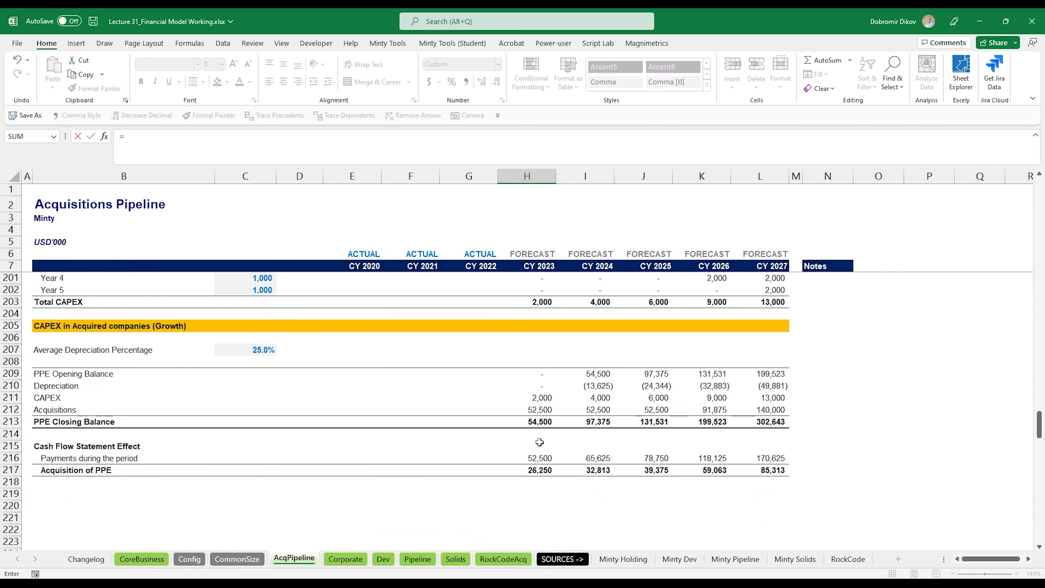
{"action": "left_click", "coordinate": [538, 425]}
{"action": "key", "text": "ctrl+Return"}
Fill the Property, Plant & Equipment link from H262 across to L262
{"action": "key", "text": "shift+Right"}
{"action": "key", "text": "shift+Right"}
{"action": "key", "text": "shift+Right"}
{"action": "key", "text": "shift+Right"}
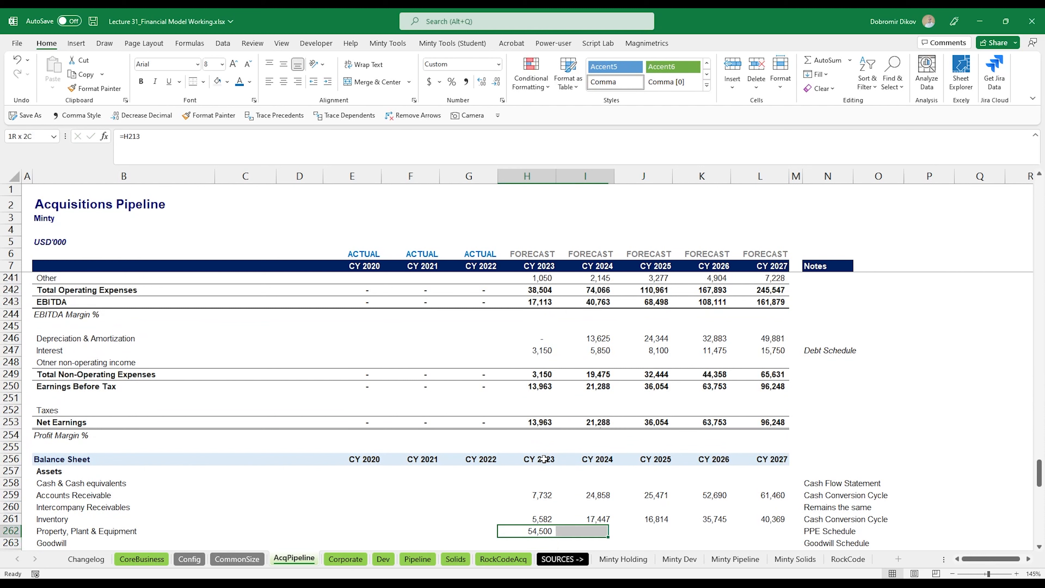
Link CY 2023 Investments in Property & Equipment in the Cash Flow Statement, H291, to CAPEX and Acquisition of PPE with =-H211-H217
{"action": "scroll", "coordinate": [544, 459], "scroll_direction": "down", "scroll_amount": 9}
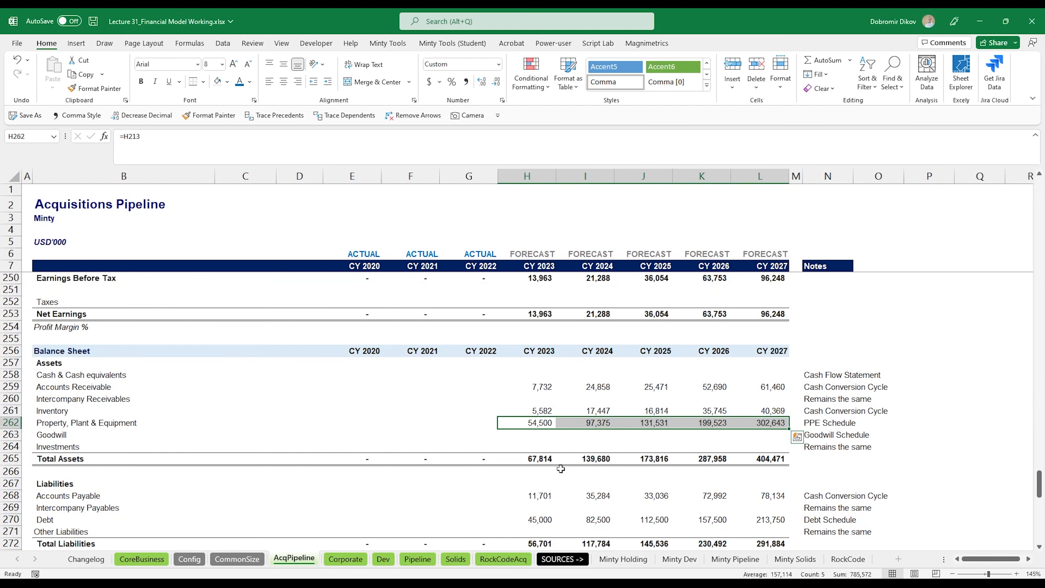
{"action": "scroll", "coordinate": [561, 467], "scroll_direction": "down", "scroll_amount": 5}
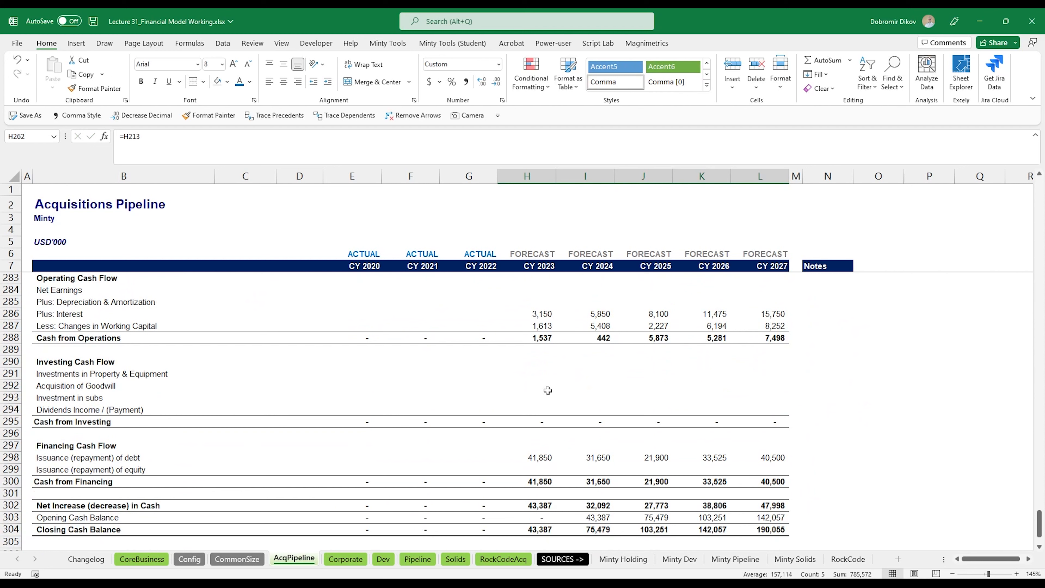
{"action": "left_click", "coordinate": [543, 365]}
{"action": "left_click", "coordinate": [534, 374]}
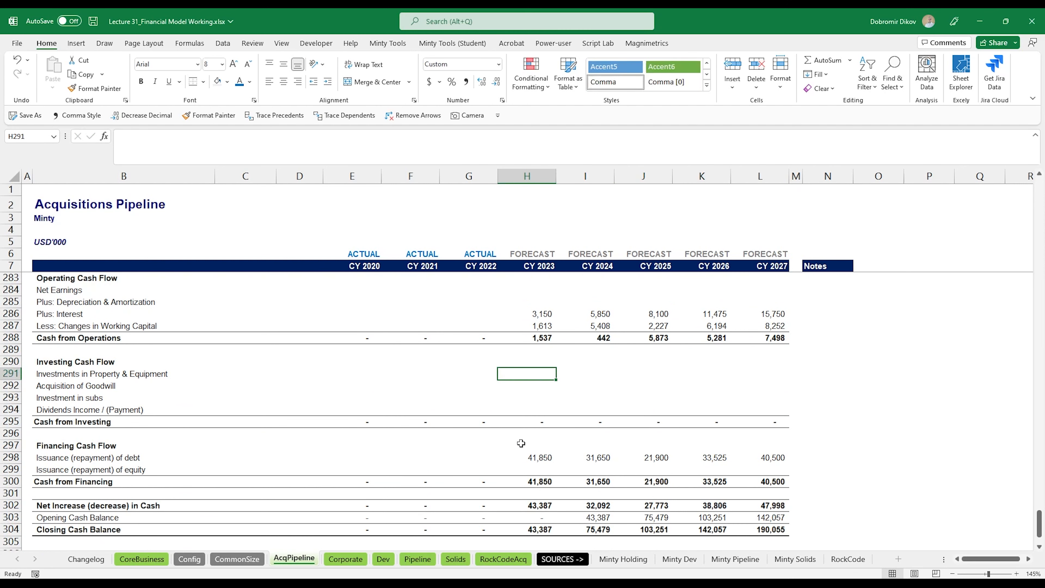
{"action": "type", "text": "-"}
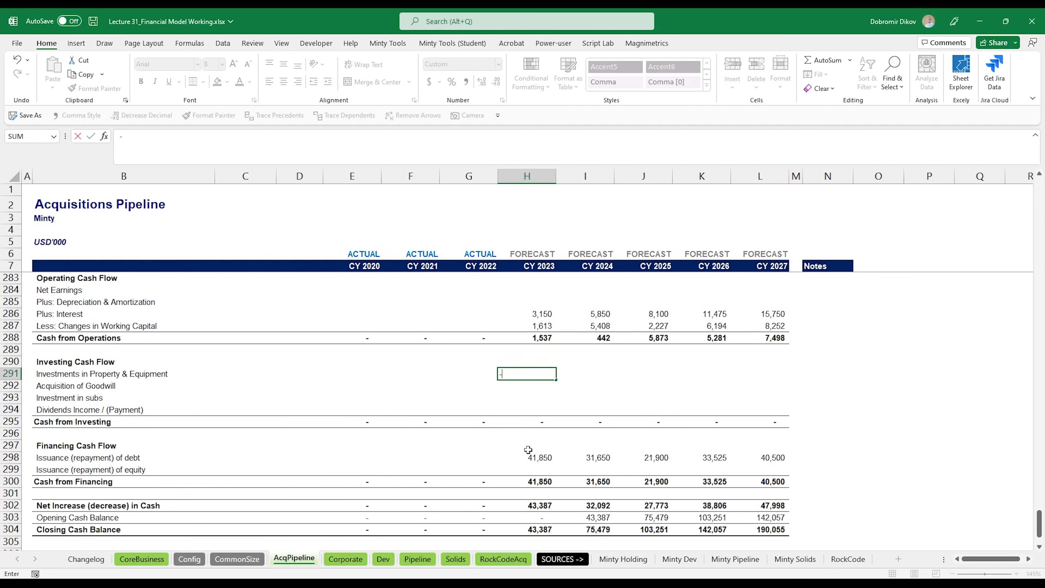
{"action": "scroll", "coordinate": [583, 383], "scroll_direction": "up", "scroll_amount": 20}
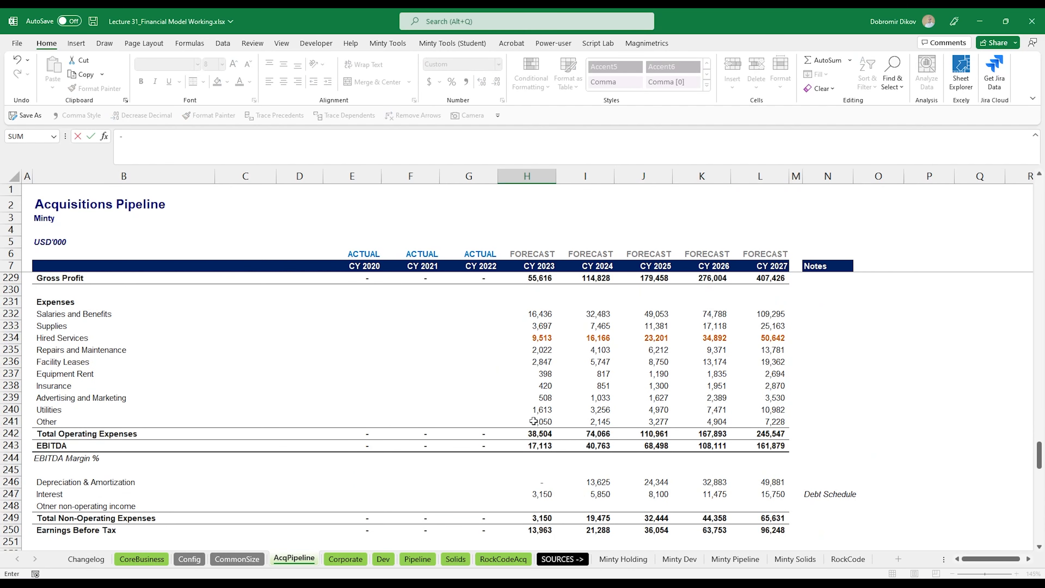
{"action": "left_click", "coordinate": [541, 422]}
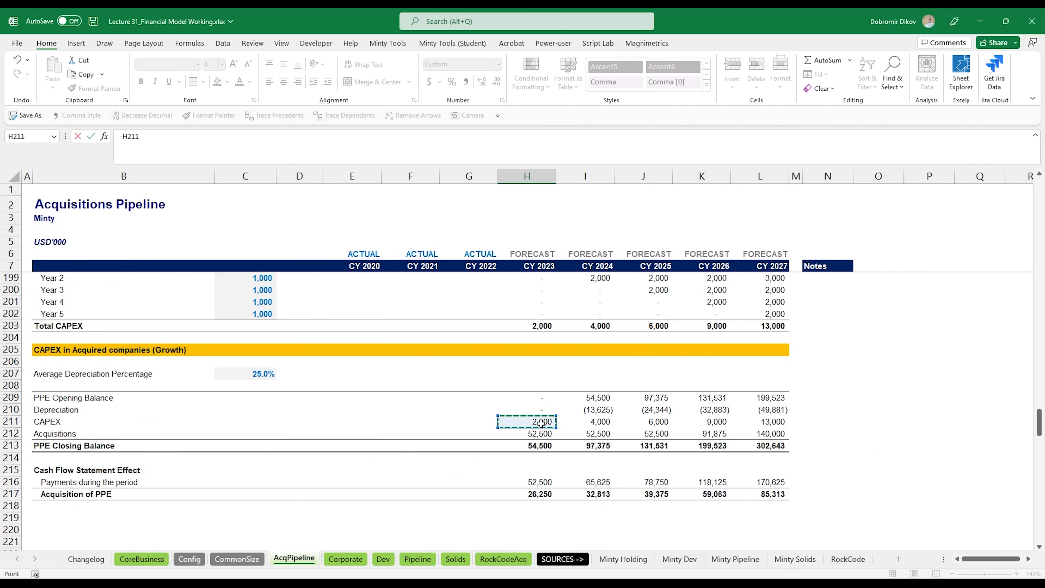
{"action": "type", "text": "-"}
{"action": "left_click", "coordinate": [541, 483]}
{"action": "left_click", "coordinate": [529, 495]}
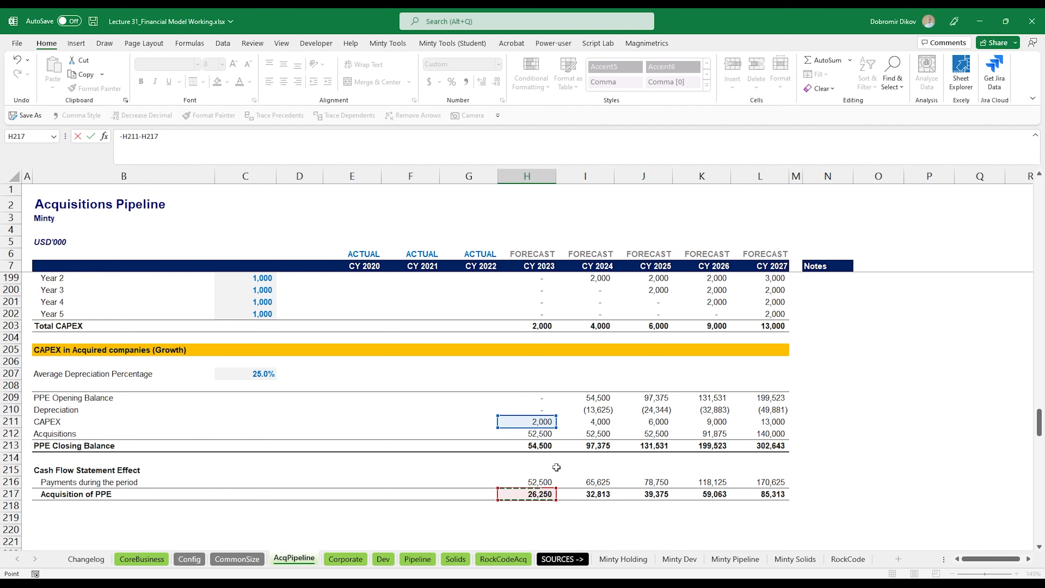
{"action": "key", "text": "ctrl+Return"}
Fill the Investments in Property & Equipment formula from H291 across to L291
{"action": "key", "text": "shift+Right"}
{"action": "key", "text": "shift+Right"}
{"action": "key", "text": "shift+Right"}
{"action": "key", "text": "shift+Right"}
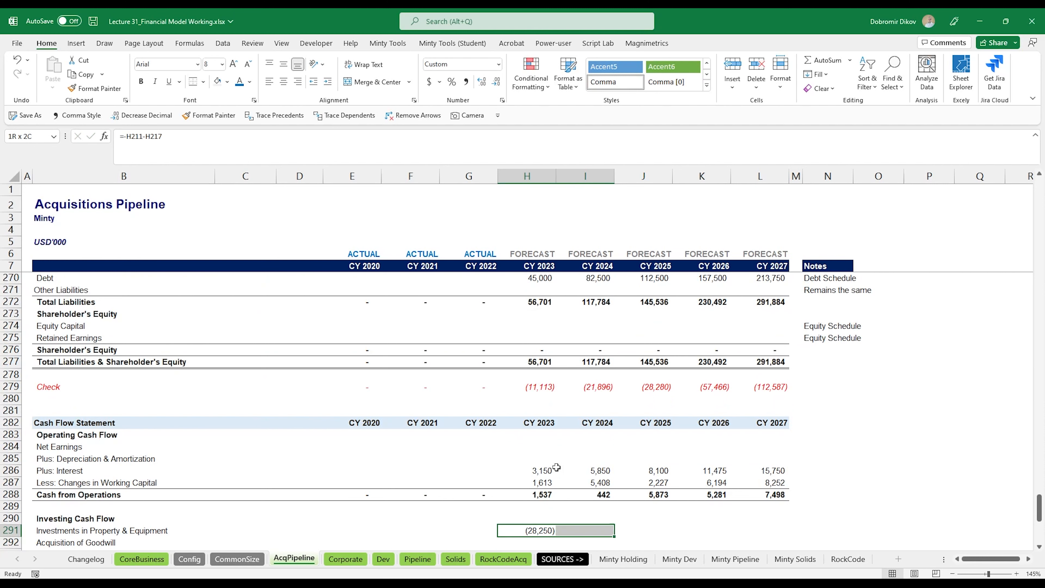
{"action": "key", "text": "ctrl+r"}
{"action": "scroll", "coordinate": [568, 430], "scroll_direction": "down", "scroll_amount": 3}
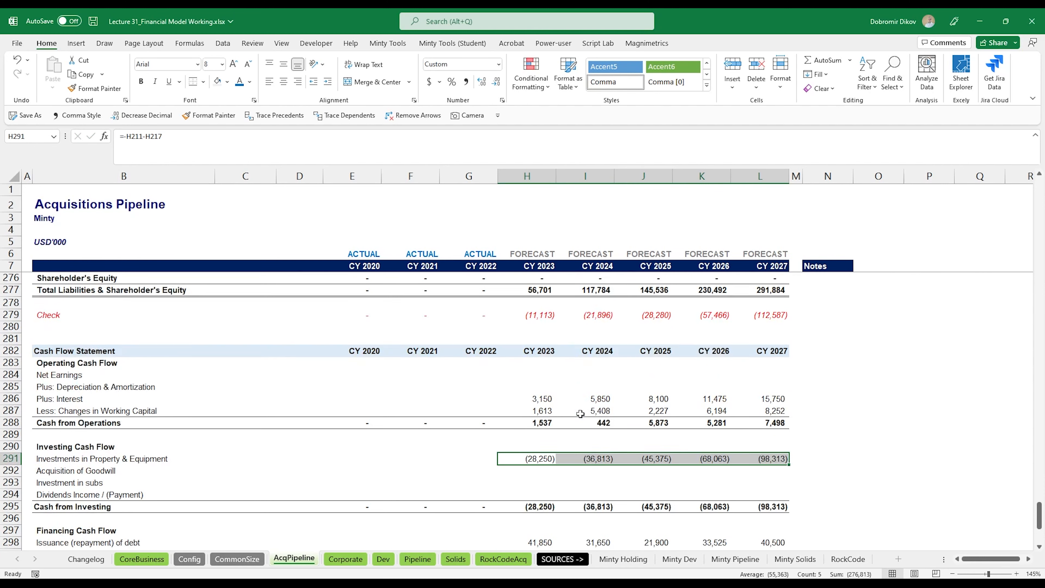
{"action": "scroll", "coordinate": [580, 418], "scroll_direction": "down", "scroll_amount": 2}
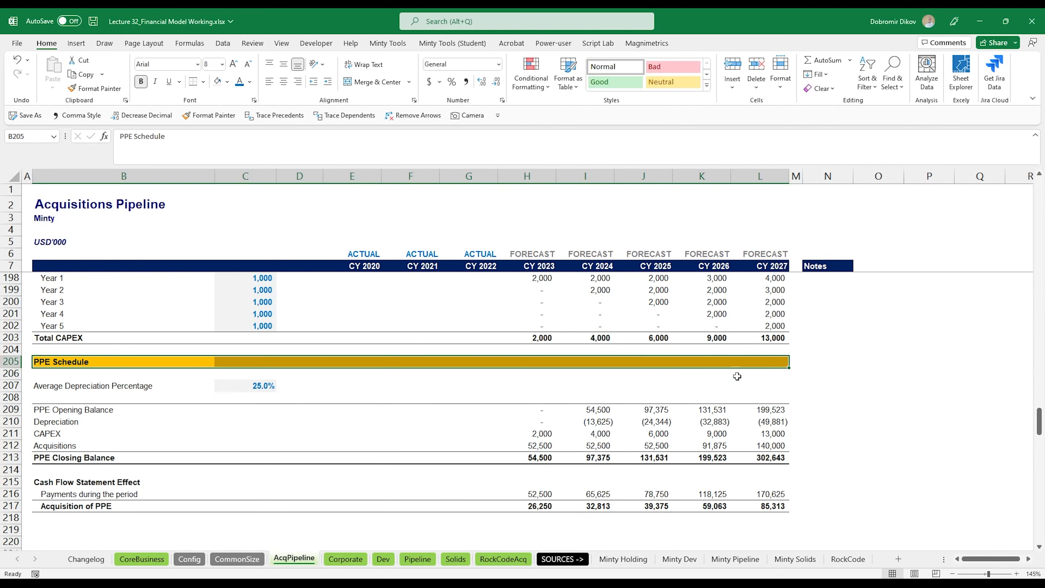
Copy the PPE Schedule header bar to row 219 and retitle it Goodwill Schedule
{"action": "scroll", "coordinate": [334, 432], "scroll_direction": "down", "scroll_amount": 4}
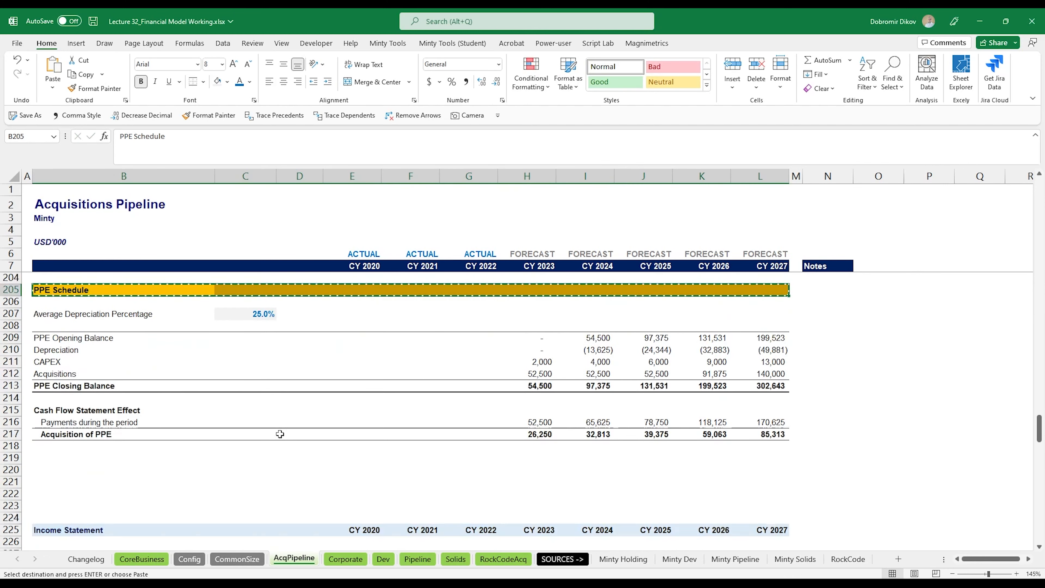
{"action": "left_click", "coordinate": [46, 419]}
{"action": "key", "text": "ctrl+v"}
{"action": "left_click", "coordinate": [81, 422]}
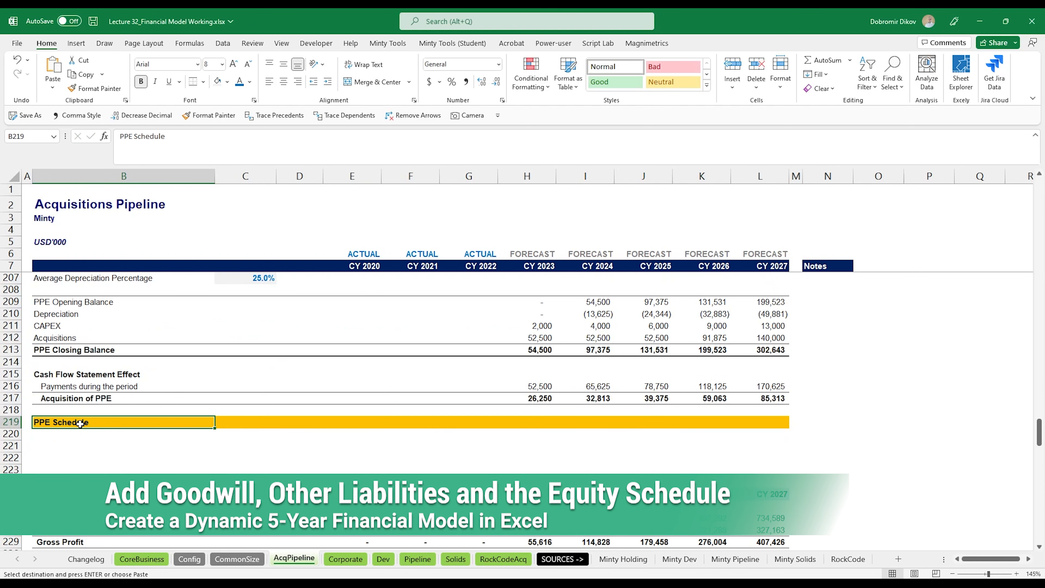
{"action": "type", "text": "Goodwill Sc"}
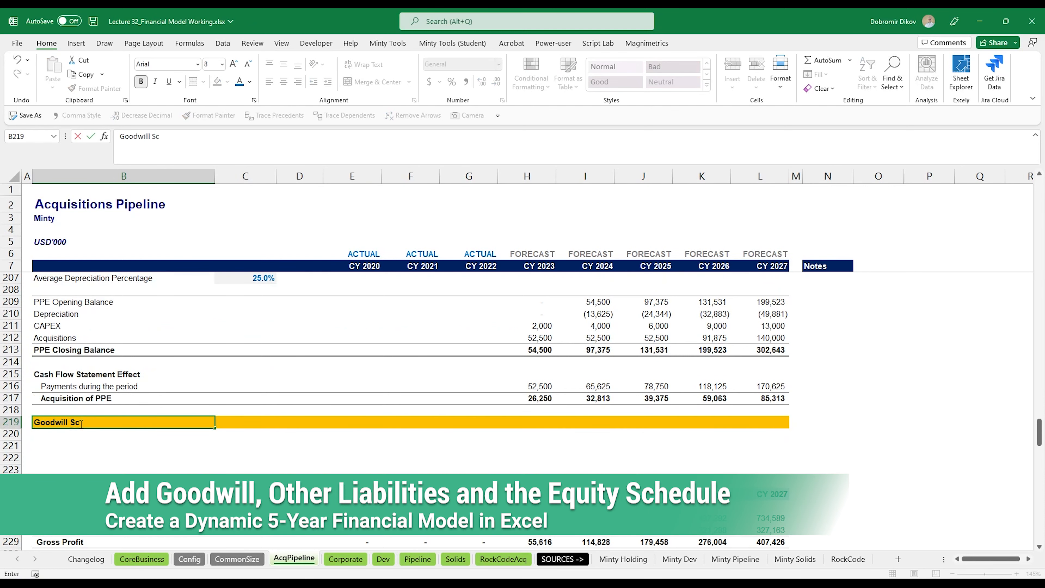
{"action": "type", "text": "hedule"}
{"action": "key", "text": "Return"}
Insert four blank rows at rows 221 to 224, between the Goodwill Schedule header and the Income Statement
{"action": "key", "text": "Down"}
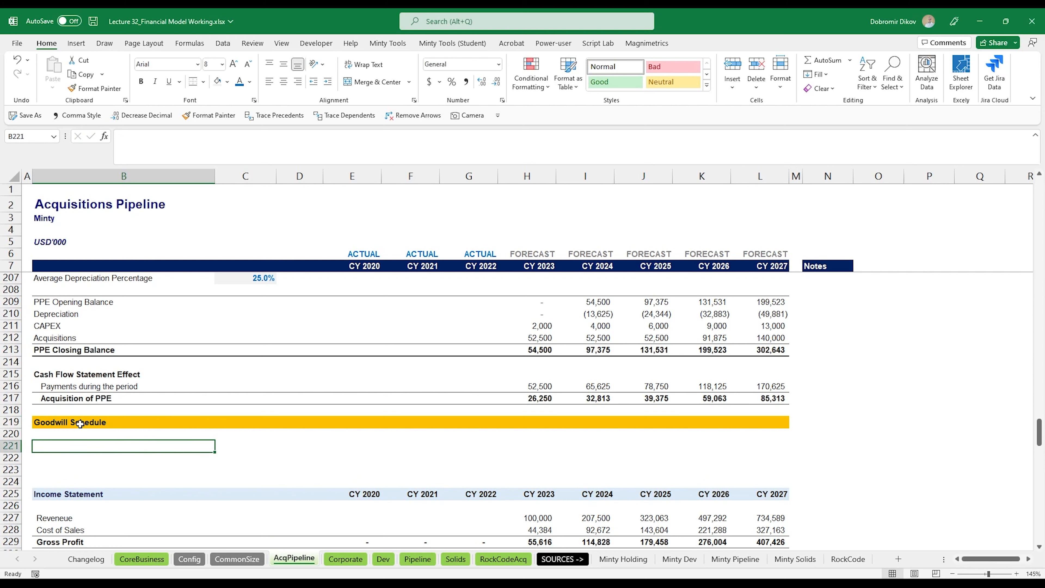
{"action": "key", "text": "shift+space"}
{"action": "key", "text": "shift+Down"}
{"action": "key", "text": "shift+Down"}
{"action": "key", "text": "shift+Down"}
{"action": "key", "text": "ctrl+shift+plus"}
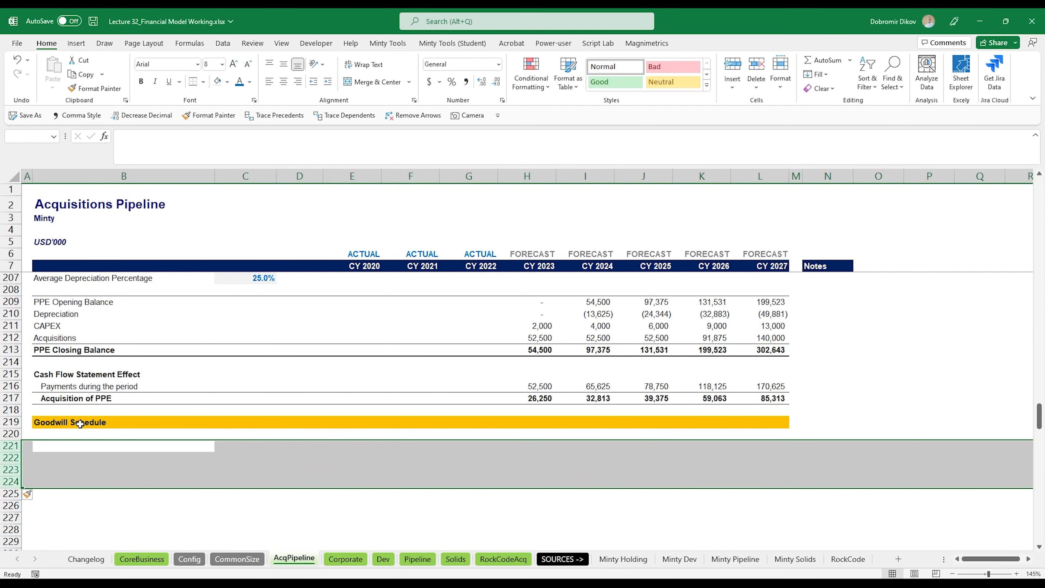
{"action": "key", "text": "Down"}
{"action": "key", "text": "Up"}
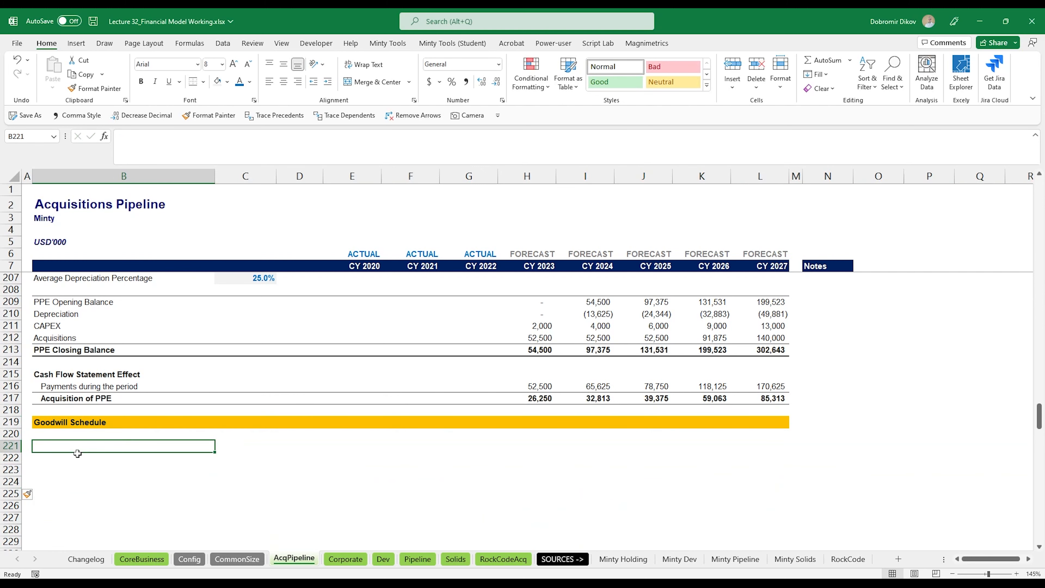
Label the goodwill roll-forward rows B221:B223 as Goodwill OB, Acquisitions and Goodwill CB
{"action": "type", "text": "Goodwill OB"}
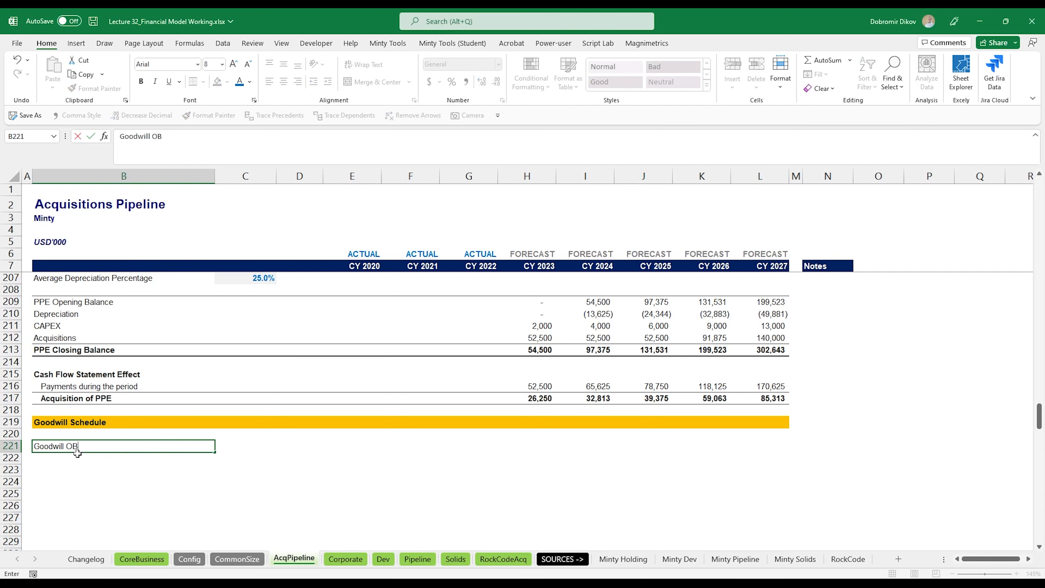
{"action": "key", "text": "Return"}
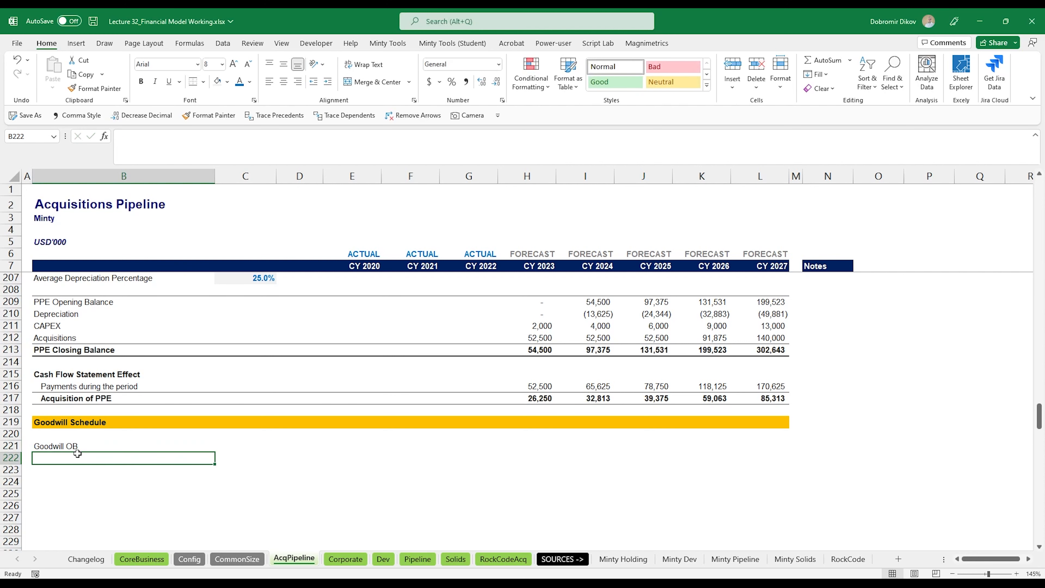
{"action": "type", "text": "Acquisitions"}
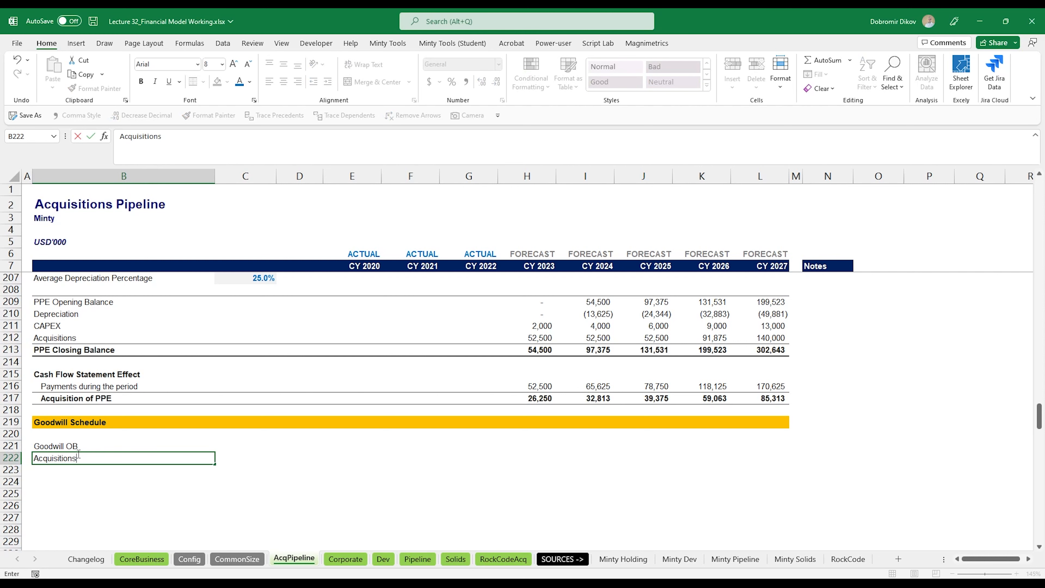
{"action": "key", "text": "Return"}
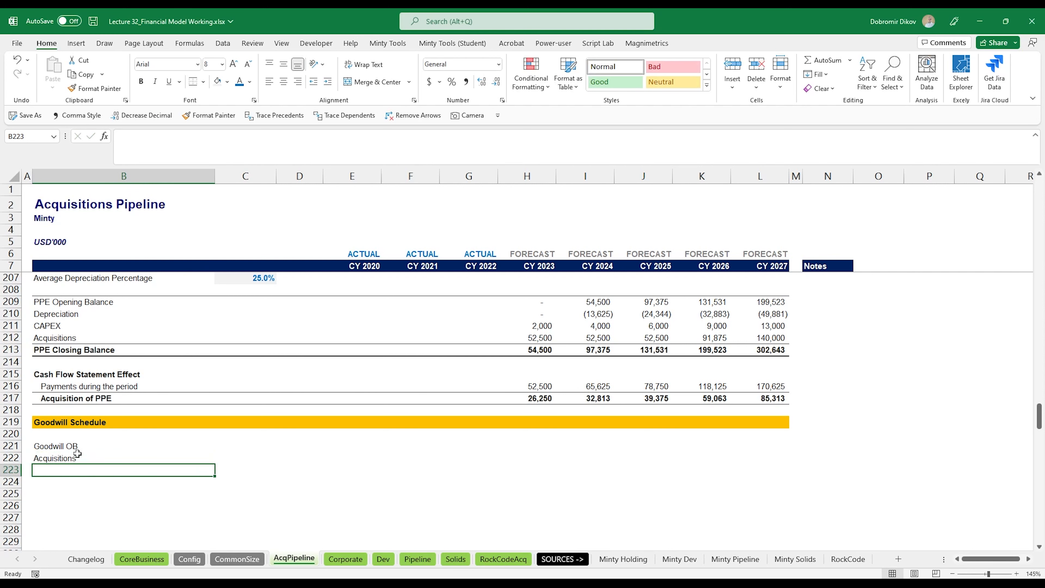
{"action": "type", "text": "Goodwill "}
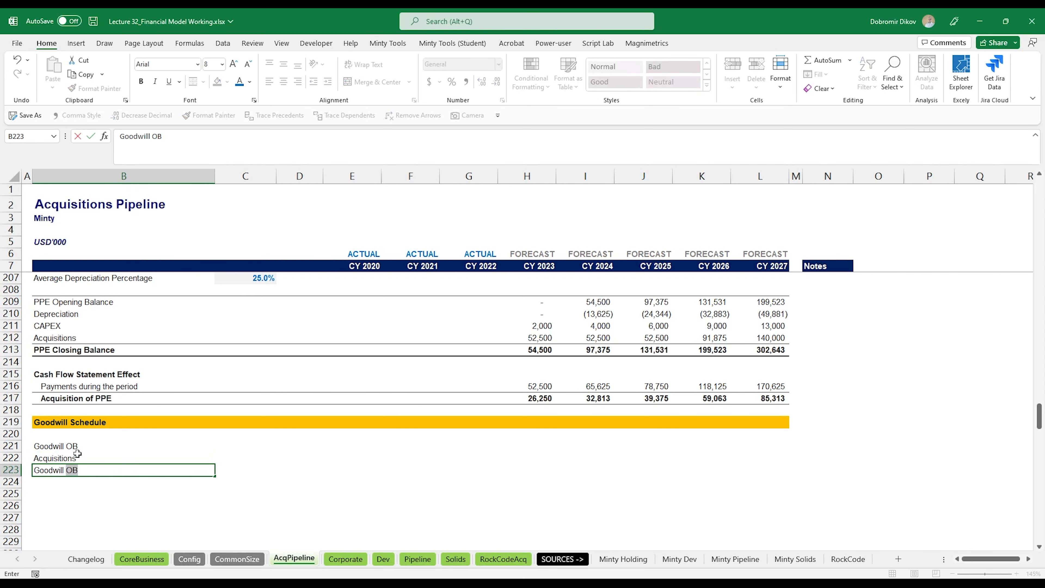
{"action": "type", "text": "CB"}
{"action": "key", "text": "Return"}
Make the Goodwill CB row, B223:L223, bold with top and bottom borders
{"action": "key", "text": "Up"}
{"action": "key", "text": "shift+Right"}
{"action": "key", "text": "shift+Right"}
{"action": "key", "text": "shift+Right"}
{"action": "key", "text": "shift+Right"}
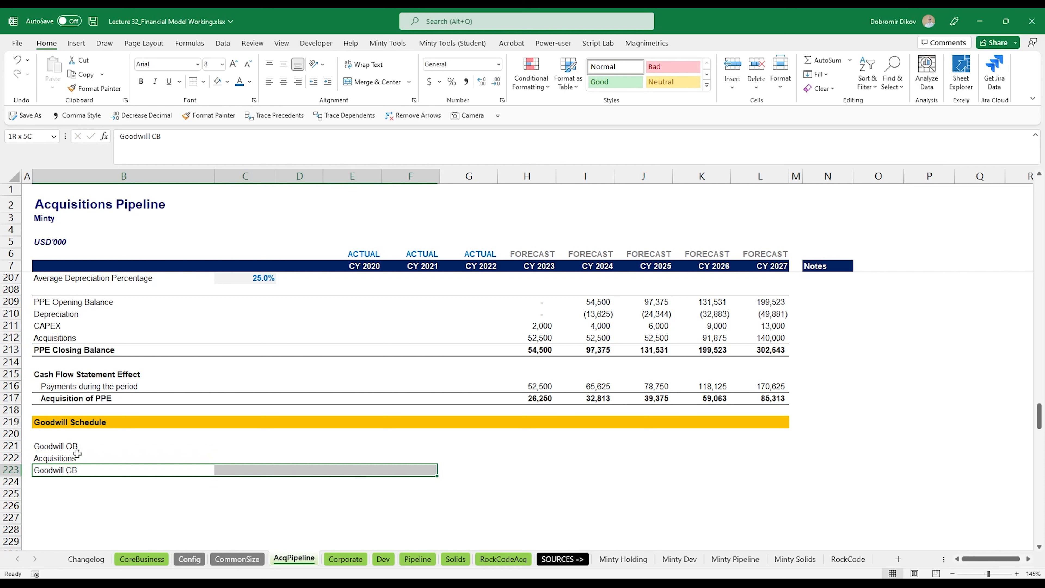
{"action": "key", "text": "shift+Right"}
{"action": "key", "text": "shift+Right"}
{"action": "key", "text": "shift+Right"}
{"action": "key", "text": "shift+Right"}
{"action": "key", "text": "shift+Right"}
{"action": "key", "text": "shift+Right"}
{"action": "key", "text": "ctrl+b"}
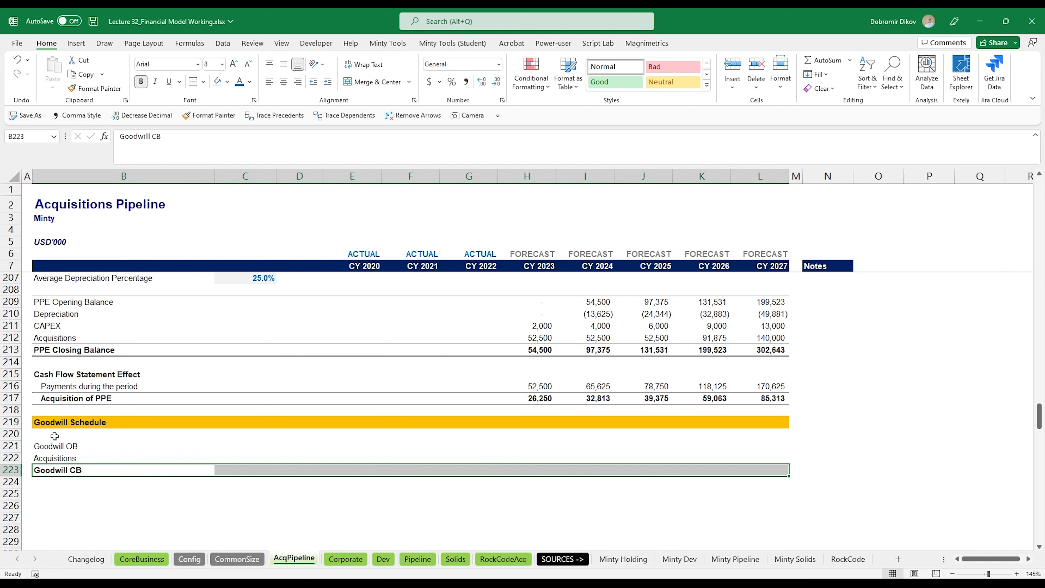
Add a bottom border to B220:L220, above the Goodwill OB row
{"action": "left_click_drag", "start_coordinate": [54, 436], "coordinate": [784, 436]}
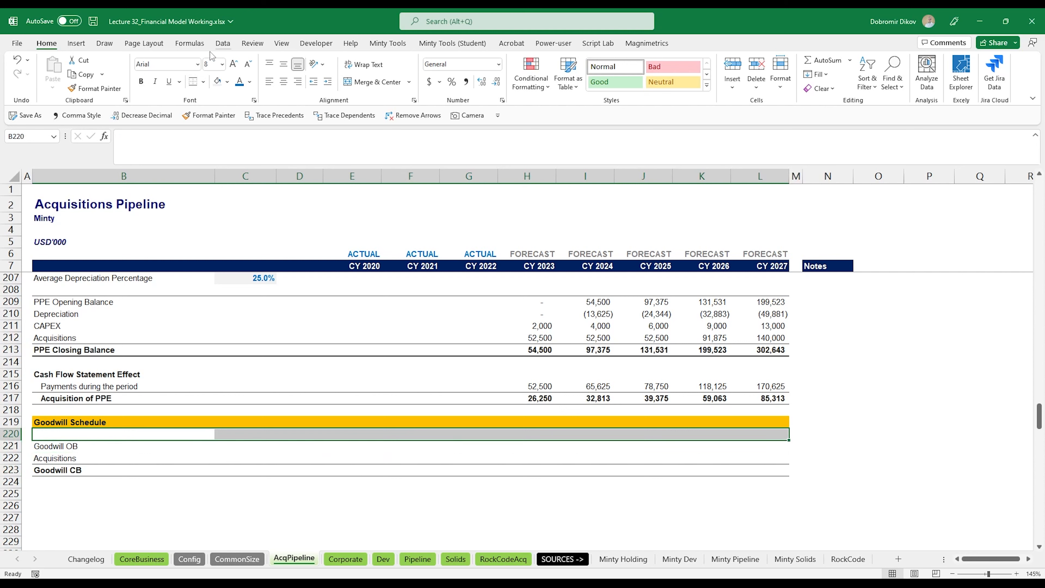
{"action": "left_click", "coordinate": [203, 82]}
{"action": "left_click", "coordinate": [206, 116]}
Link CY 2023 Goodwill OB, H221, to the prior year's Goodwill CB with =G223
{"action": "left_click", "coordinate": [536, 446]}
{"action": "type", "text": "="}
{"action": "key", "text": "Down"}
{"action": "key", "text": "Down"}
{"action": "key", "text": "Left"}
{"action": "key", "text": "Return"}
Fill the Goodwill OB formula from H221 across to L221
{"action": "key", "text": "Up"}
{"action": "key", "text": "shift+Right"}
{"action": "key", "text": "shift+Right"}
{"action": "key", "text": "shift+Right"}
{"action": "key", "text": "shift+Right"}
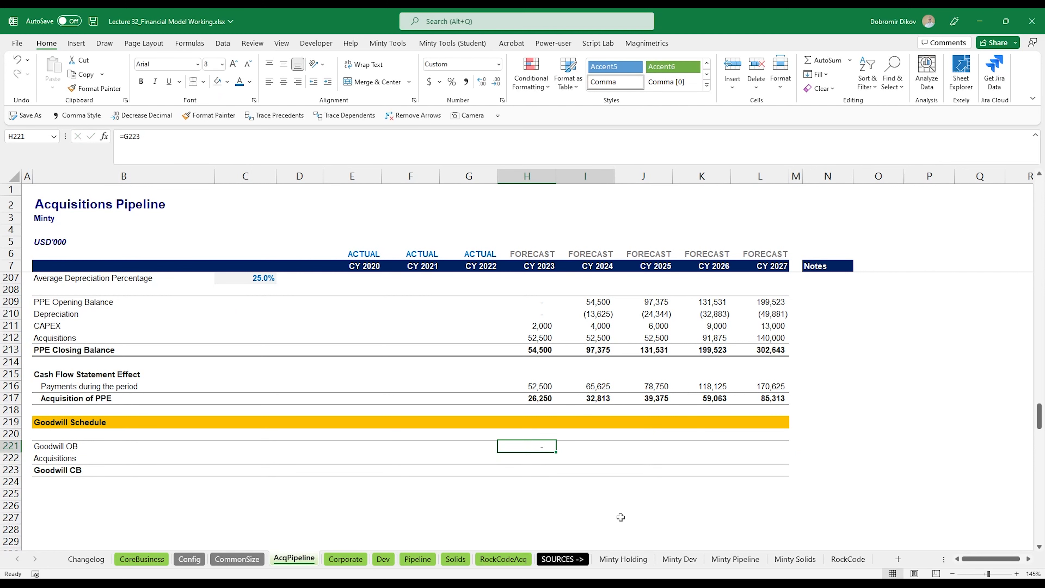
{"action": "key", "text": "ctrl+r"}
Link CY 2023 goodwill Acquisitions, H222, to the Goodwill row of the Acquisition Price Split with =H186
{"action": "key", "text": "Down"}
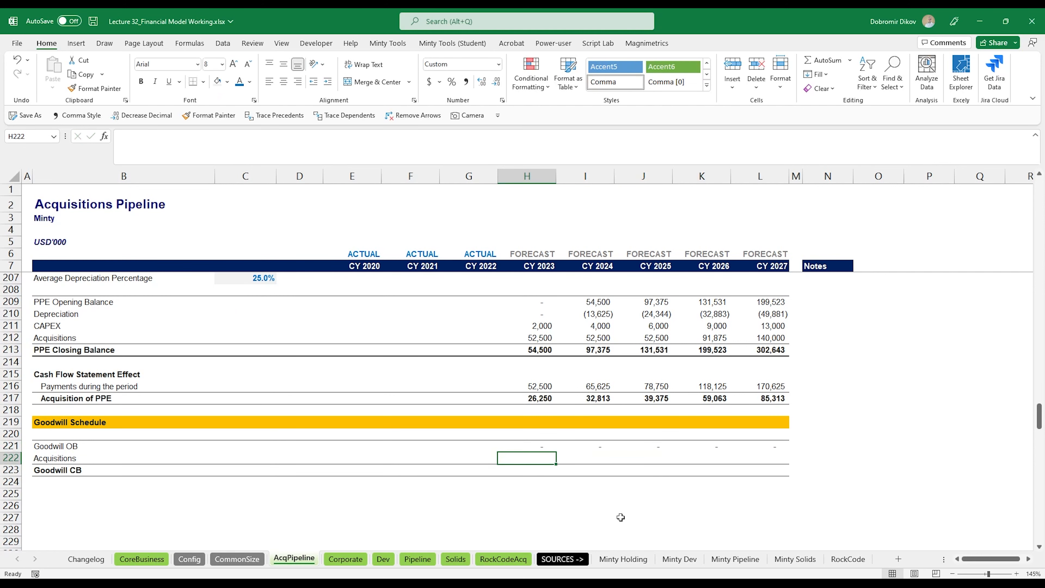
{"action": "type", "text": "="}
{"action": "scroll", "coordinate": [542, 433], "scroll_direction": "up", "scroll_amount": 11}
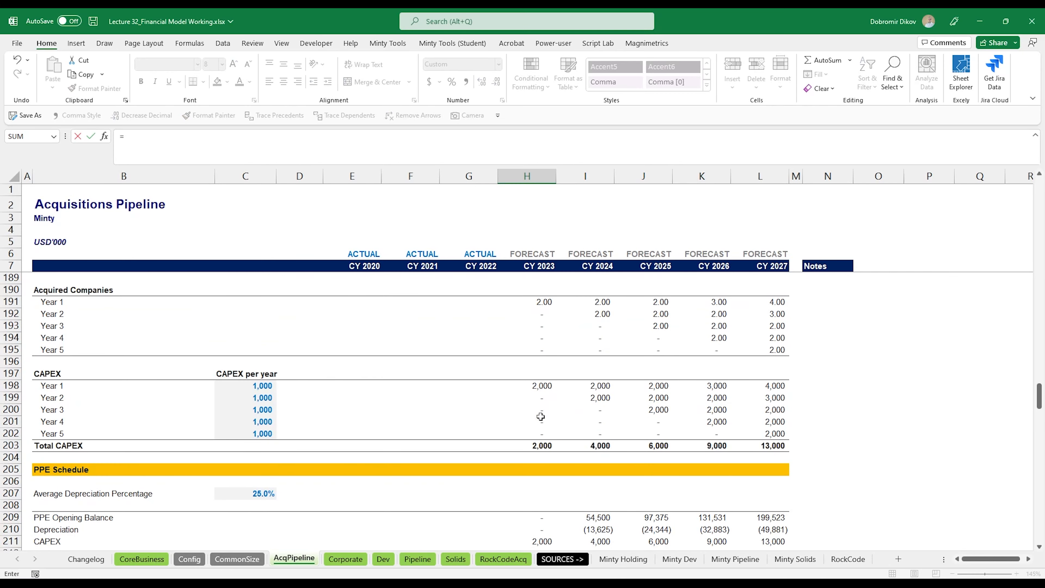
{"action": "left_click", "coordinate": [541, 424]}
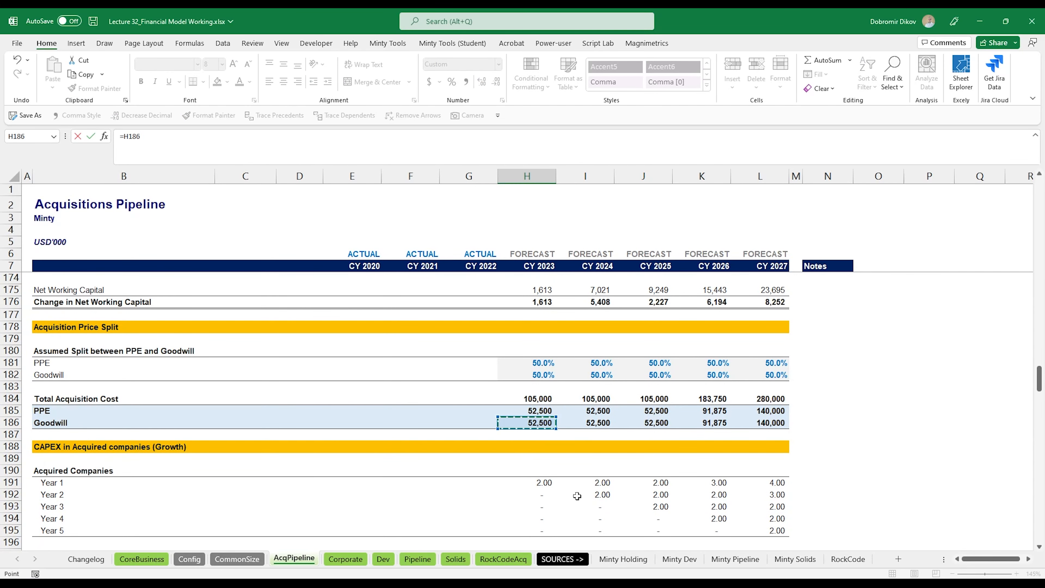
{"action": "key", "text": "ctrl+Return"}
Fill the goodwill Acquisitions link from H222 across to L222
{"action": "key", "text": "shift+Right"}
{"action": "key", "text": "shift+Right"}
{"action": "key", "text": "shift+Right"}
{"action": "key", "text": "shift+Right"}
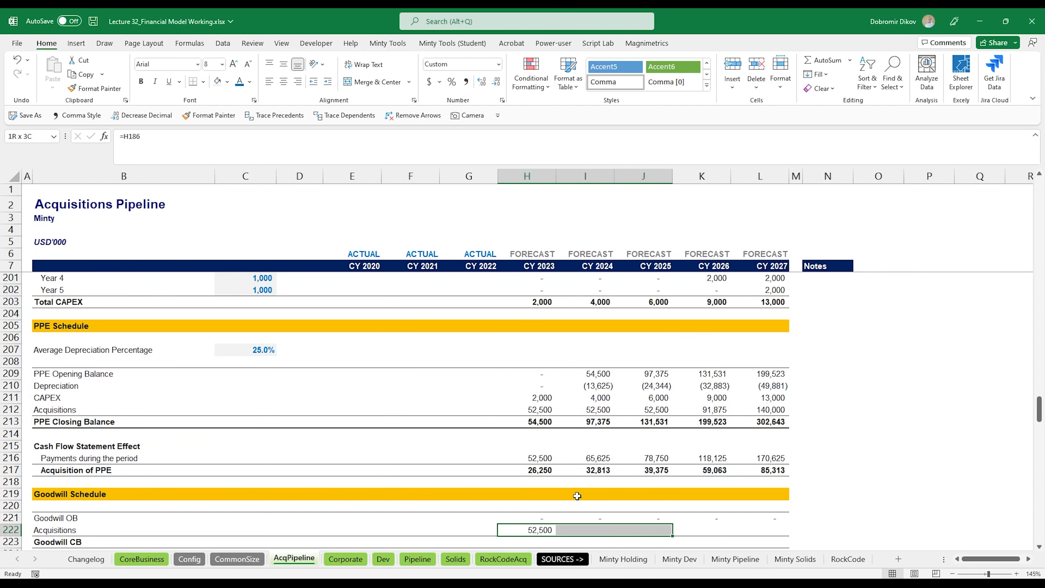
{"action": "key", "text": "ctrl+r"}
Calculate Goodwill CB in H223 with =SUM(H221:H222) and fill it across to L223
{"action": "key", "text": "Down"}
{"action": "key", "text": "alt+equal"}
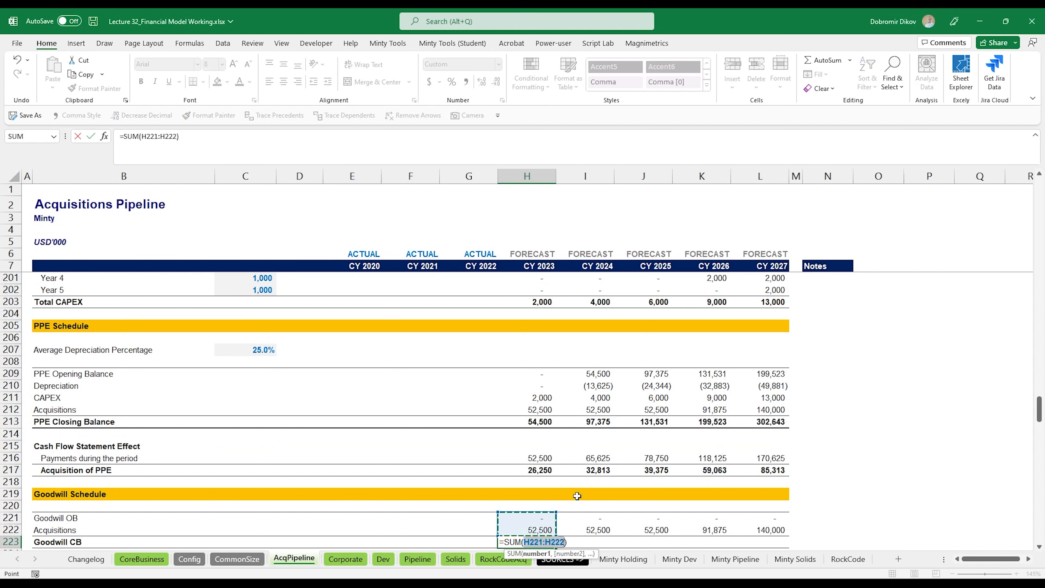
{"action": "key", "text": "ctrl+Return"}
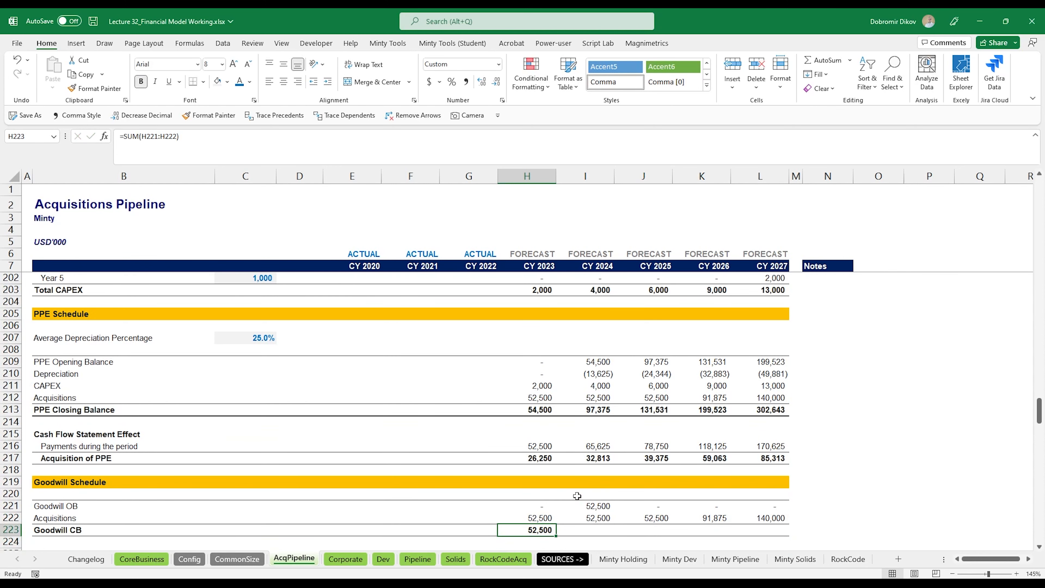
{"action": "key", "text": "shift+Right"}
{"action": "key", "text": "shift+Right"}
{"action": "key", "text": "shift+Right"}
{"action": "key", "text": "shift+Right"}
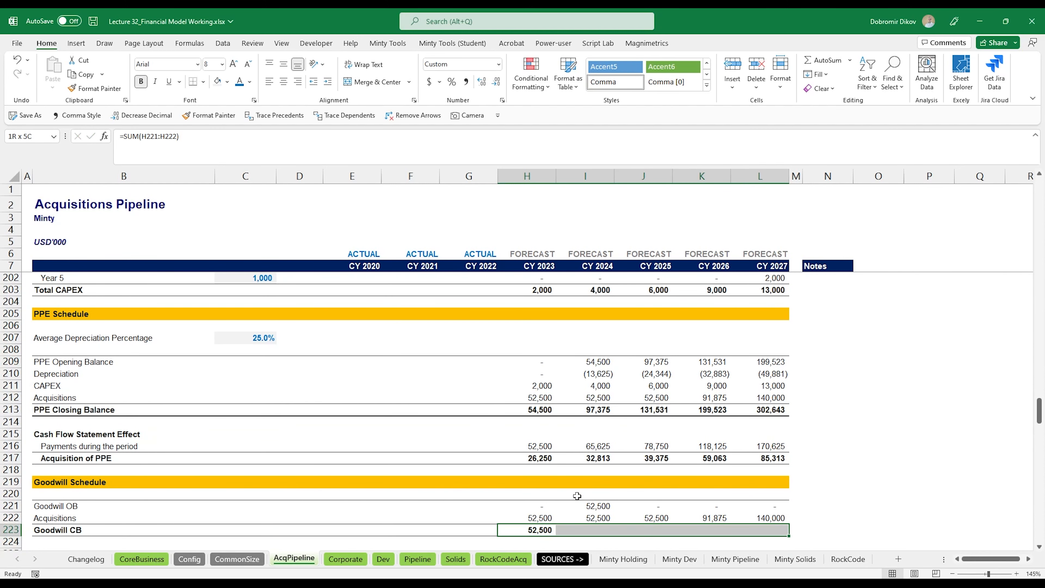
{"action": "key", "text": "ctrl+r"}
Copy the PPE Cash Flow Statement Effect block, B215:L217, to B225 below the Goodwill Schedule
{"action": "scroll", "coordinate": [577, 496], "scroll_direction": "down", "scroll_amount": 3}
{"action": "left_click", "coordinate": [155, 446]}
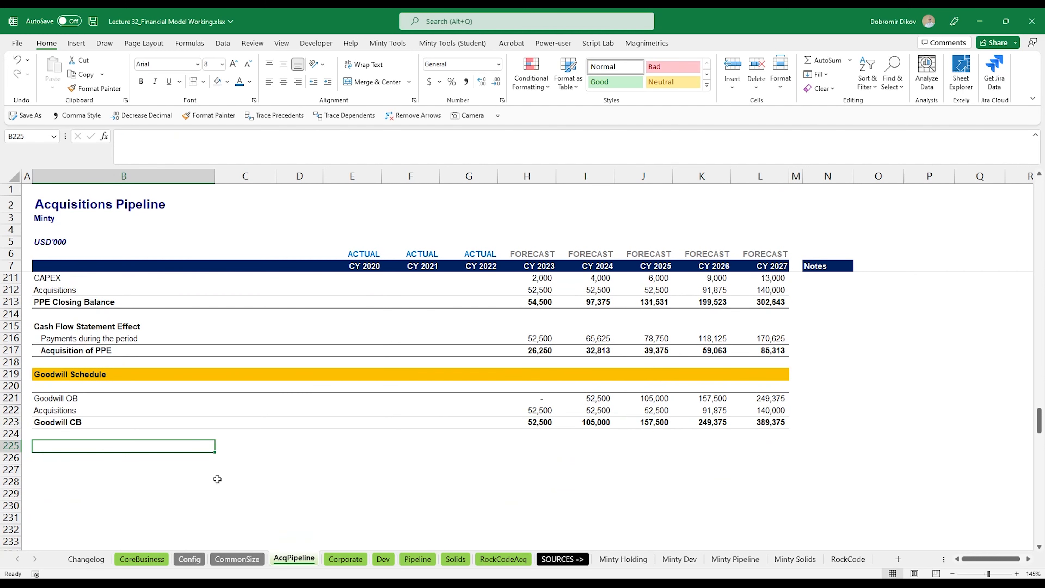
{"action": "scroll", "coordinate": [336, 469], "scroll_direction": "up", "scroll_amount": 3}
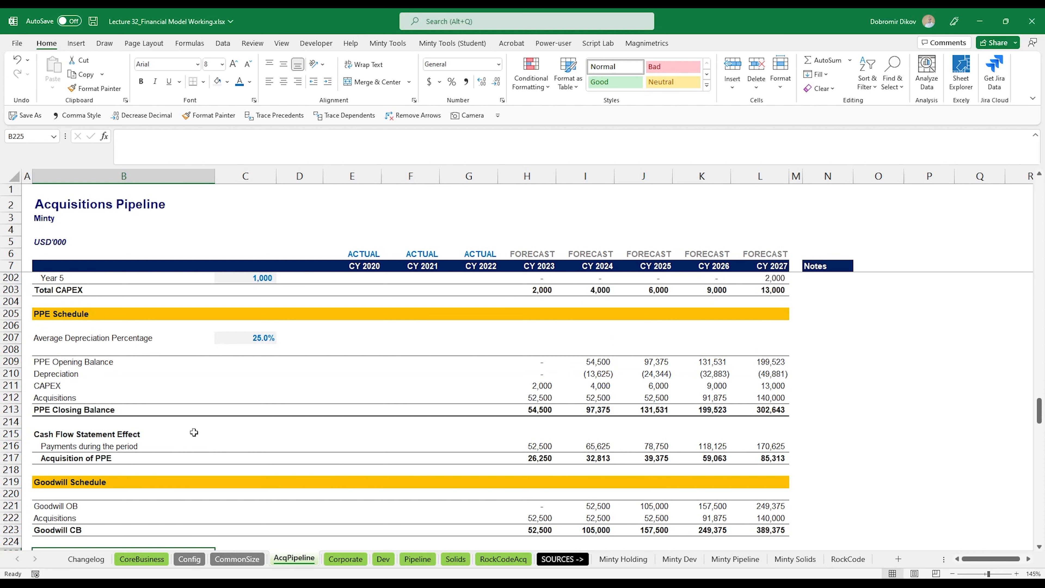
{"action": "left_click_drag", "start_coordinate": [104, 435], "coordinate": [774, 458]}
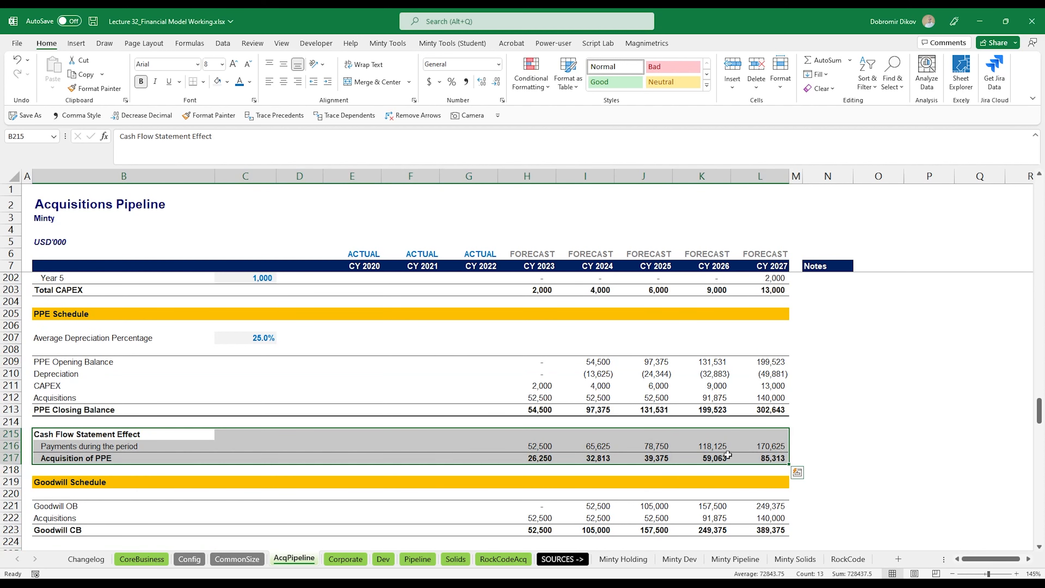
{"action": "key", "text": "ctrl+c"}
{"action": "scroll", "coordinate": [24, 434], "scroll_direction": "down", "scroll_amount": 3}
{"action": "left_click", "coordinate": [51, 446]}
{"action": "key", "text": "ctrl+v"}
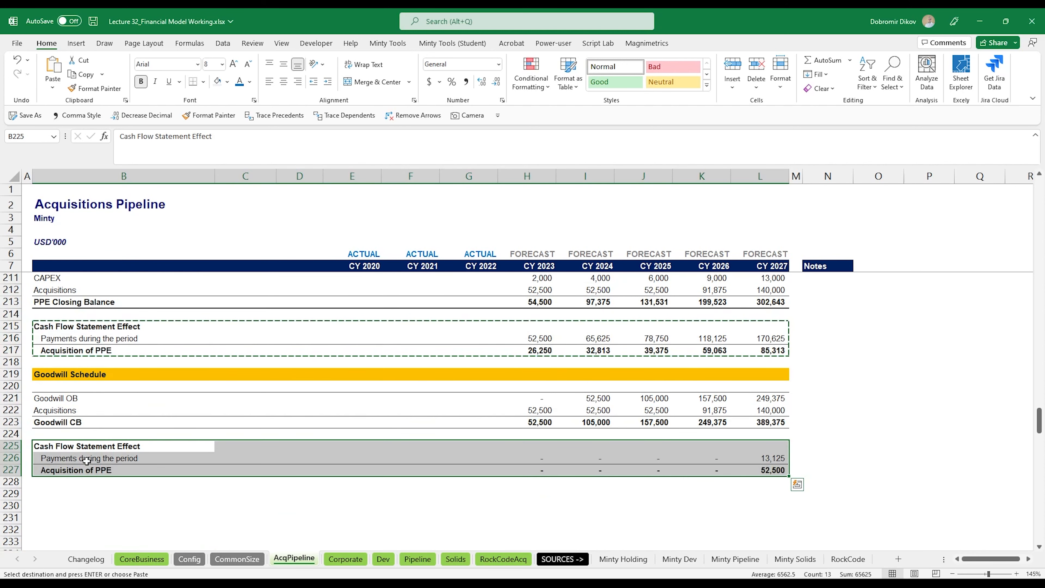
Change the copied label in B227 to "Acquisition of Goodwill"
{"action": "left_click", "coordinate": [84, 458]}
{"action": "double_click", "coordinate": [103, 470]}
{"action": "double_click", "coordinate": [103, 470]}
{"action": "type", "text": "Goodwill"}
{"action": "key", "text": "Return"}
Link the goodwill Payments during the period, H226, to the PPE payments with =H216 and fill it across to L226
{"action": "key", "text": "Up"}
{"action": "key", "text": "Up"}
{"action": "key", "text": "ctrl+Right"}
{"action": "type", "text": "="}
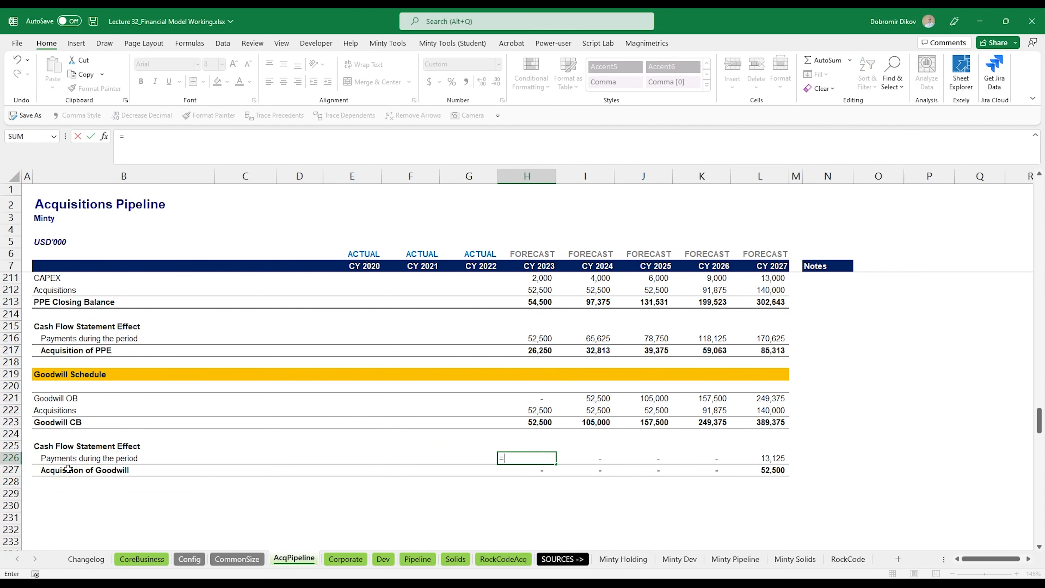
{"action": "left_click", "coordinate": [526, 337]}
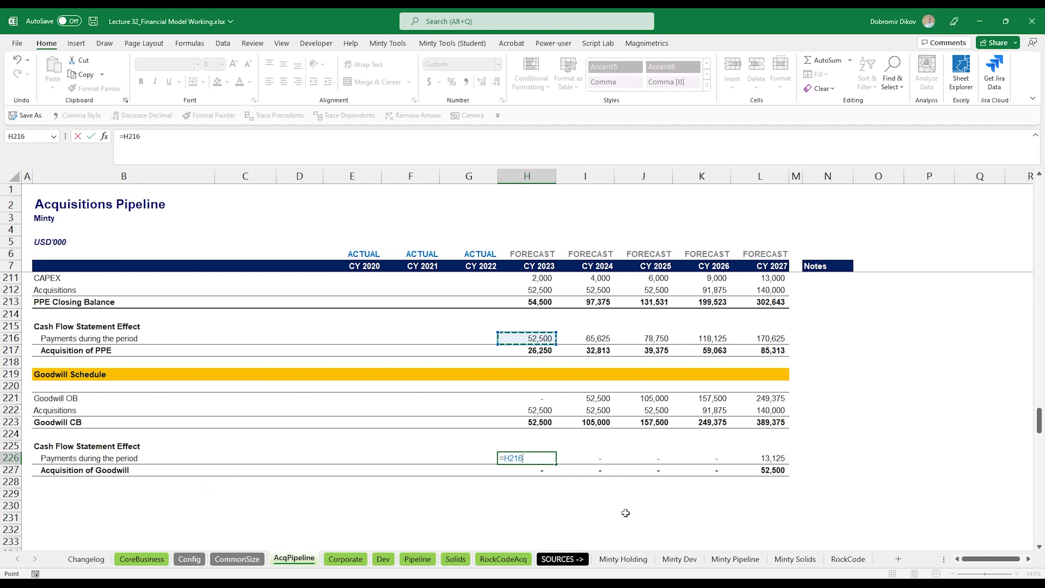
{"action": "key", "text": "Return"}
{"action": "key", "text": "Up"}
{"action": "key", "text": "ctrl+shift+Right"}
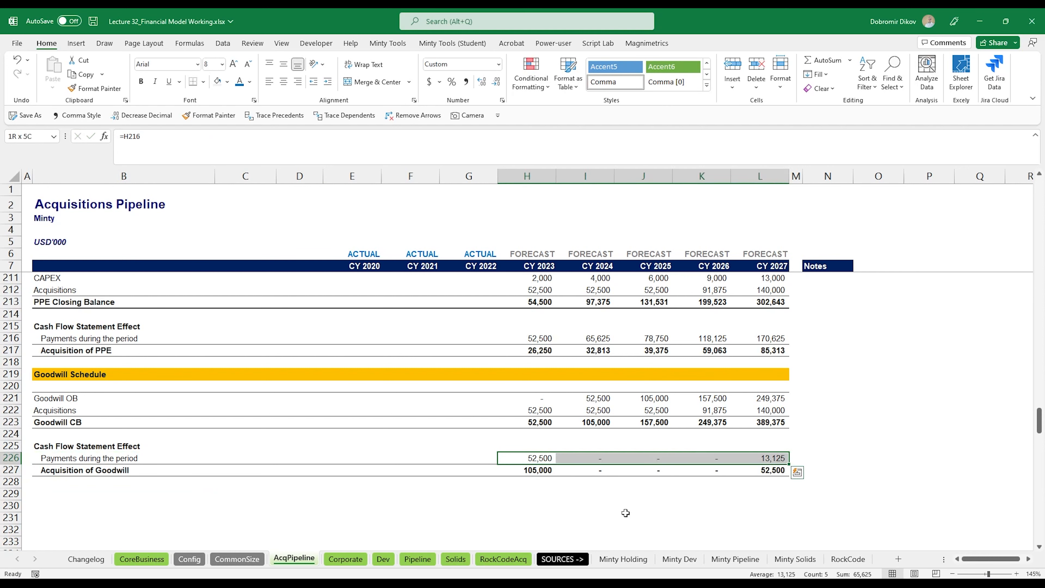
{"action": "key", "text": "ctrl+r"}
Calculate Acquisition of Goodwill in H227 as payments times the goodwill split with =H226*H182, and fill it across to L227
{"action": "key", "text": "Down"}
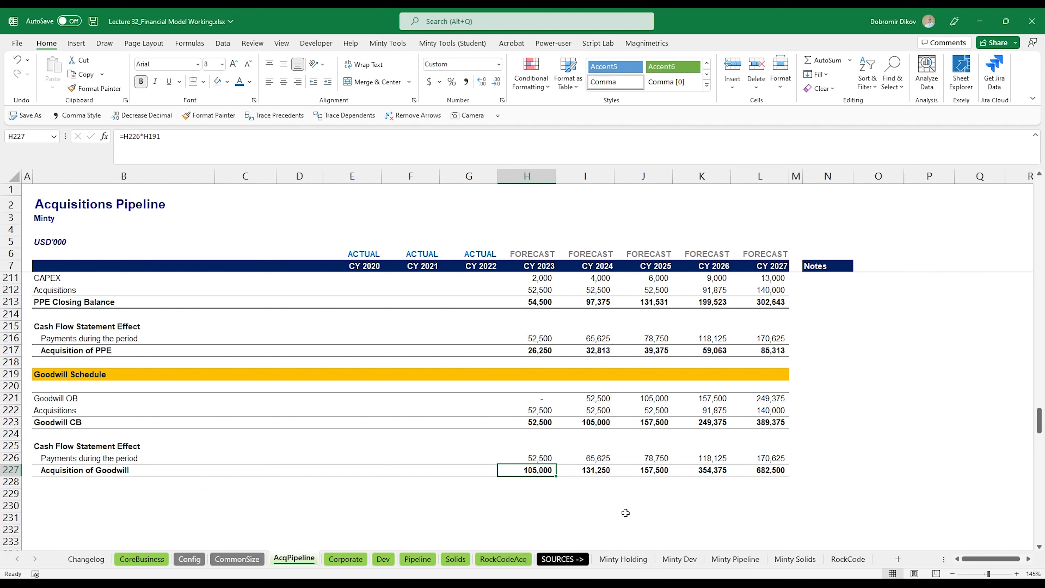
{"action": "type", "text": "="}
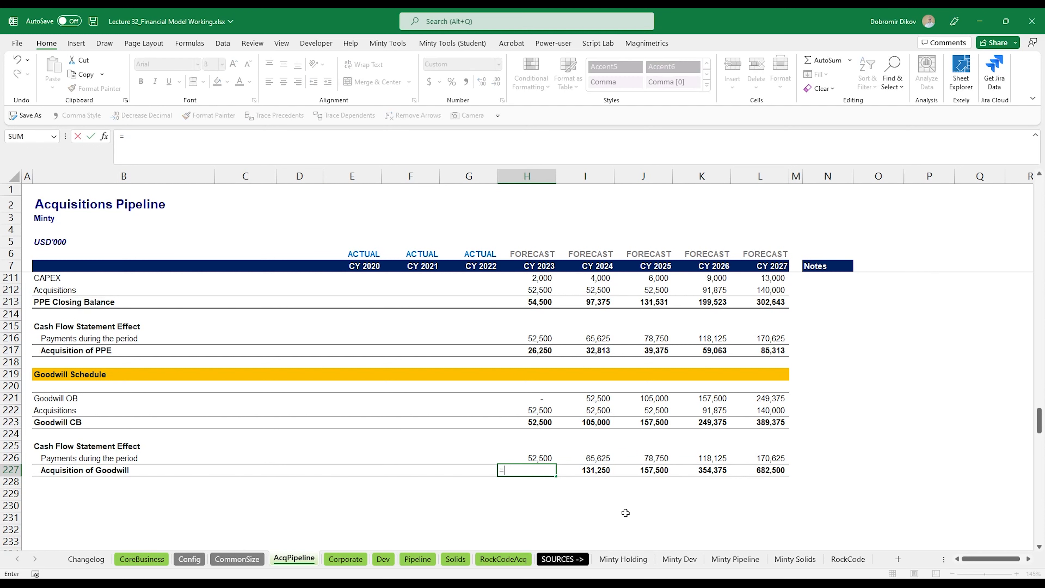
{"action": "key", "text": "Up"}
{"action": "type", "text": "*"}
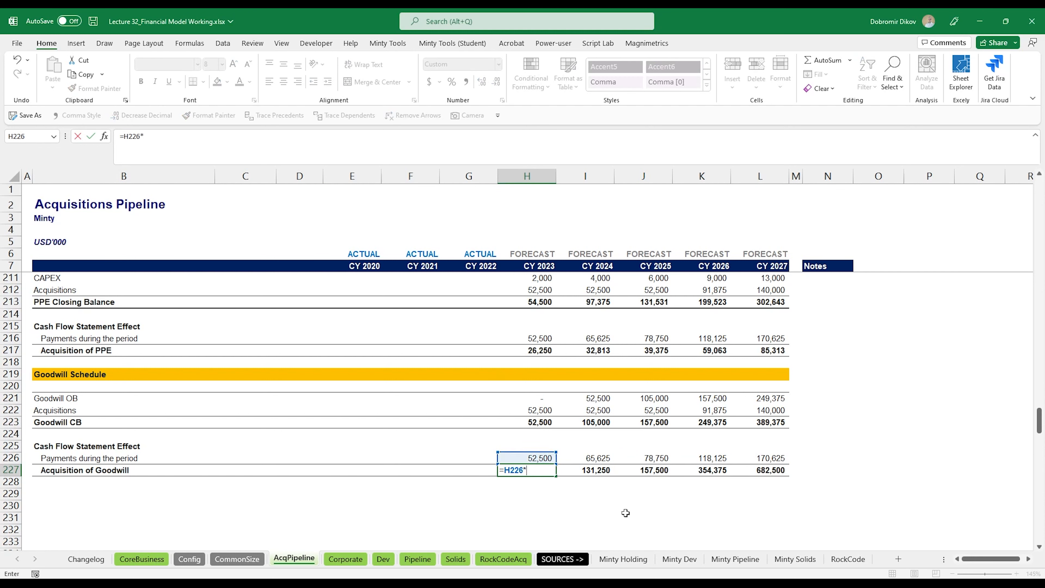
{"action": "scroll", "coordinate": [557, 413], "scroll_direction": "up", "scroll_amount": 14}
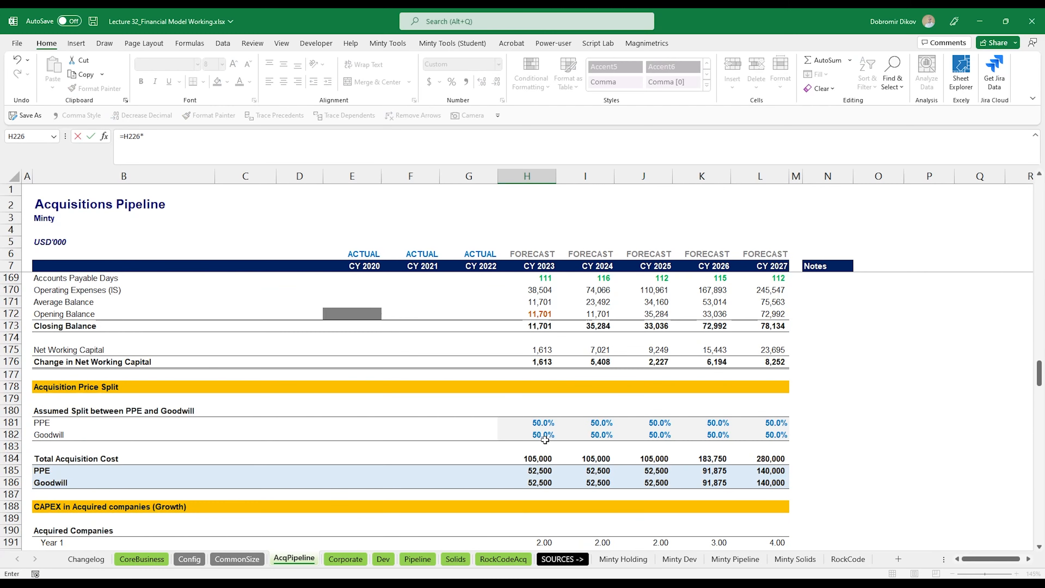
{"action": "left_click", "coordinate": [542, 436]}
{"action": "scroll", "coordinate": [579, 496], "scroll_direction": "down", "scroll_amount": 12}
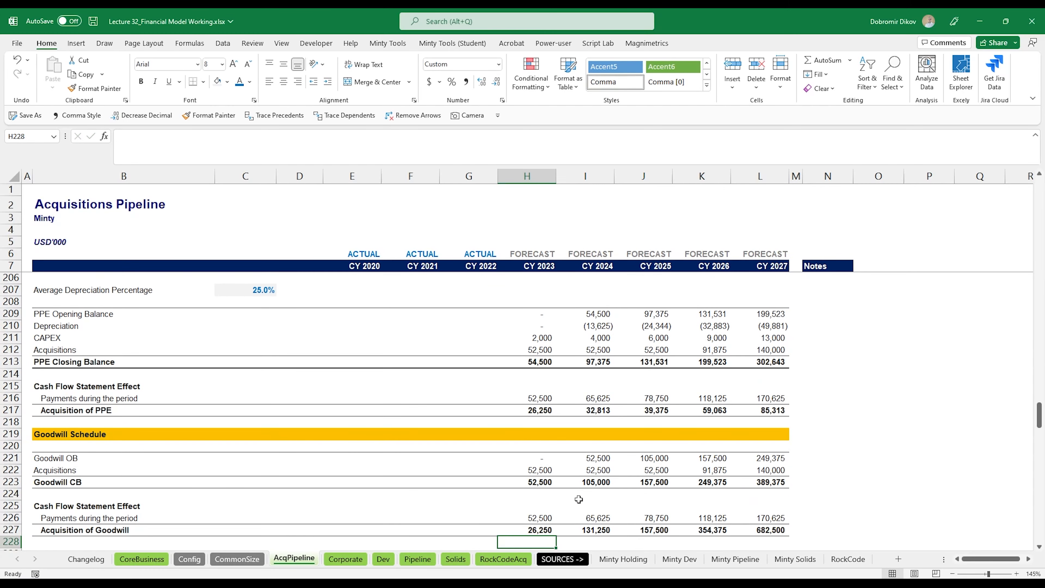
{"action": "key", "text": "ctrl+Return"}
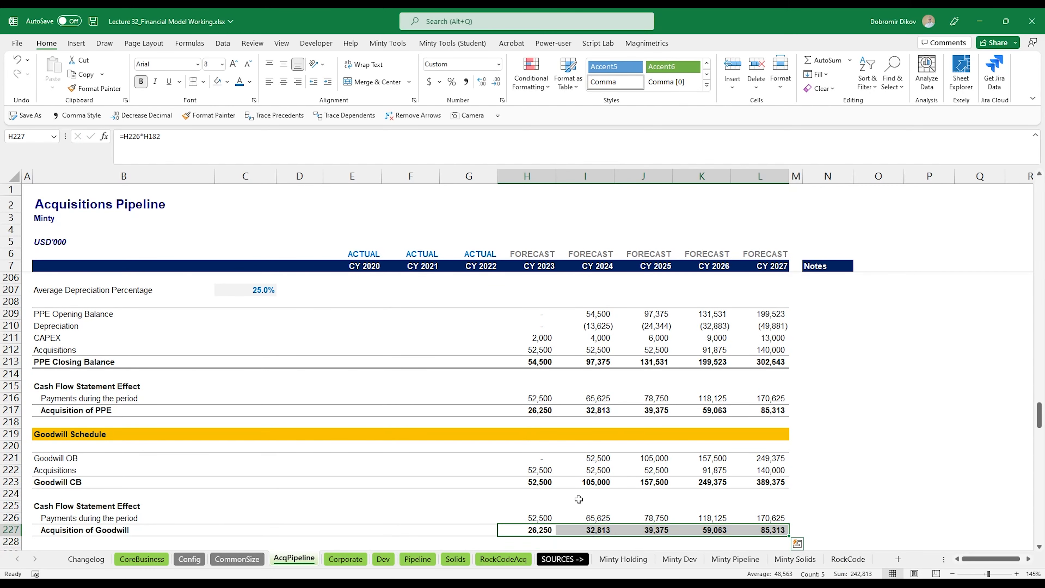
Link the CY 2023 Goodwill line of the Balance Sheet, H283, to the Goodwill CB with =H223
{"action": "scroll", "coordinate": [581, 499], "scroll_direction": "down", "scroll_amount": 2}
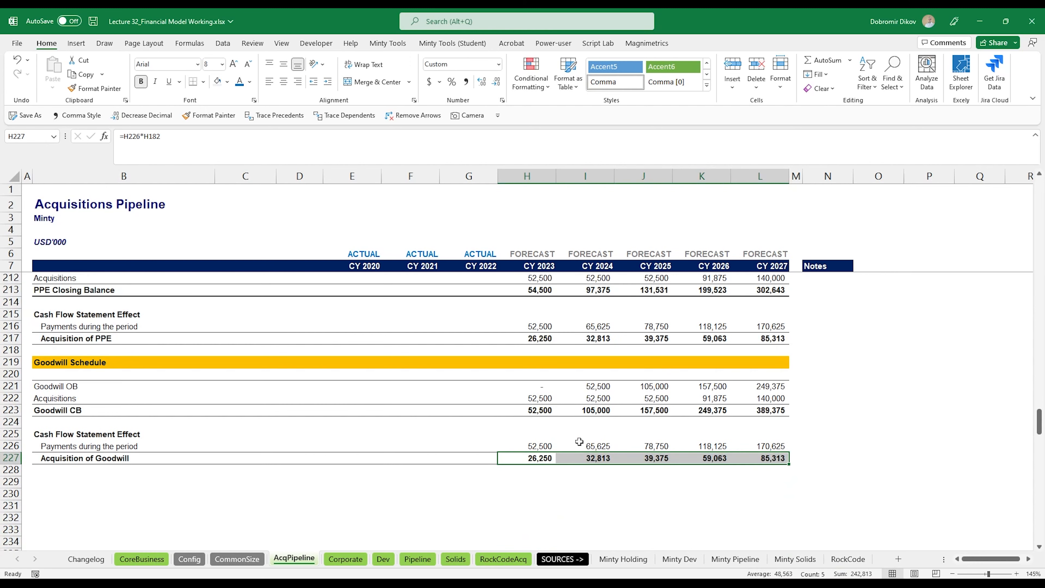
{"action": "left_click", "coordinate": [548, 411]}
{"action": "scroll", "coordinate": [537, 515], "scroll_direction": "down", "scroll_amount": 20}
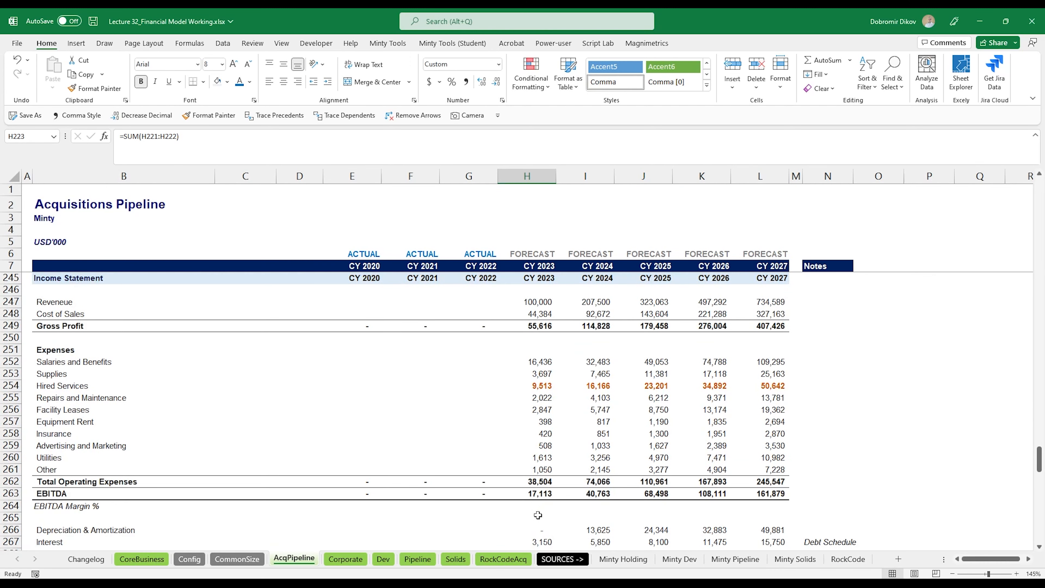
{"action": "scroll", "coordinate": [537, 515], "scroll_direction": "up", "scroll_amount": 2}
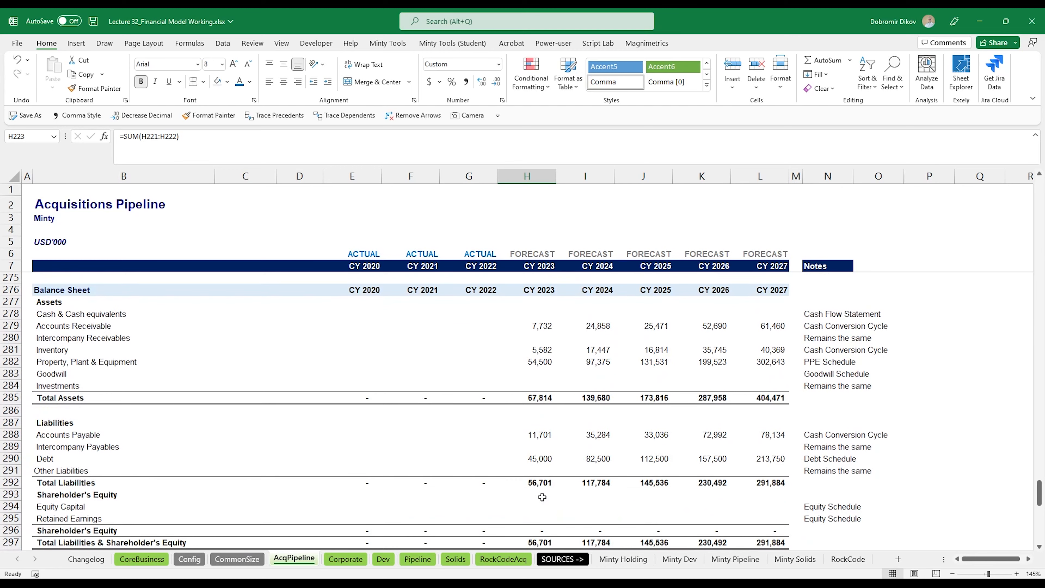
{"action": "left_click", "coordinate": [543, 374]}
{"action": "type", "text": "="}
{"action": "scroll", "coordinate": [531, 419], "scroll_direction": "up", "scroll_amount": 20}
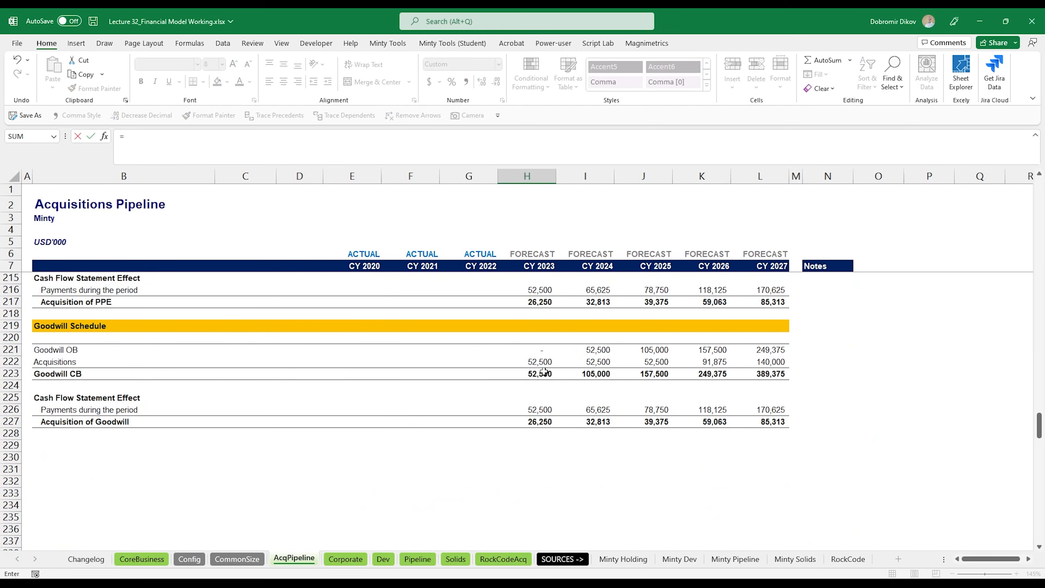
{"action": "left_click", "coordinate": [544, 372]}
{"action": "key", "text": "Return"}
Fill the Balance Sheet Goodwill link from H283 across to L283
{"action": "key", "text": "Up"}
{"action": "key", "text": "shift+Right"}
{"action": "key", "text": "shift+Right"}
{"action": "key", "text": "shift+Right"}
{"action": "key", "text": "shift+Right"}
{"action": "key", "text": "shift+Right"}
{"action": "key", "text": "ctrl+r"}
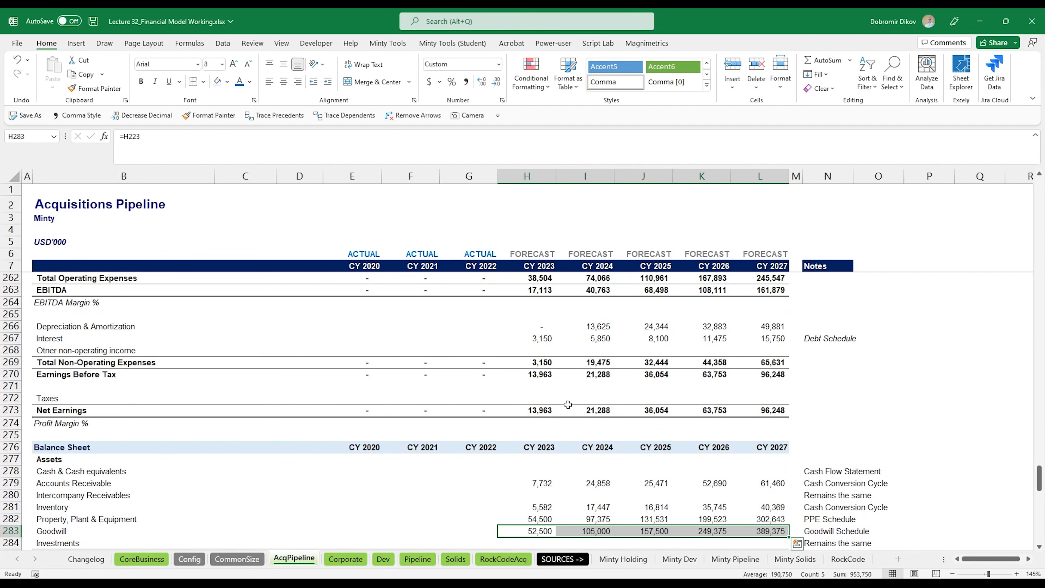
Link Acquisition of Goodwill in the Cash Flow Statement, H312, to the negative of the goodwill schedule's cash effect with =-H227
{"action": "scroll", "coordinate": [568, 402], "scroll_direction": "down", "scroll_amount": 10}
{"action": "scroll", "coordinate": [548, 451], "scroll_direction": "down", "scroll_amount": 5}
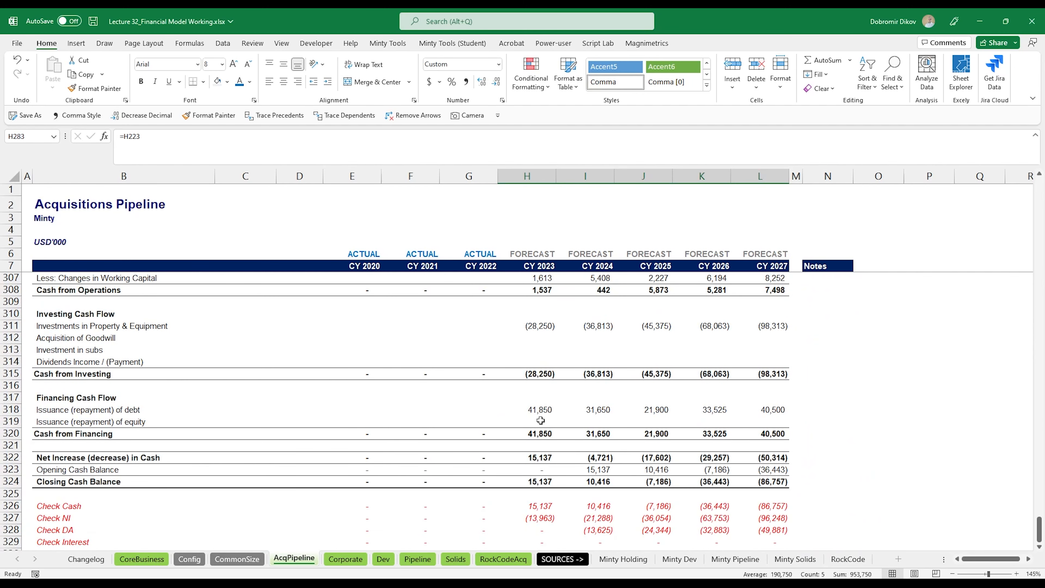
{"action": "left_click", "coordinate": [542, 340]}
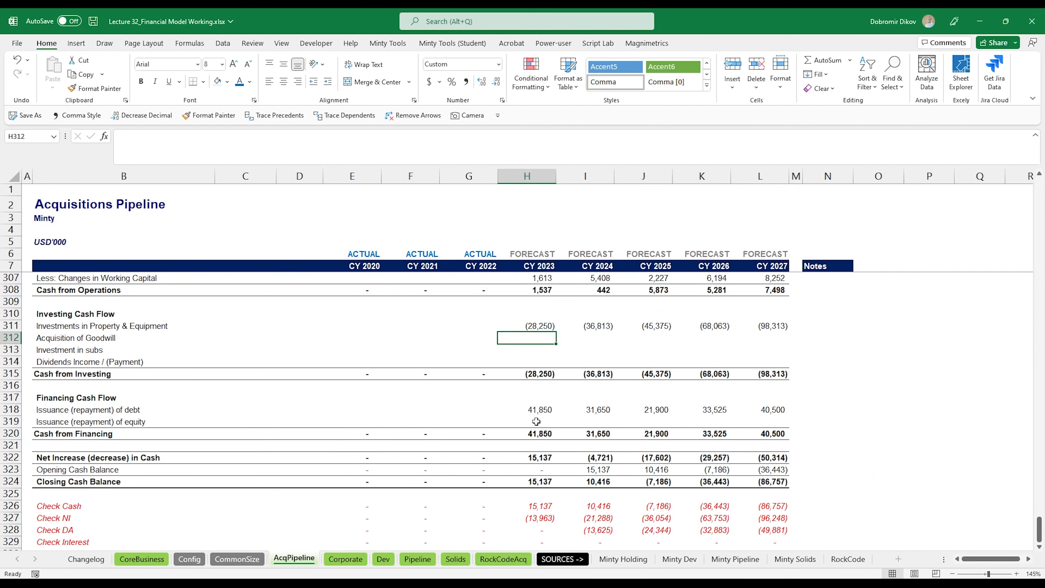
{"action": "type", "text": "-"}
{"action": "scroll", "coordinate": [535, 428], "scroll_direction": "up", "scroll_amount": 5}
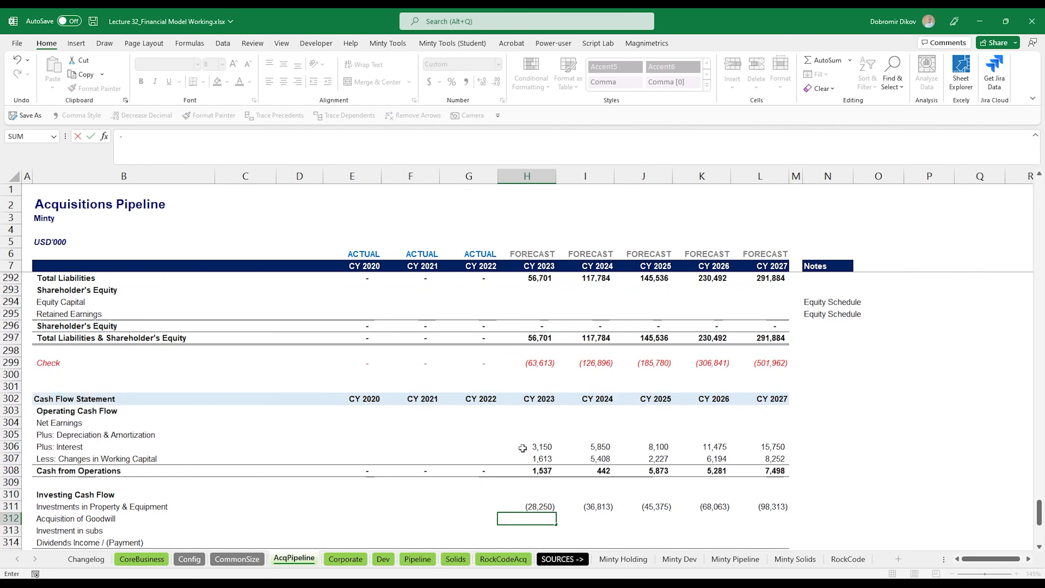
{"action": "scroll", "coordinate": [522, 448], "scroll_direction": "up", "scroll_amount": 18}
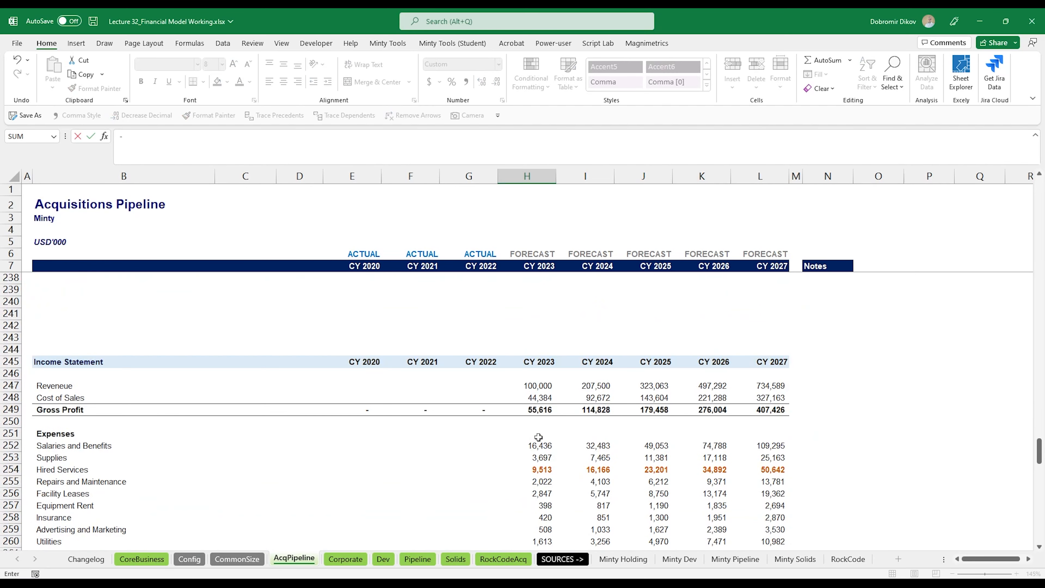
{"action": "scroll", "coordinate": [538, 436], "scroll_direction": "up", "scroll_amount": 7}
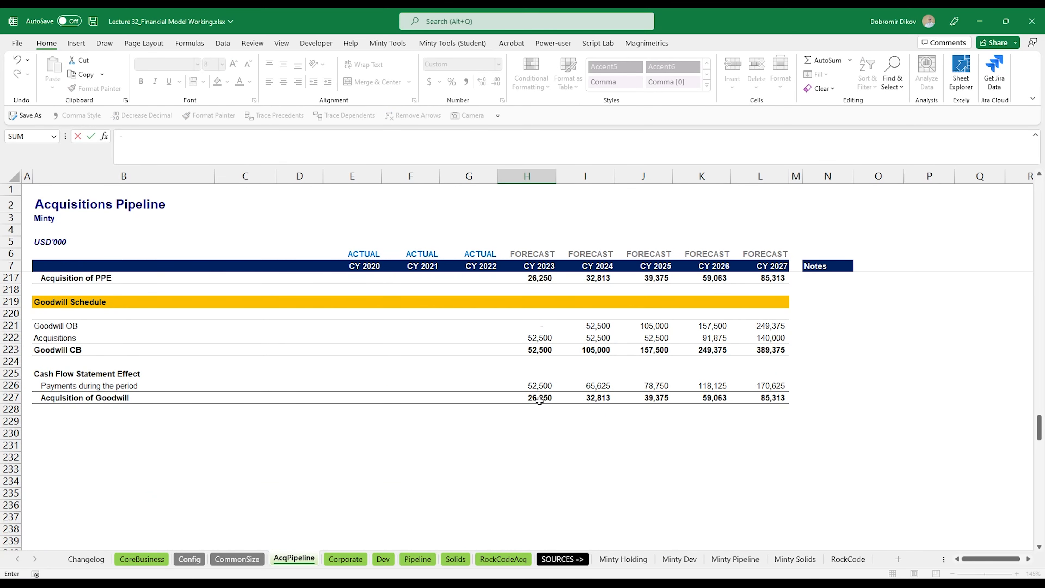
{"action": "left_click", "coordinate": [538, 397]}
{"action": "key", "text": "ctrl+Return"}
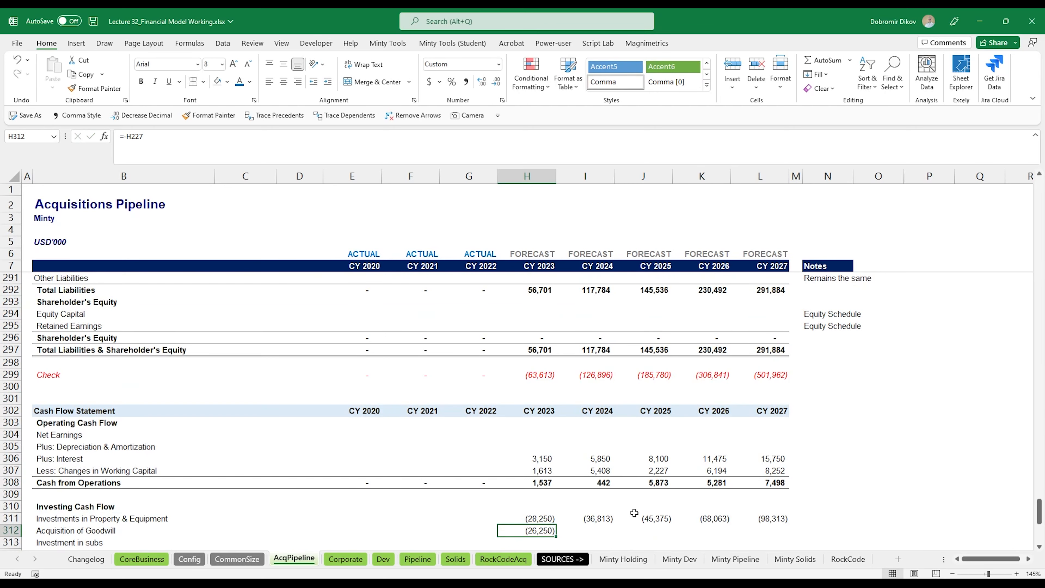
Fill the Cash Flow Statement's Acquisition of Goodwill link from H312 across to L312
{"action": "key", "text": "shift+Right"}
{"action": "key", "text": "shift+Right"}
{"action": "key", "text": "shift+Right"}
{"action": "key", "text": "shift+Right"}
{"action": "key", "text": "ctrl+r"}
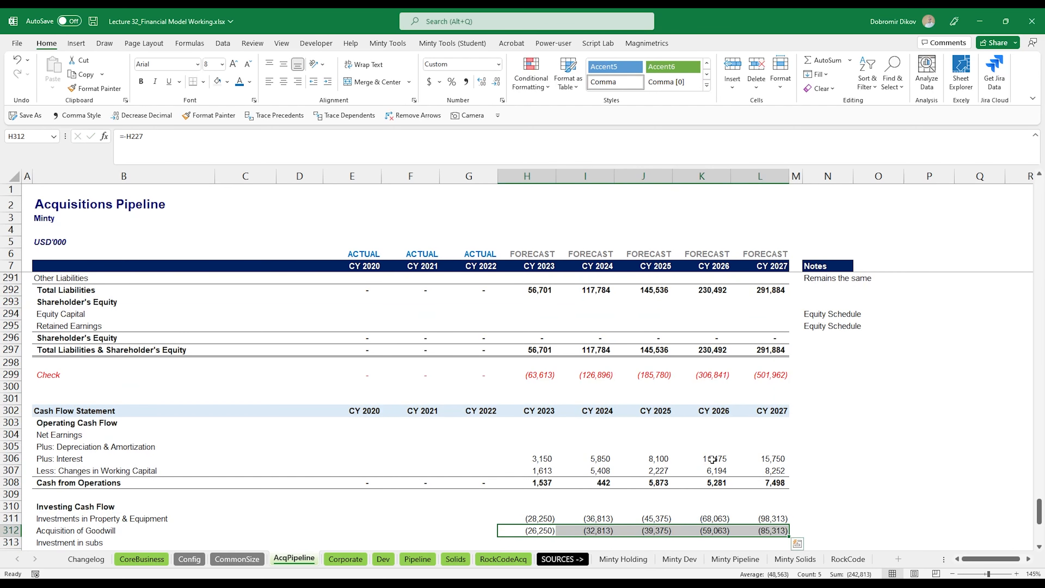
Link CY 2023 Cash & Cash equivalents in the Balance Sheet, H278, to the Closing Cash Balance with =H324
{"action": "scroll", "coordinate": [572, 482], "scroll_direction": "up", "scroll_amount": 4}
{"action": "scroll", "coordinate": [573, 482], "scroll_direction": "up", "scroll_amount": 3}
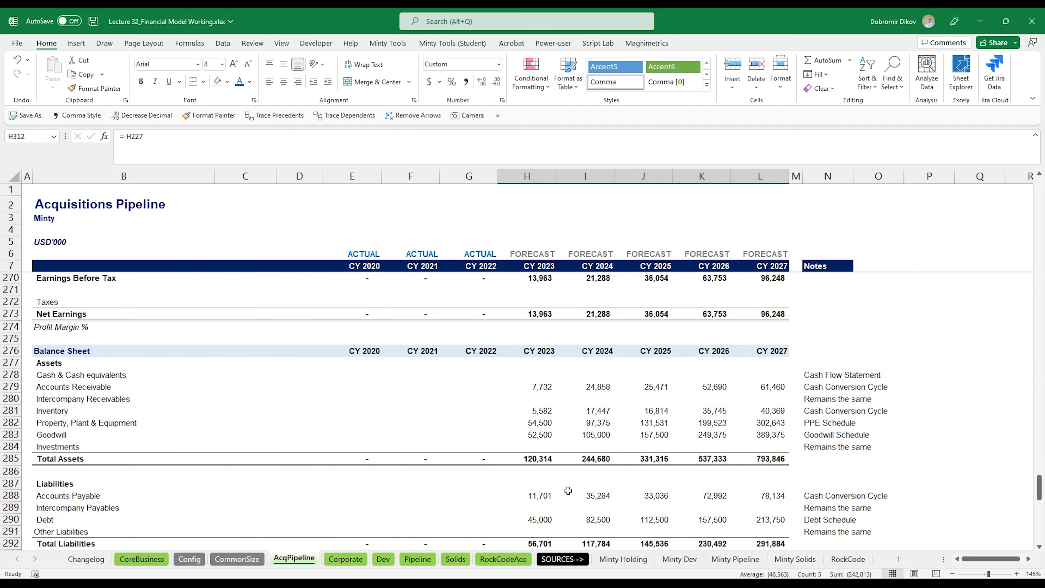
{"action": "left_click", "coordinate": [542, 378]}
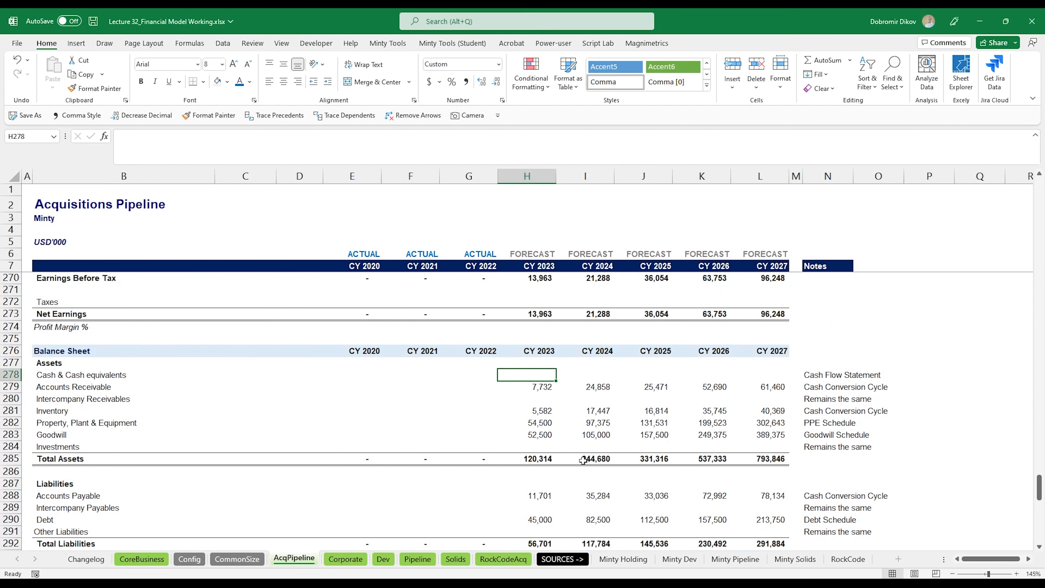
{"action": "type", "text": "="}
{"action": "scroll", "coordinate": [547, 422], "scroll_direction": "down", "scroll_amount": 14}
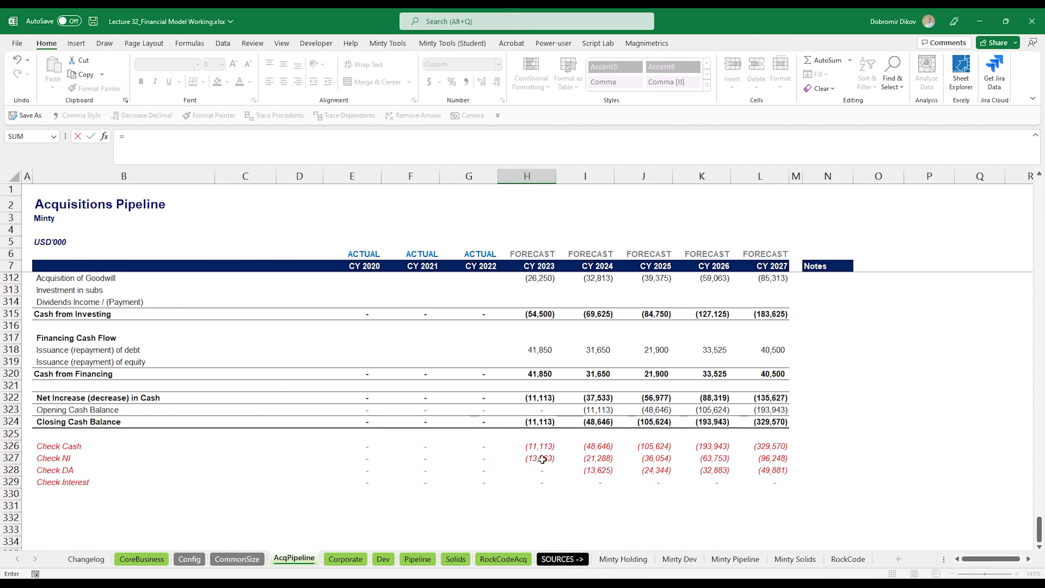
{"action": "left_click", "coordinate": [539, 422]}
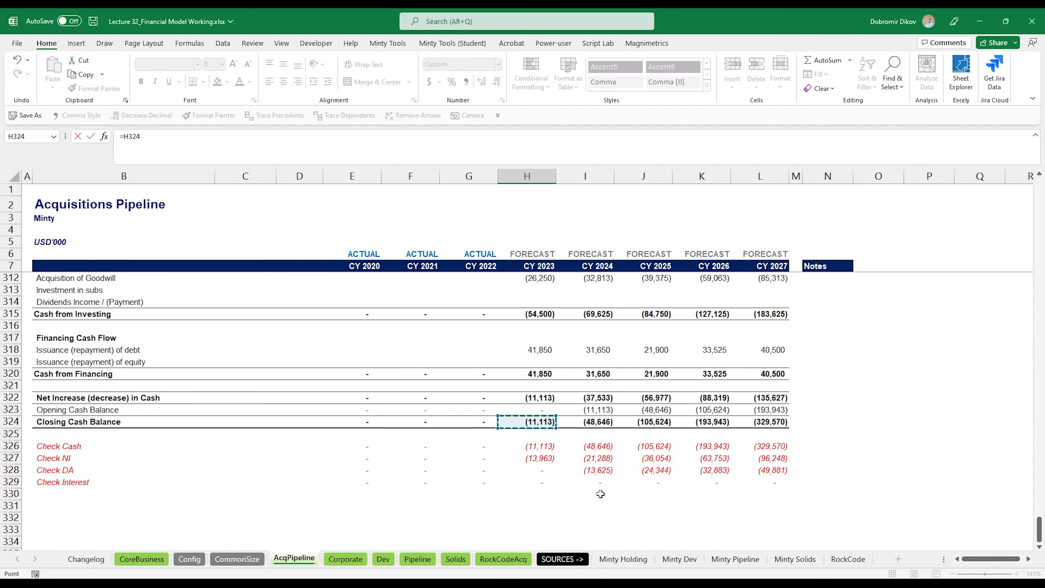
{"action": "key", "text": "Return"}
Fill the Cash & Cash equivalents link from H278 across to L278
{"action": "key", "text": "Up"}
{"action": "key", "text": "shift+Right"}
{"action": "key", "text": "shift+Right"}
{"action": "key", "text": "shift+Right"}
{"action": "key", "text": "shift+Right"}
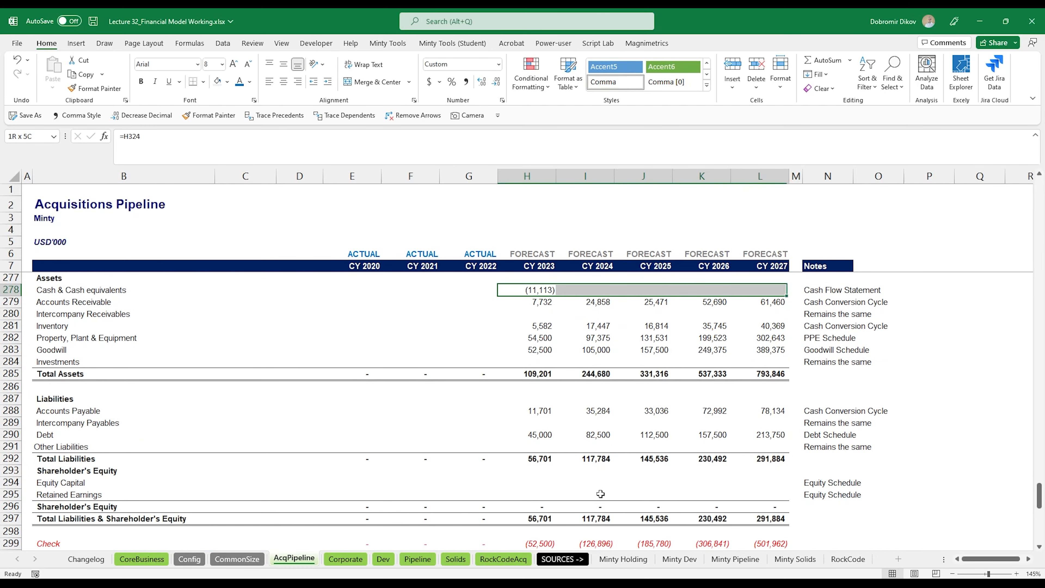
{"action": "key", "text": "ctrl+r"}
Copy the Goodwill Schedule heading band, B219:L219, to row 229 and retitle it "Other Liabilities"
{"action": "scroll", "coordinate": [592, 430], "scroll_direction": "up", "scroll_amount": 20}
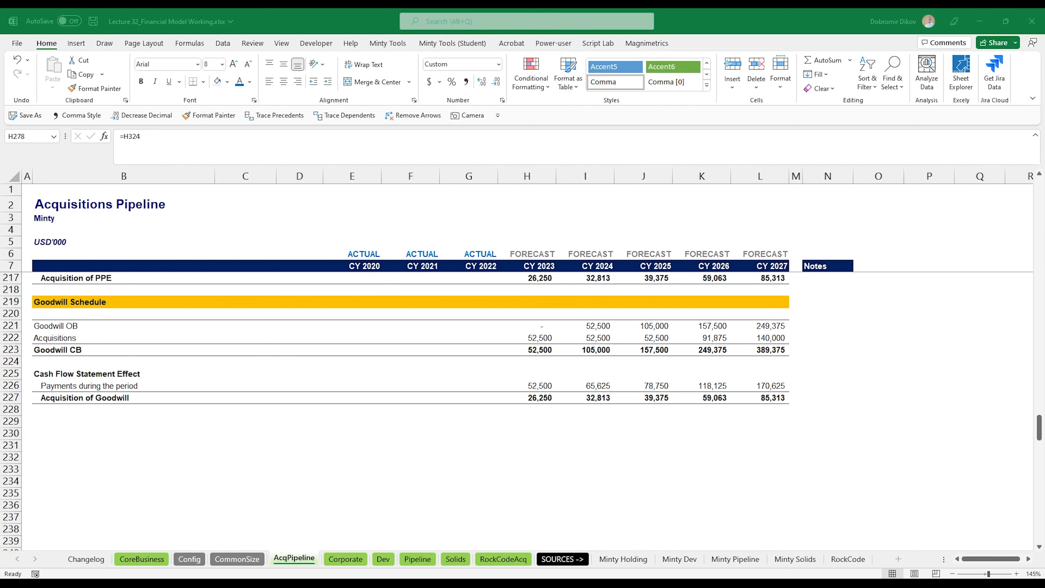
{"action": "left_click_drag", "start_coordinate": [70, 301], "coordinate": [739, 303]}
{"action": "key", "text": "ctrl+c"}
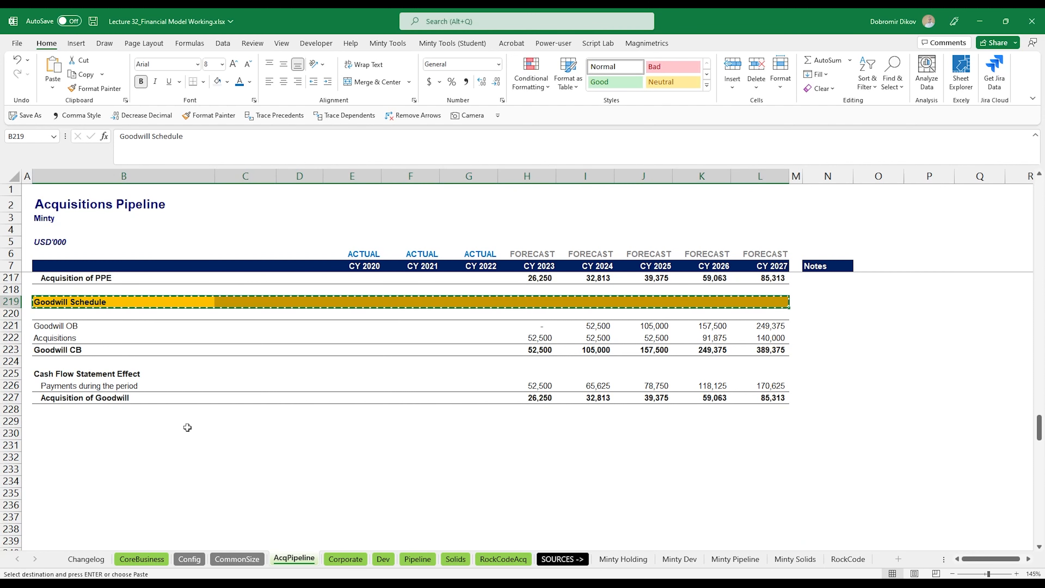
{"action": "left_click", "coordinate": [65, 421]}
{"action": "key", "text": "ctrl+v"}
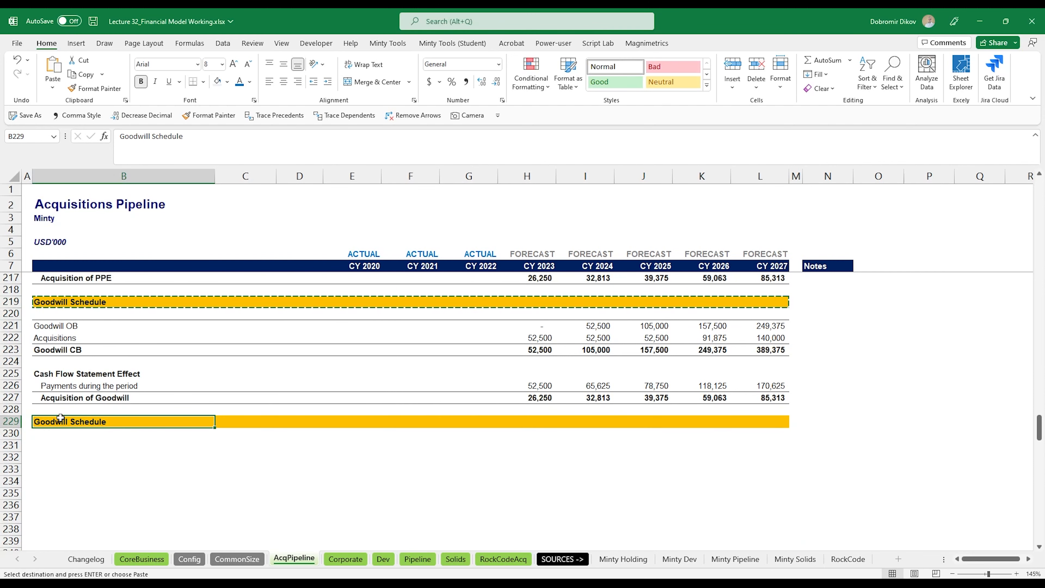
{"action": "type", "text": "Other Liabi"}
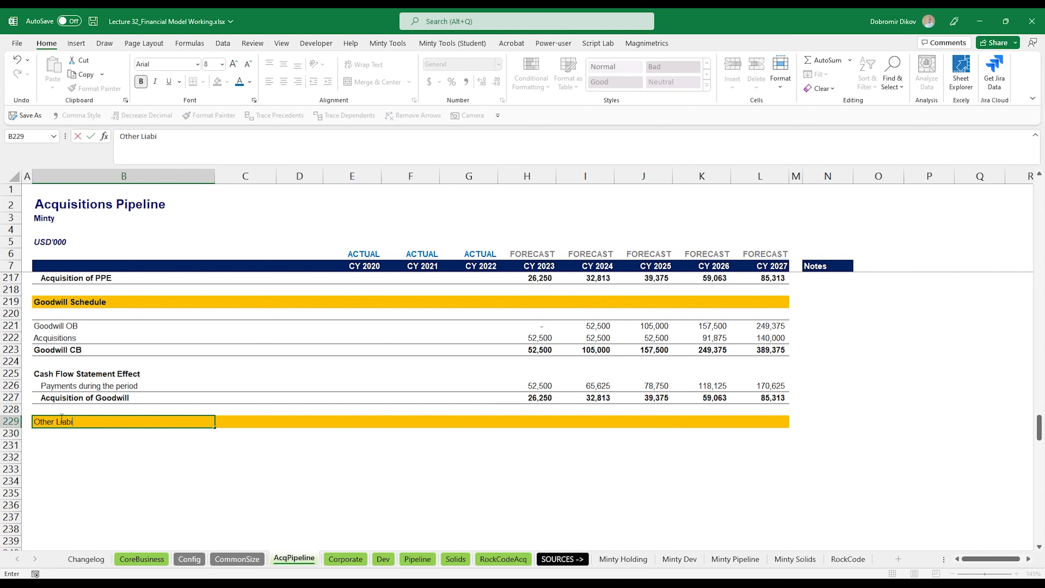
{"action": "type", "text": "lities"}
{"action": "key", "text": "Return"}
{"action": "key", "text": "Return"}
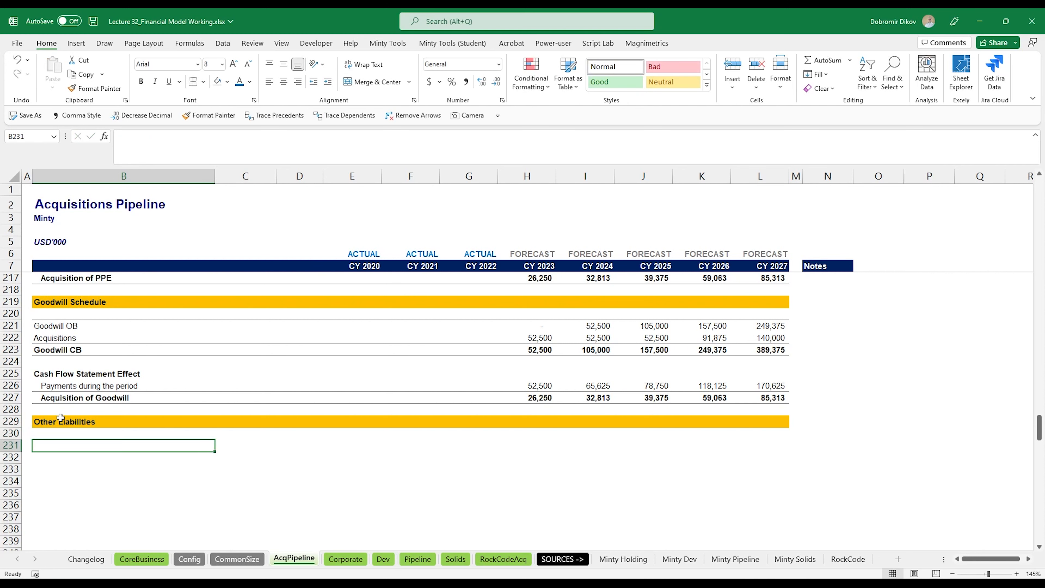
Label the Other Liabilities rows B231:B234 as OB, Recognized Deferred Purchase Price, Paid Deferred Purchase Price and CB
{"action": "type", "text": "OB"}
{"action": "key", "text": "Return"}
{"action": "type", "text": "Re"}
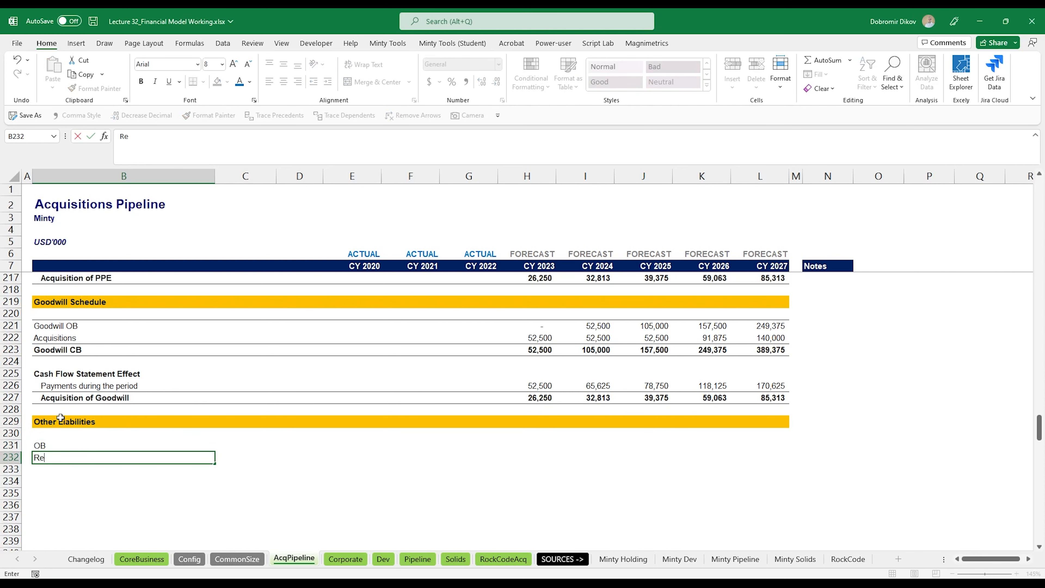
{"action": "type", "text": "cognized Deferred Pu"}
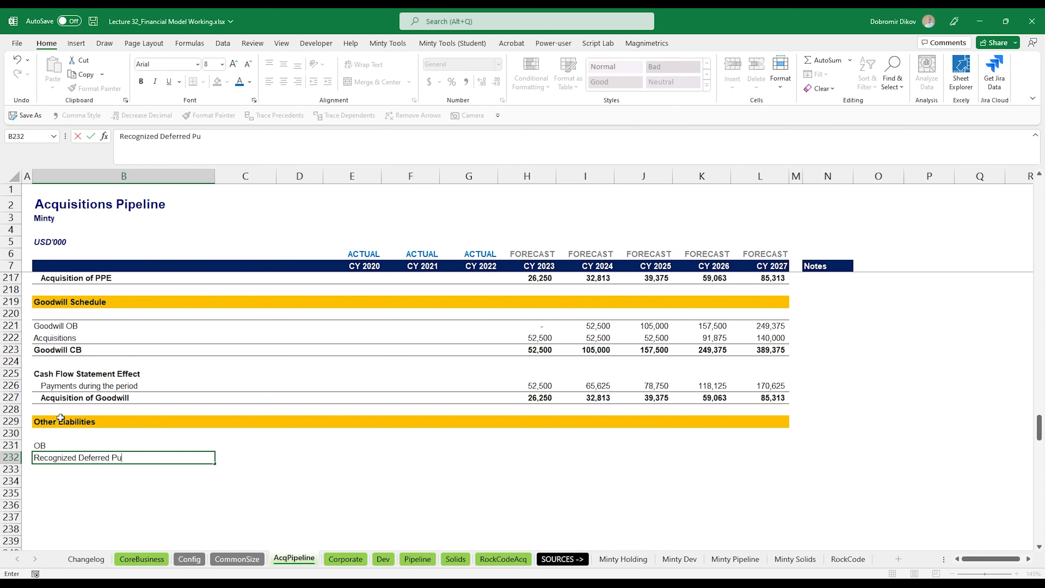
{"action": "type", "text": "rchase Price"}
{"action": "key", "text": "Return"}
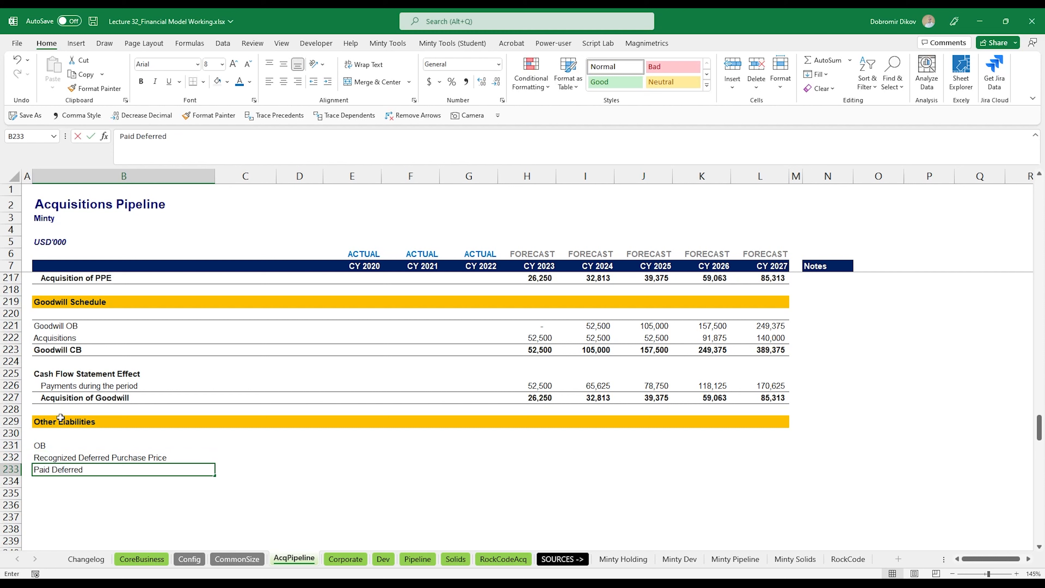
{"action": "type", "text": "Paid Deferred Purchase Price"}
{"action": "key", "text": "Return"}
{"action": "type", "text": "VB"}
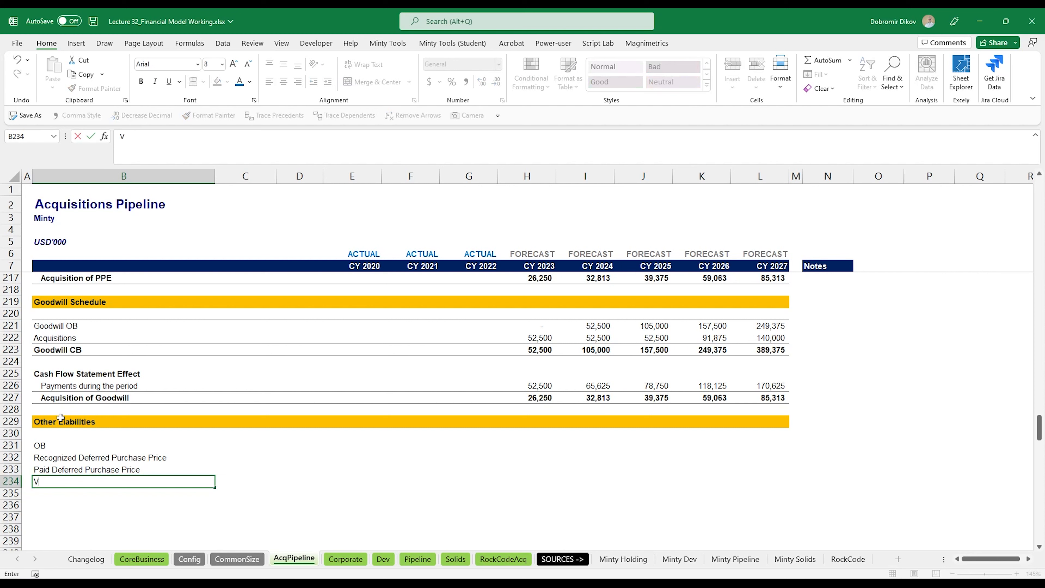
{"action": "key", "text": "Return"}
{"action": "key", "text": "Up"}
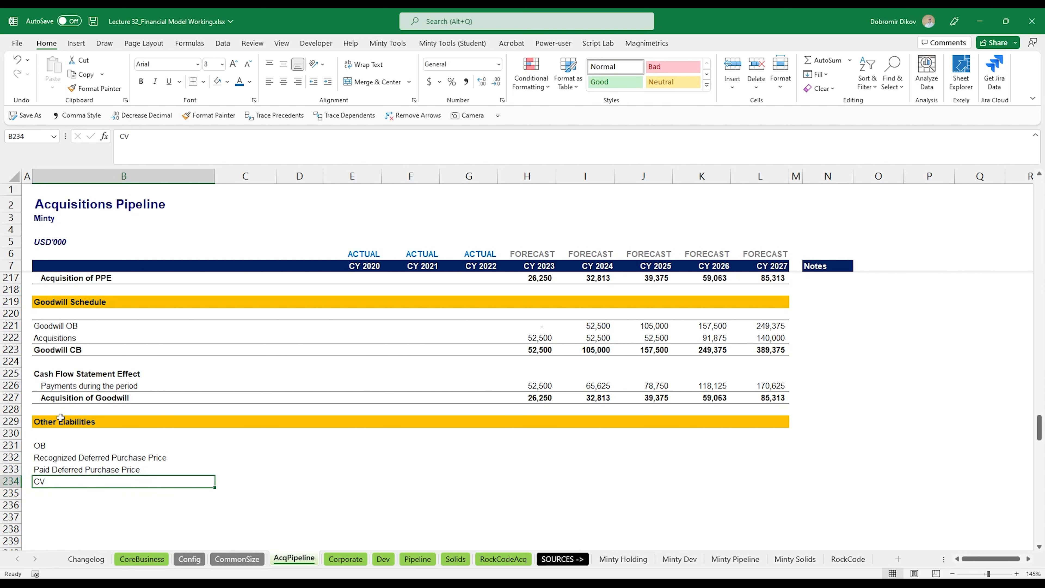
{"action": "type", "text": "CB"}
{"action": "key", "text": "Return"}
{"action": "key", "text": "Up"}
Apply the Goodwill CB row's formatting to the Other Liabilities CB row and add a bottom border to the OB row, B231:L231
{"action": "left_click_drag", "start_coordinate": [66, 349], "coordinate": [725, 349]}
{"action": "key", "text": "alt+4"}
{"action": "left_click", "coordinate": [66, 480]}
{"action": "left_click", "coordinate": [69, 445]}
{"action": "left_click_drag", "start_coordinate": [69, 445], "coordinate": [753, 445]}
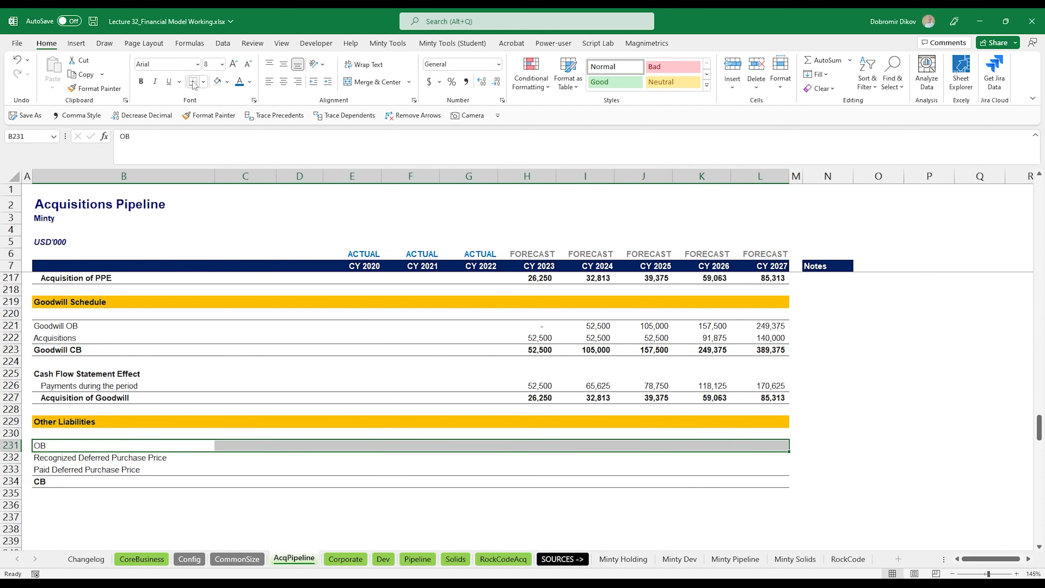
Link the CY 2023 Other Liabilities OB in H231 to the prior year's CB with =G234
{"action": "left_click", "coordinate": [541, 445]}
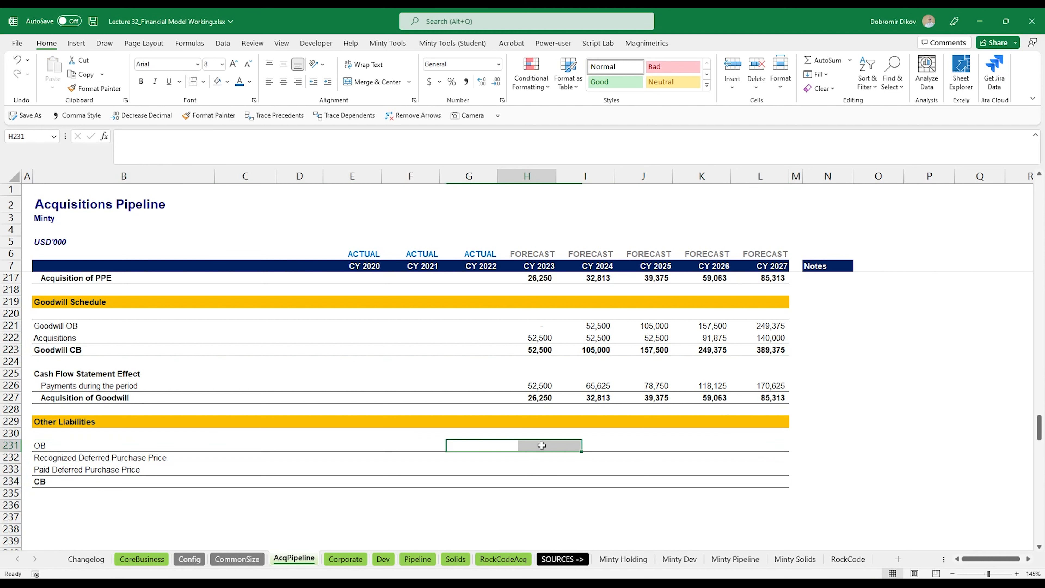
{"action": "type", "text": "="}
{"action": "key", "text": "Down"}
{"action": "key", "text": "Down"}
{"action": "key", "text": "Down"}
{"action": "key", "text": "Left"}
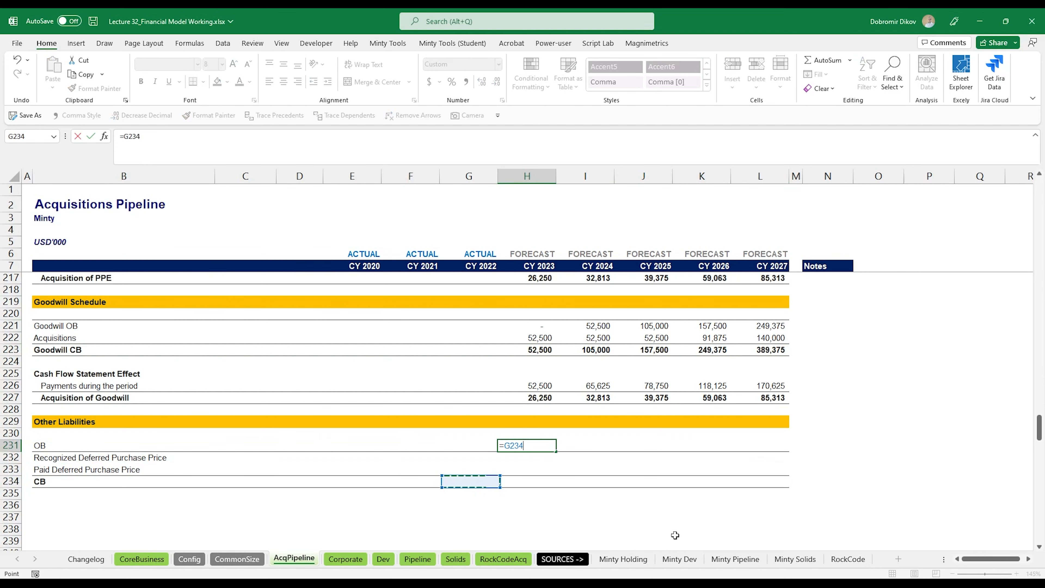
{"action": "key", "text": "Return"}
Fill the Other Liabilities OB formula from H231 across to L231
{"action": "key", "text": "Up"}
{"action": "key", "text": "shift+Right"}
{"action": "key", "text": "shift+Right"}
{"action": "key", "text": "shift+Right"}
{"action": "key", "text": "shift+Right"}
{"action": "key", "text": "shift+Right"}
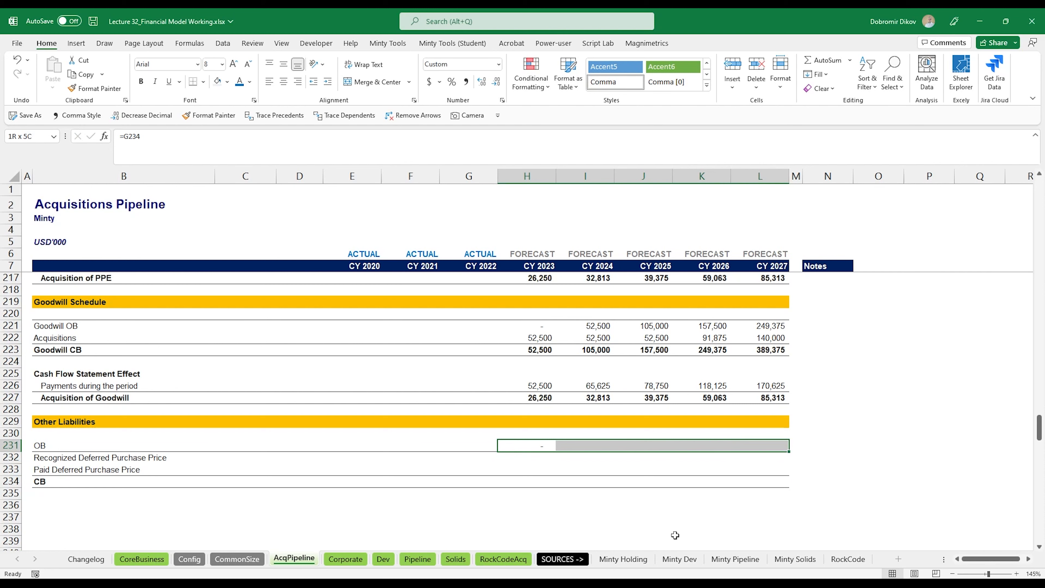
{"action": "key", "text": "ctrl+r"}
Link CY 2023 Recognized Deferred Purchase Price, H232, to Total New Deferred Consideration with =H90
{"action": "left_click", "coordinate": [530, 457]}
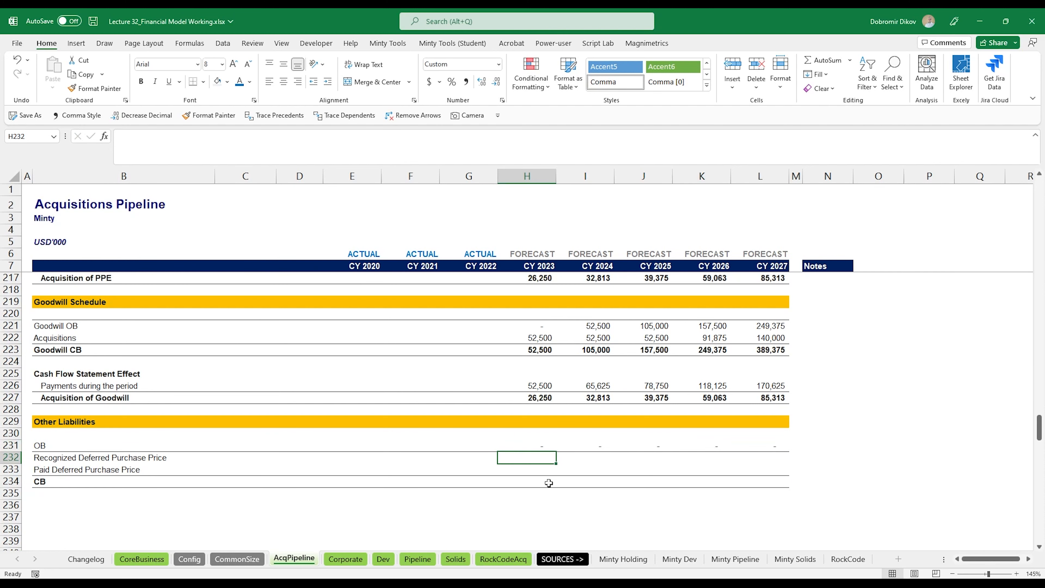
{"action": "scroll", "coordinate": [544, 465], "scroll_direction": "up", "scroll_amount": 20}
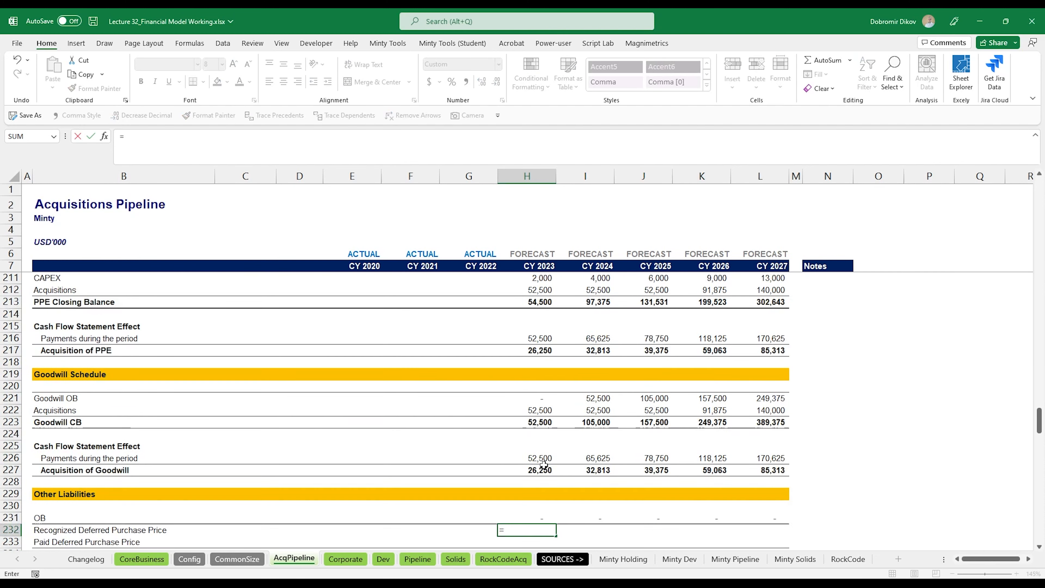
{"action": "scroll", "coordinate": [545, 457], "scroll_direction": "up", "scroll_amount": 20}
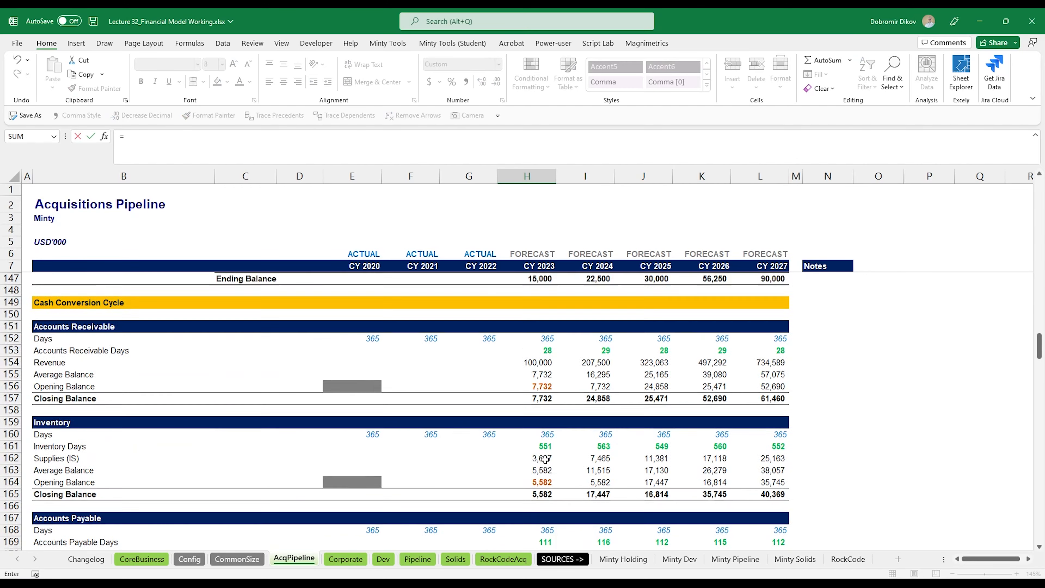
{"action": "scroll", "coordinate": [545, 464], "scroll_direction": "up", "scroll_amount": 2}
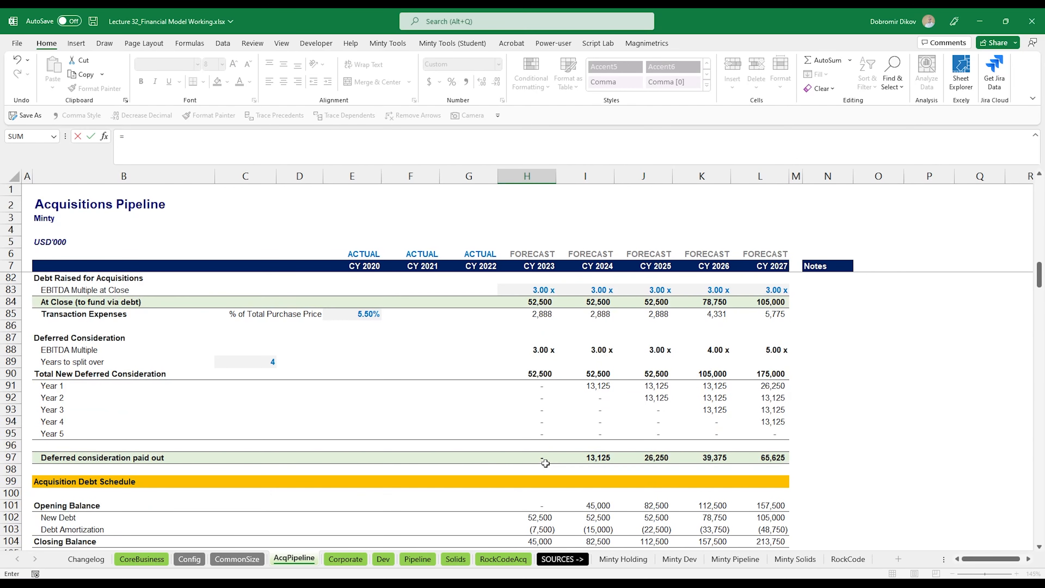
{"action": "scroll", "coordinate": [546, 463], "scroll_direction": "up", "scroll_amount": 5}
{"action": "scroll", "coordinate": [545, 468], "scroll_direction": "down", "scroll_amount": 3}
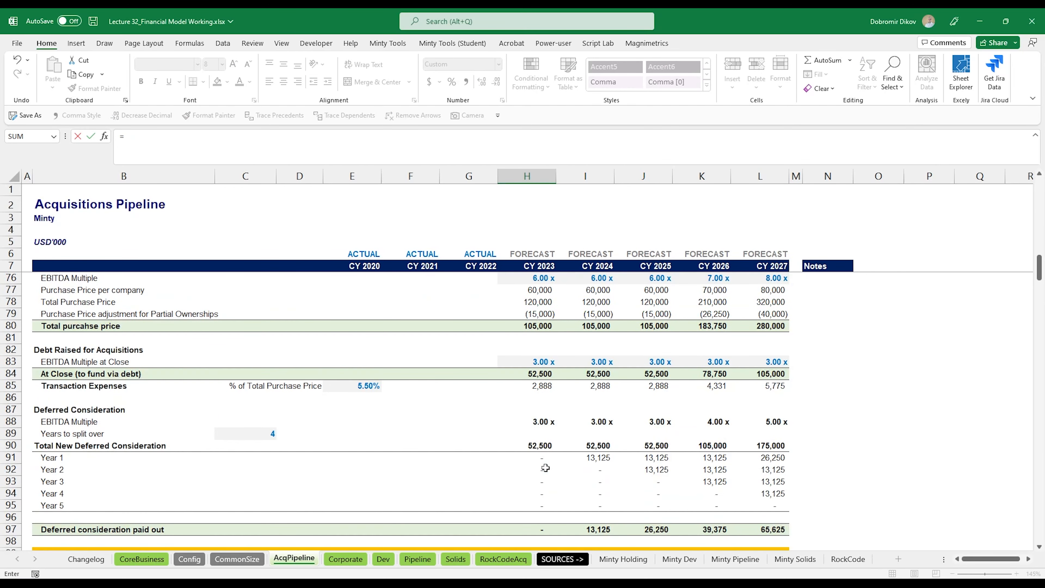
{"action": "scroll", "coordinate": [542, 389], "scroll_direction": "down", "scroll_amount": 1}
{"action": "left_click", "coordinate": [541, 410]}
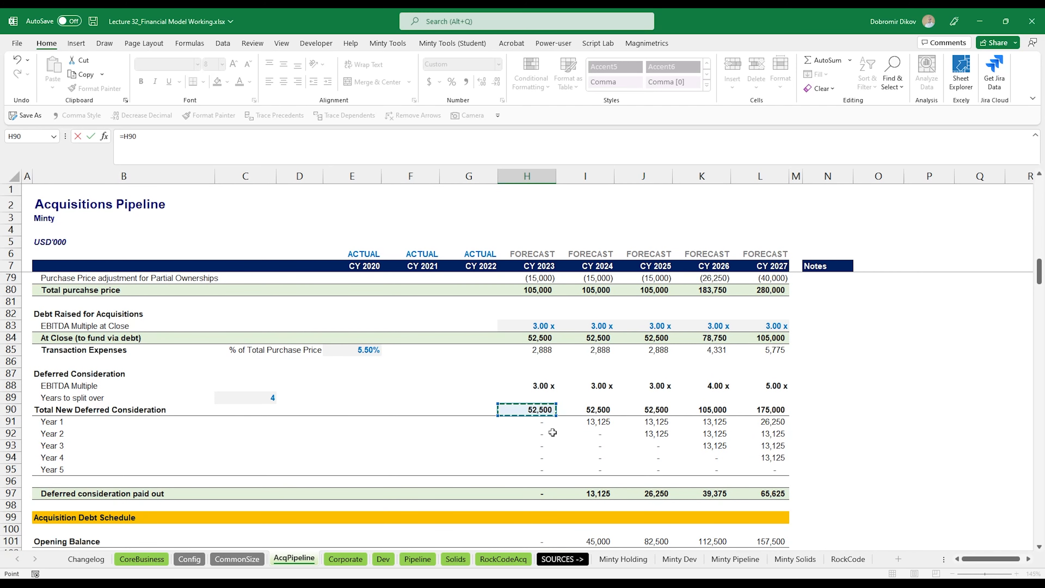
{"action": "key", "text": "ctrl+Return"}
Fill the Recognized Deferred Purchase Price link from H232 across to L232
{"action": "key", "text": "shift+Right"}
{"action": "key", "text": "shift+Right"}
{"action": "key", "text": "shift+Right"}
{"action": "key", "text": "shift+Right"}
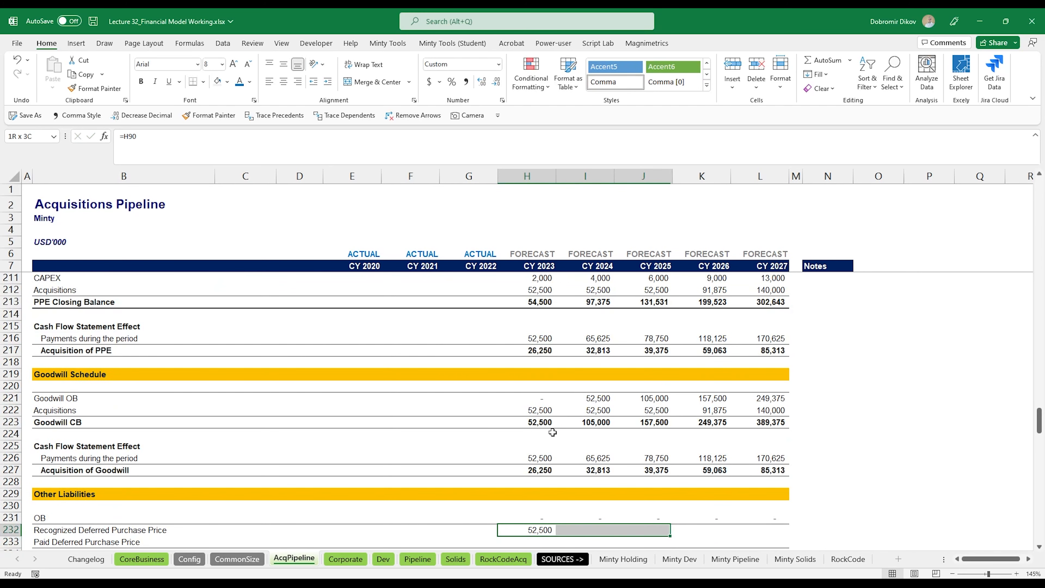
{"action": "key", "text": "ctrl+r"}
Link CY 2023 Paid Deferred Purchase Price, H233, to Deferred consideration paid out with =H97
{"action": "key", "text": "Down"}
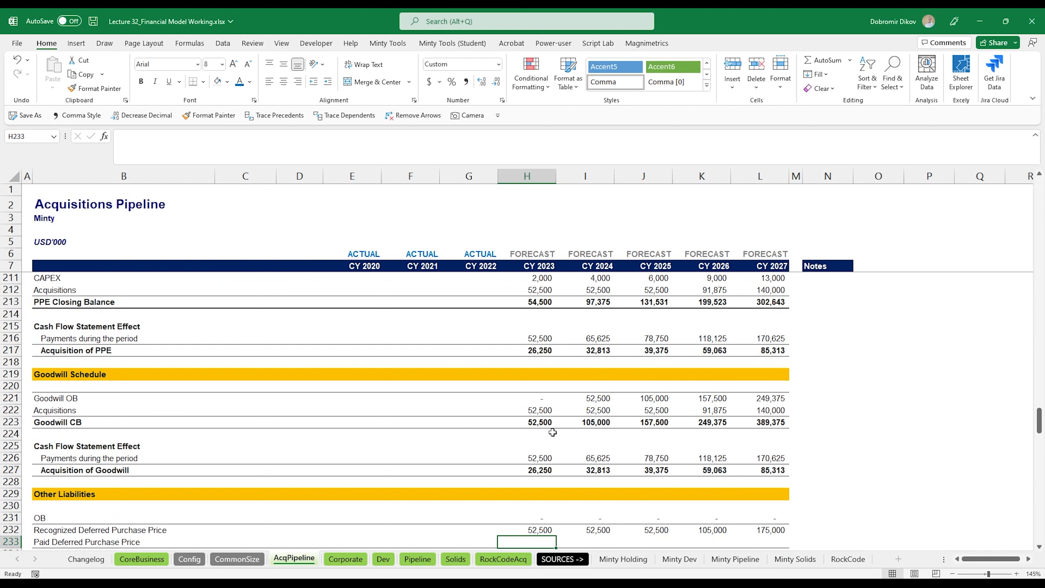
{"action": "type", "text": "="}
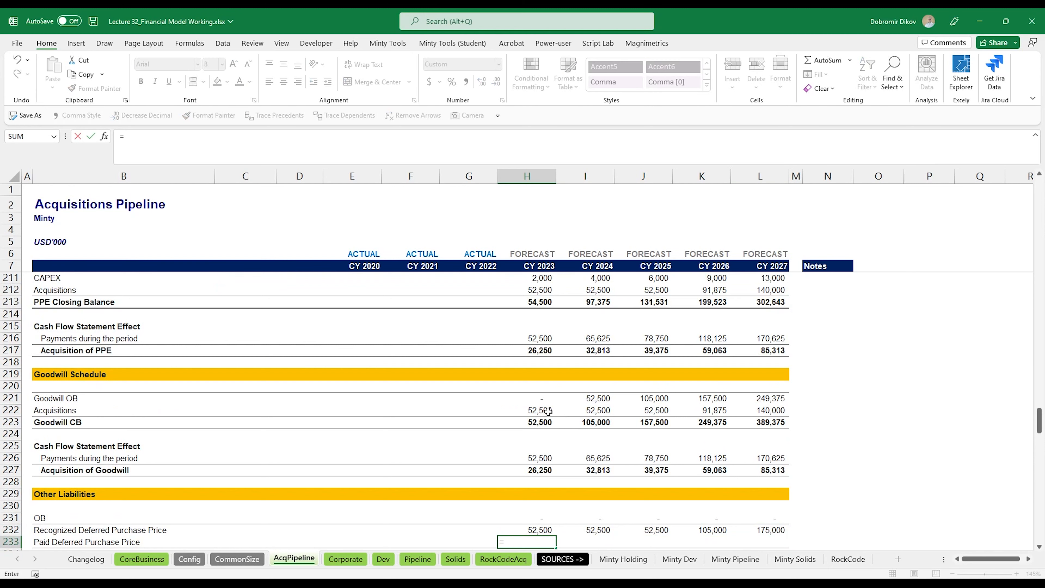
{"action": "scroll", "coordinate": [549, 410], "scroll_direction": "up", "scroll_amount": 20}
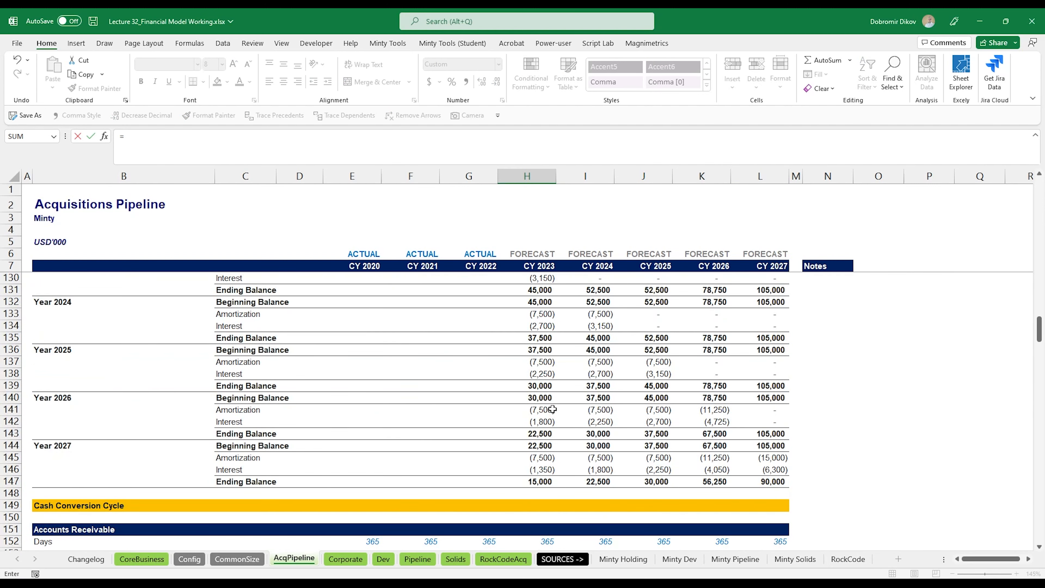
{"action": "scroll", "coordinate": [552, 410], "scroll_direction": "up", "scroll_amount": 15}
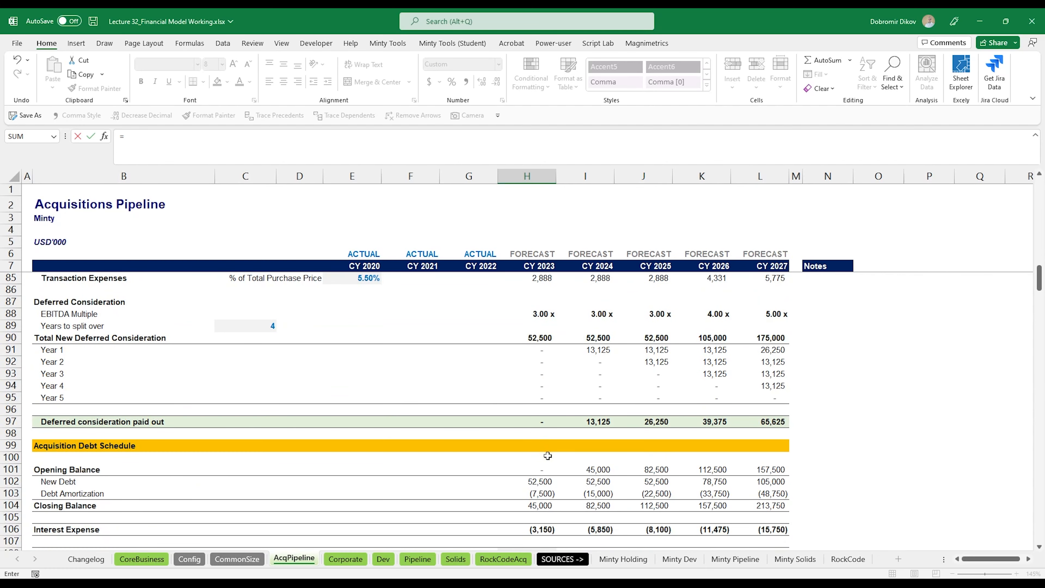
{"action": "left_click", "coordinate": [536, 427]}
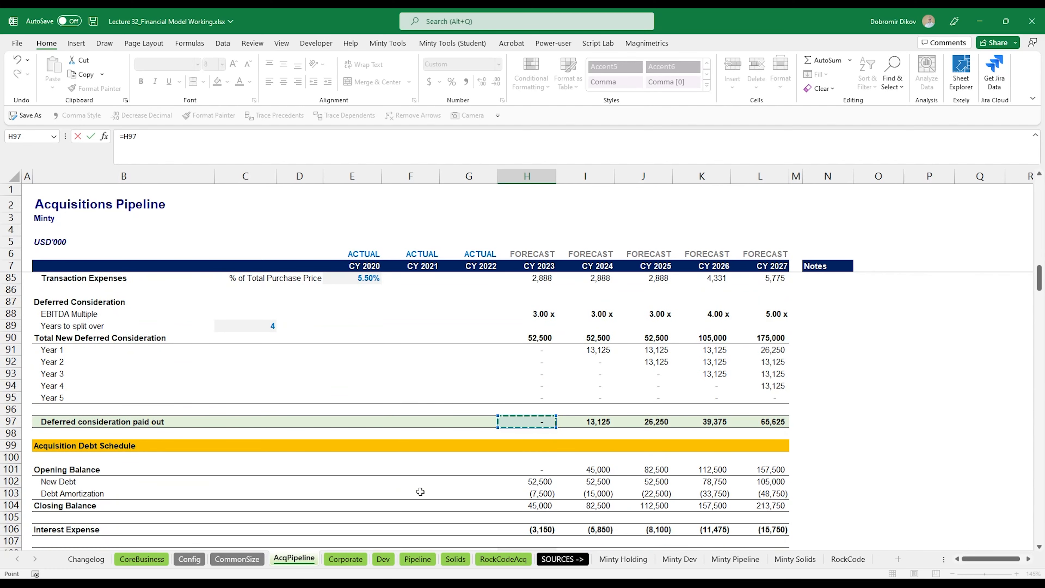
{"action": "key", "text": "ctrl+Return"}
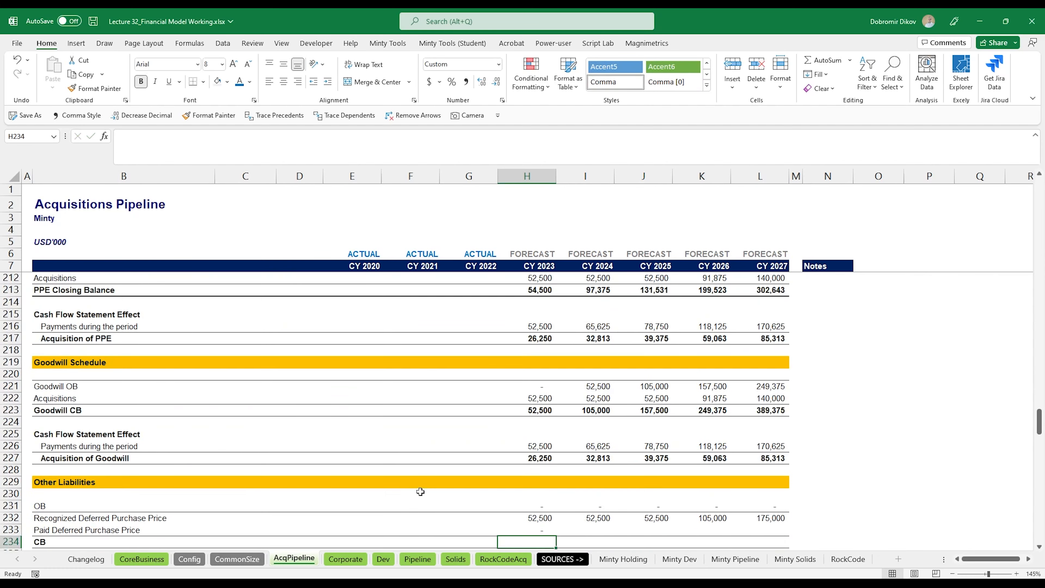
Fill the positive Paid Deferred Purchase Price link from H233 across to L233
{"action": "key", "text": "shift+Right"}
{"action": "key", "text": "shift+Right"}
{"action": "key", "text": "shift+Right"}
{"action": "key", "text": "shift+Right"}
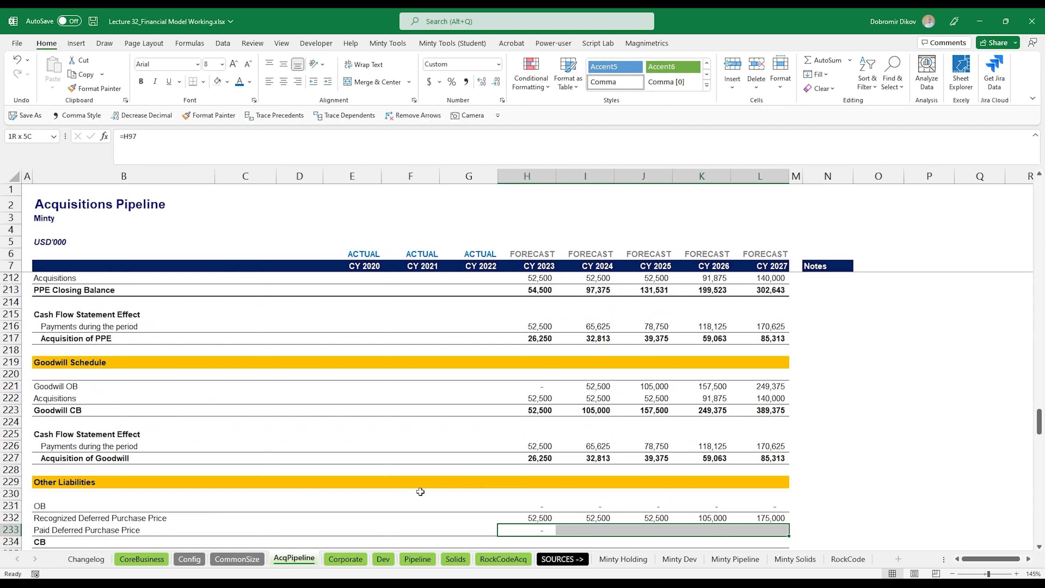
{"action": "key", "text": "ctrl+r"}
Reverse the sign of the CY 2023 Paid Deferred Purchase Price formula in H233 to =-H97
{"action": "key", "text": "Left"}
{"action": "key", "text": "Right"}
{"action": "key", "text": "F2"}
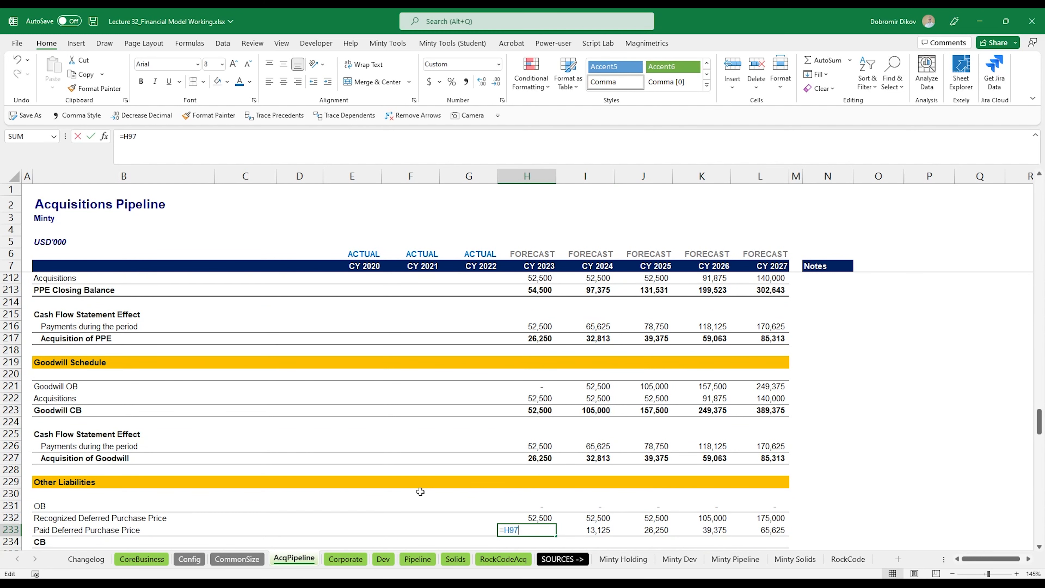
{"action": "key", "text": "Left"}
{"action": "key", "text": "Left"}
{"action": "key", "text": "Left"}
{"action": "type", "text": "-"}
{"action": "key", "text": "ctrl+Return"}
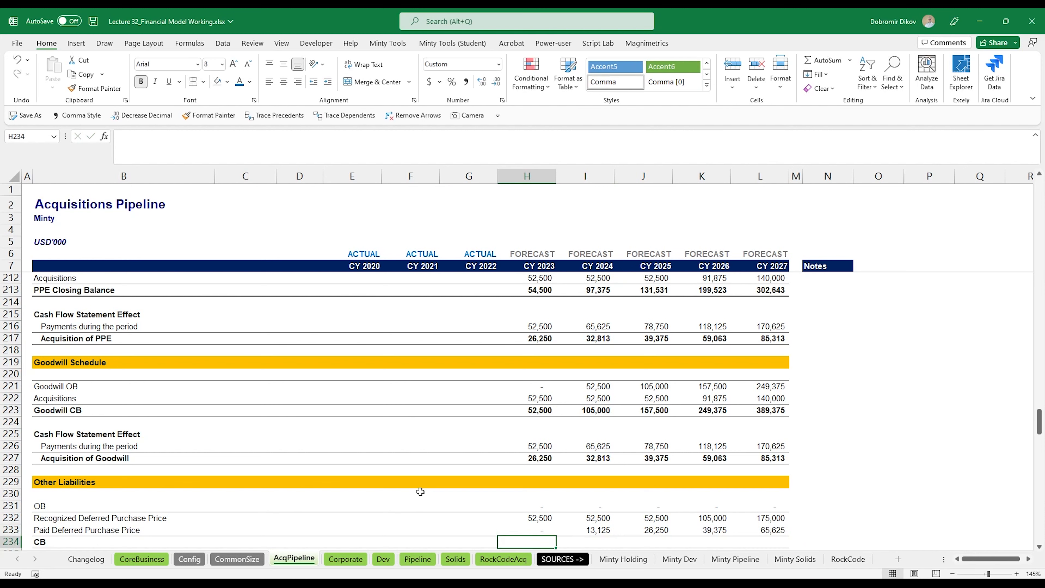
Fill the negative Paid Deferred Purchase Price formula from H233 across to L233
{"action": "key", "text": "shift+Right"}
{"action": "key", "text": "shift+Right"}
{"action": "key", "text": "shift+Right"}
{"action": "key", "text": "shift+Right"}
{"action": "key", "text": "ctrl+r"}
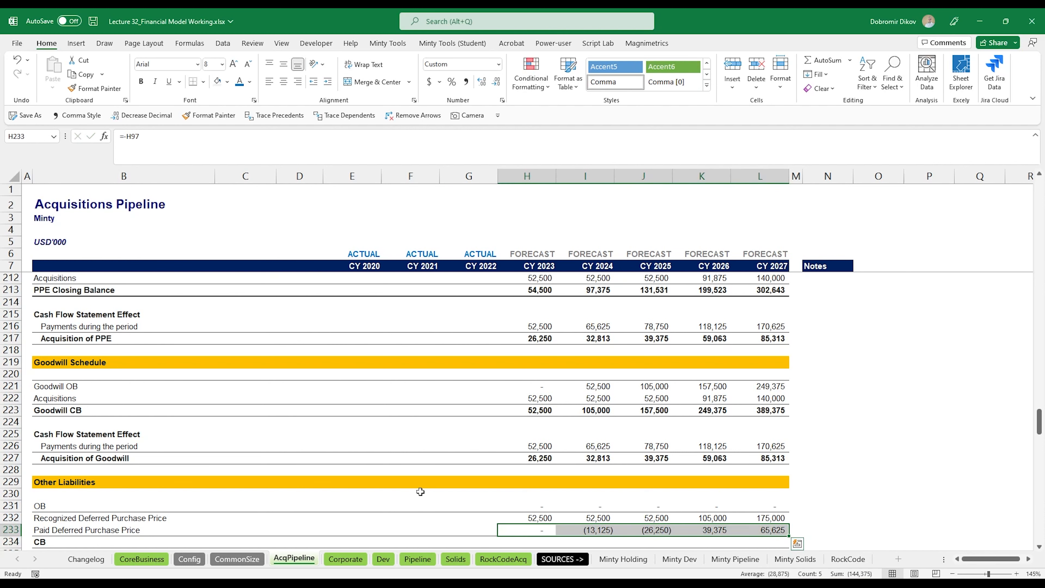
Calculate the CY 2023 Other Liabilities CB in H234 with =SUM(H231:H233)
{"action": "scroll", "coordinate": [443, 488], "scroll_direction": "down", "scroll_amount": 3}
{"action": "key", "text": "Down"}
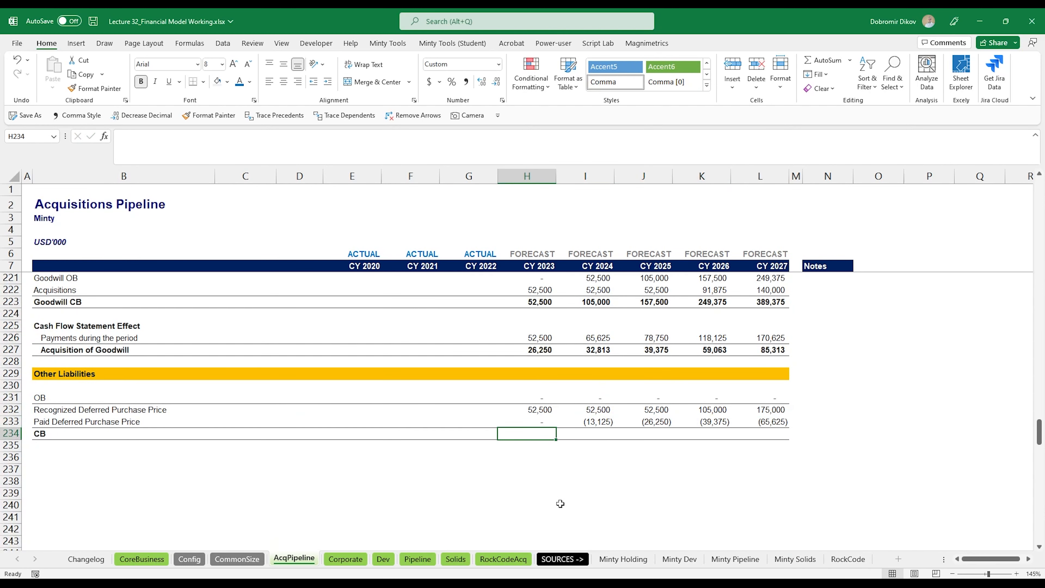
{"action": "key", "text": "alt+equal"}
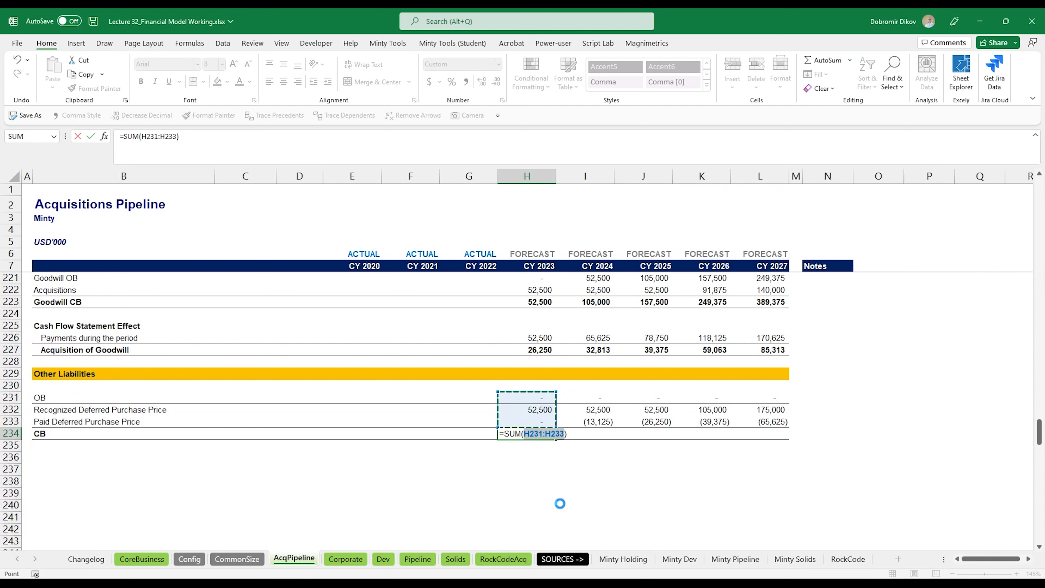
{"action": "key", "text": "ctrl+Return"}
Fill the Other Liabilities CB sum from H234 across to L234
{"action": "key", "text": "shift+Right"}
{"action": "key", "text": "shift+Right"}
{"action": "key", "text": "shift+Right"}
{"action": "key", "text": "shift+Right"}
{"action": "key", "text": "ctrl+r"}
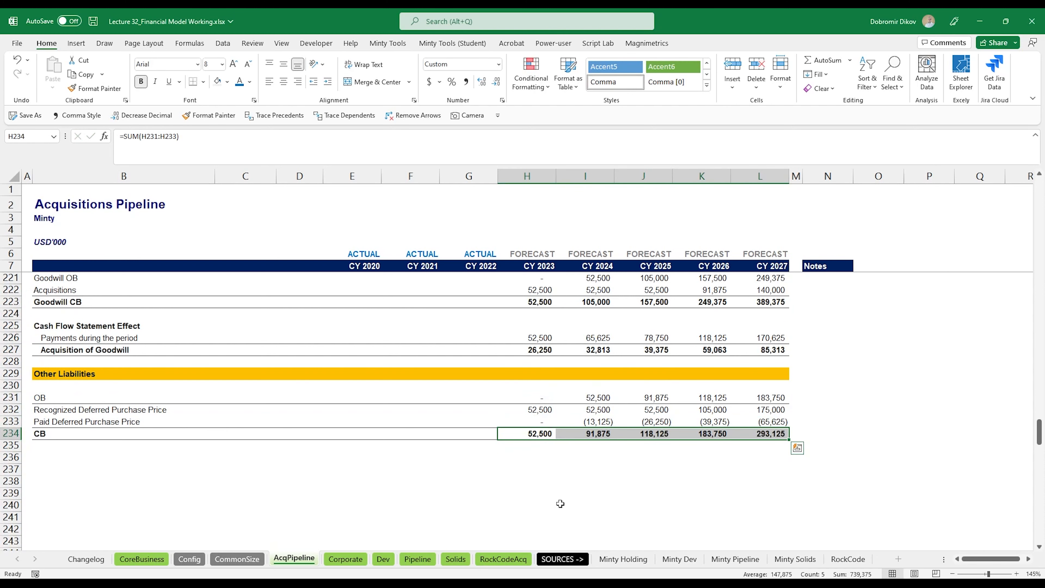
Link CY 2023 Other Liabilities in the Balance Sheet, H291, to the schedule's CB with =H234
{"action": "scroll", "coordinate": [535, 453], "scroll_direction": "down", "scroll_amount": 13}
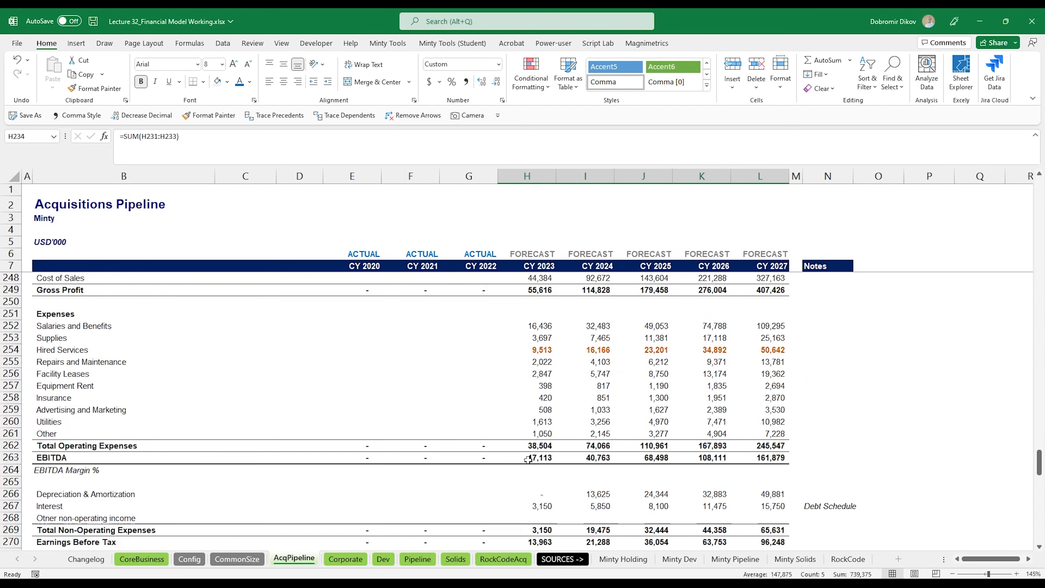
{"action": "scroll", "coordinate": [529, 468], "scroll_direction": "down", "scroll_amount": 6}
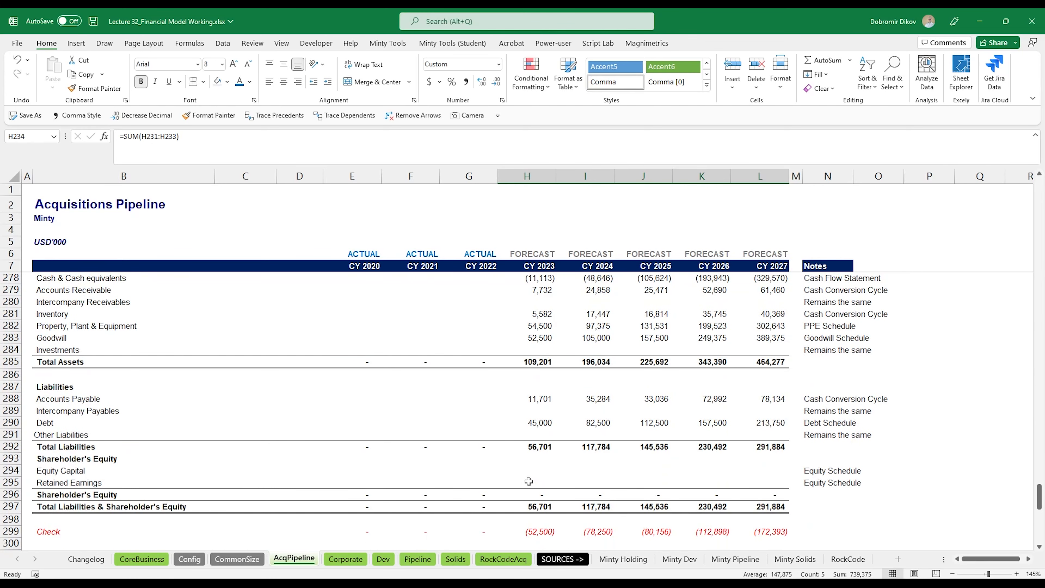
{"action": "left_click", "coordinate": [529, 435]}
{"action": "type", "text": "="}
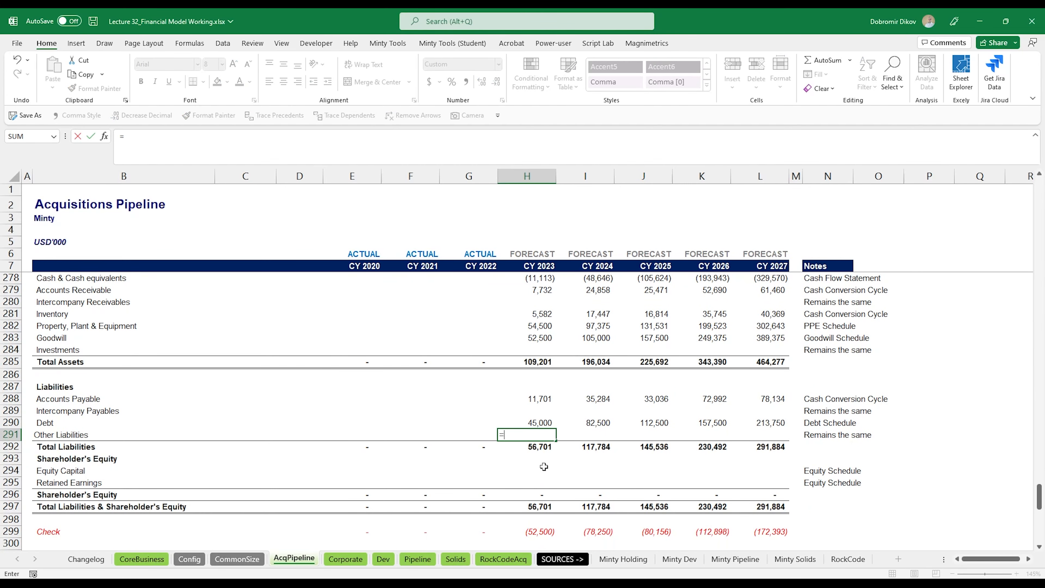
{"action": "scroll", "coordinate": [404, 419], "scroll_direction": "up", "scroll_amount": 17}
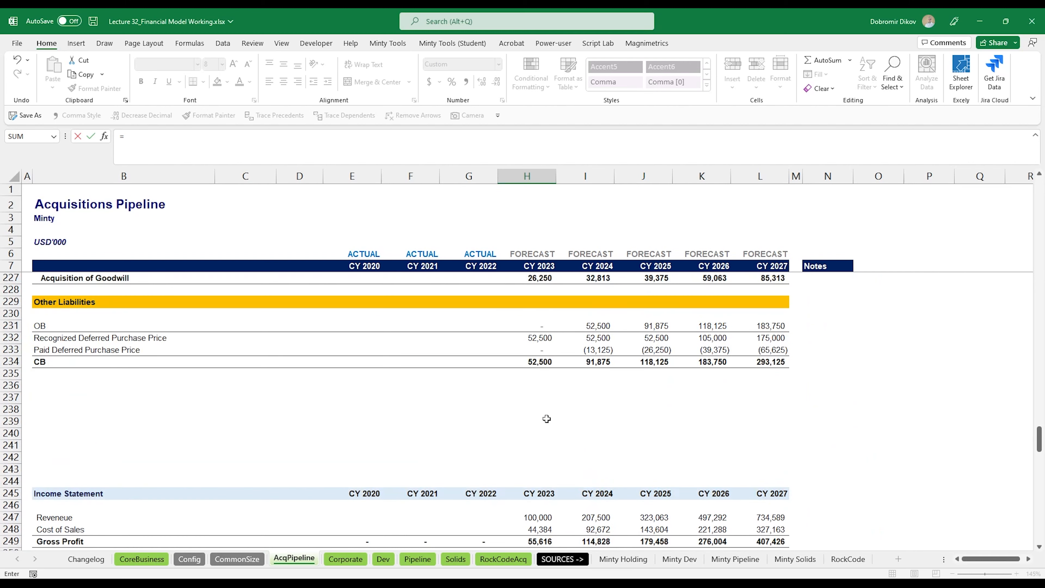
{"action": "left_click", "coordinate": [542, 362]}
{"action": "key", "text": "ctrl+Return"}
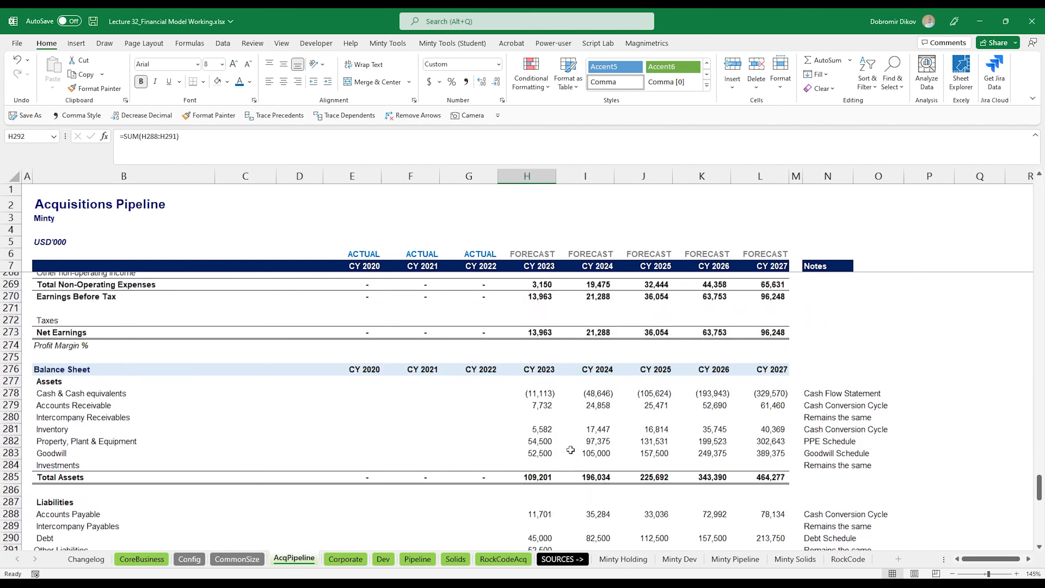
Fill the Balance Sheet's Other Liabilities link from H291 across to L291
{"action": "key", "text": "shift+Right"}
{"action": "key", "text": "shift+Right"}
{"action": "key", "text": "shift+Right"}
{"action": "key", "text": "shift+Right"}
{"action": "key", "text": "ctrl+r"}
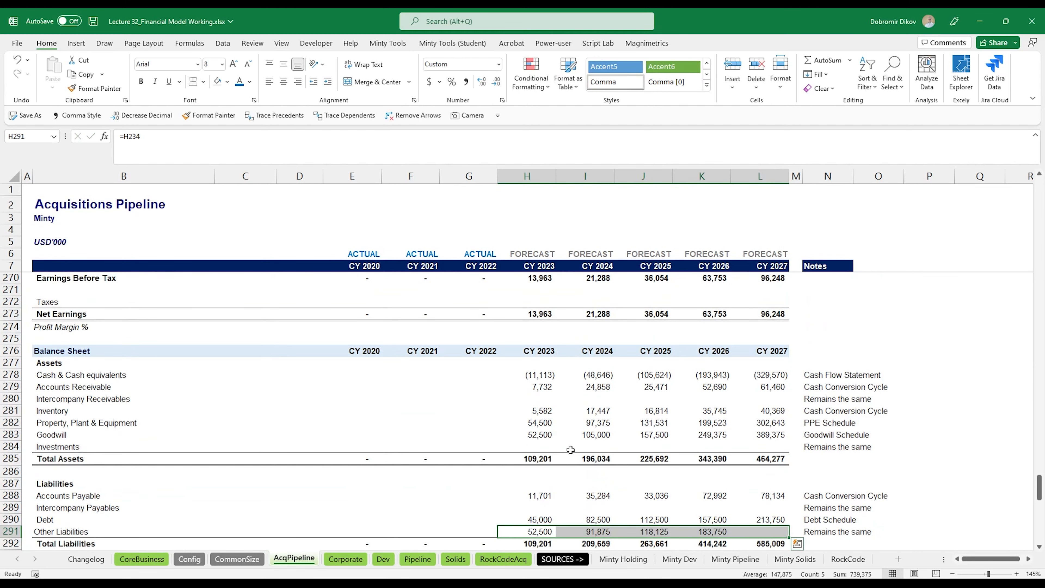
Copy the Other Liabilities header band B229:L229 to row 236 and insert four blank rows at rows 238 to 241
{"action": "scroll", "coordinate": [526, 443], "scroll_direction": "up", "scroll_amount": 14}
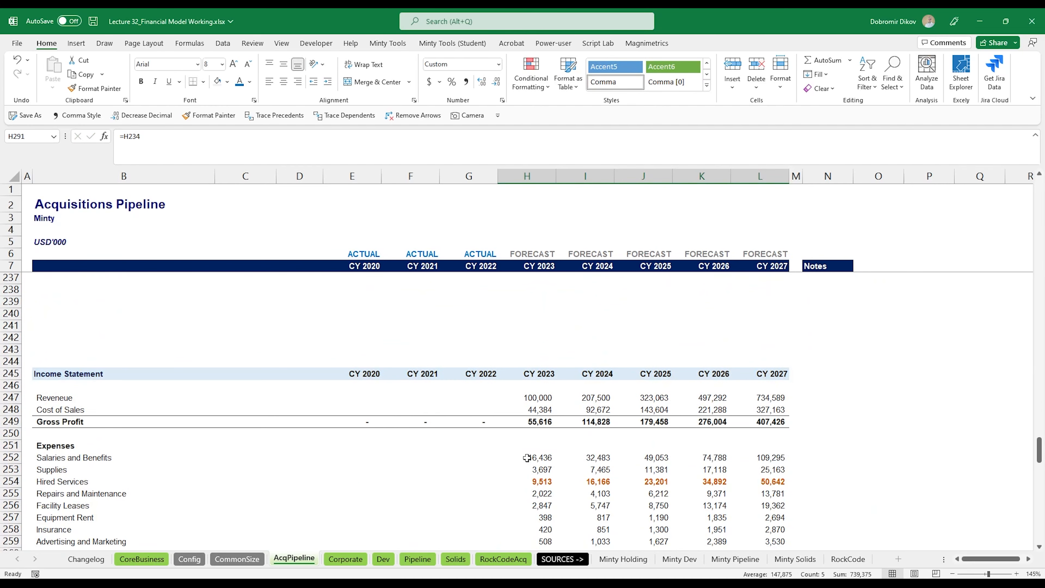
{"action": "left_click_drag", "start_coordinate": [59, 290], "coordinate": [752, 287]}
{"action": "key", "text": "ctrl+c"}
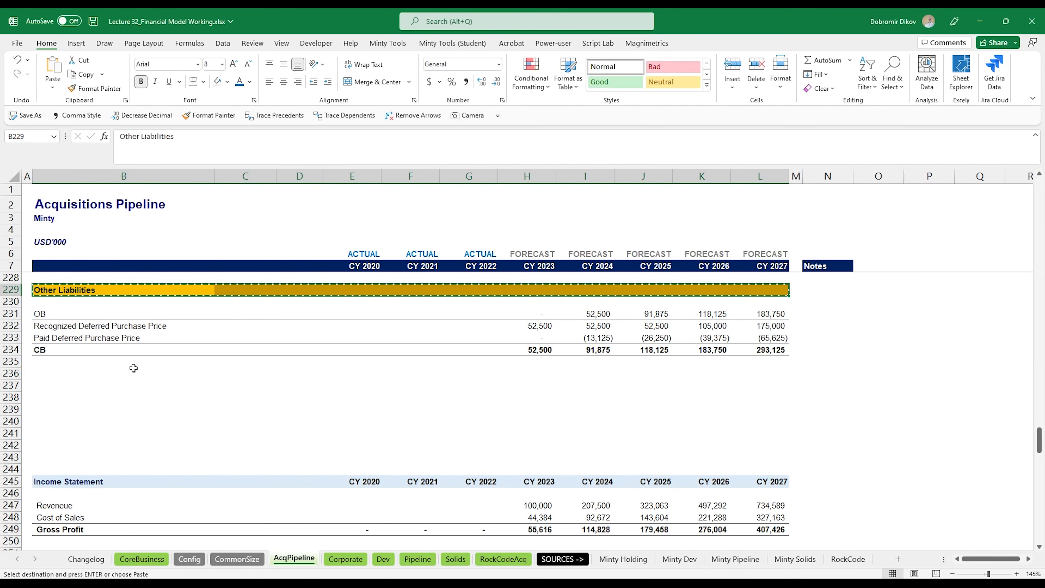
{"action": "left_click", "coordinate": [49, 374]}
{"action": "key", "text": "ctrl+v"}
{"action": "left_click", "coordinate": [46, 398]}
{"action": "left_click_drag", "start_coordinate": [11, 397], "coordinate": [18, 434]}
{"action": "key", "text": "ctrl+shift+equal"}
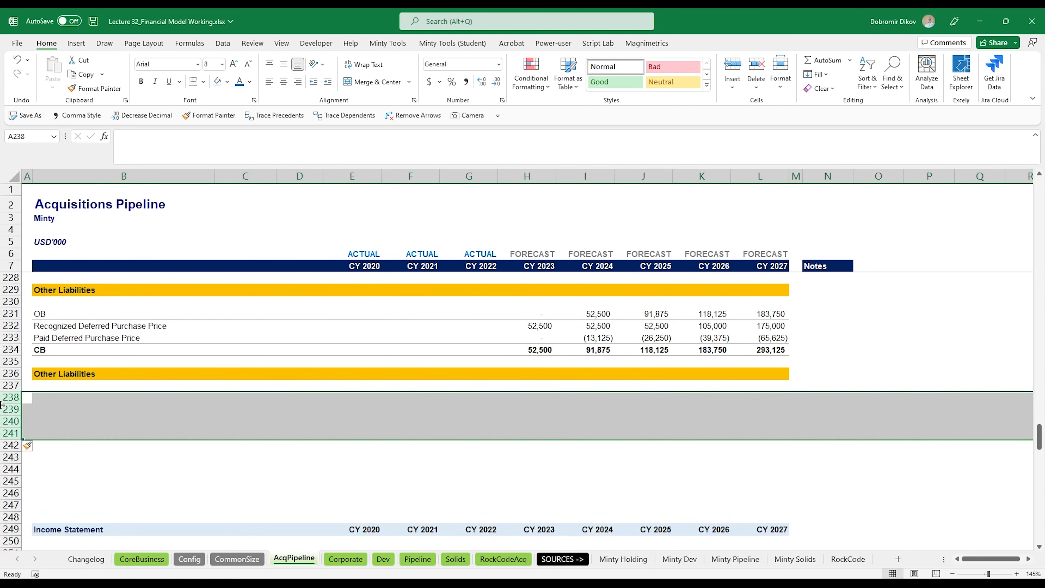
Retitle the copied header band in B236 as "Equity Schedule"
{"action": "key", "text": "Right"}
{"action": "key", "text": "Up"}
{"action": "key", "text": "Up"}
{"action": "type", "text": "Eq"}
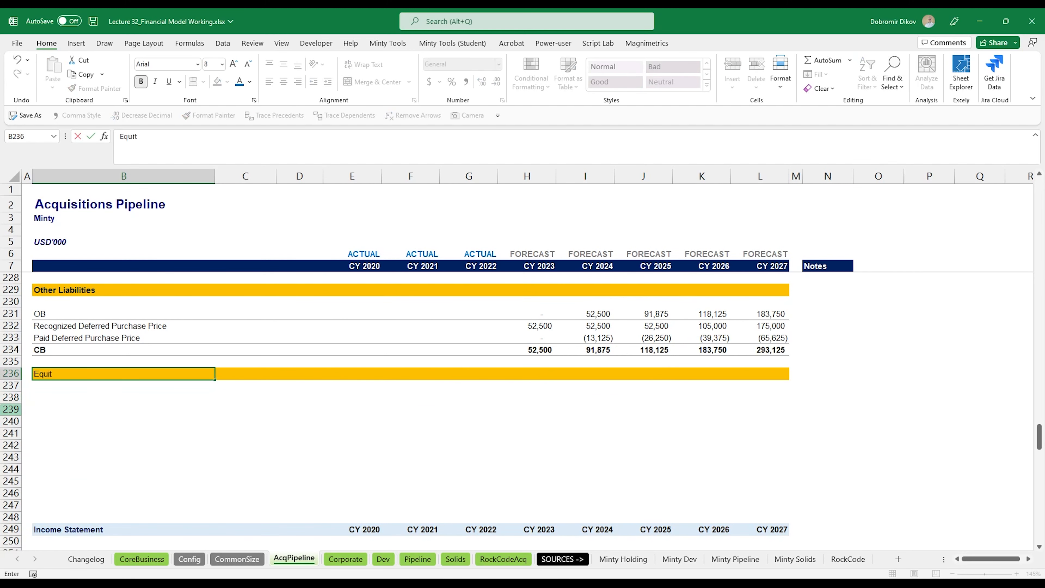
{"action": "type", "text": "uity Schedule"}
{"action": "key", "text": "Return"}
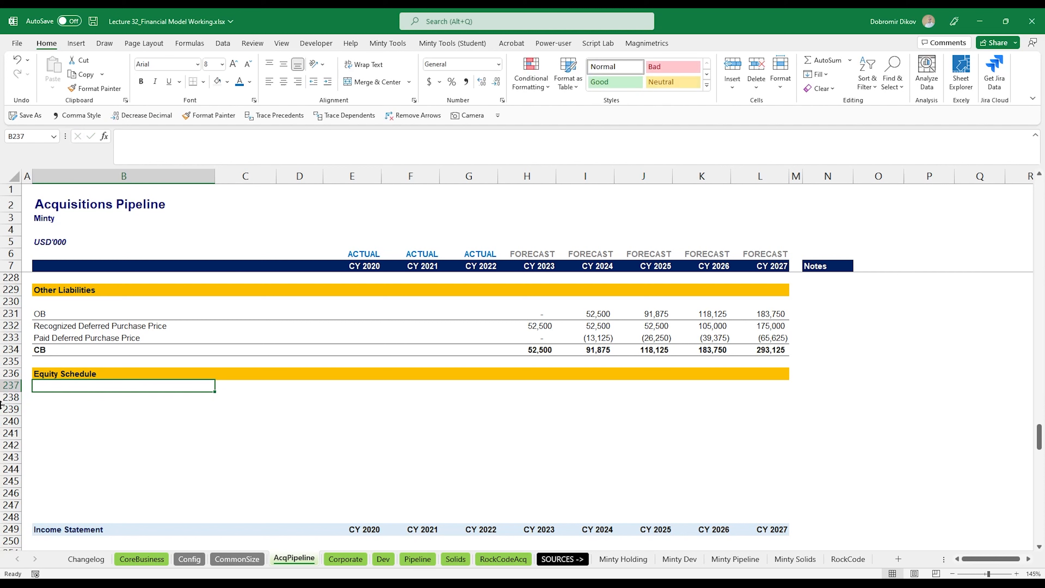
Label the Equity Schedule rows B238:B240 "Retained Earnings OB", "Current Result" and "Dividend Payments"
{"action": "key", "text": "Down"}
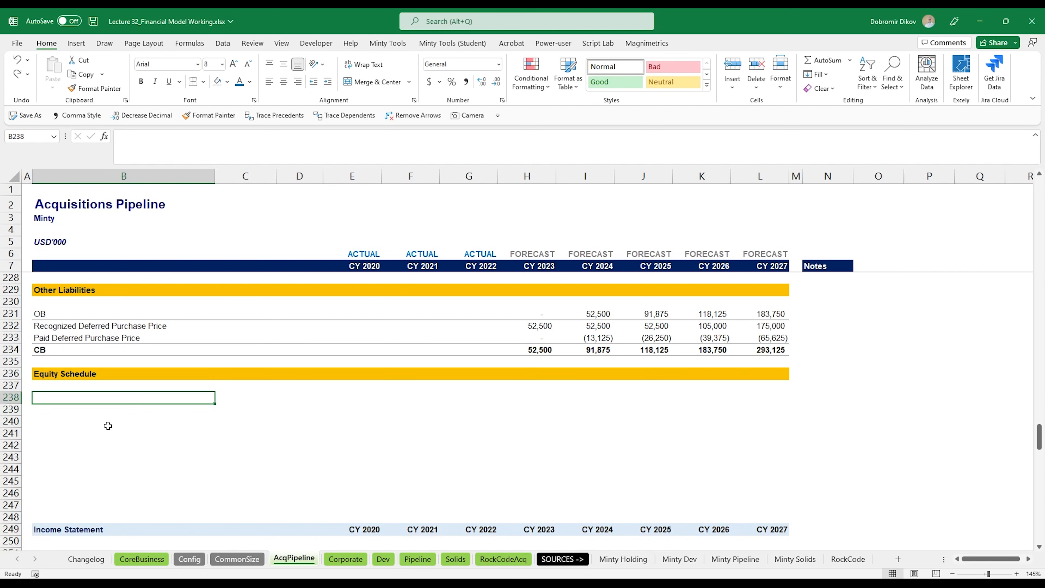
{"action": "type", "text": "Reta"}
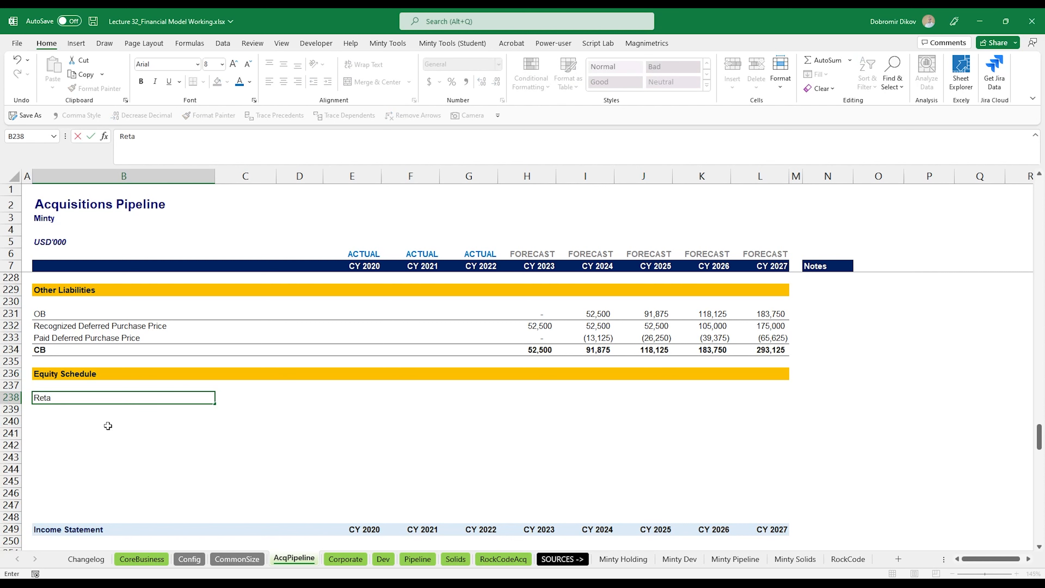
{"action": "type", "text": "ined Earnings OB"}
{"action": "key", "text": "Return"}
{"action": "type", "text": "Current Result"}
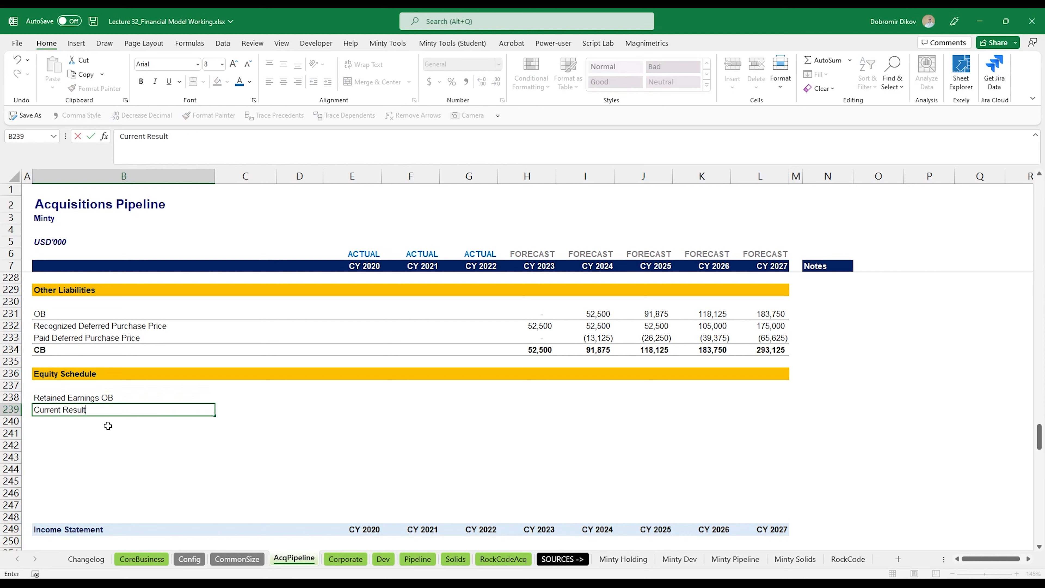
{"action": "key", "text": "Return"}
{"action": "type", "text": "D"}
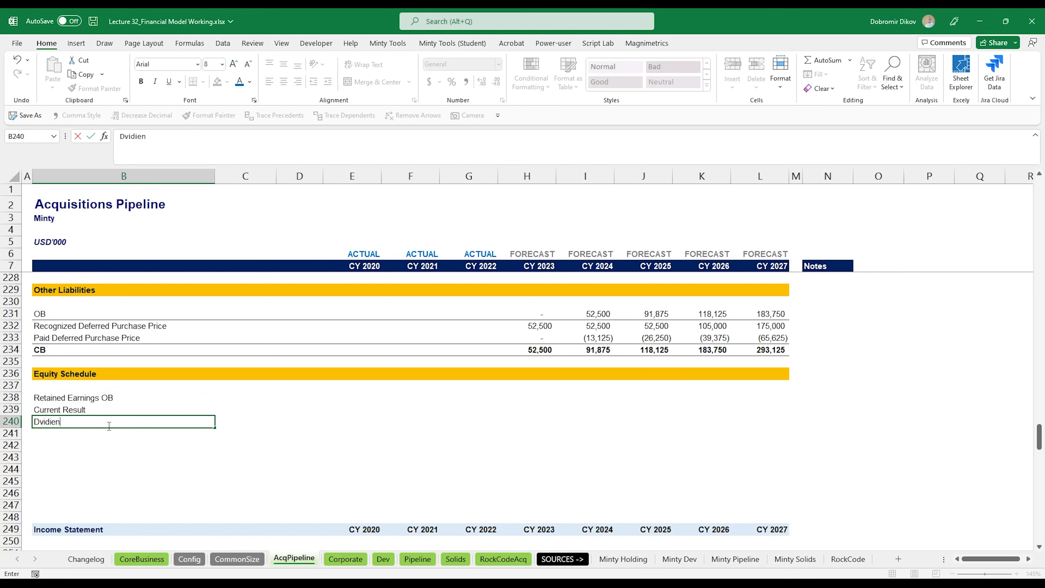
{"action": "type", "text": "ividend Payments"}
{"action": "key", "text": "Return"}
Label the schedule's closing row, B241, "Retained Earnings CB"
{"action": "type", "text": "Reta"}
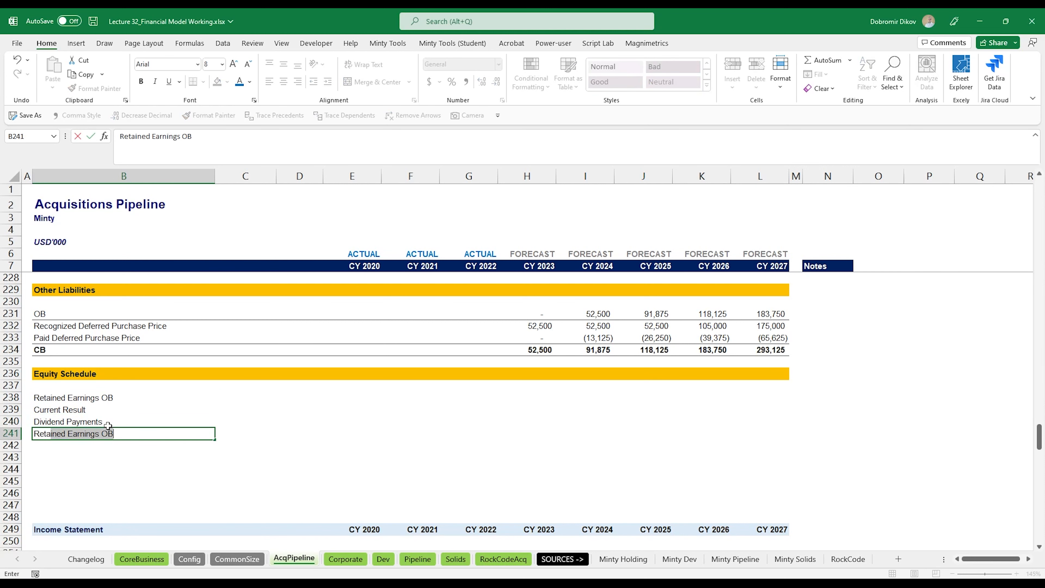
{"action": "left_click", "coordinate": [108, 429]}
{"action": "key", "text": "shift+Left"}
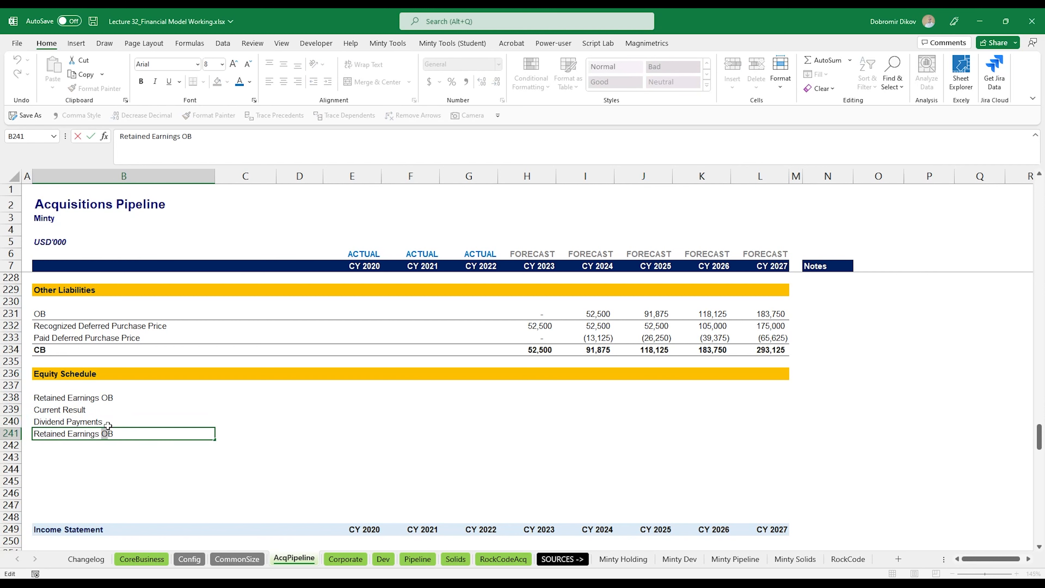
{"action": "key", "text": "Return"}
{"action": "double_click", "coordinate": [108, 428]}
{"action": "type", "text": "C"}
{"action": "key", "text": "Return"}
Make the Retained Earnings CB row B241:L241 bold and give it a top and thick bottom border
{"action": "key", "text": "Up"}
{"action": "key", "text": "shift+Right"}
{"action": "key", "text": "shift+Right"}
{"action": "key", "text": "shift+Right"}
{"action": "key", "text": "shift+Right"}
{"action": "key", "text": "shift+Right"}
{"action": "key", "text": "shift+Right"}
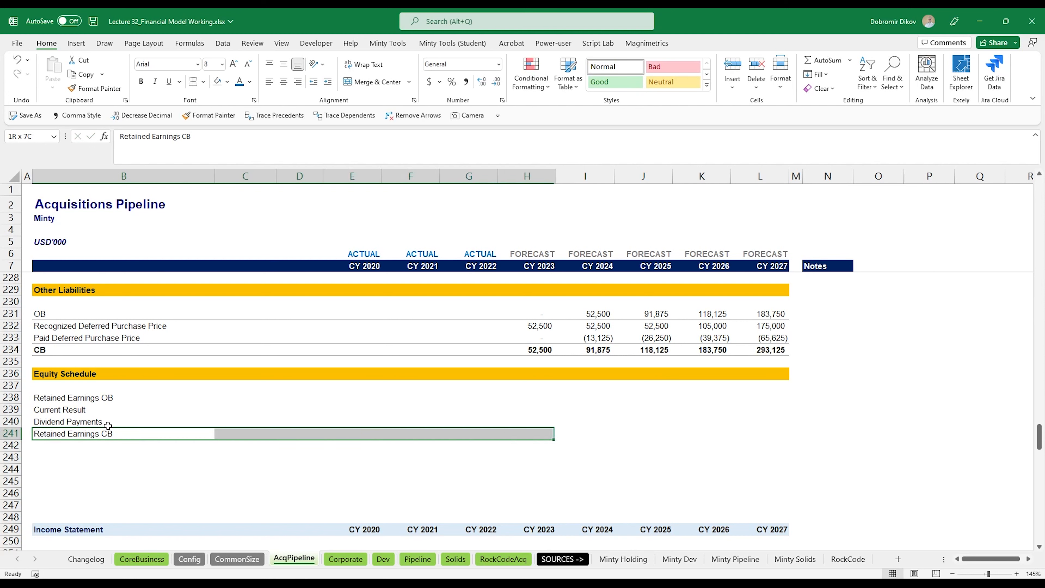
{"action": "key", "text": "shift+Right"}
{"action": "key", "text": "shift+Right"}
{"action": "key", "text": "shift+Right"}
{"action": "key", "text": "shift+Right"}
{"action": "key", "text": "ctrl+b"}
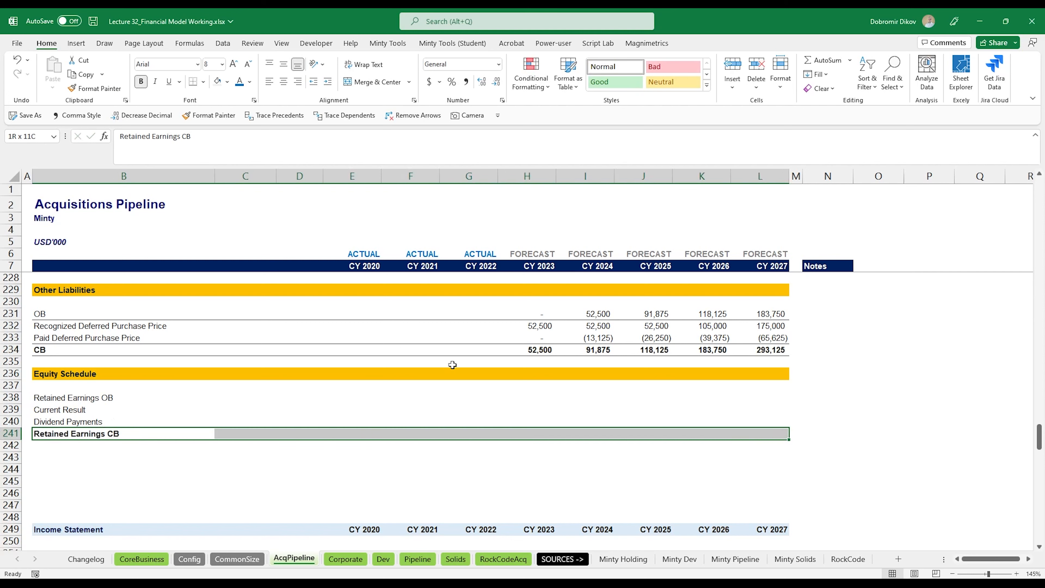
{"action": "left_click", "coordinate": [203, 82]}
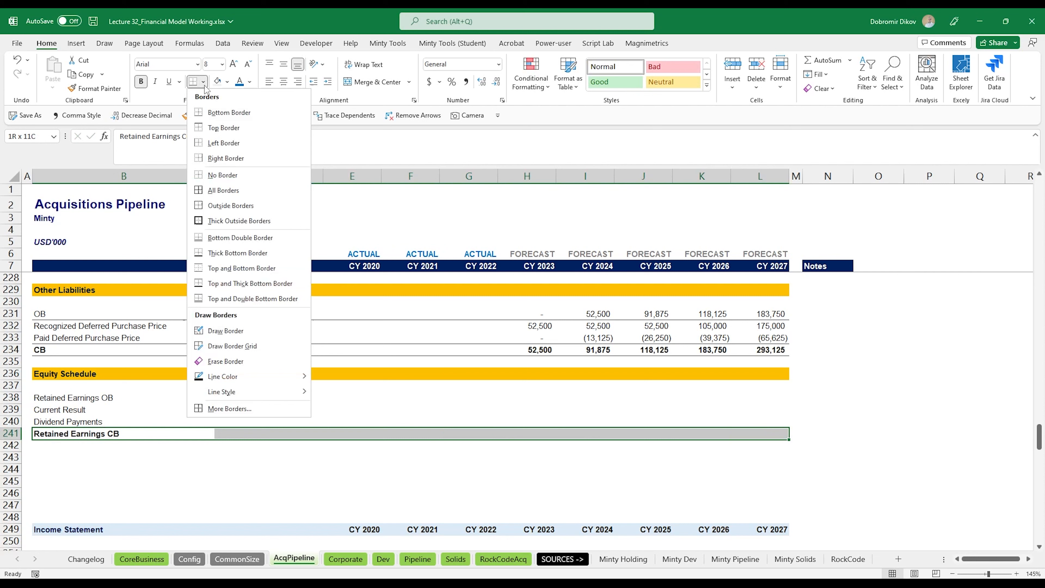
{"action": "left_click", "coordinate": [233, 283]}
Delete five of the surplus blank rows, 243 to 247, above the Income Statement
{"action": "left_click_drag", "start_coordinate": [24, 458], "coordinate": [24, 505]}
{"action": "key", "text": "ctrl+minus"}
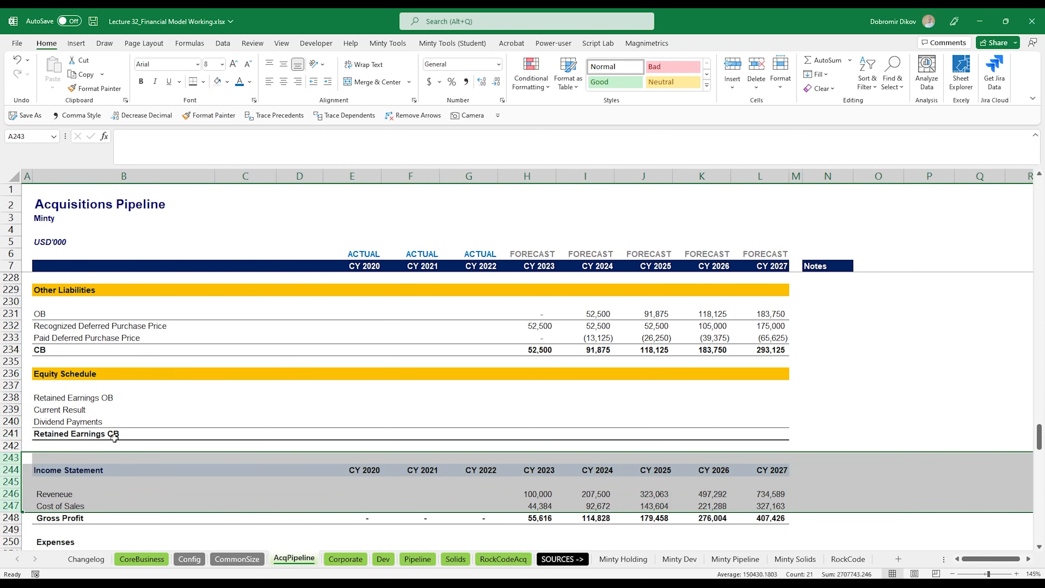
{"action": "left_click", "coordinate": [160, 396]}
Link the CY 2023 Retained Earnings OB in H238 to the prior year's CB with =G241
{"action": "left_click", "coordinate": [535, 395]}
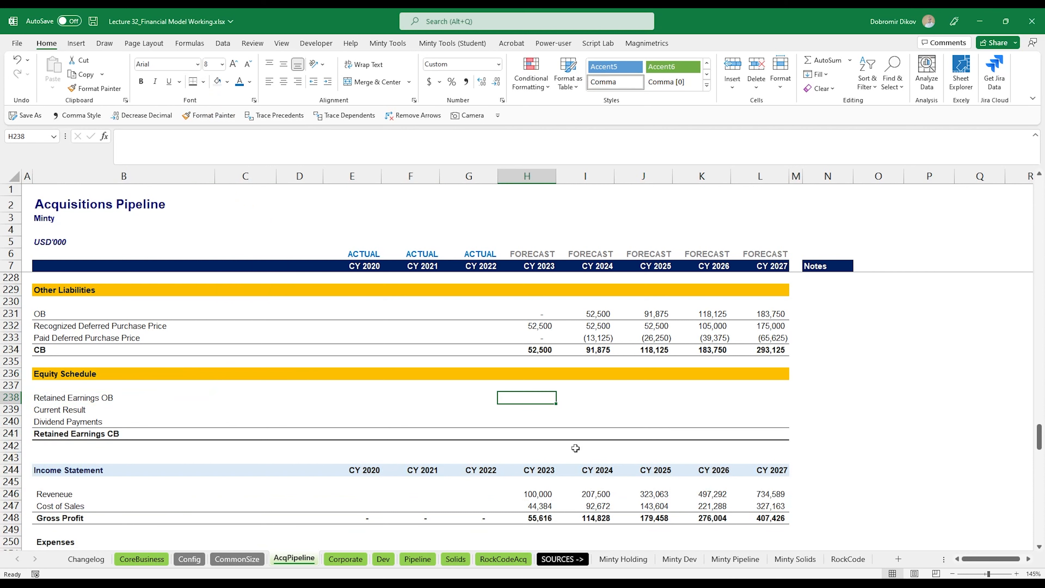
{"action": "type", "text": "="}
{"action": "key", "text": "Down"}
{"action": "key", "text": "Down"}
{"action": "key", "text": "Down"}
{"action": "key", "text": "Left"}
{"action": "key", "text": "ctrl+Return"}
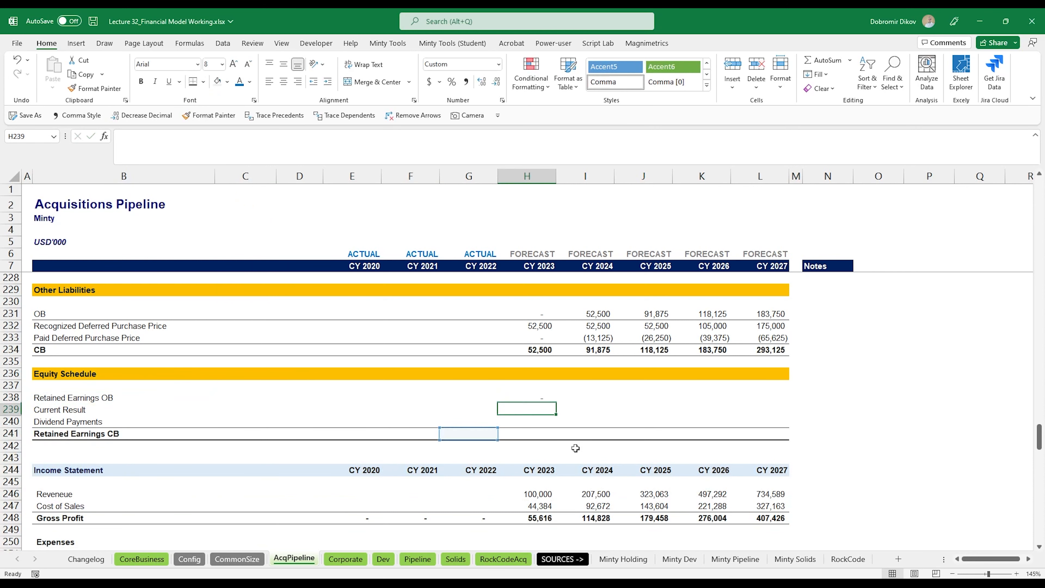
Fill the Retained Earnings OB link from H238 across to L238
{"action": "key", "text": "shift+Right"}
{"action": "key", "text": "shift+Right"}
{"action": "key", "text": "shift+Right"}
{"action": "key", "text": "shift+Right"}
{"action": "key", "text": "ctrl+r"}
Link the CY 2023 Current Result in H239 to the Income Statement's Net Earnings with =H272
{"action": "key", "text": "Down"}
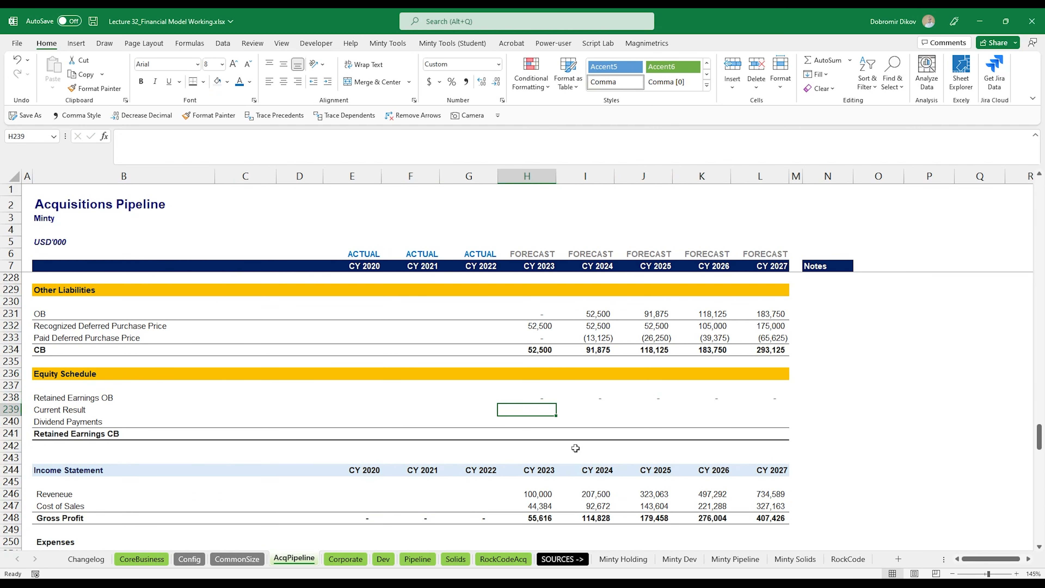
{"action": "type", "text": "="}
{"action": "scroll", "coordinate": [584, 436], "scroll_direction": "down", "scroll_amount": 7}
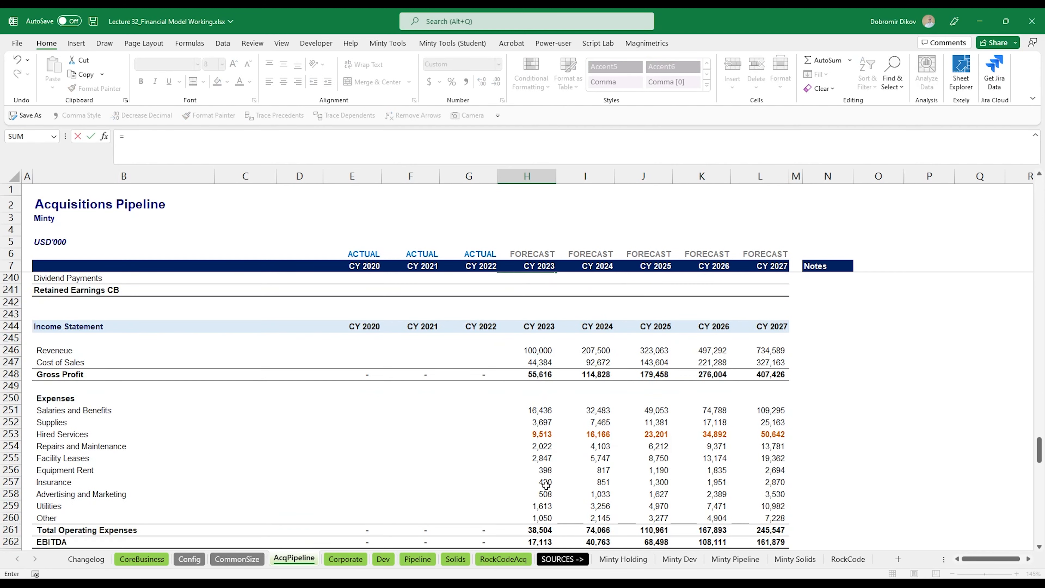
{"action": "scroll", "coordinate": [546, 486], "scroll_direction": "down", "scroll_amount": 3}
{"action": "left_click", "coordinate": [535, 449]}
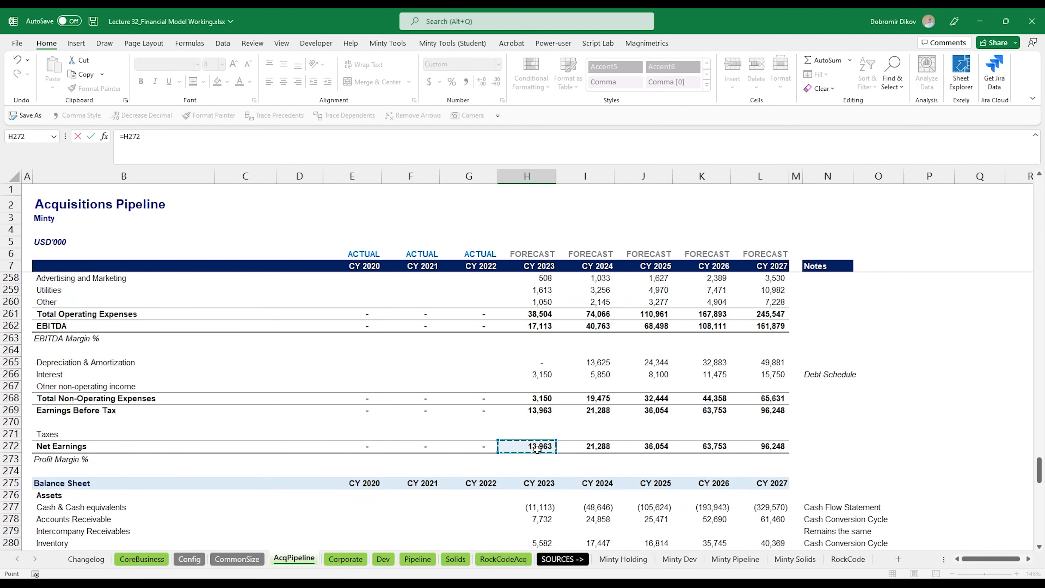
{"action": "key", "text": "ctrl+Return"}
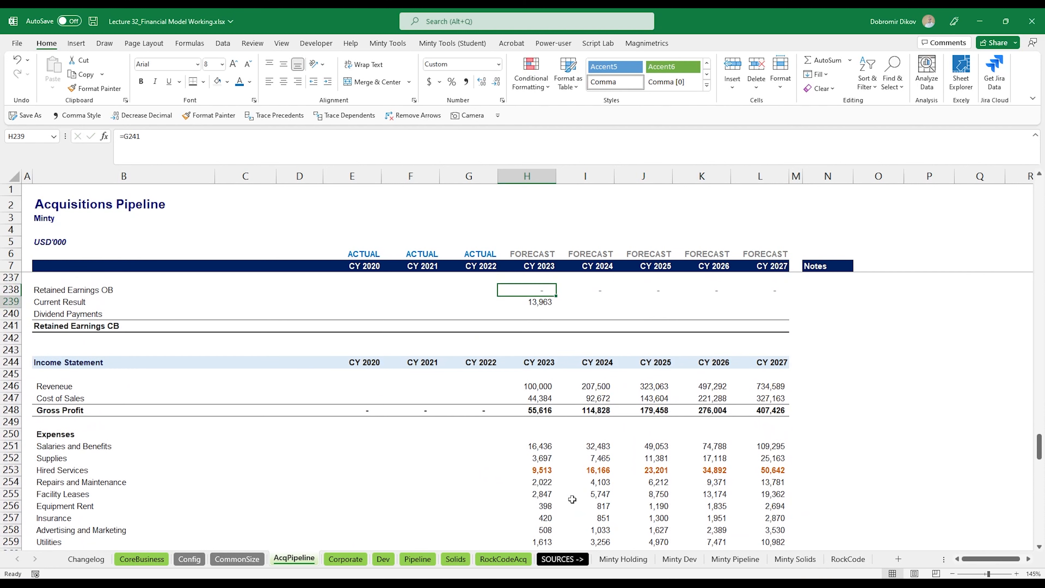
Fill the Current Result link from H239 across to L239
{"action": "key", "text": "shift+Right"}
{"action": "key", "text": "shift+Right"}
{"action": "key", "text": "shift+Right"}
{"action": "key", "text": "shift+Right"}
{"action": "key", "text": "ctrl+r"}
Format Dividend Payments H240:L240 as input cells with light grey fill and bold blue font, and enter 0 in all of them
{"action": "key", "text": "Down"}
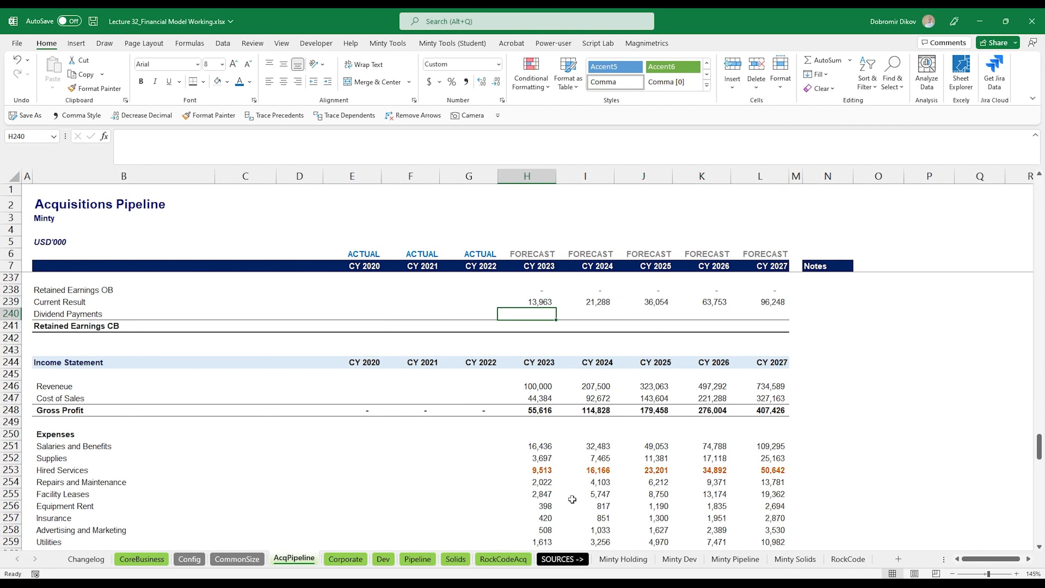
{"action": "key", "text": "shift+Right"}
{"action": "key", "text": "shift+Right"}
{"action": "key", "text": "shift+Right"}
{"action": "key", "text": "shift+Right"}
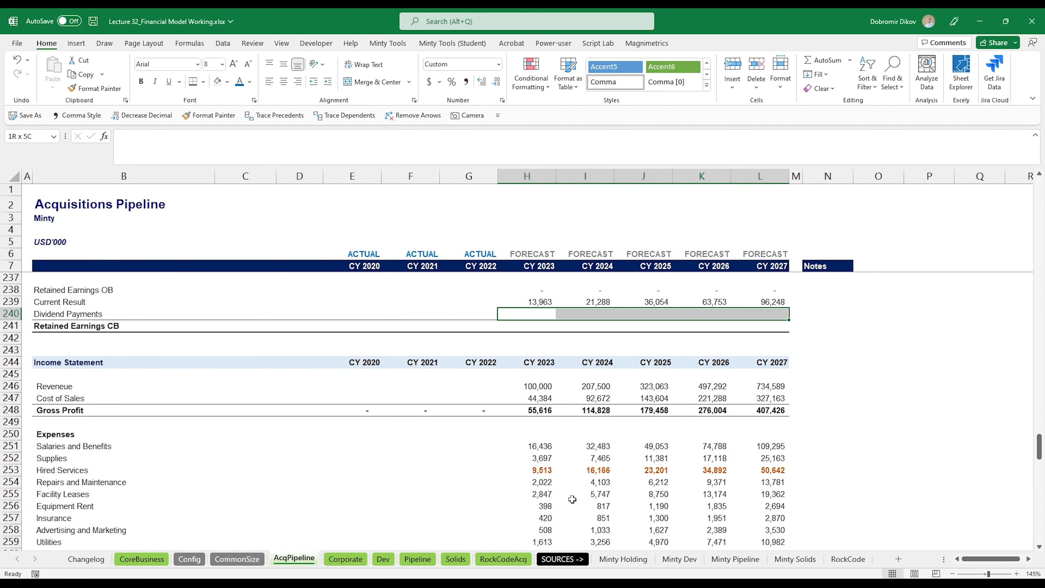
{"action": "left_click", "coordinate": [218, 82]}
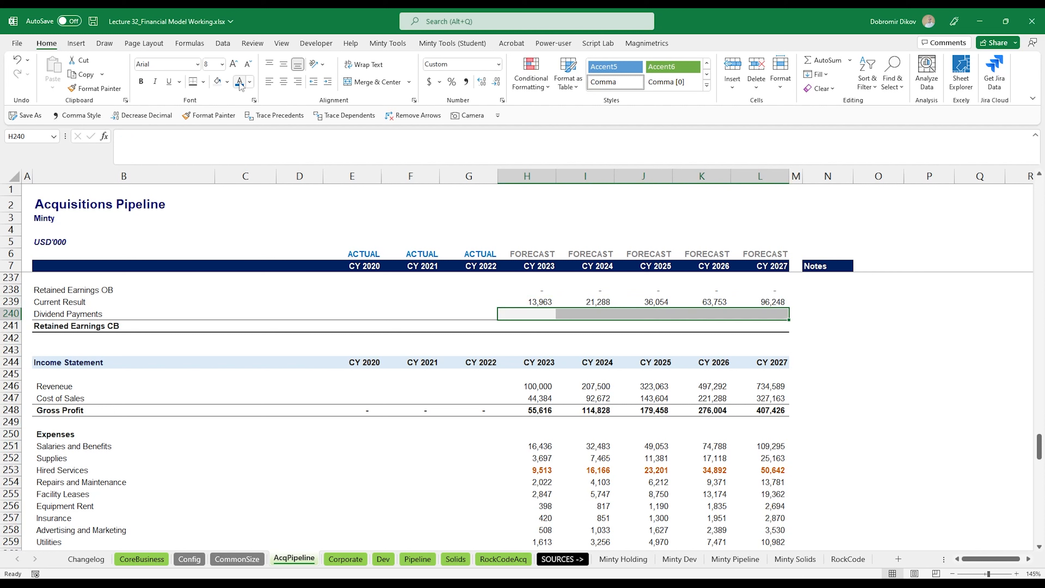
{"action": "key", "text": "ctrl+b"}
{"action": "type", "text": "0"}
{"action": "key", "text": "ctrl+Return"}
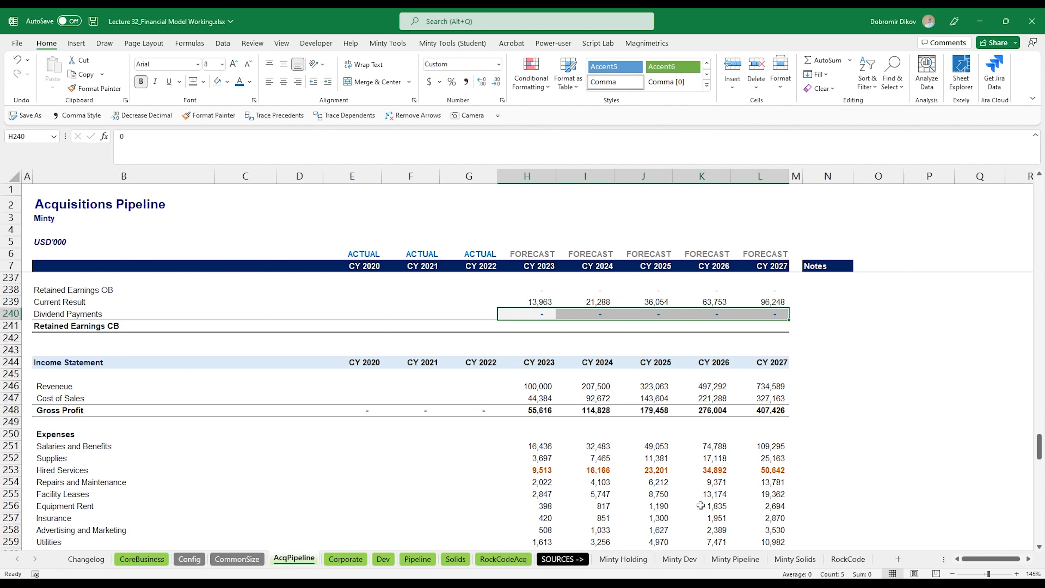
Calculate the CY 2023 Retained Earnings CB in H241 with =SUM(H238:H240)
{"action": "left_click", "coordinate": [541, 326]}
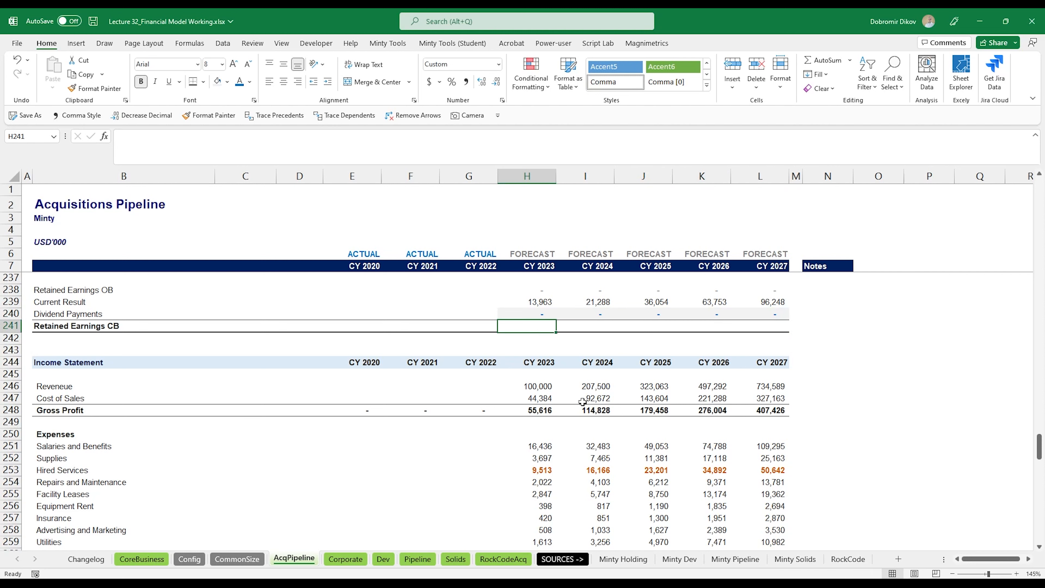
{"action": "key", "text": "alt+equal"}
{"action": "key", "text": "Return"}
{"action": "key", "text": "Up"}
Fill the Retained Earnings CB sum from H241 across to L241
{"action": "key", "text": "shift+Right"}
{"action": "key", "text": "shift+Right"}
{"action": "key", "text": "shift+Right"}
{"action": "key", "text": "shift+Right"}
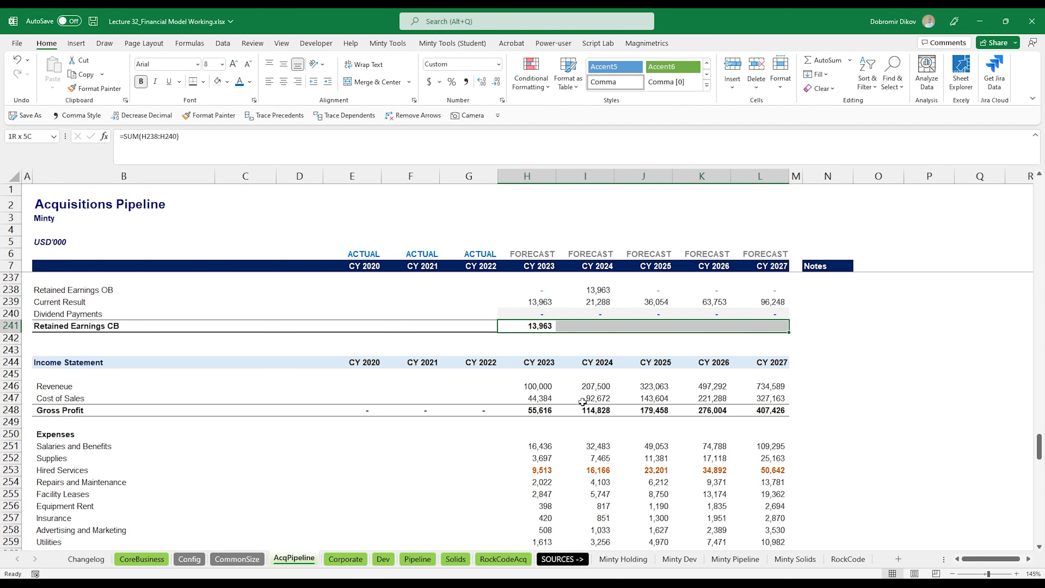
{"action": "key", "text": "ctrl+r"}
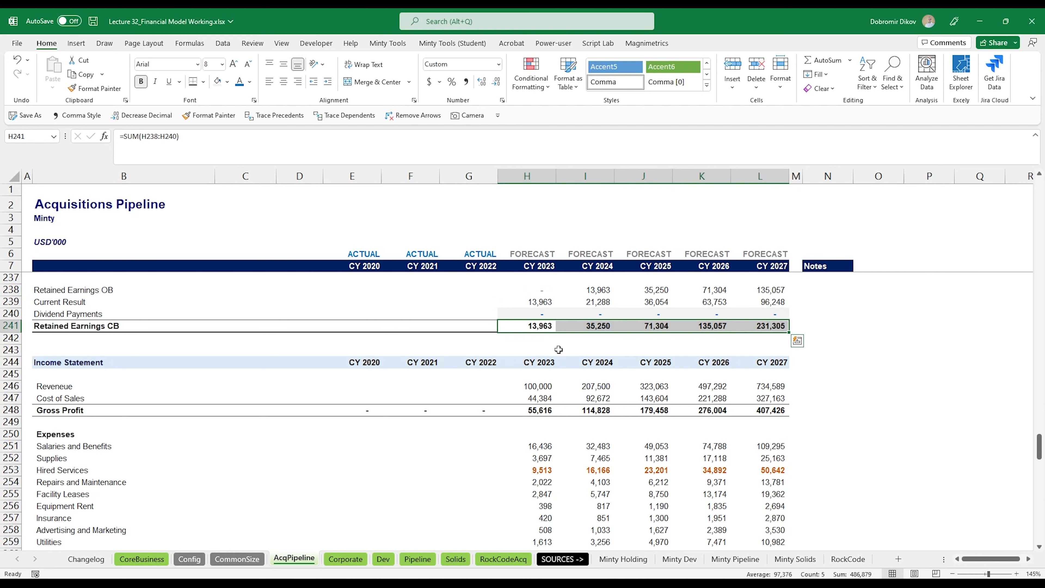
Link the Balance Sheet's Retained Earnings in H294 to the Equity Schedule's CB with =H241 and fill it across to L294
{"action": "scroll", "coordinate": [555, 411], "scroll_direction": "down", "scroll_amount": 14}
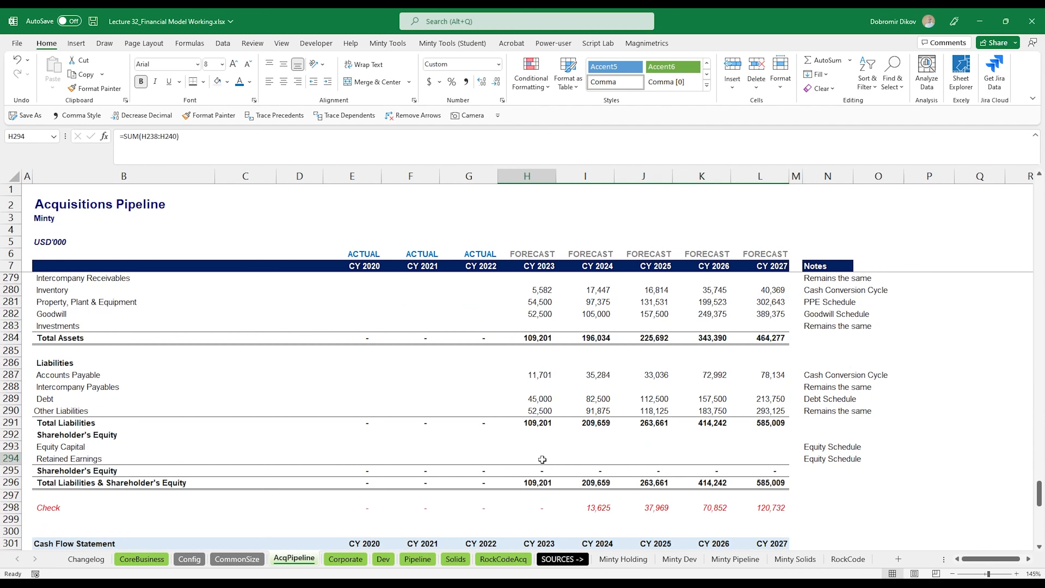
{"action": "left_click", "coordinate": [549, 459]}
{"action": "type", "text": "="}
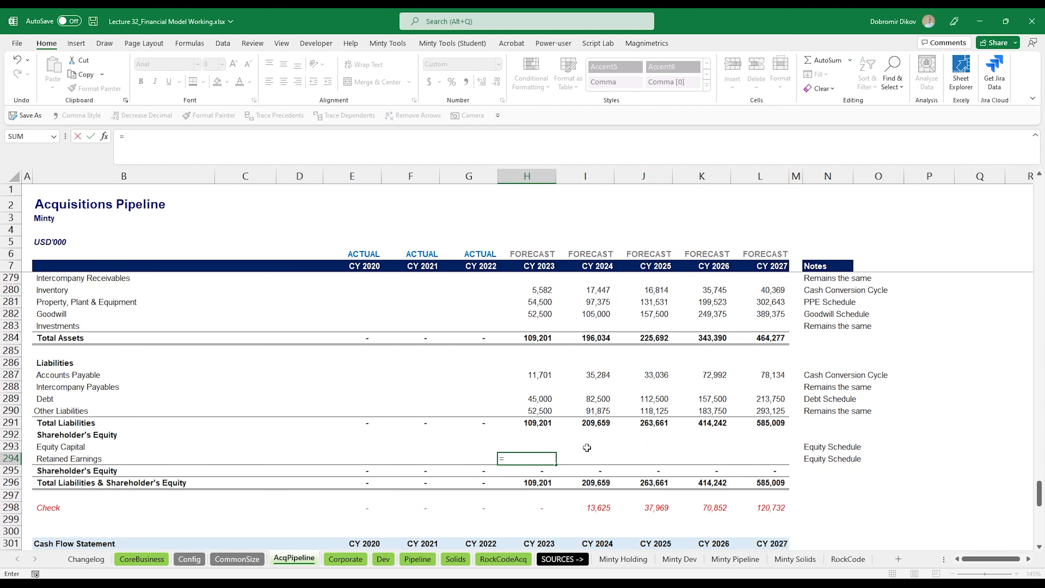
{"action": "scroll", "coordinate": [587, 448], "scroll_direction": "up", "scroll_amount": 19}
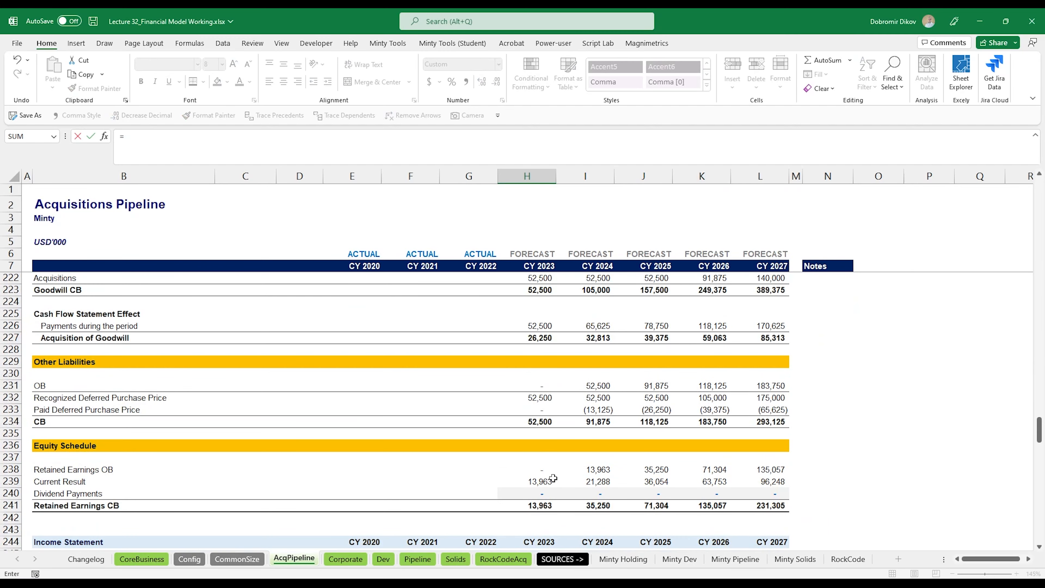
{"action": "scroll", "coordinate": [553, 478], "scroll_direction": "down", "scroll_amount": 1}
{"action": "left_click", "coordinate": [549, 470]}
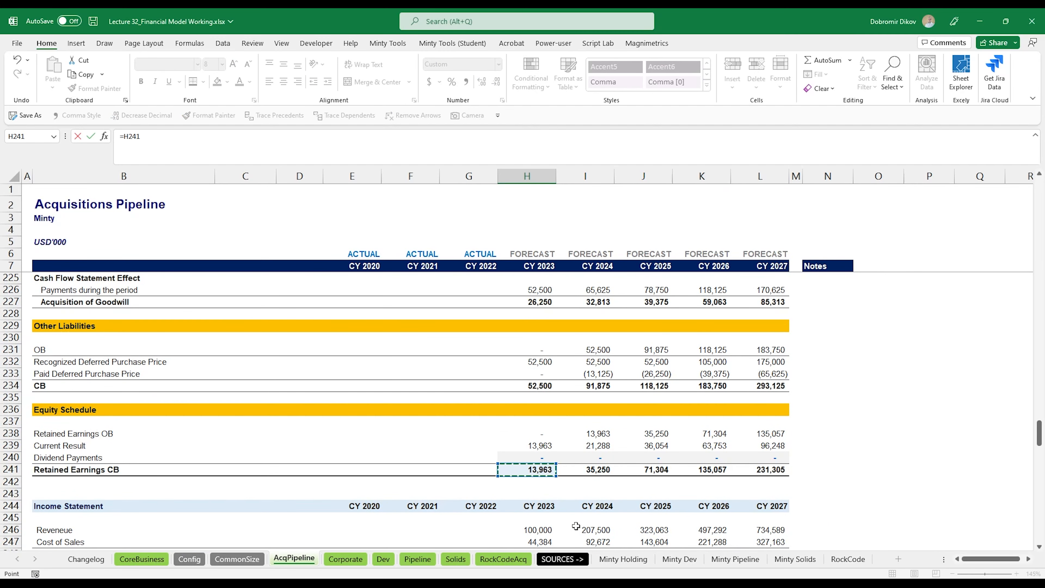
{"action": "key", "text": "ctrl+Return"}
{"action": "left_click_drag", "start_coordinate": [531, 531], "coordinate": [760, 531]}
{"action": "key", "text": "ctrl+r"}
Link the Cash Flow Statement's CY 2023 Dividends Income / (Payment) in H313 to the Equity Schedule's Dividend Payments with =H240
{"action": "scroll", "coordinate": [567, 515], "scroll_direction": "down", "scroll_amount": 8}
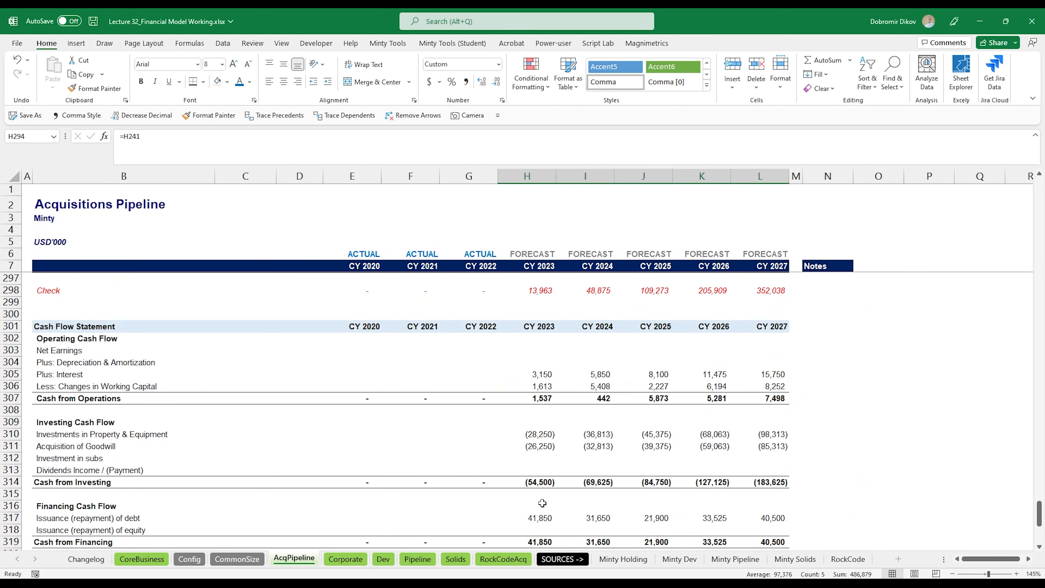
{"action": "left_click", "coordinate": [532, 470]}
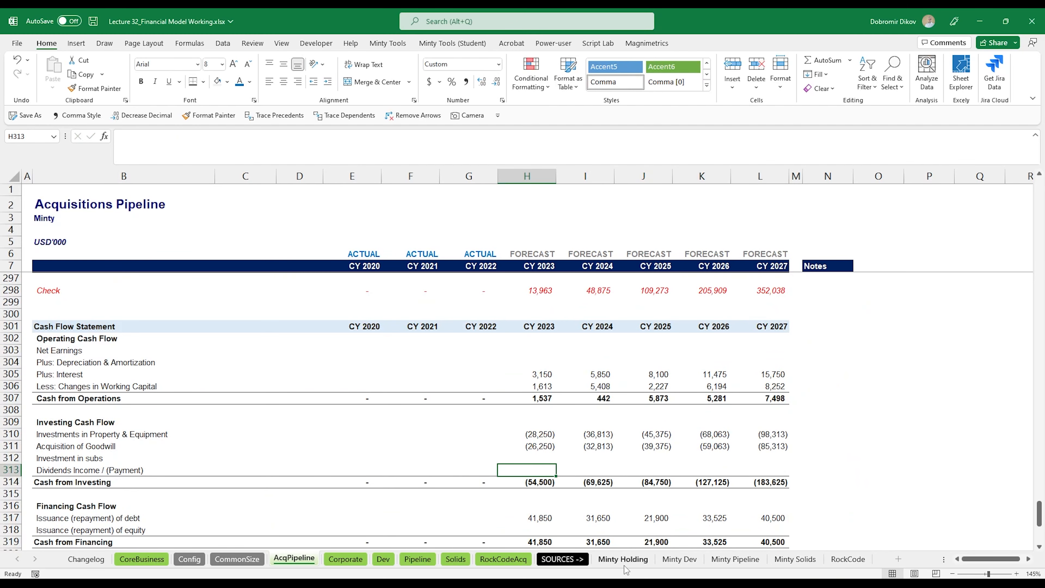
{"action": "type", "text": "="}
{"action": "scroll", "coordinate": [545, 413], "scroll_direction": "up", "scroll_amount": 14}
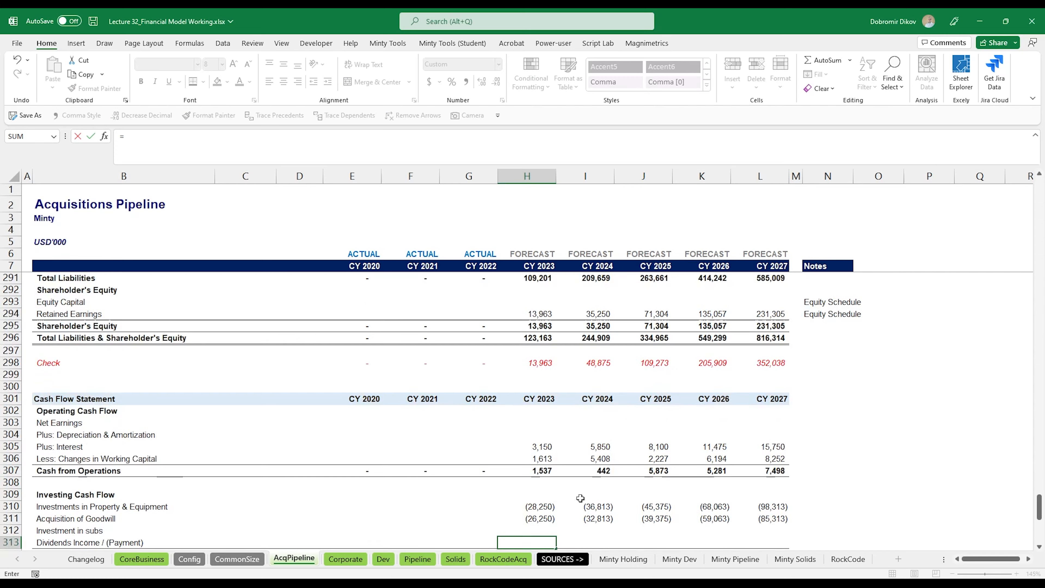
{"action": "scroll", "coordinate": [545, 413], "scroll_direction": "up", "scroll_amount": 9}
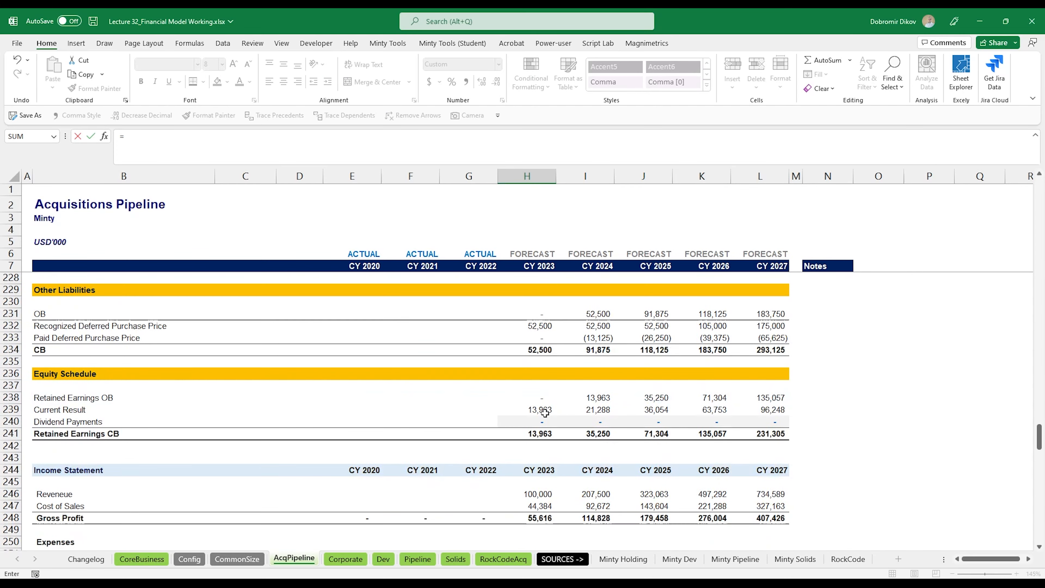
{"action": "left_click", "coordinate": [535, 422]}
{"action": "key", "text": "Return"}
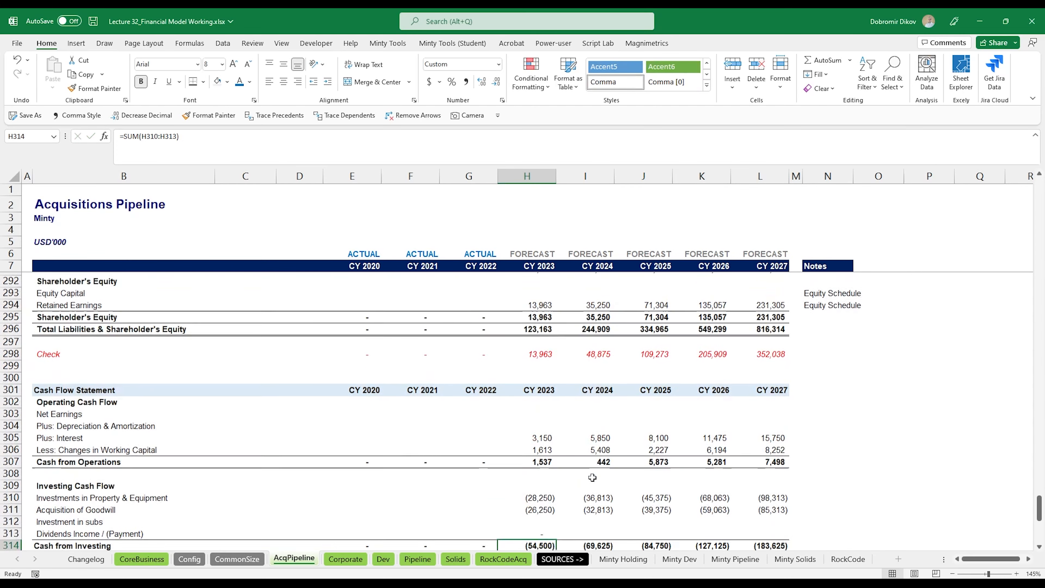
Fill the Dividends Income / (Payment) link from H313 across to L313
{"action": "key", "text": "Up"}
{"action": "key", "text": "shift+Right"}
{"action": "key", "text": "shift+Right"}
{"action": "key", "text": "shift+Right"}
{"action": "key", "text": "shift+Right"}
{"action": "key", "text": "ctrl+r"}
{"action": "scroll", "coordinate": [592, 478], "scroll_direction": "down", "scroll_amount": 5}
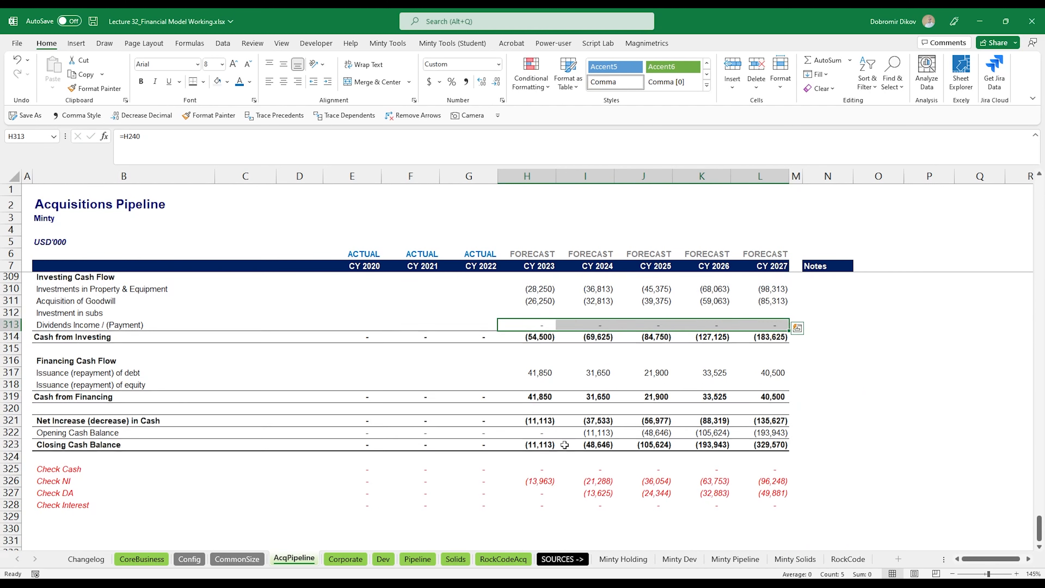
Link the Cash Flow Statement's CY 2023 Net Earnings in H303 to the Income Statement's Net Earnings with =H272
{"action": "scroll", "coordinate": [560, 437], "scroll_direction": "up", "scroll_amount": 5}
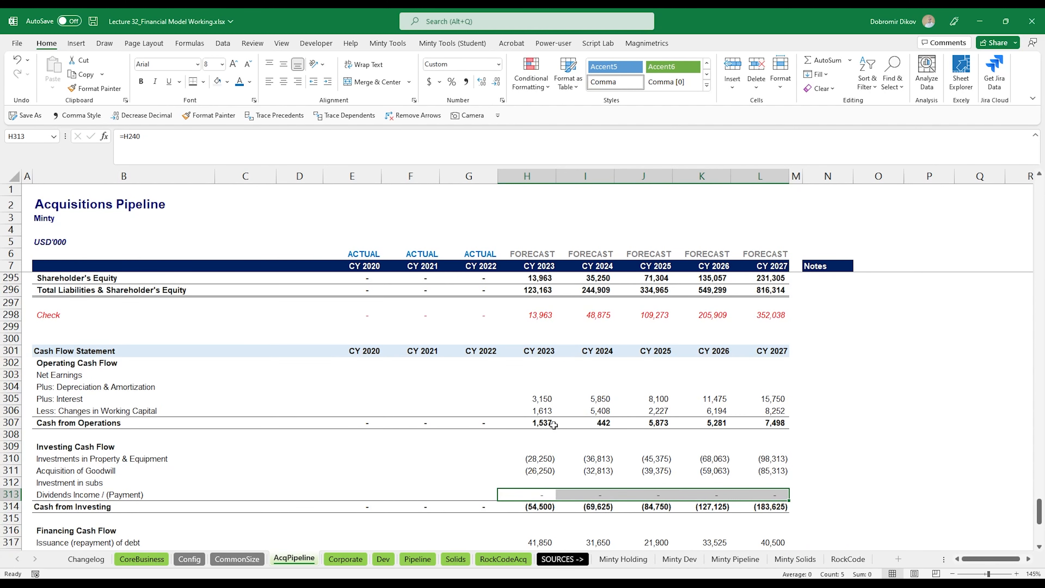
{"action": "left_click", "coordinate": [540, 377]}
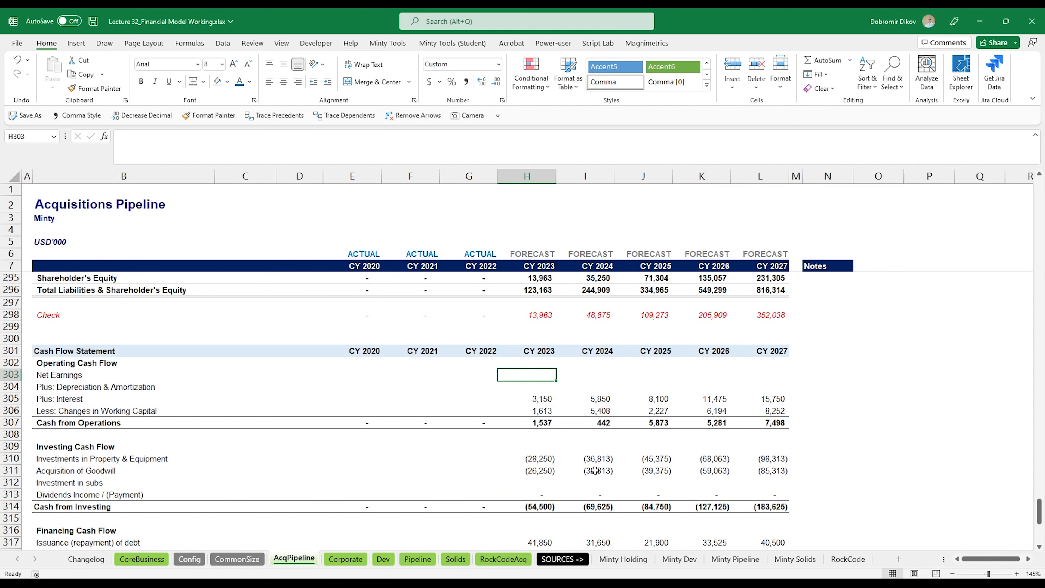
{"action": "type", "text": "="}
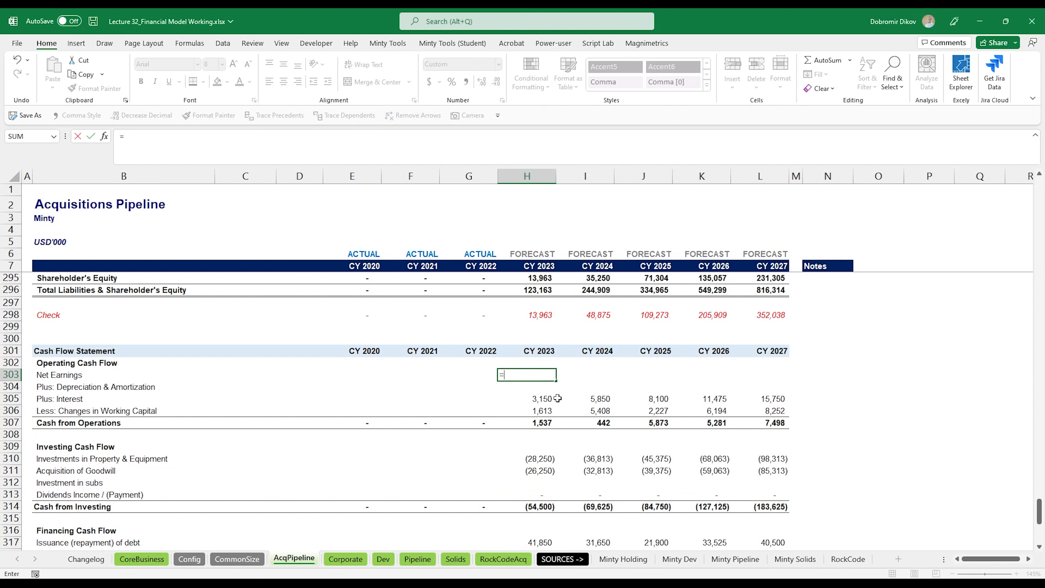
{"action": "scroll", "coordinate": [558, 399], "scroll_direction": "up", "scroll_amount": 10}
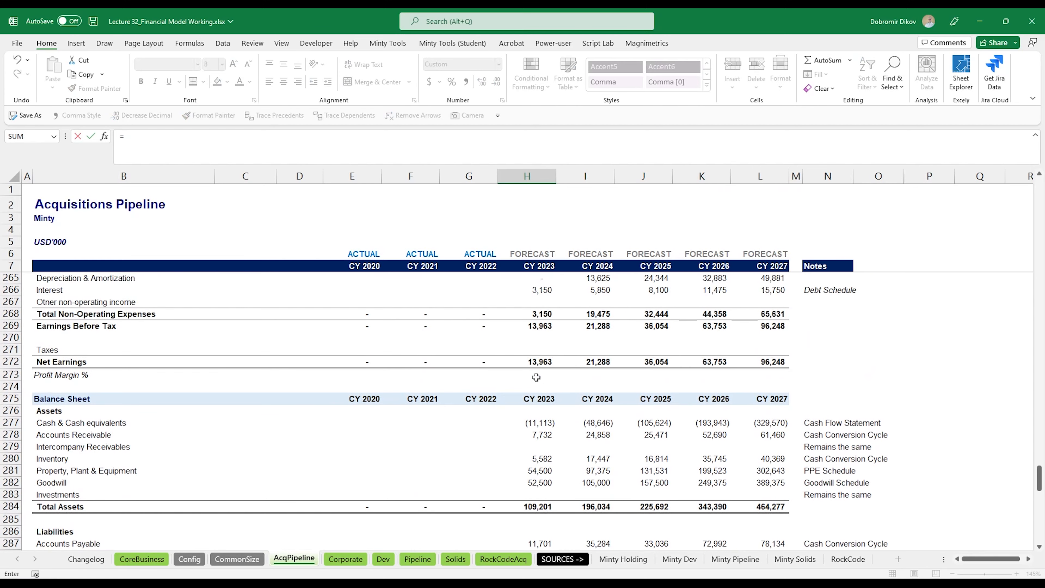
{"action": "left_click", "coordinate": [536, 364]}
{"action": "key", "text": "Return"}
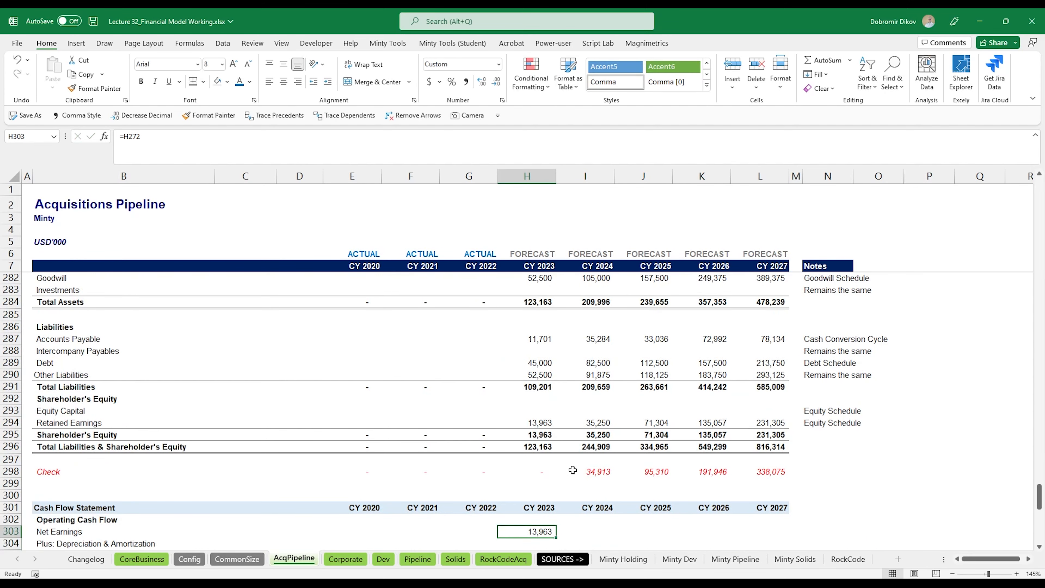
Fill the Cash Flow Statement's Net Earnings link from H303 across to L303
{"action": "key", "text": "shift+Right"}
{"action": "key", "text": "shift+Right"}
{"action": "key", "text": "shift+Right"}
{"action": "key", "text": "shift+Right"}
{"action": "key", "text": "ctrl+r"}
Link the Cash Flow Statement's CY 2023 Depreciation & Amortization in H304 to the Income Statement with =H265
{"action": "scroll", "coordinate": [573, 470], "scroll_direction": "down", "scroll_amount": 4}
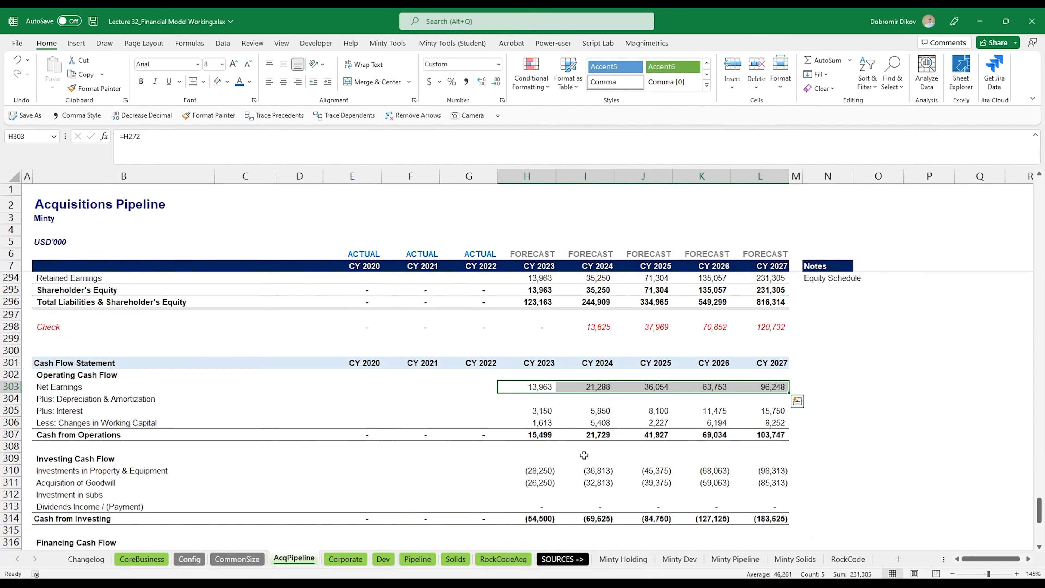
{"action": "left_click", "coordinate": [530, 401]}
{"action": "type", "text": "="}
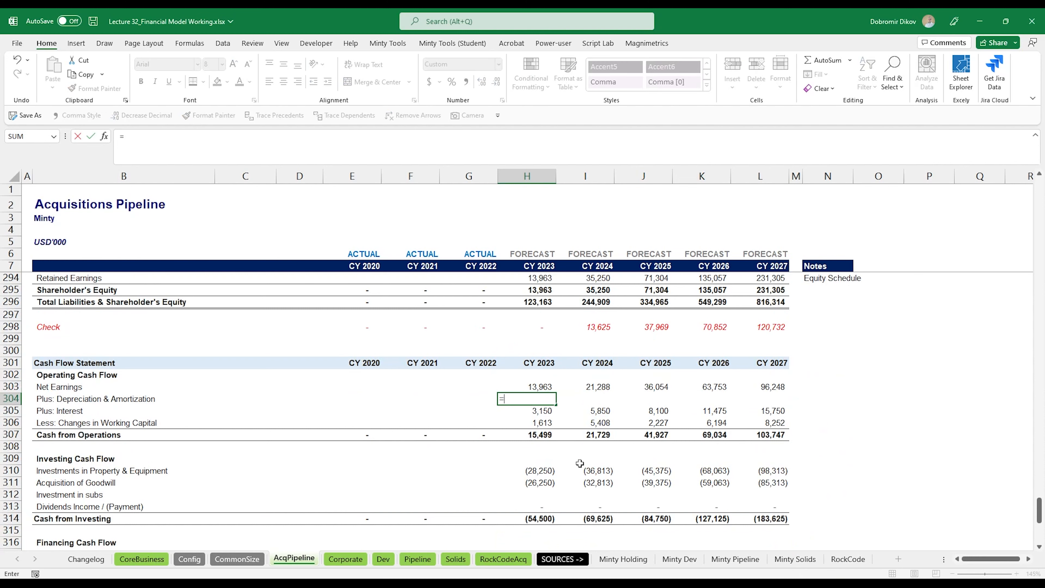
{"action": "scroll", "coordinate": [539, 431], "scroll_direction": "up", "scroll_amount": 8}
{"action": "scroll", "coordinate": [540, 431], "scroll_direction": "up", "scroll_amount": 3}
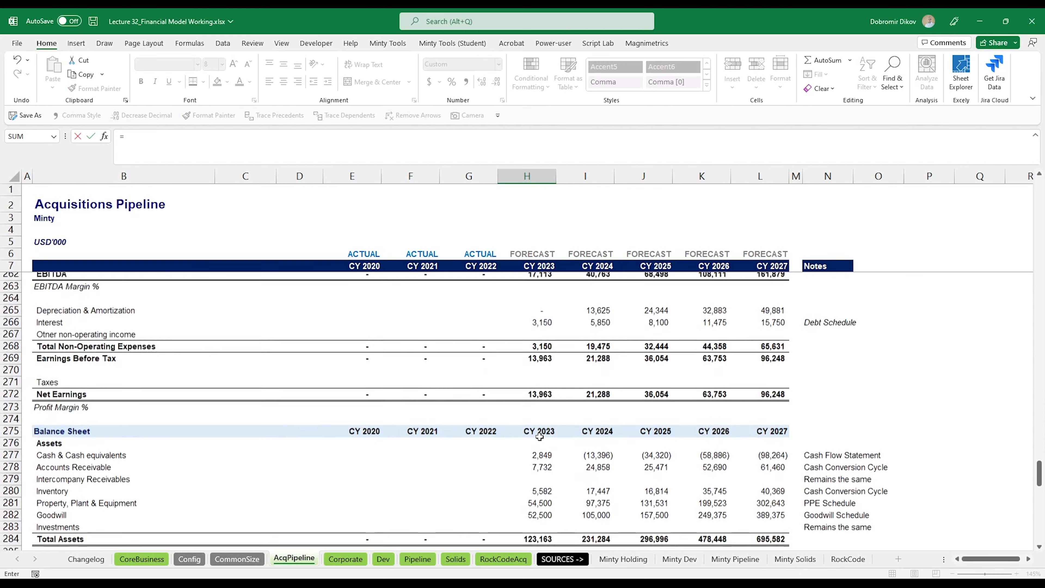
{"action": "left_click", "coordinate": [543, 326]}
{"action": "key", "text": "ctrl+Return"}
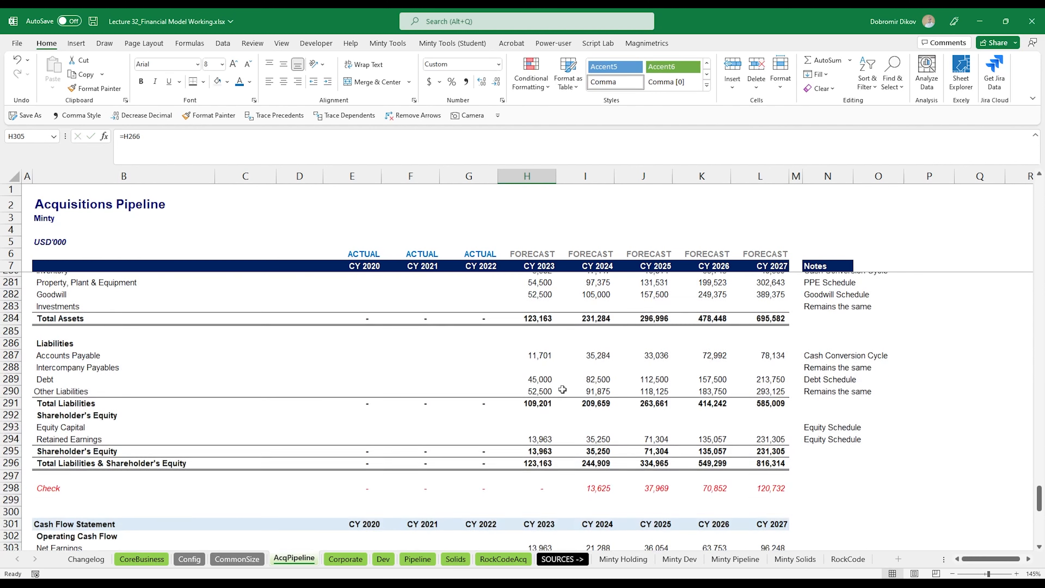
Fill the Depreciation & Amortization link from H304 across to L304
{"action": "key", "text": "shift+Right"}
{"action": "key", "text": "shift+Right"}
{"action": "key", "text": "shift+Right"}
{"action": "key", "text": "shift+Right"}
{"action": "key", "text": "ctrl+r"}
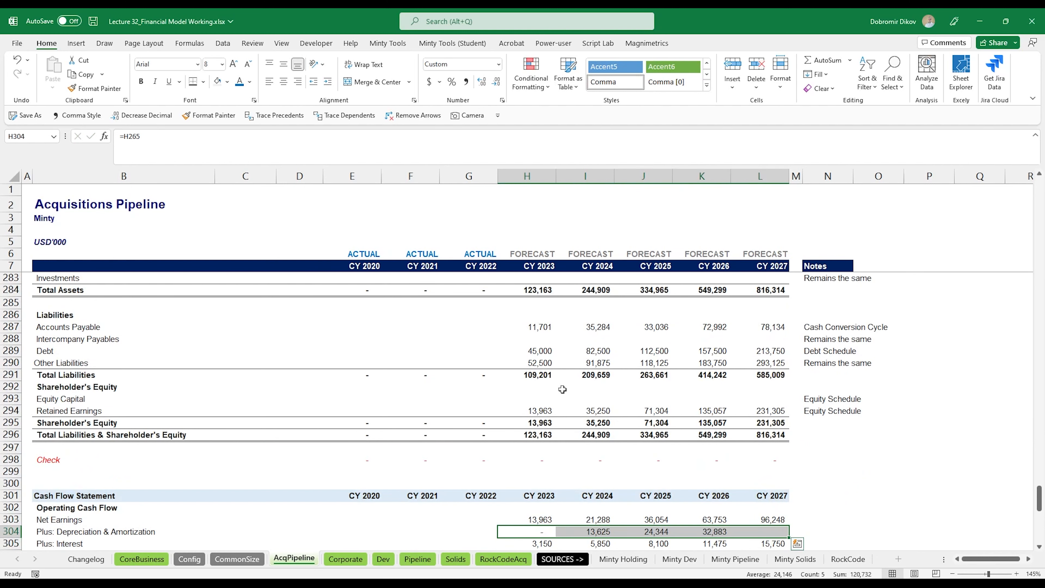
Examine the Cash Flow Statement's check rows and the Balance Sheet's totals and Check row
{"action": "scroll", "coordinate": [537, 391], "scroll_direction": "down", "scroll_amount": 3}
{"action": "scroll", "coordinate": [534, 404], "scroll_direction": "down", "scroll_amount": 2}
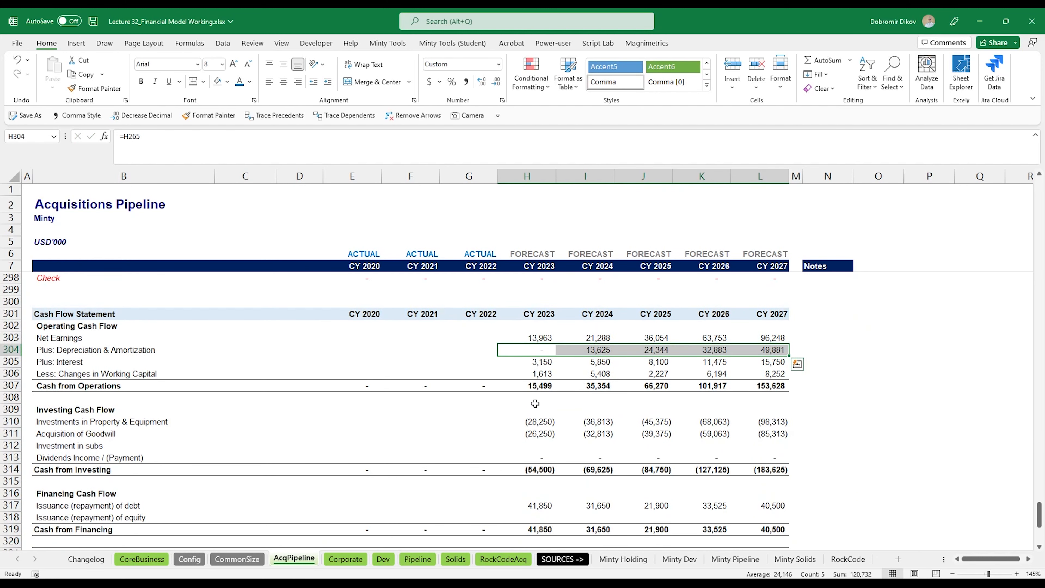
{"action": "scroll", "coordinate": [535, 403], "scroll_direction": "down", "scroll_amount": 4}
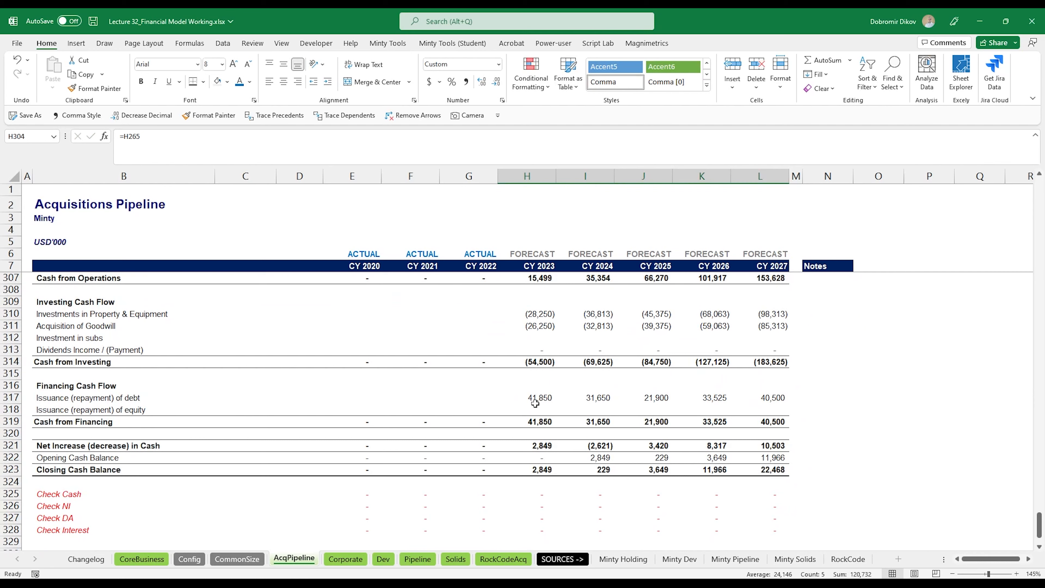
{"action": "scroll", "coordinate": [600, 452], "scroll_direction": "up", "scroll_amount": 6}
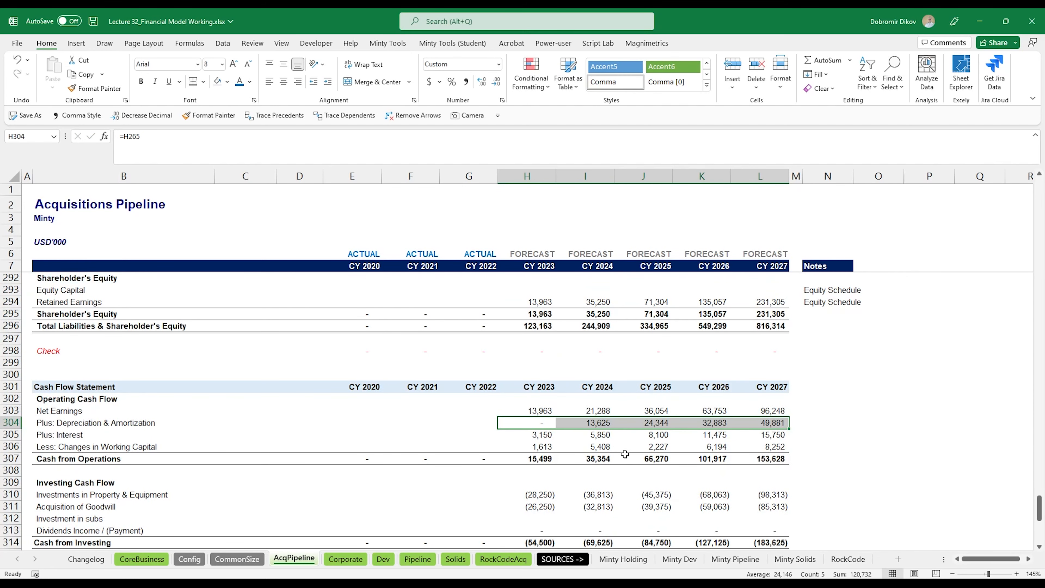
{"action": "scroll", "coordinate": [612, 451], "scroll_direction": "up", "scroll_amount": 7}
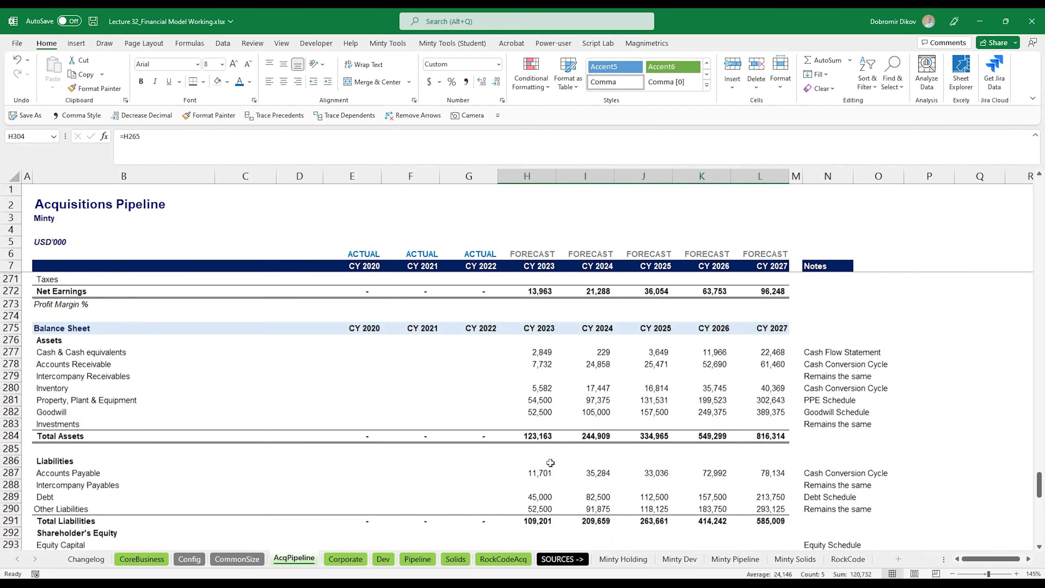
{"action": "scroll", "coordinate": [547, 473], "scroll_direction": "down", "scroll_amount": 2}
{"action": "scroll", "coordinate": [549, 477], "scroll_direction": "down", "scroll_amount": 1}
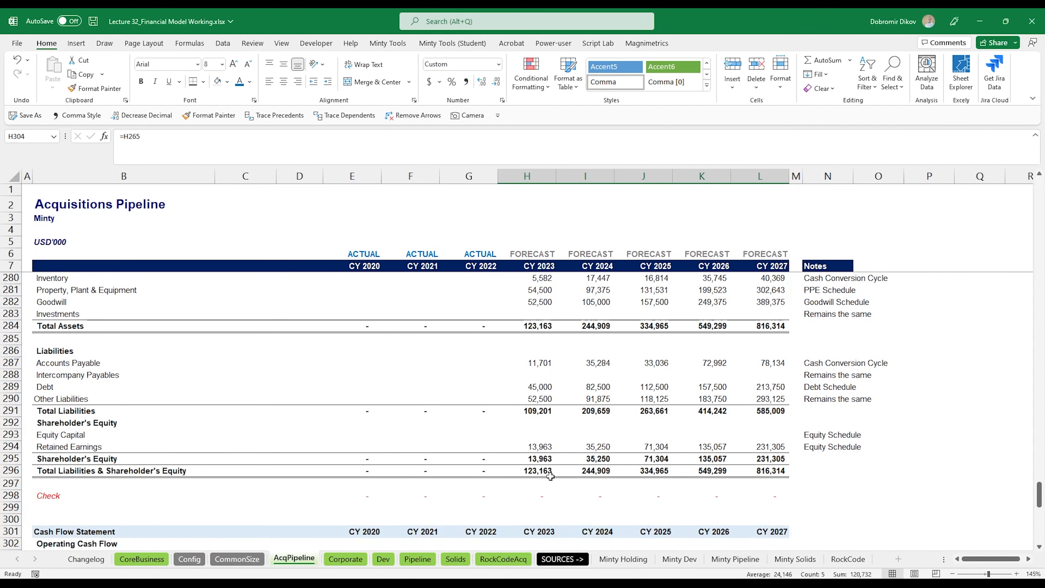
Review the whole AcqPipeline sheet from the revenue assumptions through valuation, debt, working capital and the other schedules to the three statements and their checks
{"action": "scroll", "coordinate": [536, 432], "scroll_direction": "up", "scroll_amount": 20}
{"action": "scroll", "coordinate": [534, 430], "scroll_direction": "down", "scroll_amount": 2}
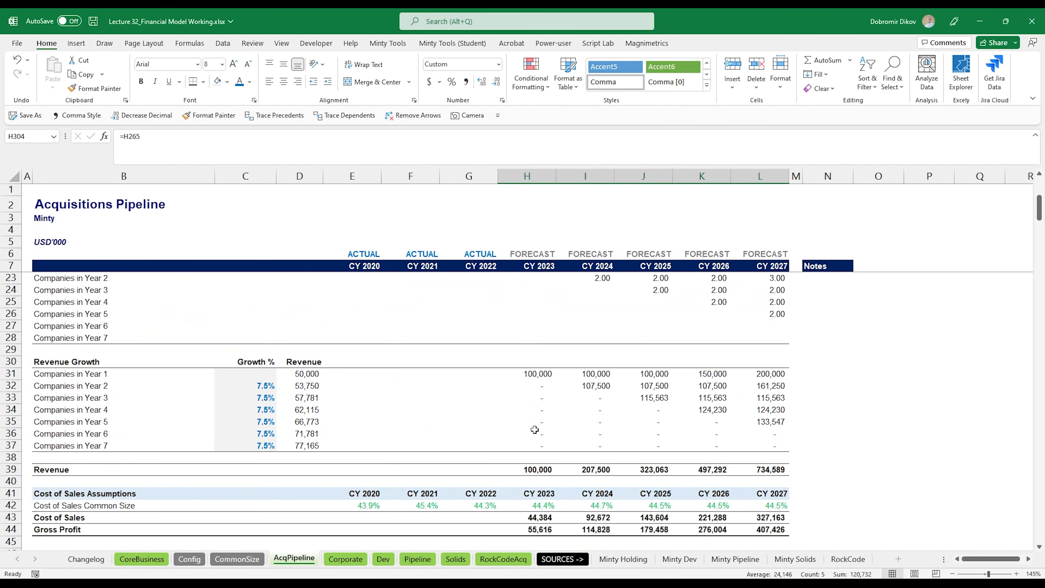
{"action": "scroll", "coordinate": [534, 430], "scroll_direction": "down", "scroll_amount": 2}
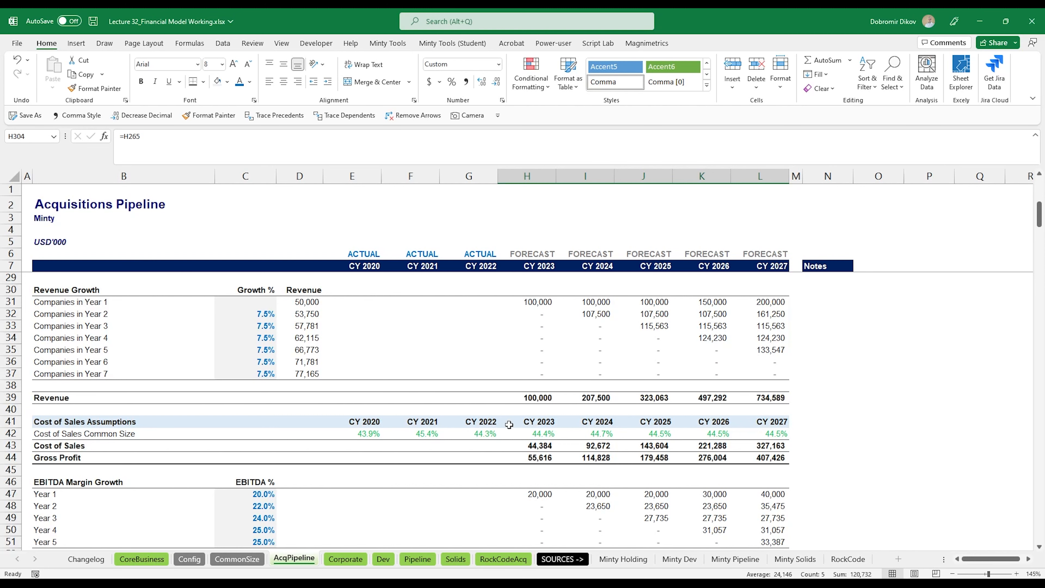
{"action": "scroll", "coordinate": [510, 424], "scroll_direction": "down", "scroll_amount": 2}
{"action": "scroll", "coordinate": [439, 430], "scroll_direction": "down", "scroll_amount": 10}
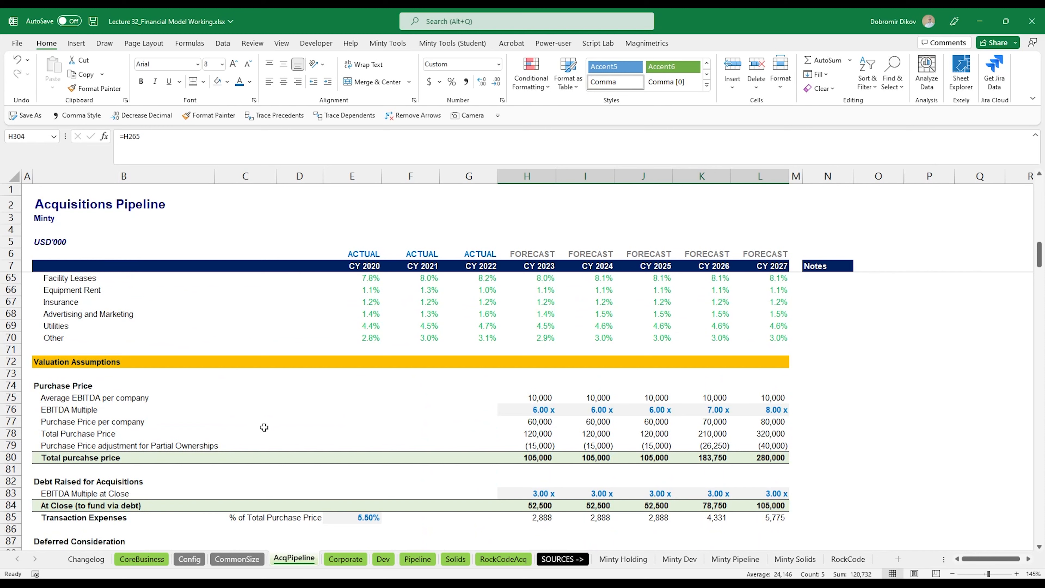
{"action": "scroll", "coordinate": [340, 399], "scroll_direction": "down", "scroll_amount": 1}
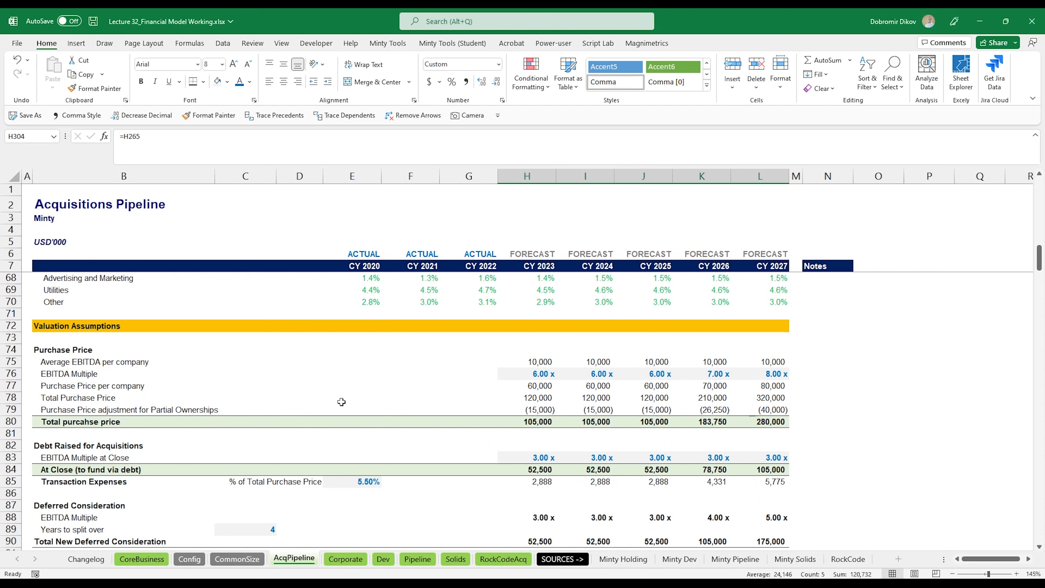
{"action": "scroll", "coordinate": [514, 429], "scroll_direction": "down", "scroll_amount": 3}
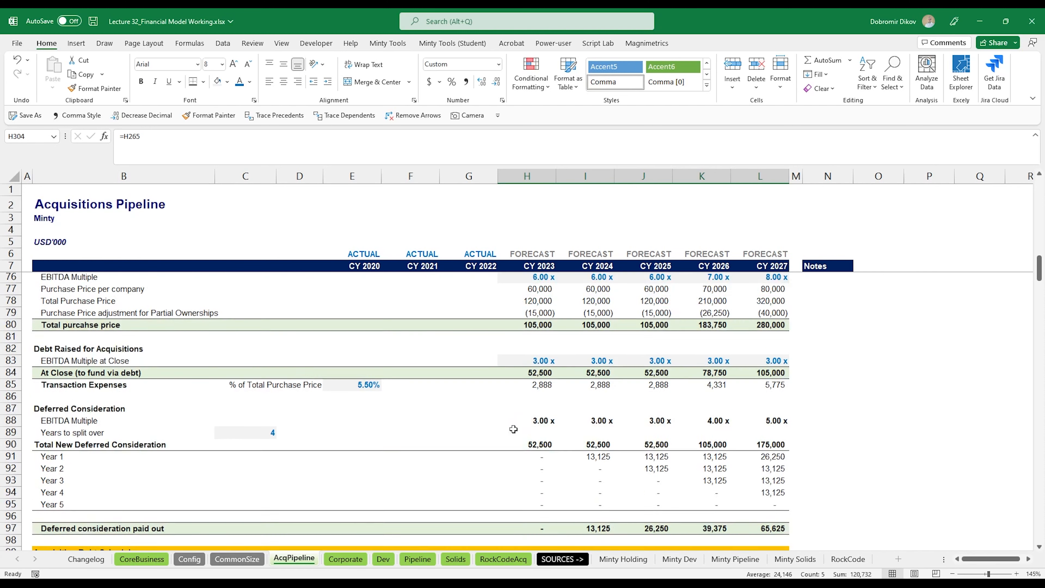
{"action": "scroll", "coordinate": [416, 410], "scroll_direction": "down", "scroll_amount": 5}
{"action": "scroll", "coordinate": [415, 408], "scroll_direction": "down", "scroll_amount": 6}
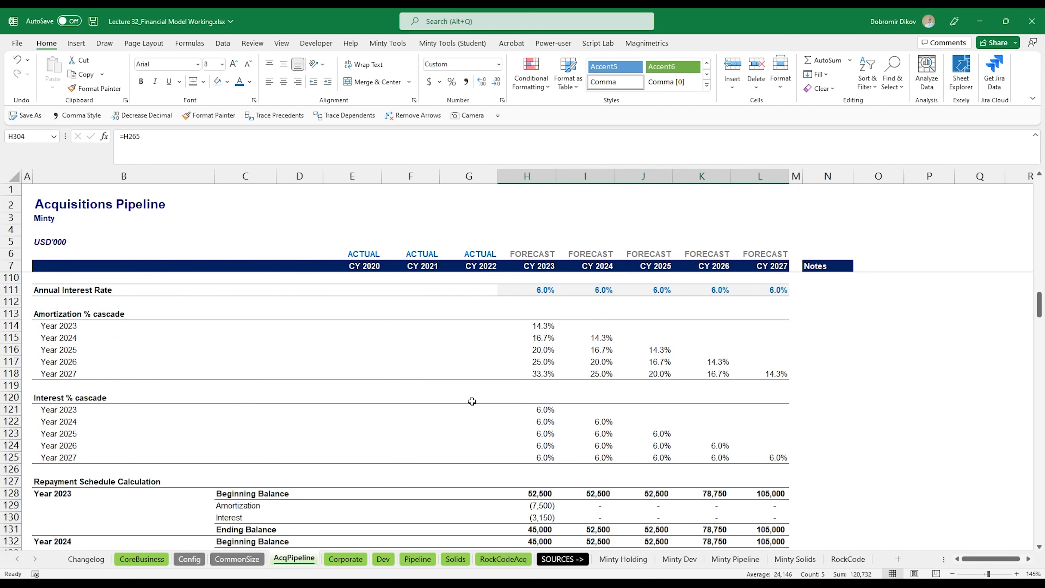
{"action": "scroll", "coordinate": [472, 400], "scroll_direction": "down", "scroll_amount": 5}
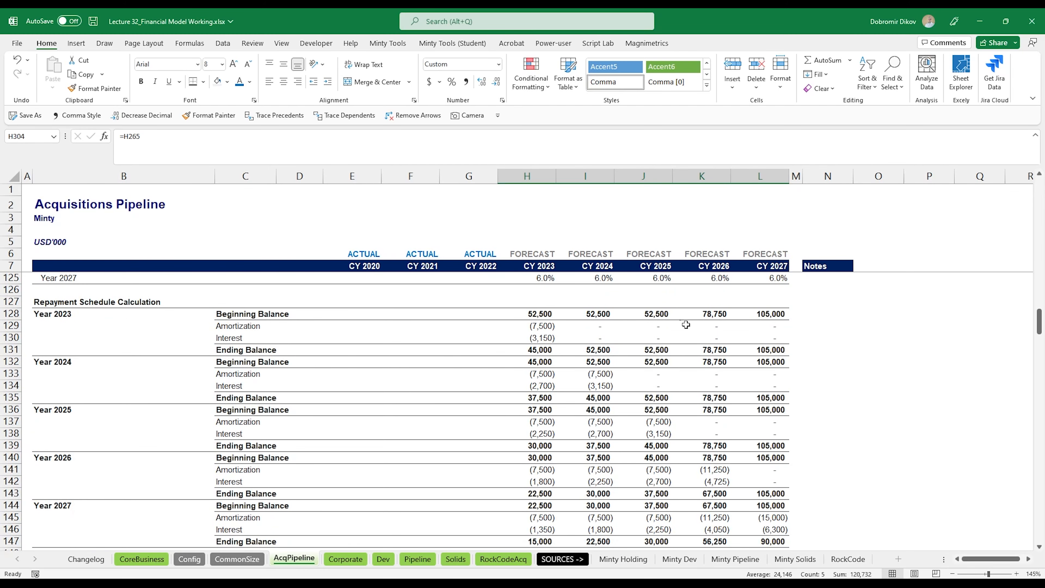
{"action": "scroll", "coordinate": [635, 329], "scroll_direction": "down", "scroll_amount": 5}
{"action": "scroll", "coordinate": [647, 374], "scroll_direction": "down", "scroll_amount": 3}
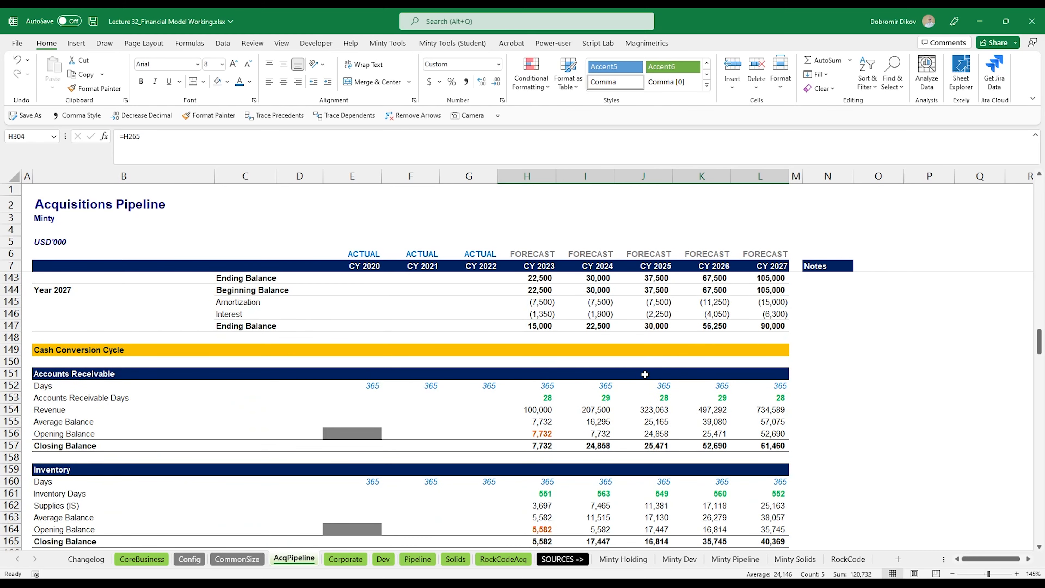
{"action": "scroll", "coordinate": [651, 377], "scroll_direction": "down", "scroll_amount": 11}
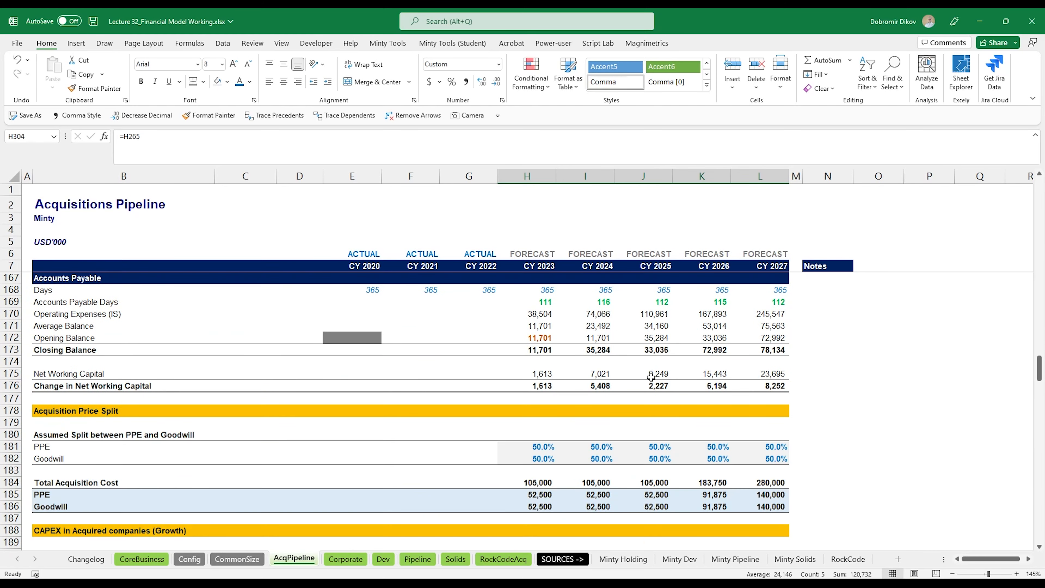
{"action": "scroll", "coordinate": [651, 380], "scroll_direction": "down", "scroll_amount": 2}
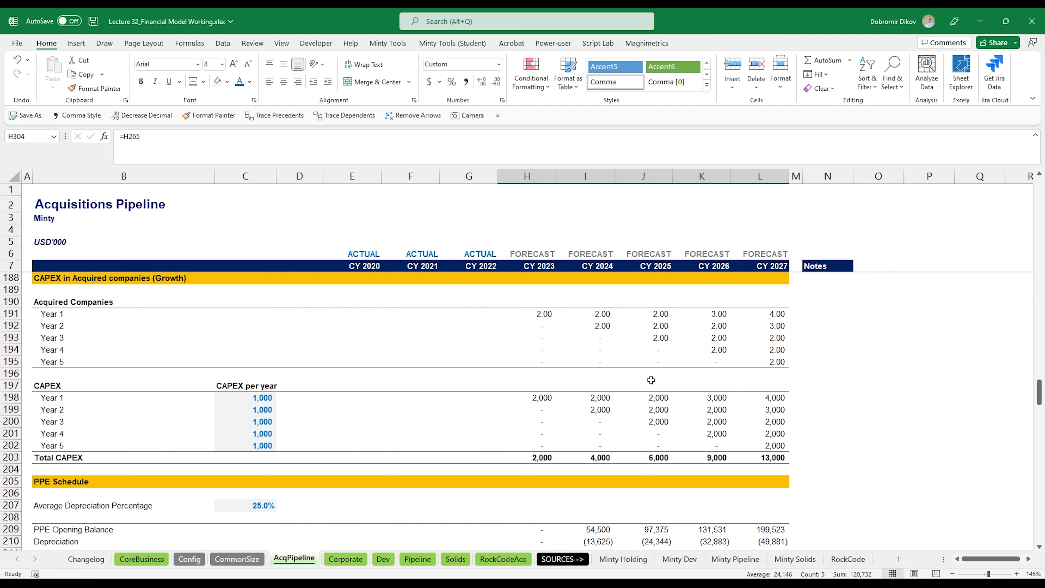
{"action": "scroll", "coordinate": [651, 380], "scroll_direction": "down", "scroll_amount": 13}
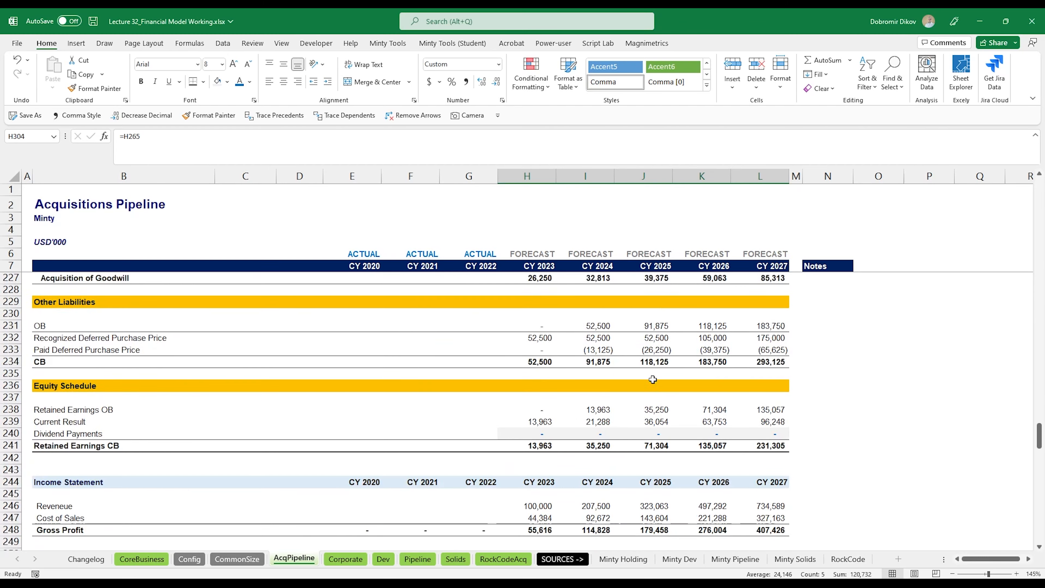
{"action": "scroll", "coordinate": [653, 379], "scroll_direction": "down", "scroll_amount": 2}
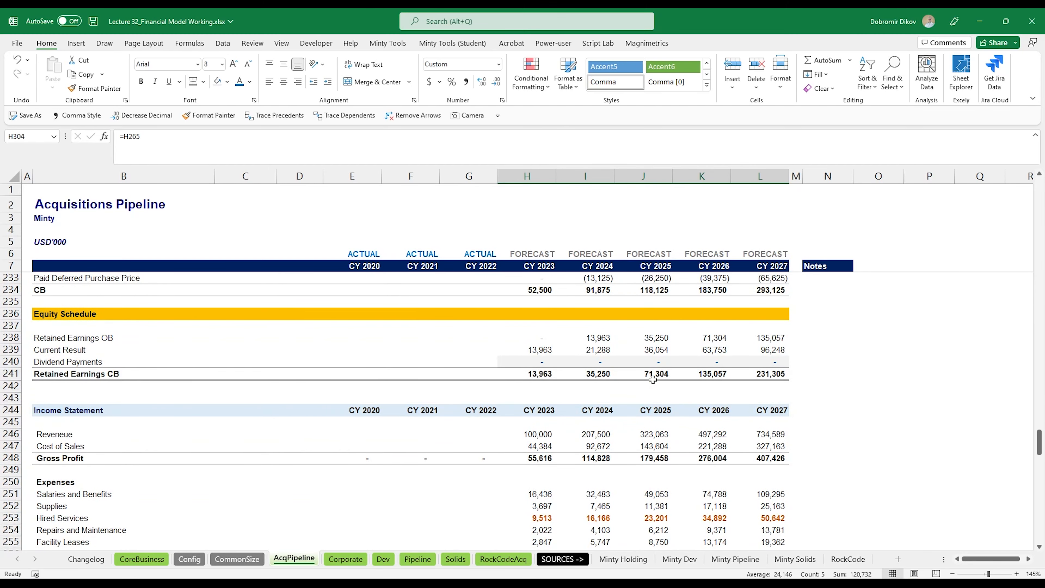
{"action": "scroll", "coordinate": [653, 379], "scroll_direction": "down", "scroll_amount": 13}
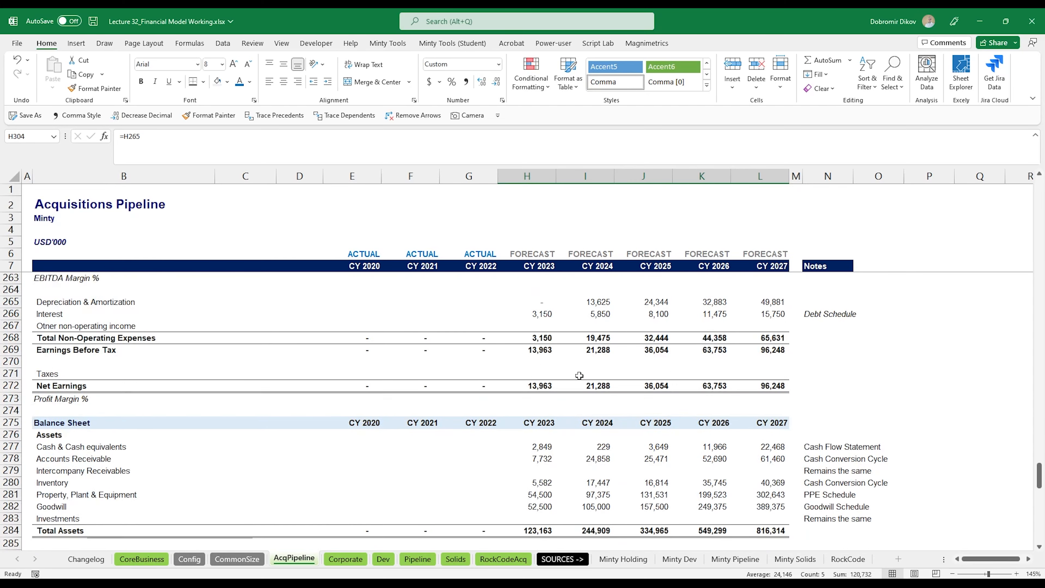
{"action": "scroll", "coordinate": [579, 379], "scroll_direction": "down", "scroll_amount": 9}
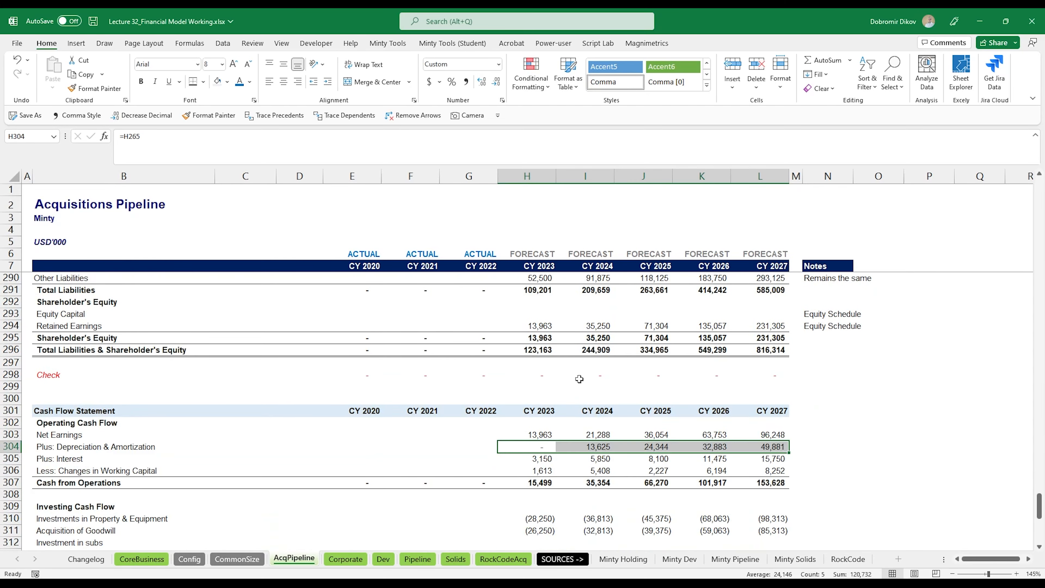
{"action": "scroll", "coordinate": [579, 379], "scroll_direction": "down", "scroll_amount": 4}
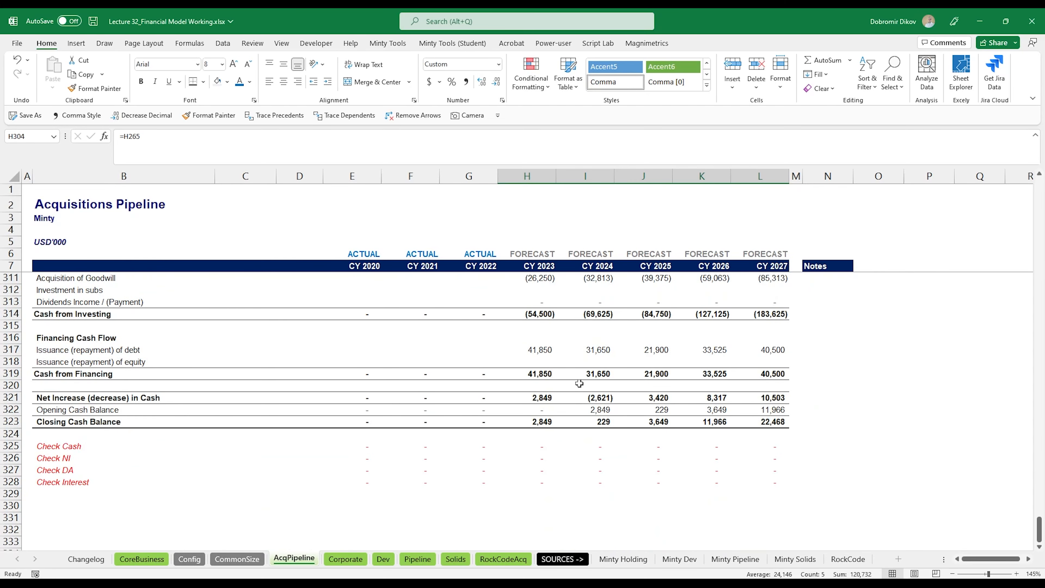